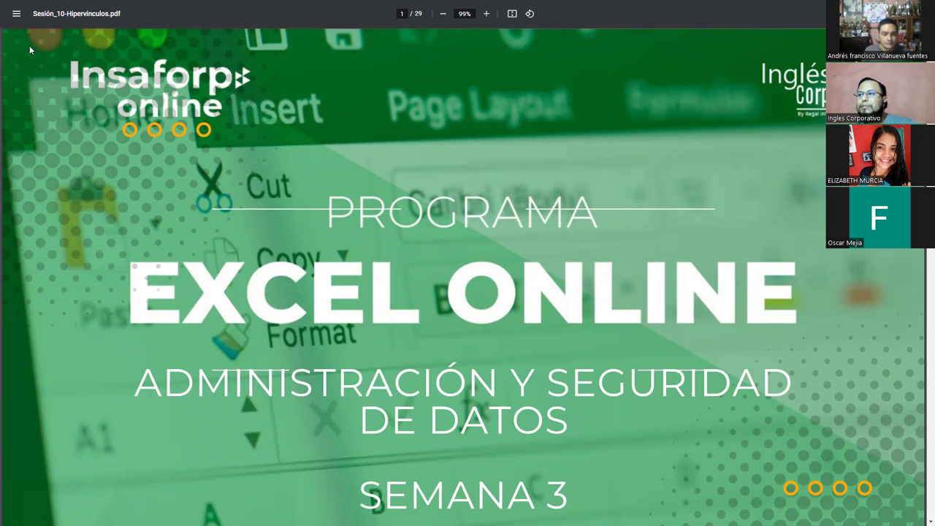
# Advance the PDF deck from its cover to page 3, the HIPERVINCULOS EN EXCEL topic slide.
pyautogui.press('Right')
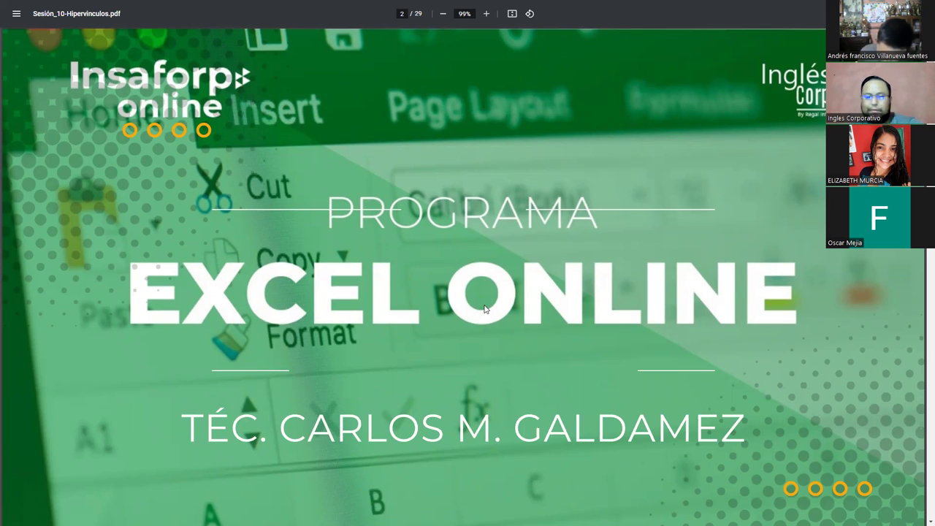
pyautogui.press('Right')
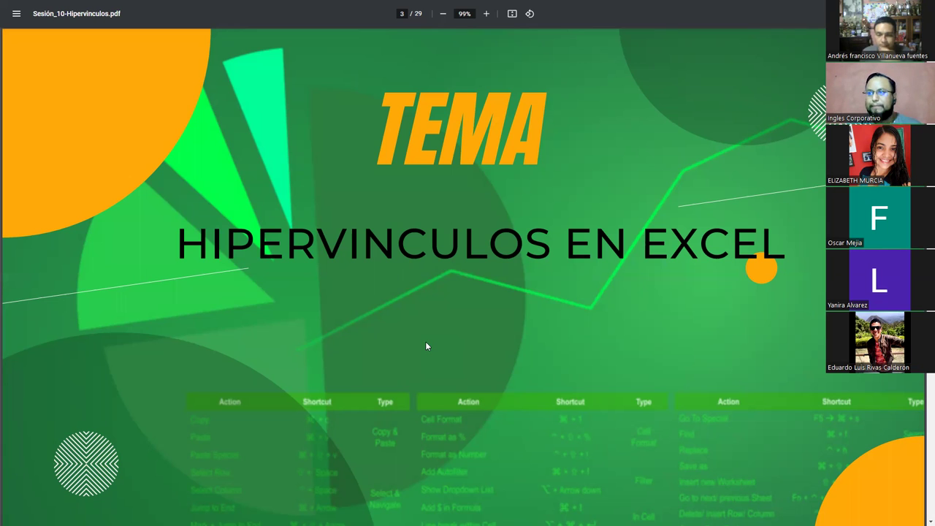
# Move to page 4, the OBJETIVO slide on navigating the workbook with hyperlinks.
pyautogui.press('Right')
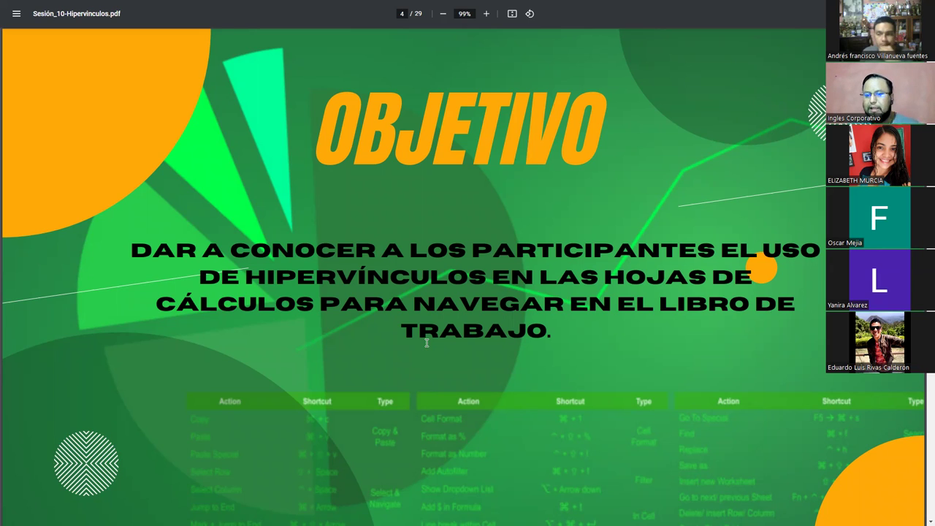
# Move to page 5, the slide defining a hyperlink and its uses in Excel.
pyautogui.press('Right')
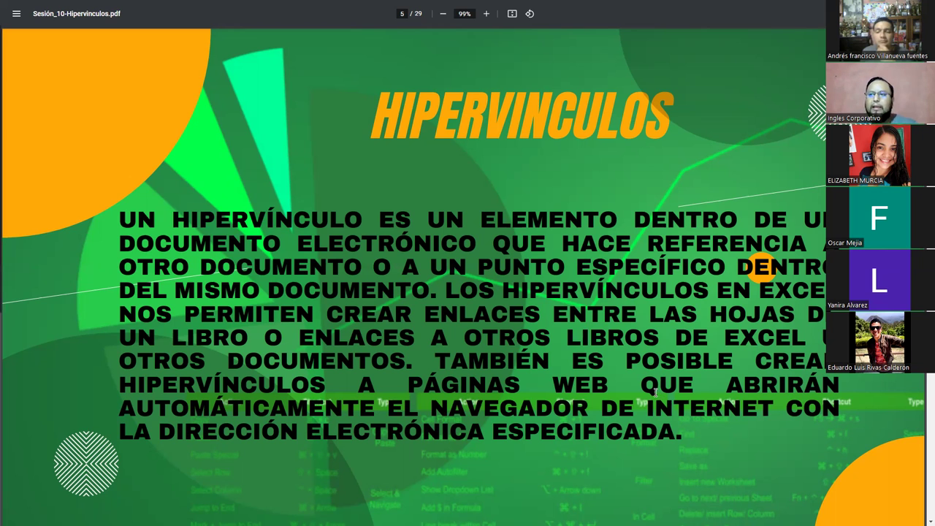
# Move to page 6, the slide listing the four hyperlink types in Excel.
pyautogui.press('Right')
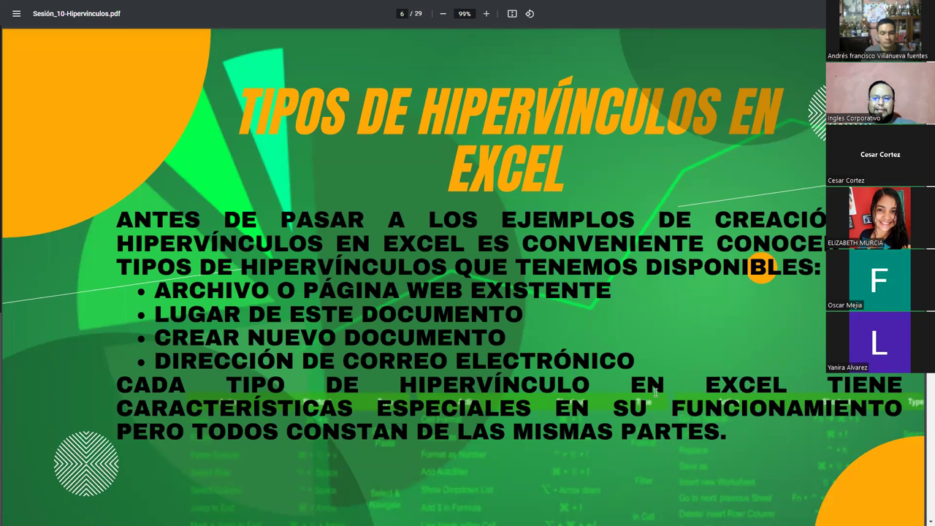
# Move to page 7, PARTES DE UN HIPERVÍNCULO EN EXCEL, on location and description.
pyautogui.press('Right')
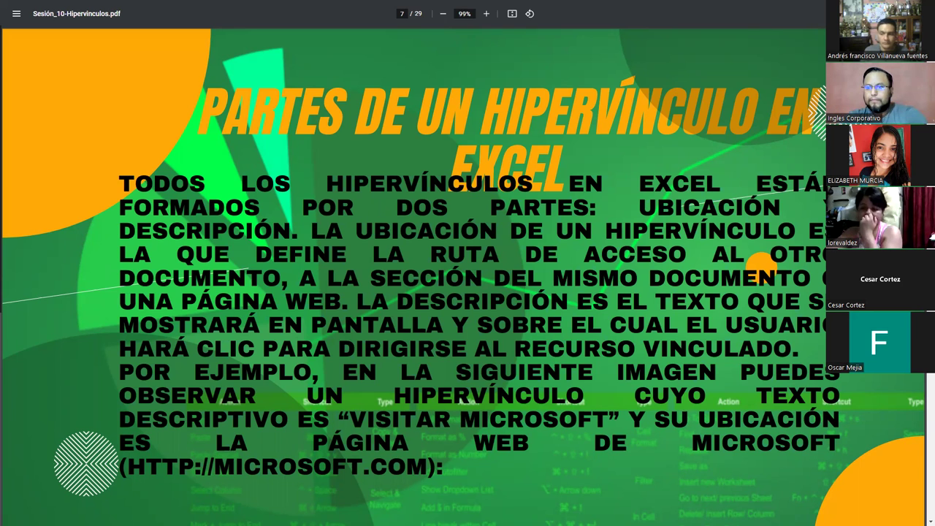
# Widen column B on the empty Hoja7 sheet, then return to the PDF slides.
pyautogui.hotkey('alt', 'Tab')
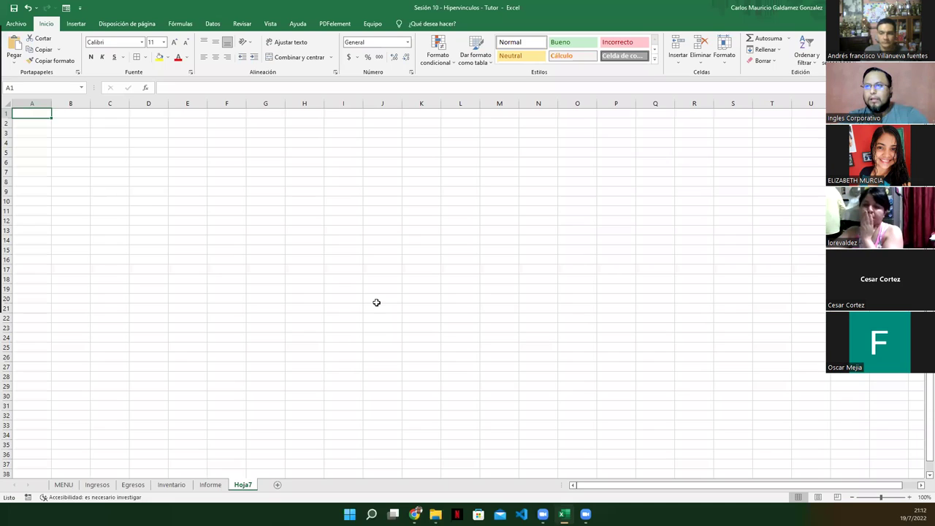
pyautogui.scroll(6, 383, 329)
pyautogui.scroll(3, 383, 329)
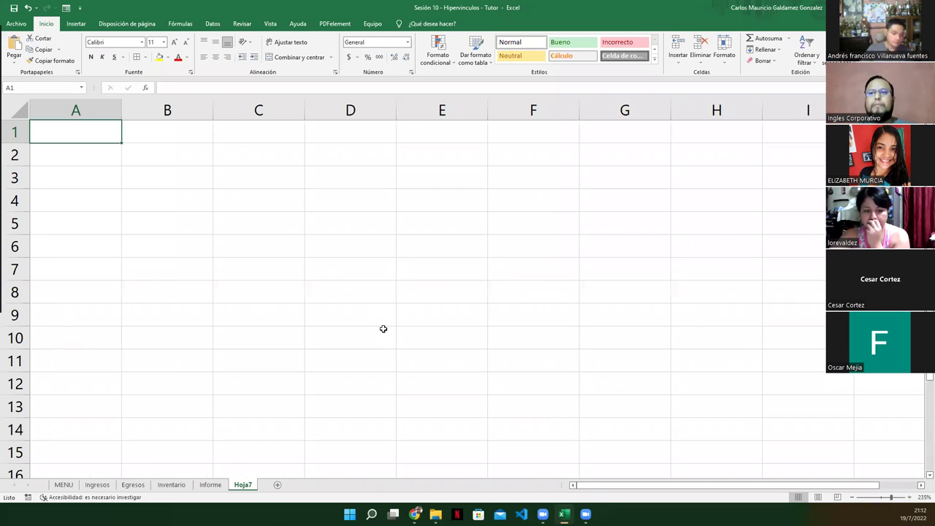
pyautogui.click(166, 163)
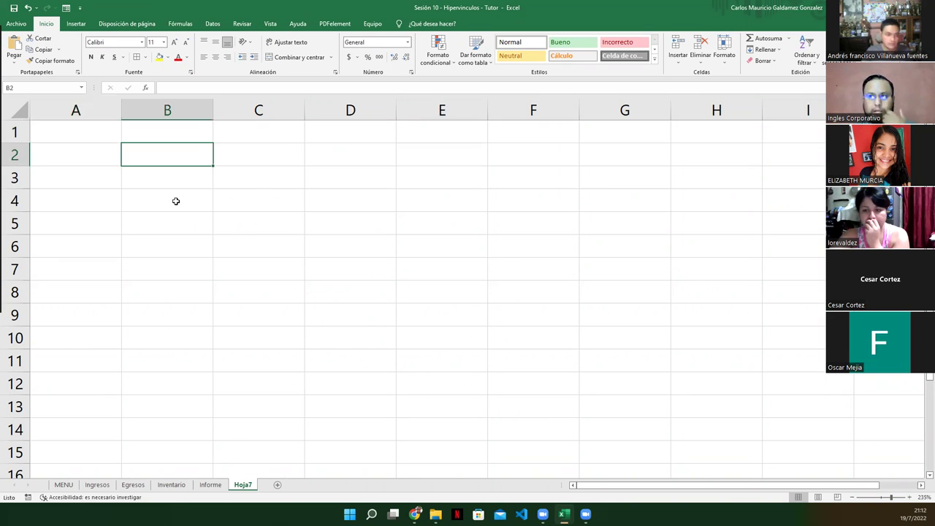
pyautogui.moveTo(212, 109); pyautogui.dragTo(303, 126)
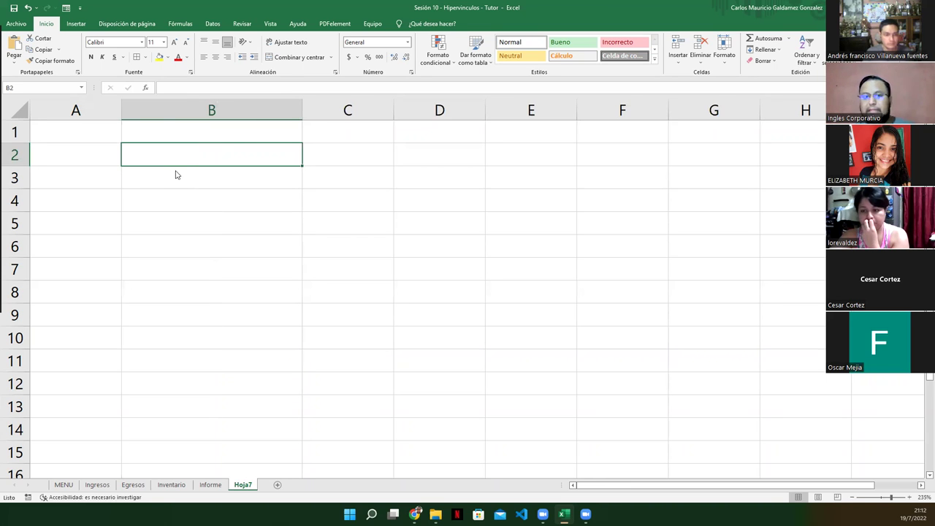
pyautogui.hotkey('alt', 'Tab')
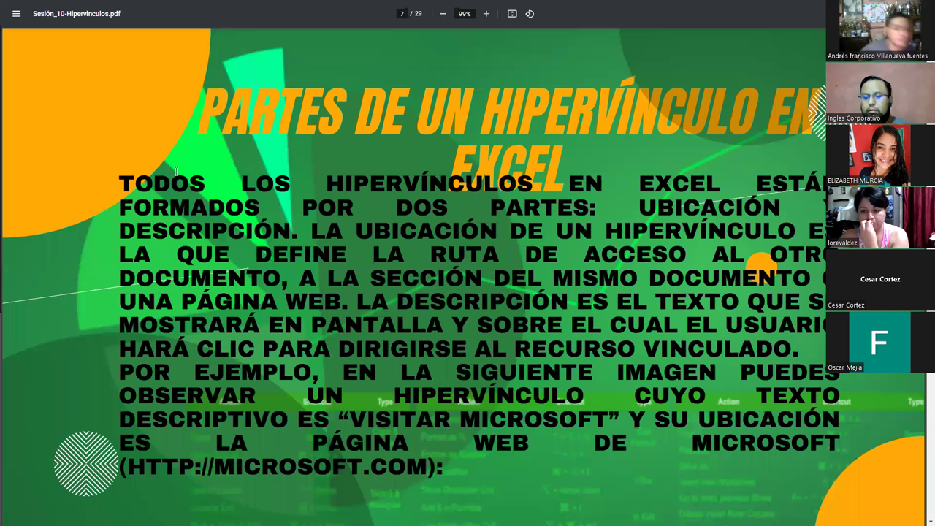
# Advance past the EJEMPLO slide to page 9, on creating hyperlinks in Excel.
pyautogui.press('Right')
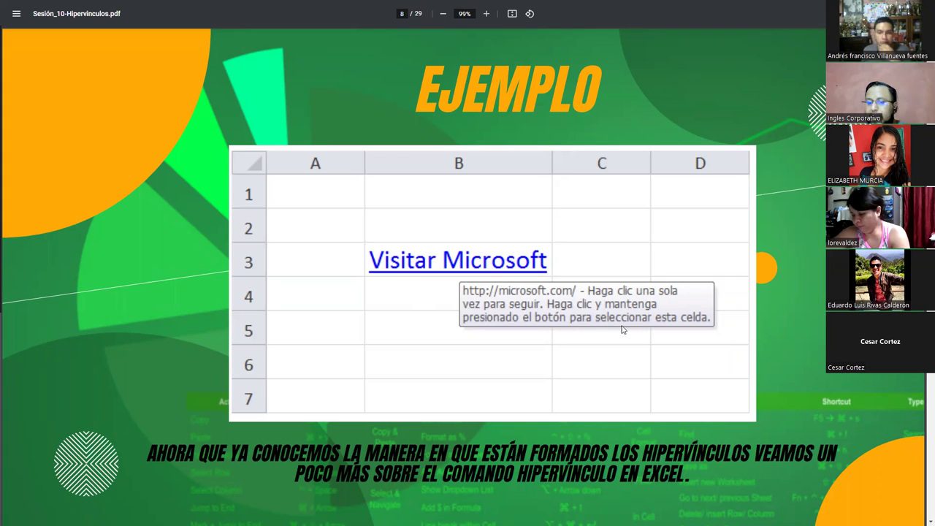
pyautogui.press('Right')
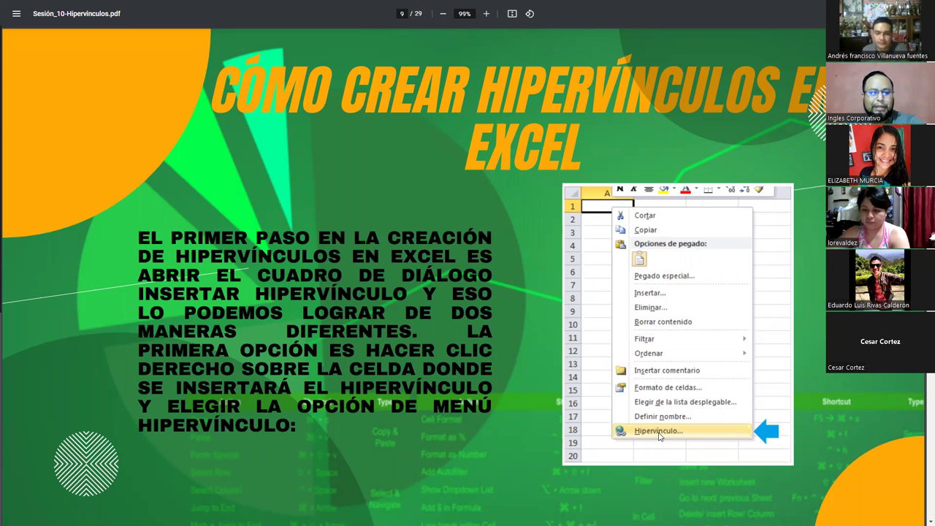
# Open the Insertar hipervínculo dialog for cell B3 via its right-click Vínculo option and centre it.
pyautogui.hotkey('alt', 'Tab')
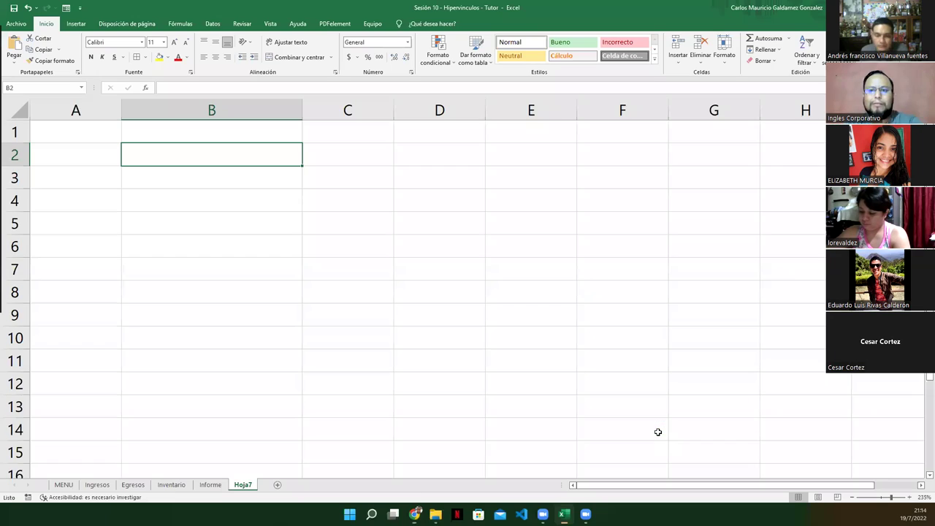
pyautogui.rightClick(202, 184)
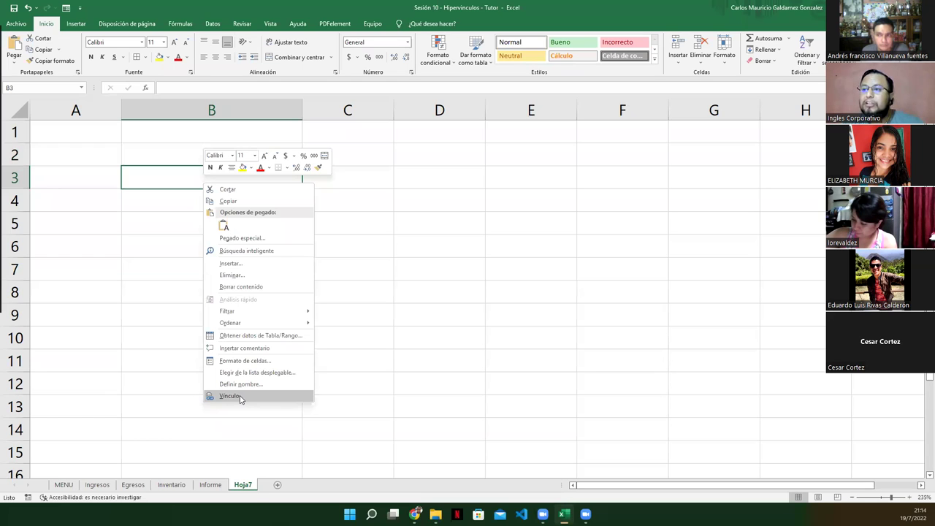
pyautogui.click(239, 396)
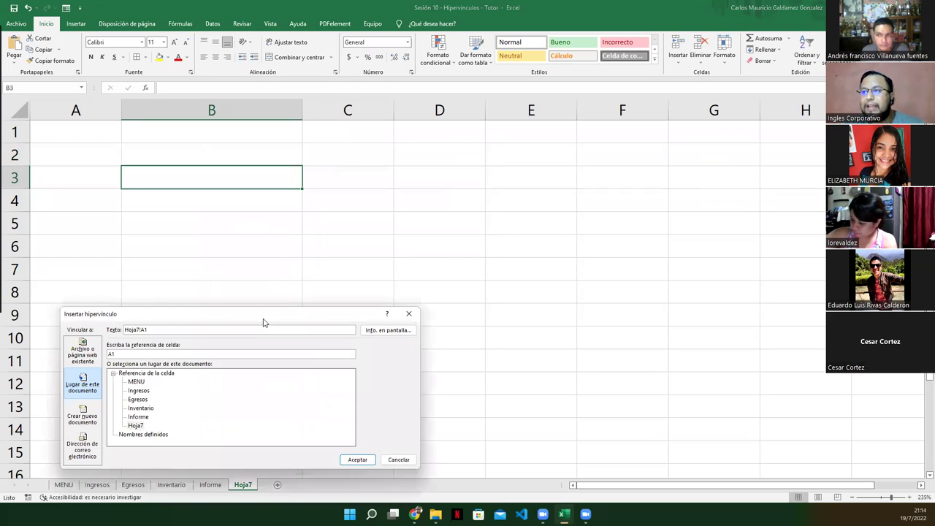
pyautogui.moveTo(264, 322); pyautogui.dragTo(464, 136)
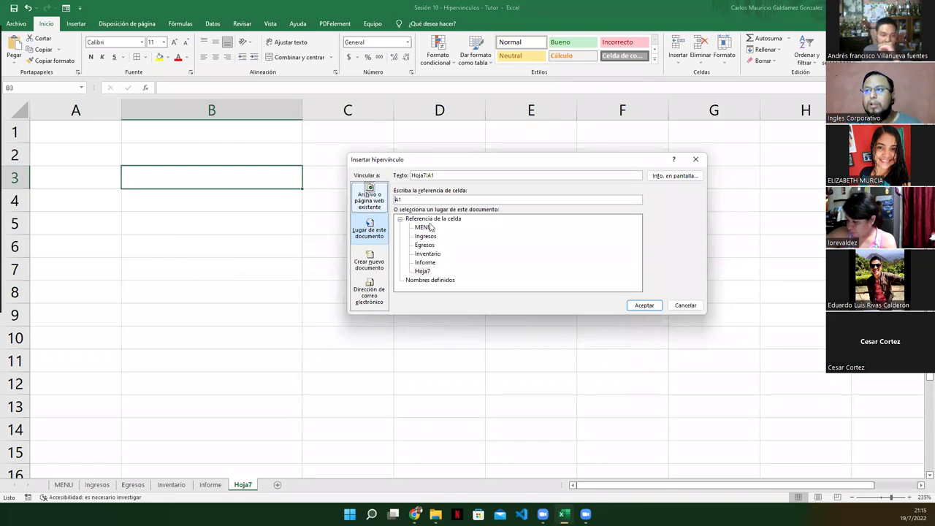
# Link B3 to an existing file or web page with display text 'Visitar Microsoft'.
pyautogui.click(370, 203)
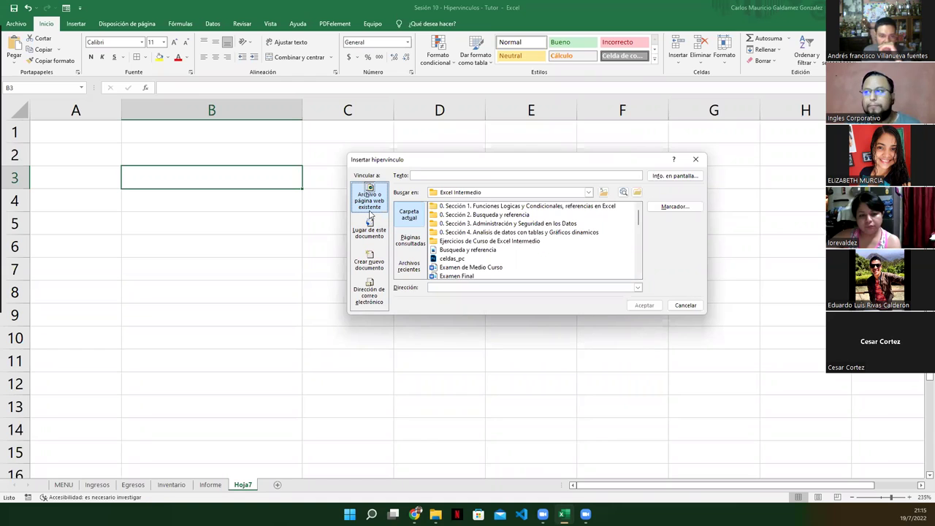
pyautogui.click(423, 175)
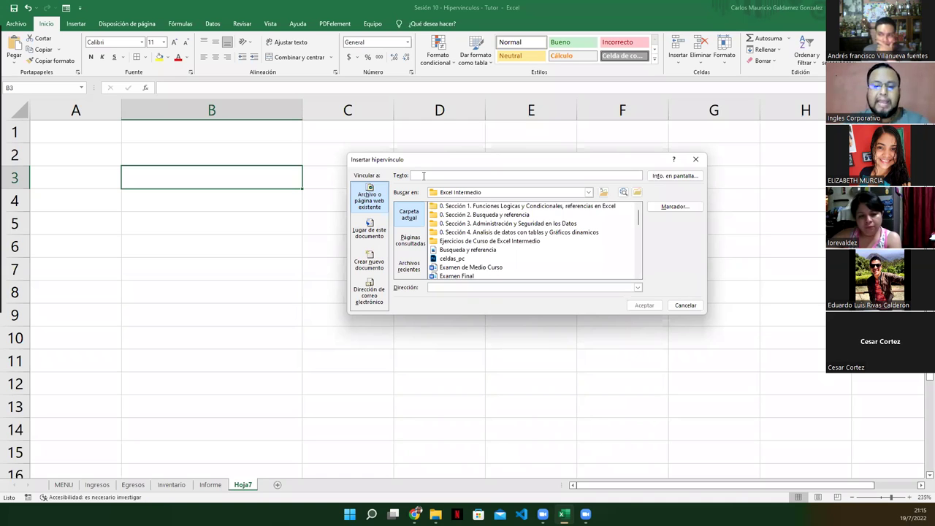
pyautogui.write('Ir')
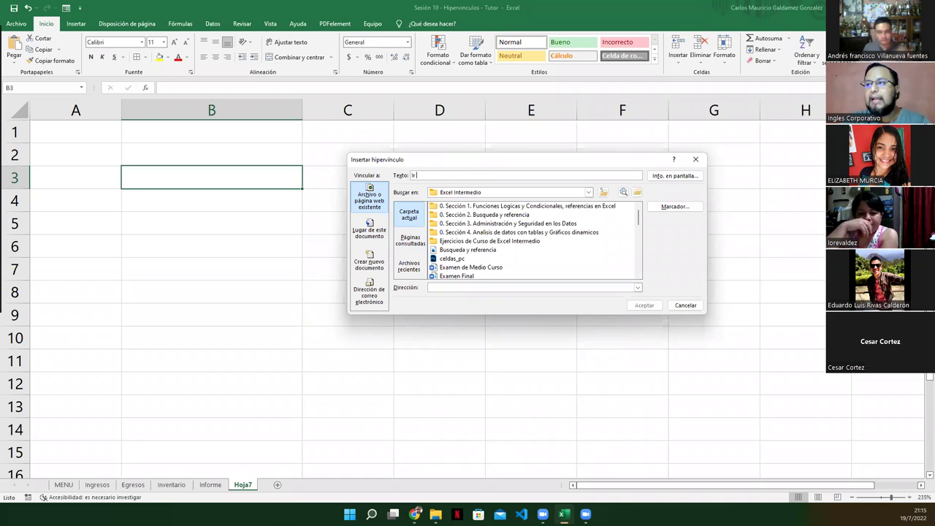
pyautogui.write(' a Mi')
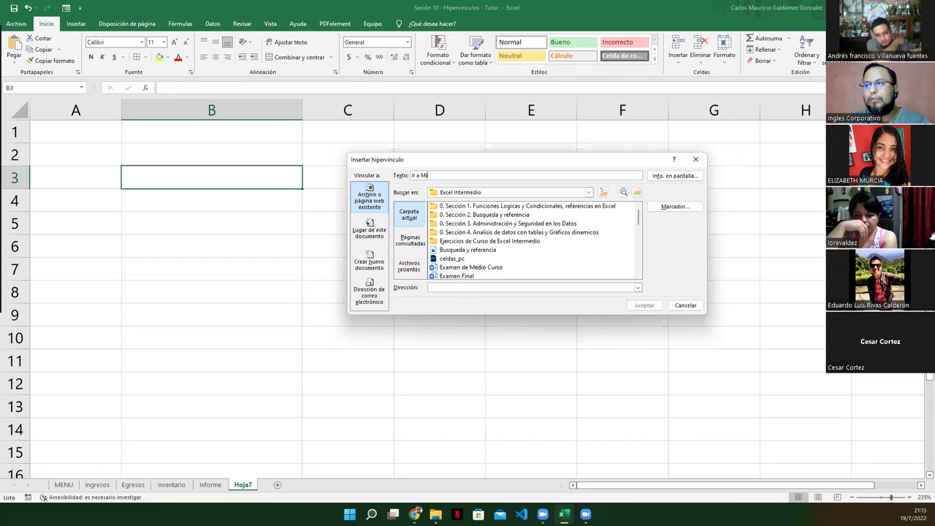
pyautogui.press('Escape')
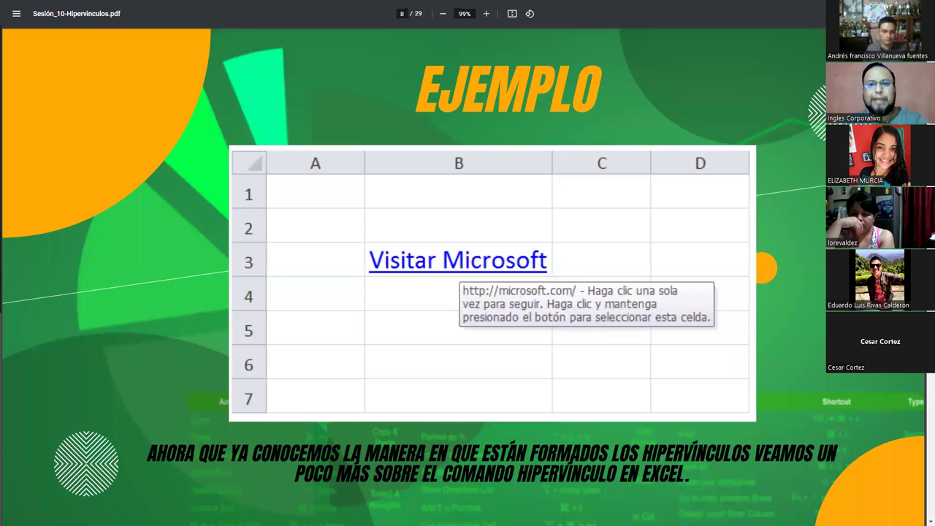
pyautogui.press('Right')
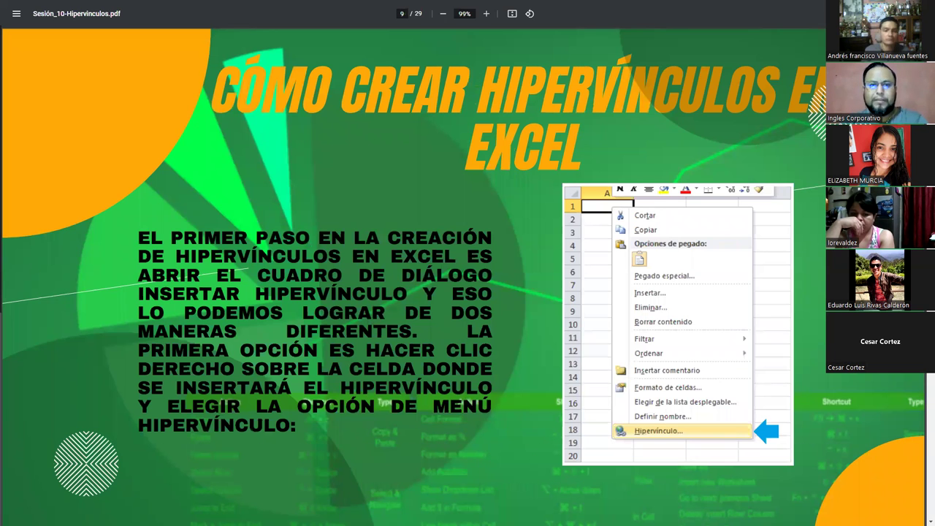
pyautogui.hotkey('alt', 'Tab')
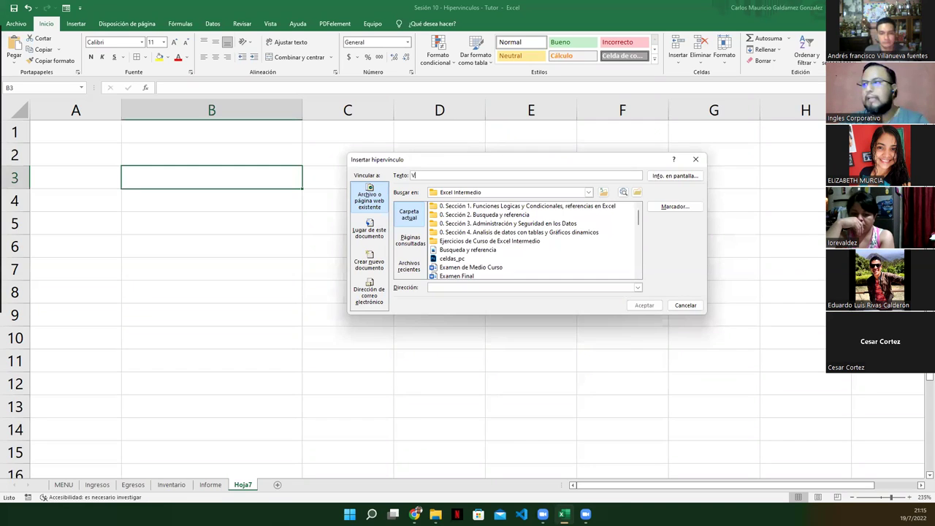
pyautogui.write('isitar M')
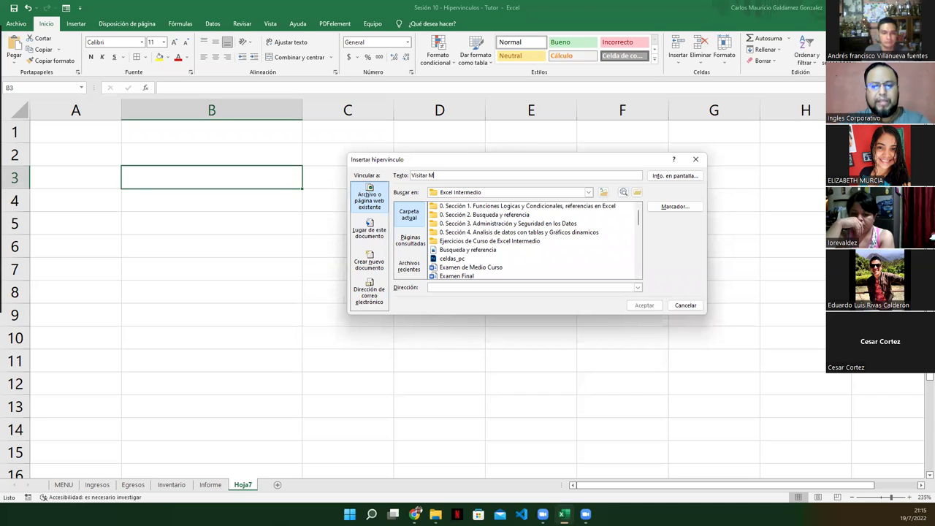
pyautogui.write('icrosoft')
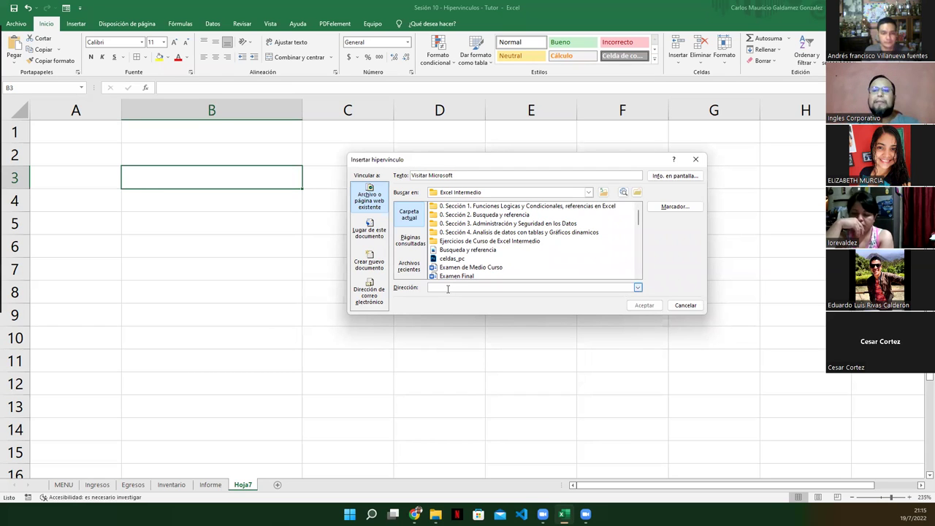
pyautogui.click(448, 288)
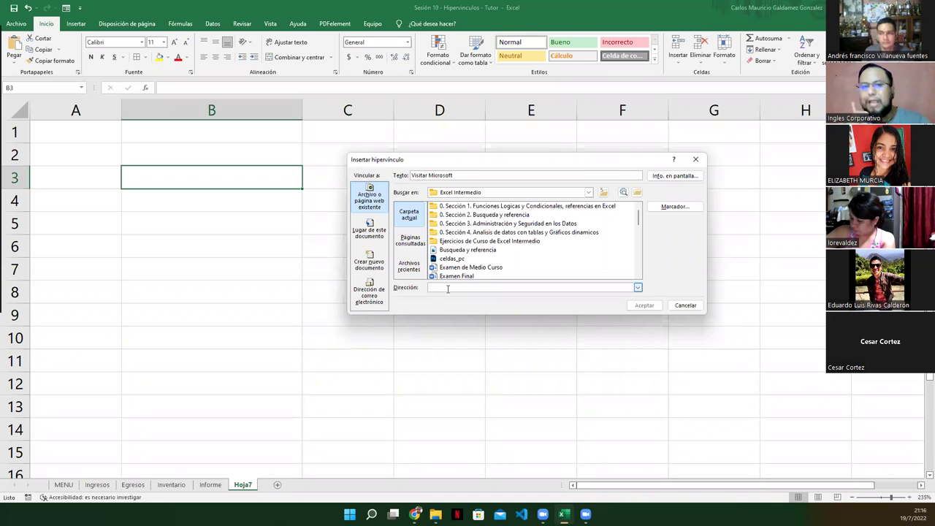
pyautogui.write('http://online.inglescorporativo.net')
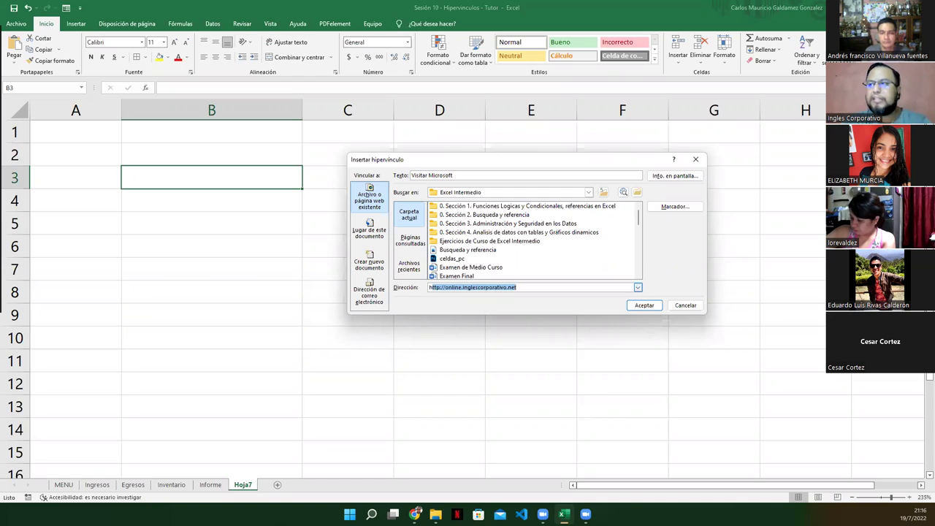
pyautogui.write('http:')
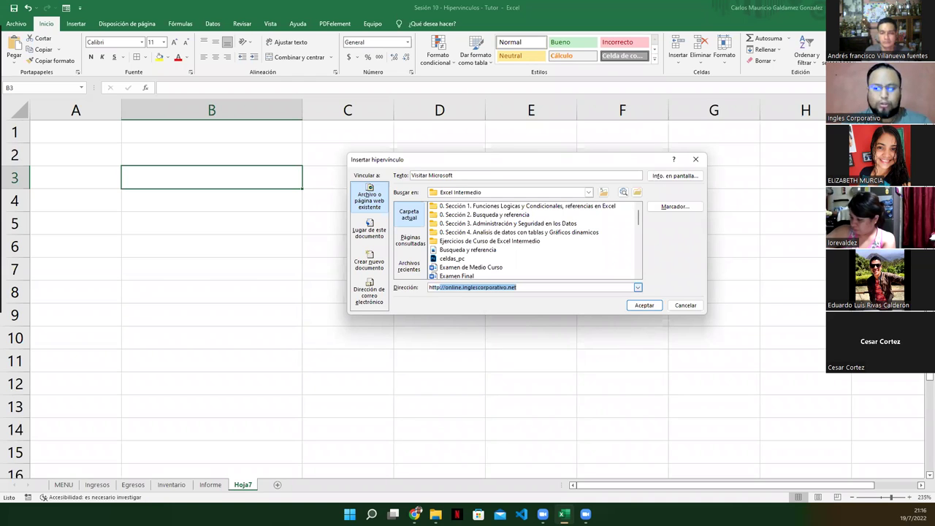
pyautogui.write('//')
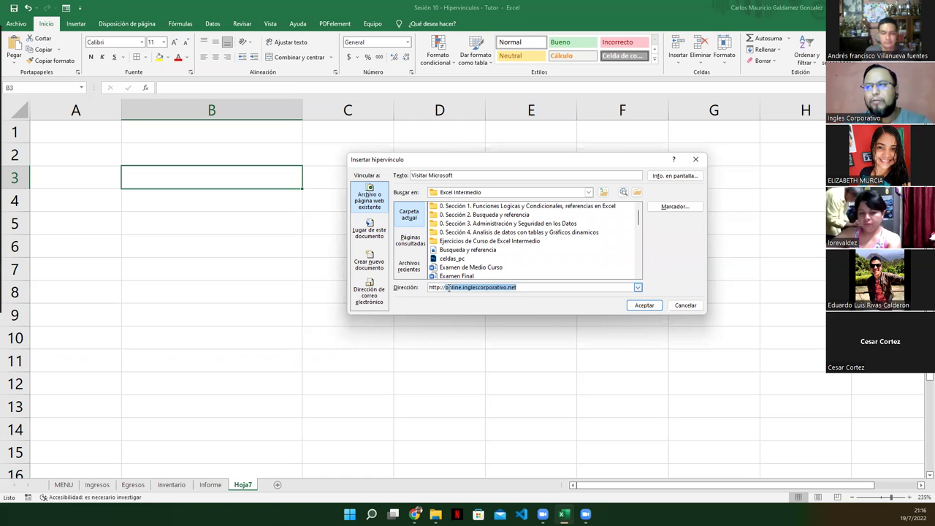
pyautogui.write('wwww.m')
pyautogui.press('End')
pyautogui.write('/')
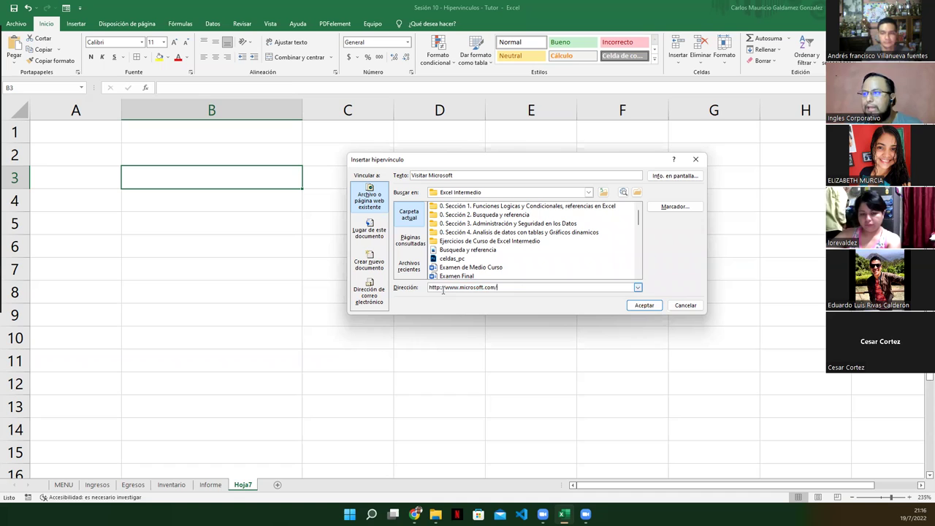
pyautogui.hotkey('ctrl', 'a')
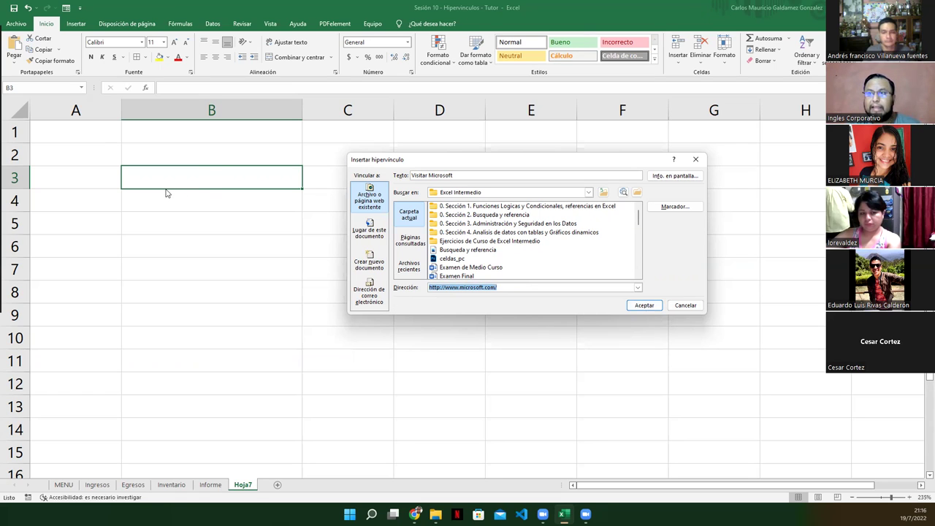
pyautogui.click(640, 312)
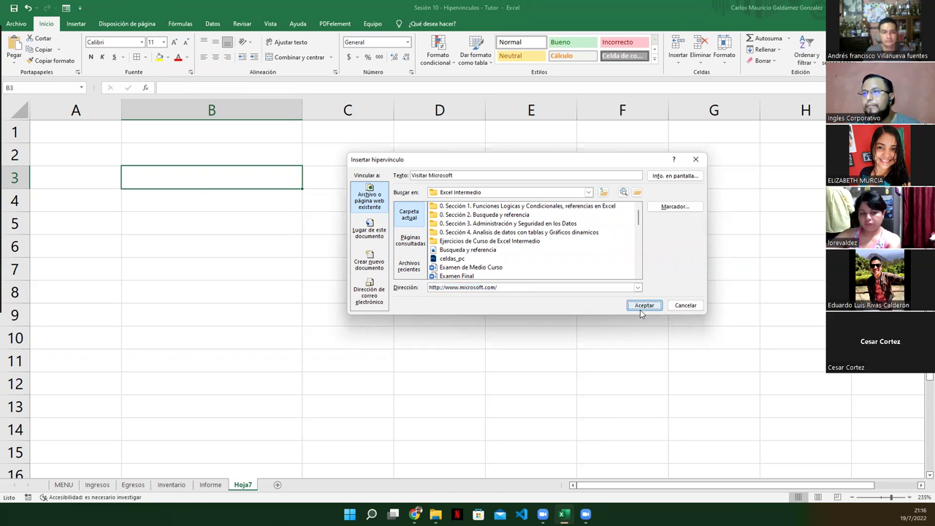
pyautogui.click(640, 309)
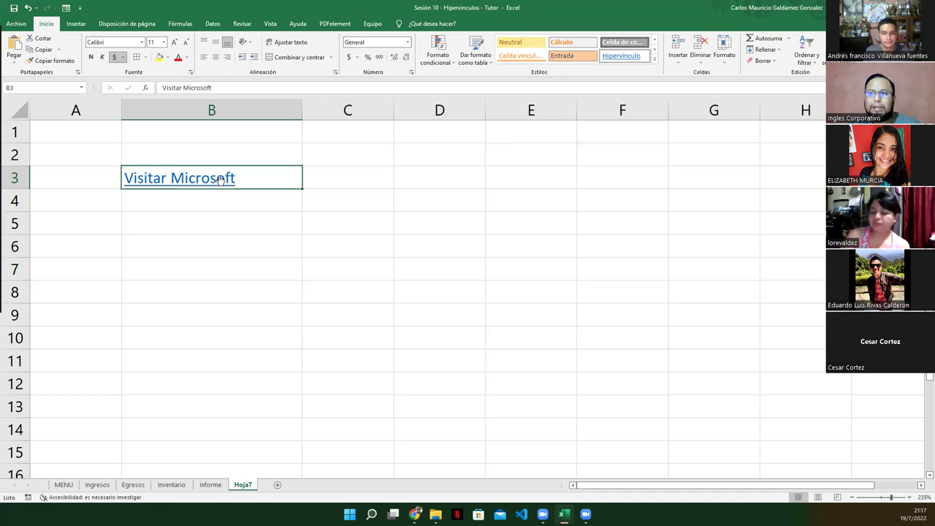
pyautogui.moveTo(180, 178)
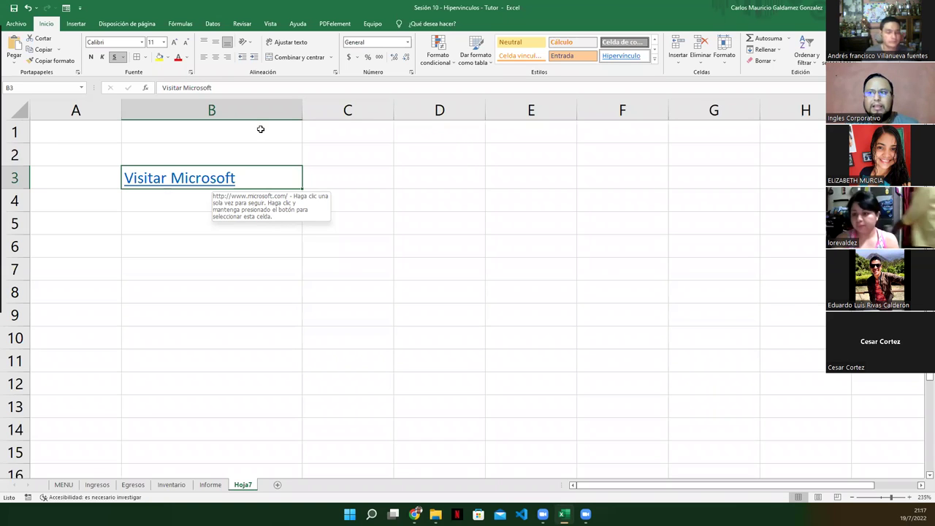
pyautogui.press('Up')
pyautogui.press('Up')
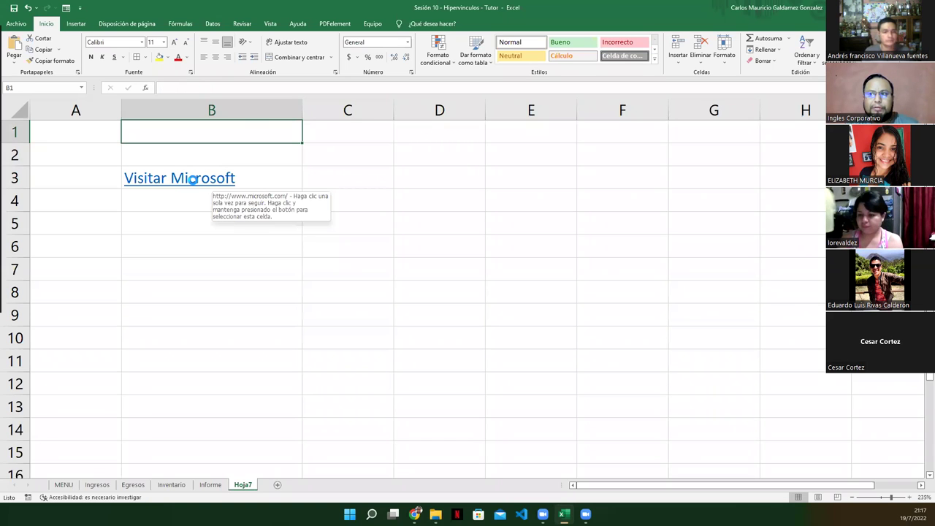
# Follow the Visitar Microsoft link in B3 to microsoft.com, close the browser, and select B3:B8.
pyautogui.click(194, 184)
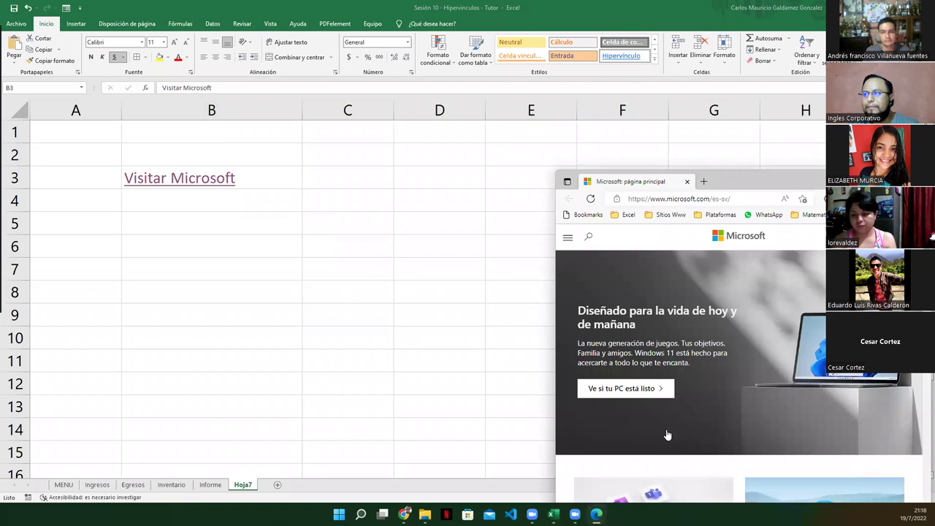
pyautogui.hotkey('alt', 'F4')
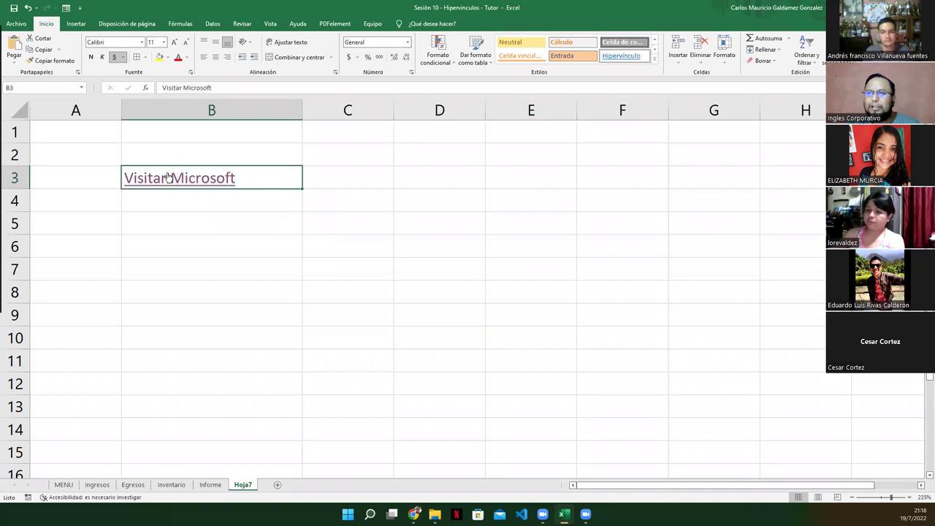
pyautogui.moveTo(184, 178)
pyautogui.mouseDown()
pyautogui.moveTo(176, 334)
pyautogui.moveTo(172, 133)
pyautogui.mouseUp()
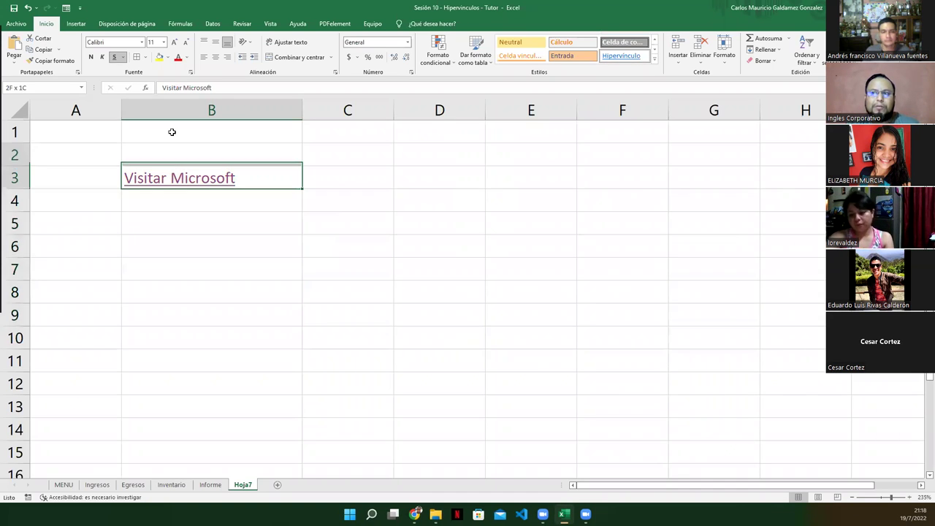
pyautogui.moveTo(166, 242)
pyautogui.mouseDown()
pyautogui.moveTo(169, 348)
pyautogui.moveTo(187, 173)
pyautogui.mouseUp()
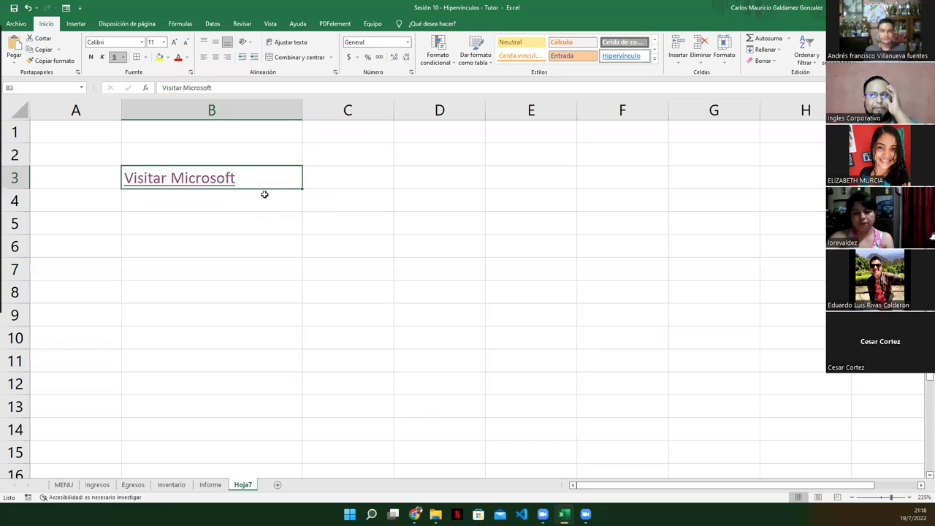
# With B4 selected, open the Insertar hipervínculo dialog from Insertar > Vínculo.
pyautogui.rightClick(226, 201)
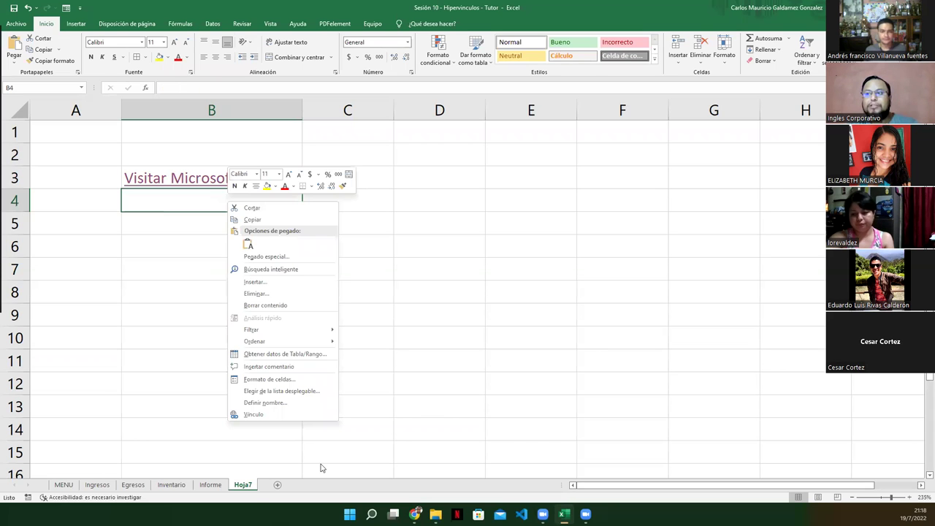
pyautogui.click(180, 201)
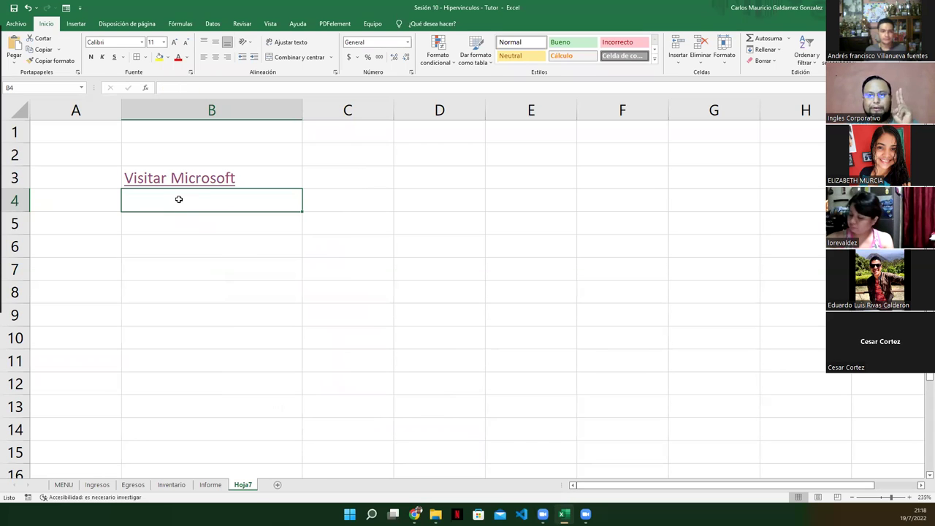
pyautogui.click(69, 27)
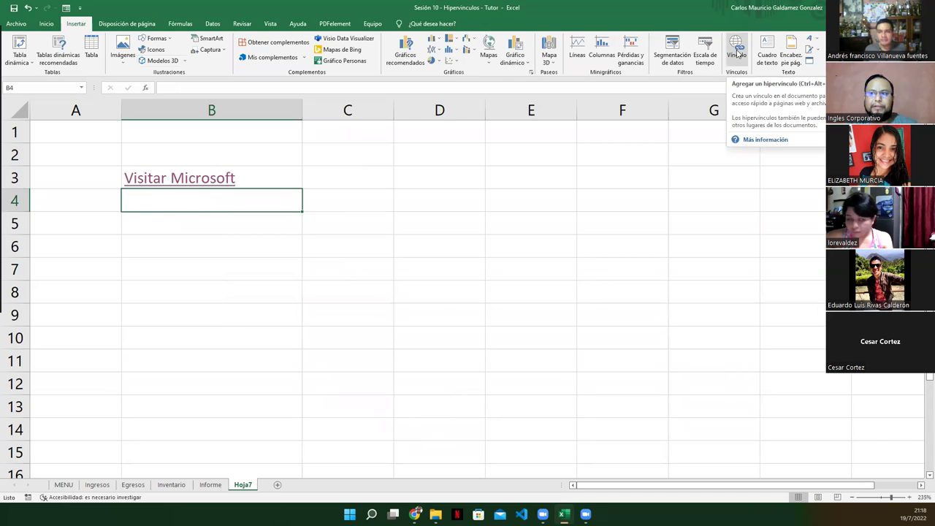
pyautogui.click(736, 51)
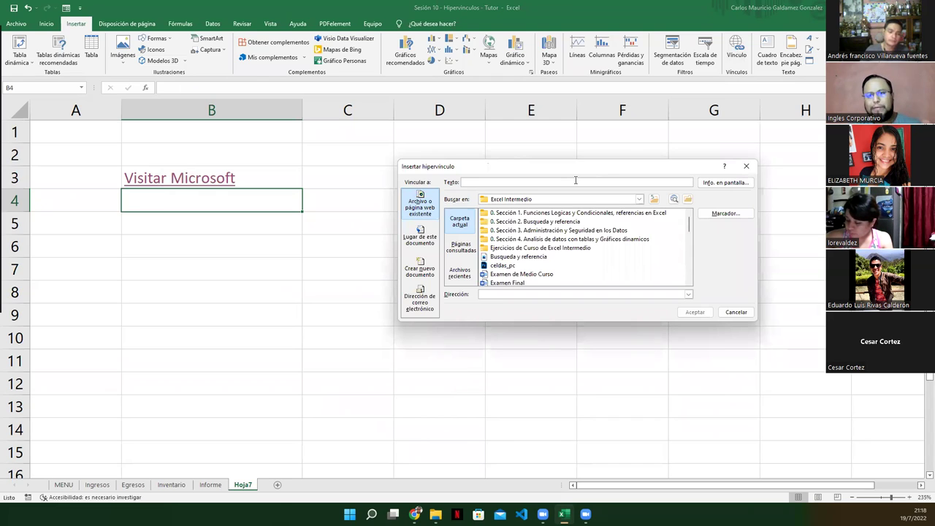
pyautogui.click(576, 181)
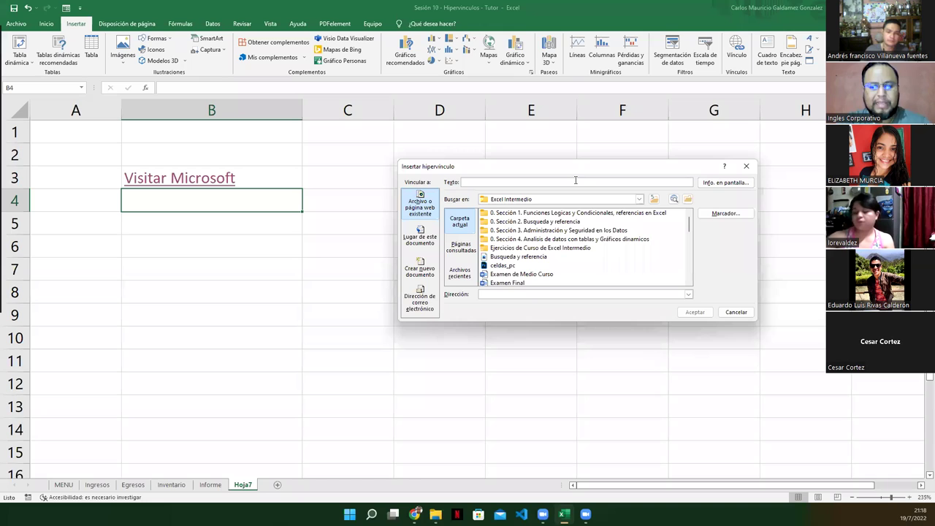
pyautogui.write('Ir a')
pyautogui.write('mi Pagina Web')
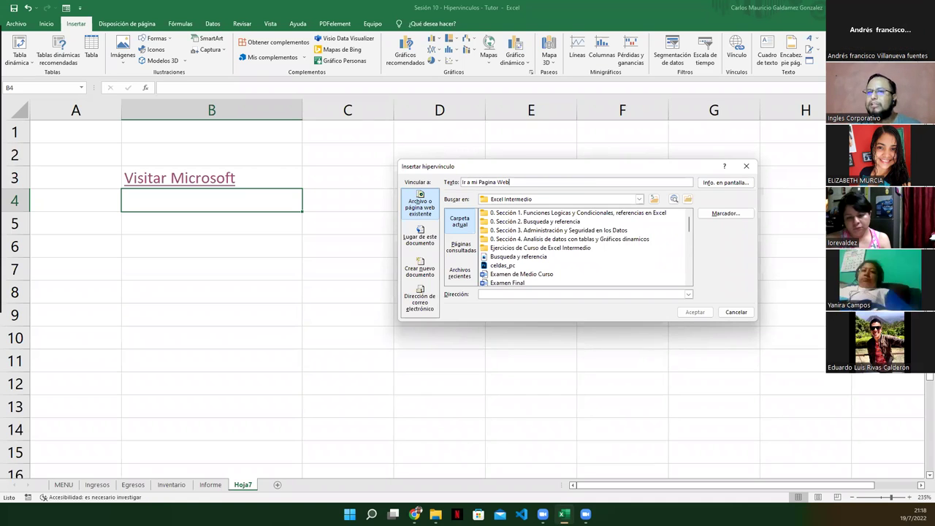
pyautogui.click(481, 294)
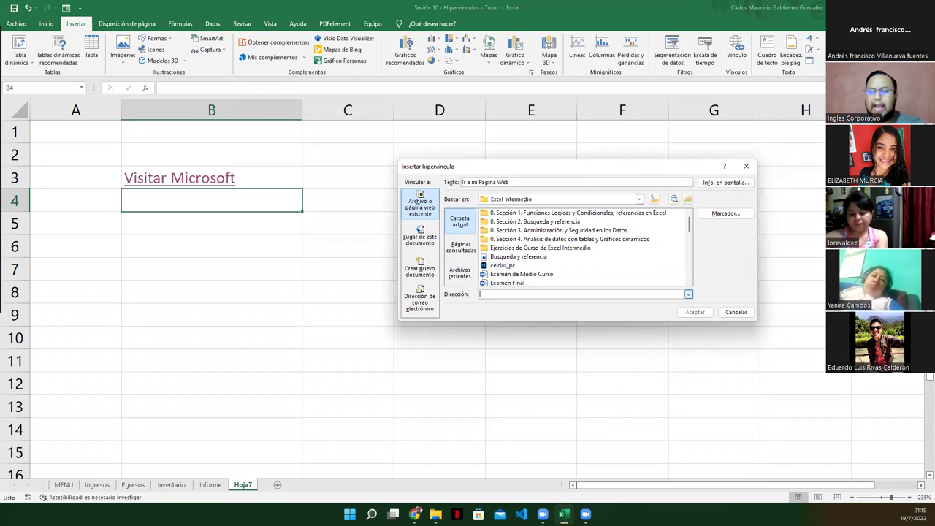
pyautogui.write('http://')
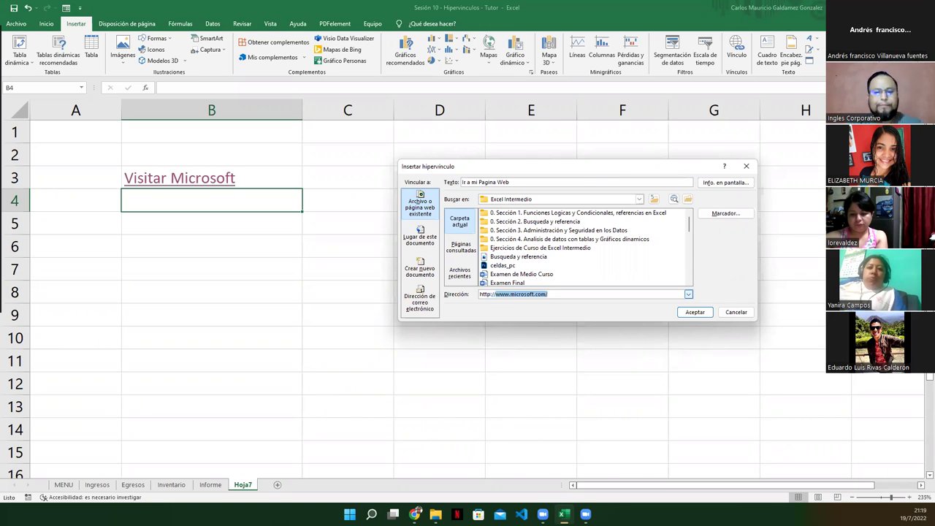
pyautogui.write('aulavirtualclic.net')
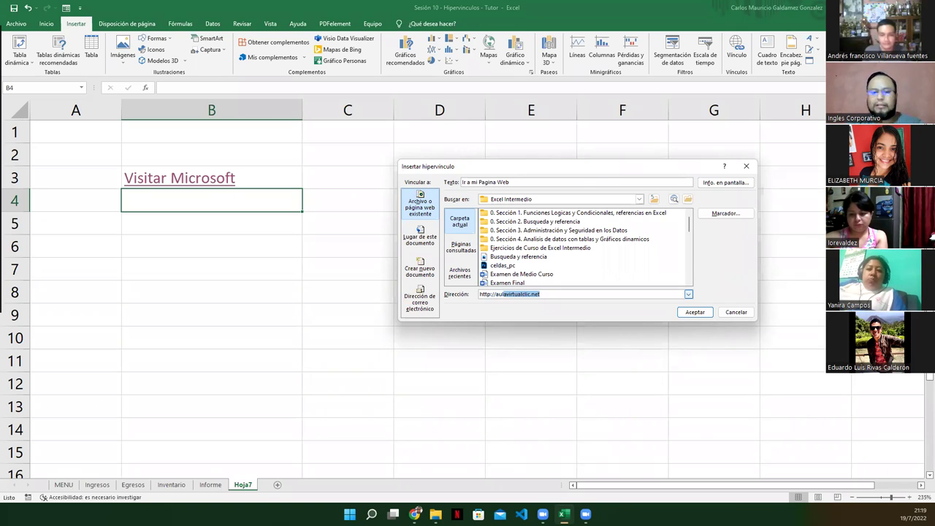
pyautogui.press('End')
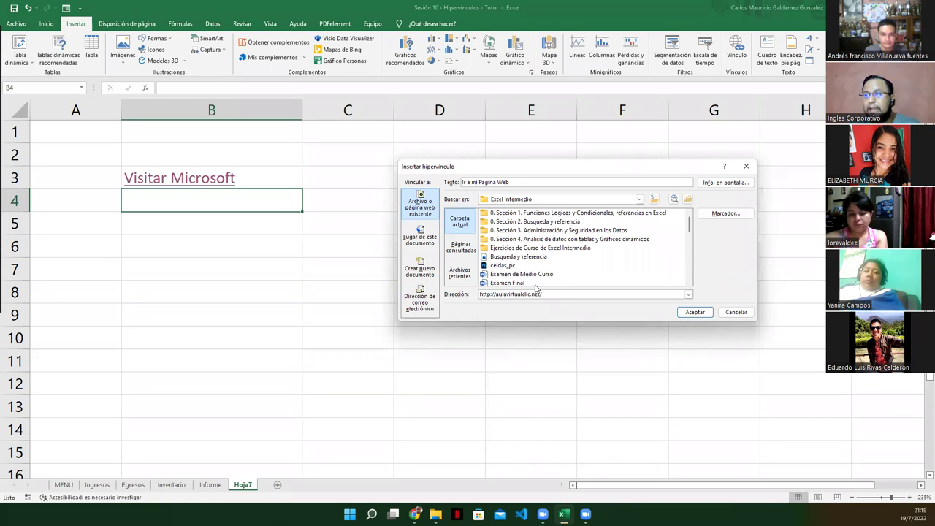
pyautogui.click(695, 312)
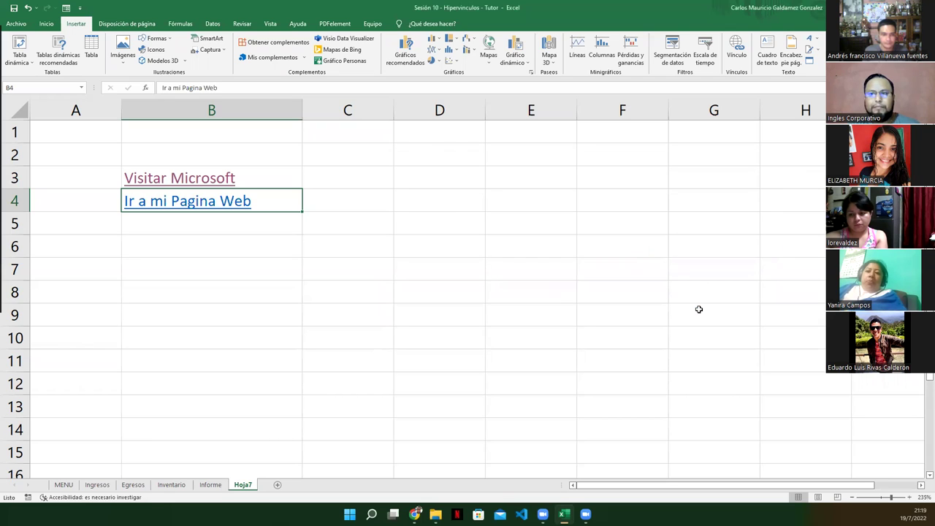
# Follow the 'Ir a mi Pagina Web' link, scroll the aulavirtualclic.net site, and return to cell B5.
pyautogui.click(181, 222)
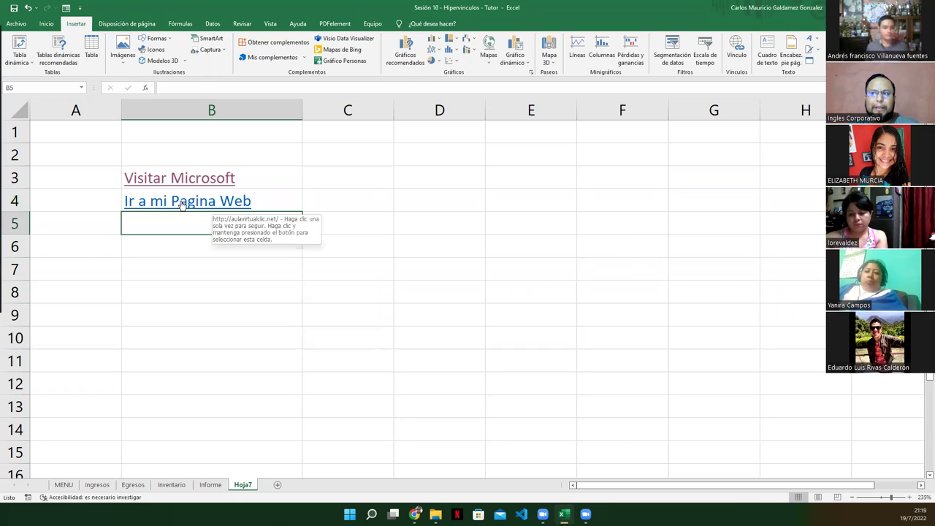
pyautogui.moveTo(187, 201)
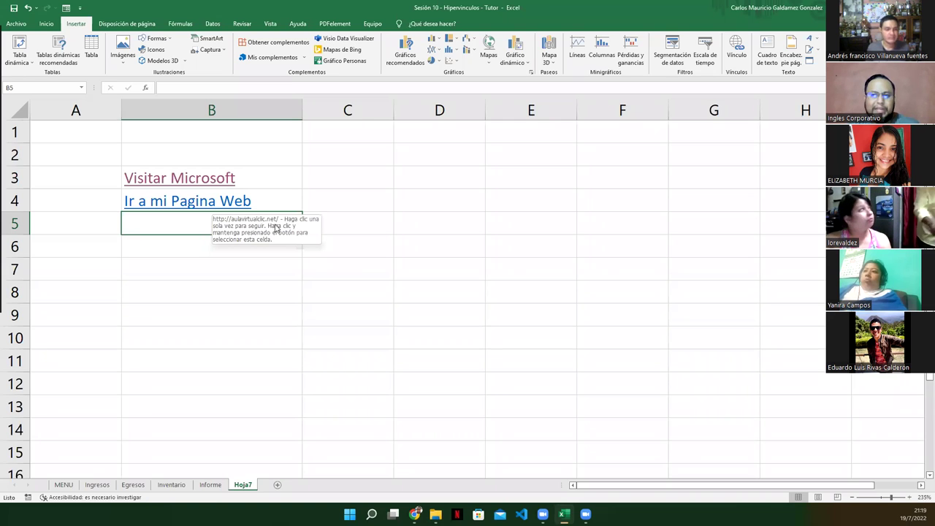
pyautogui.click(194, 203)
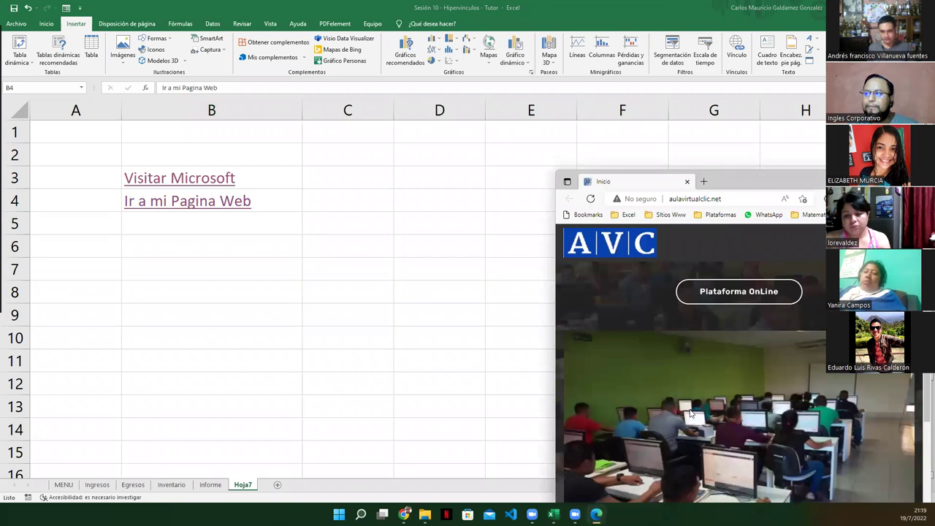
pyautogui.scroll(-5, 694, 415)
pyautogui.scroll(-1, 702, 417)
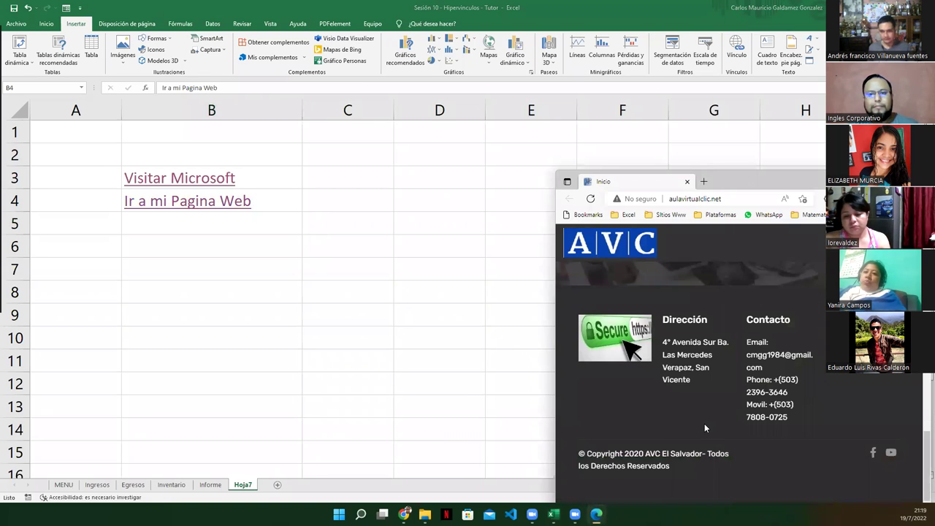
pyautogui.scroll(6, 711, 420)
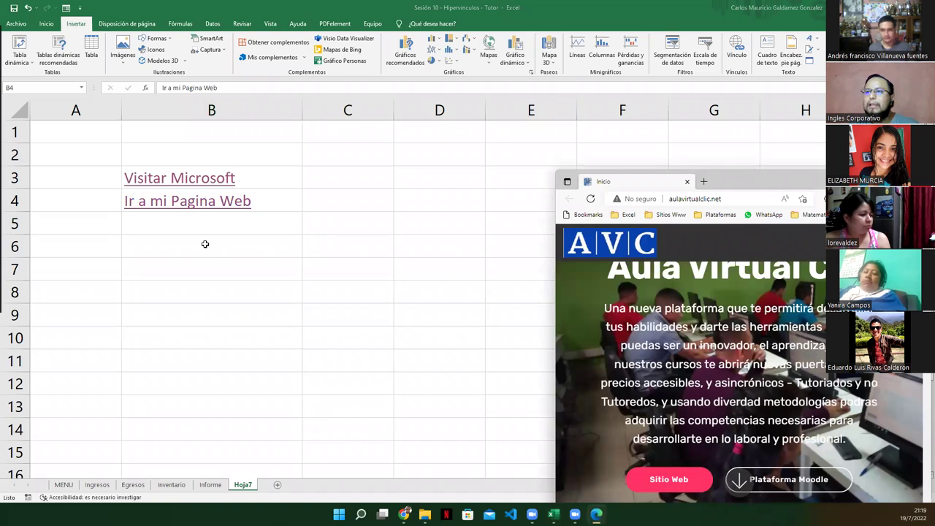
pyautogui.click(180, 221)
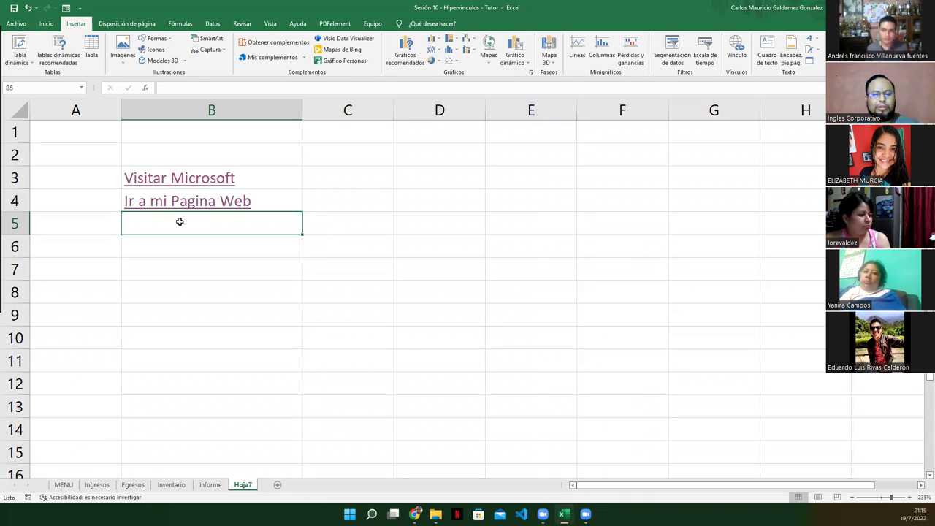
# Open the Insertar hipervínculo dialog for cell B5 with Ctrl+K.
pyautogui.hotkey('ctrl', 'k')
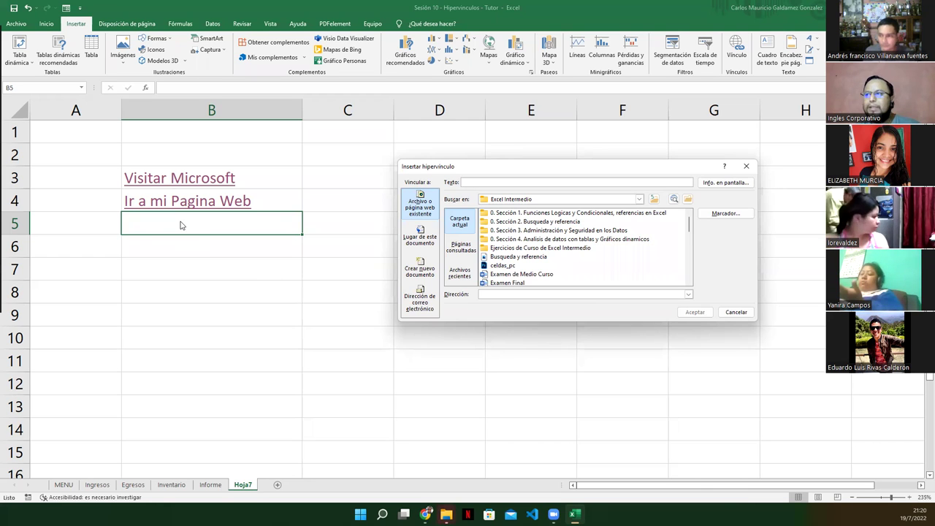
pyautogui.click(525, 185)
pyautogui.write('Ir a Curso de Excel Interm')
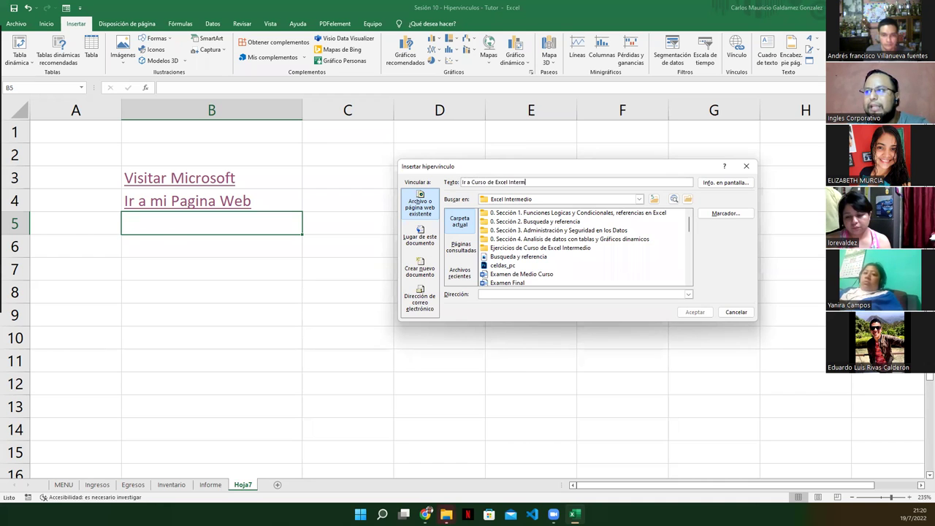
pyautogui.write('OnLine')
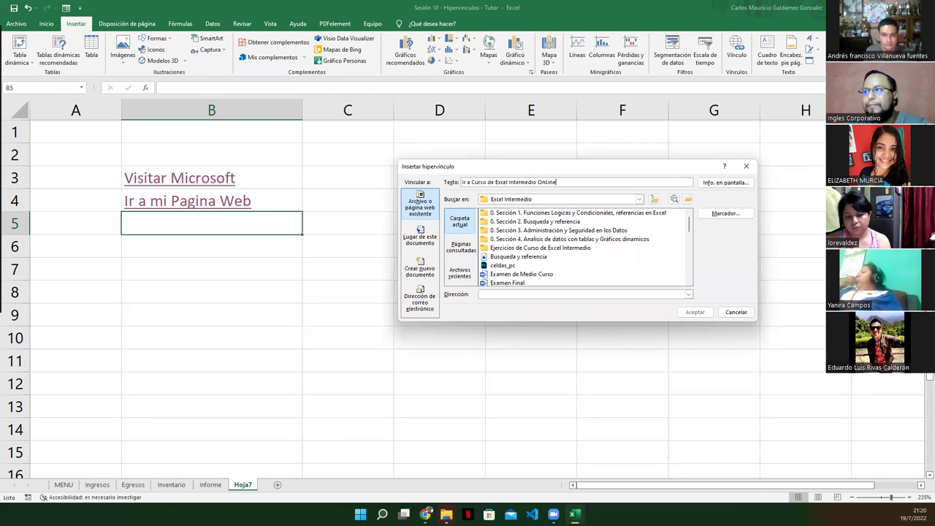
pyautogui.click(526, 294)
pyautogui.write('http://aulavirtualclic.net/')
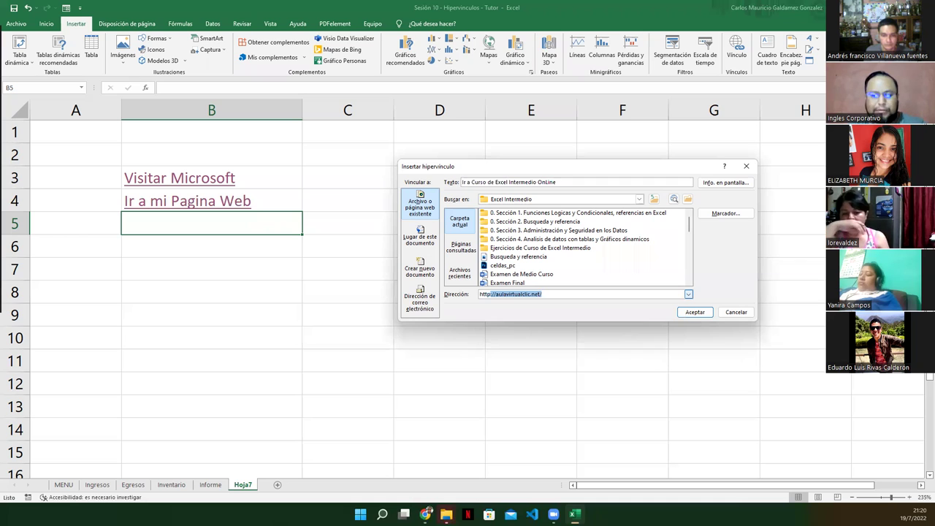
pyautogui.doubleClick(518, 293)
pyautogui.write('online.inglescorporativo')
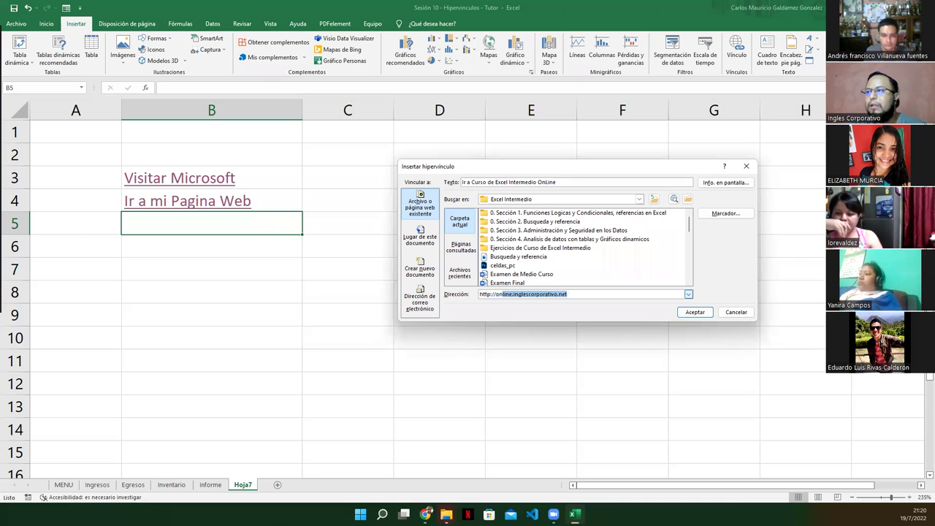
pyautogui.press('End')
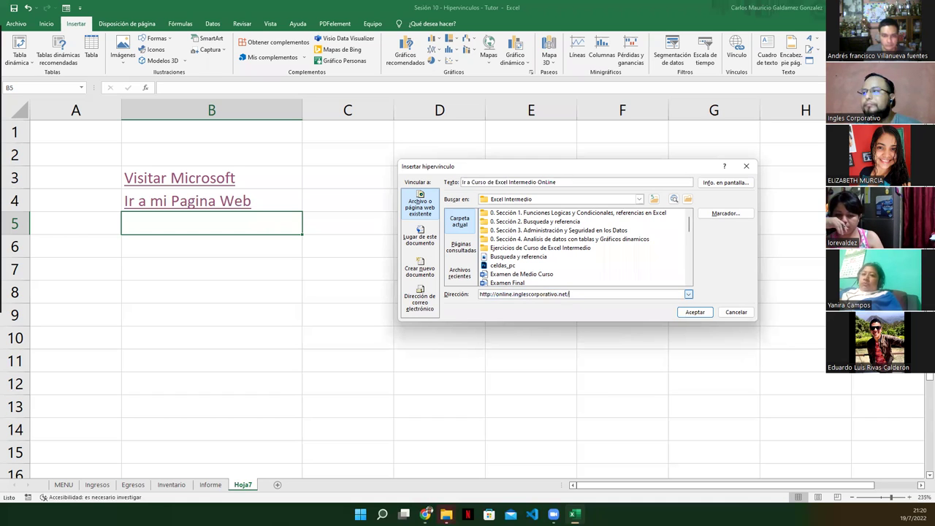
# Confirm the B5 link, autofit column B, test the online course link, then select A3:B6.
pyautogui.click(695, 313)
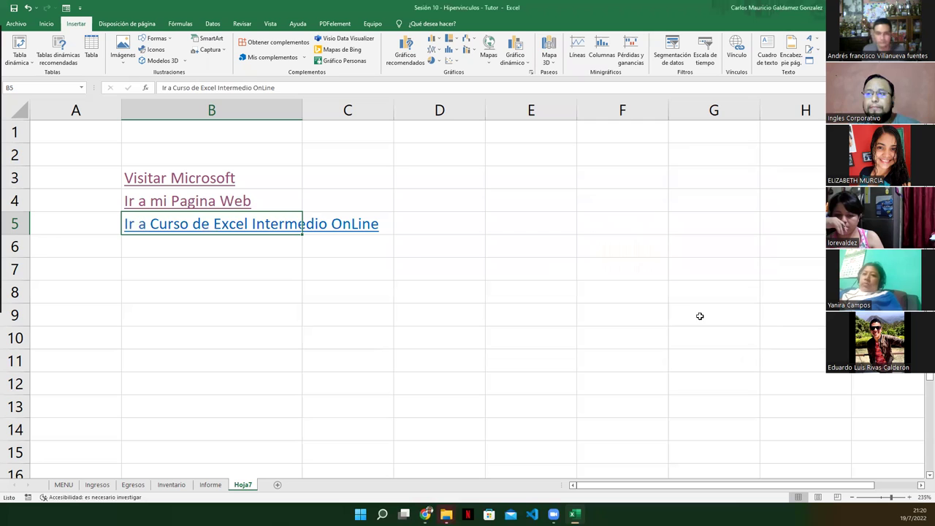
pyautogui.doubleClick(302, 111)
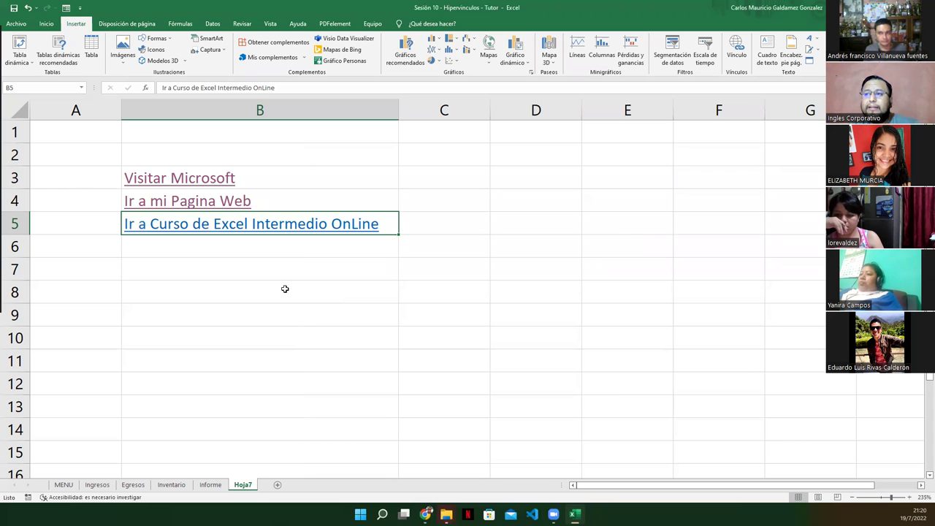
pyautogui.click(257, 226)
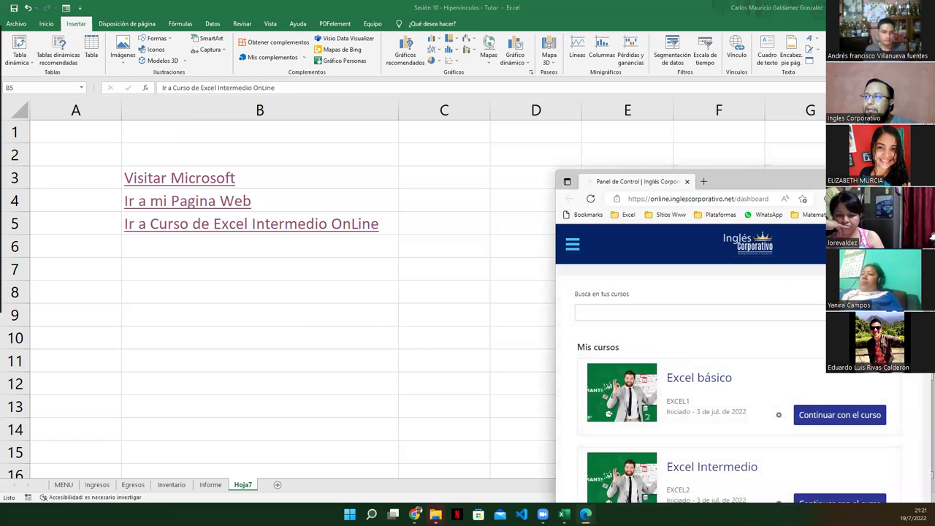
pyautogui.click(919, 181)
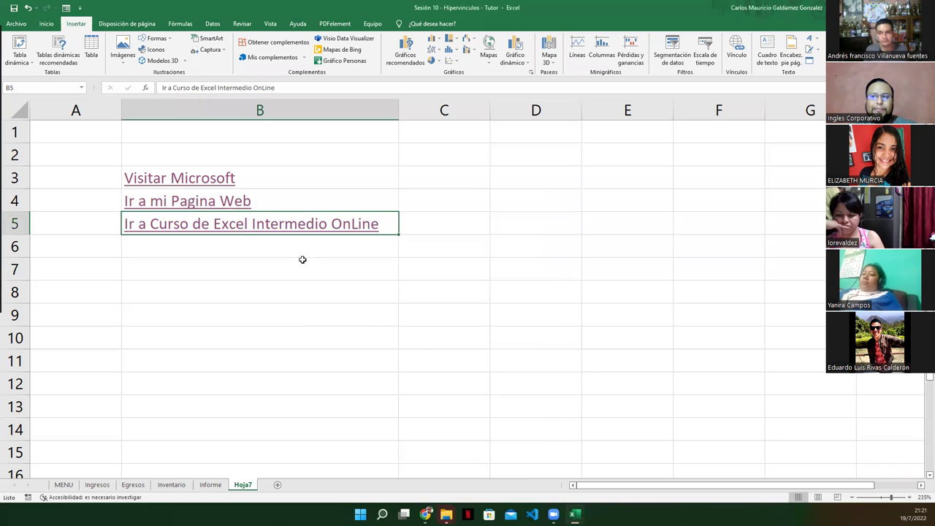
pyautogui.moveTo(113, 174); pyautogui.dragTo(364, 247)
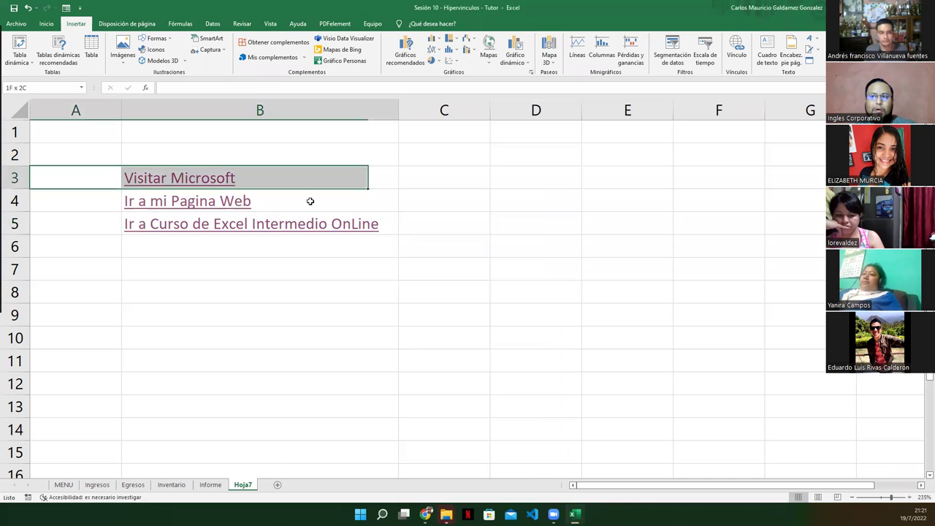
# Clear the selection and switch to the PDF presentation at slide 9.
pyautogui.click(364, 247)
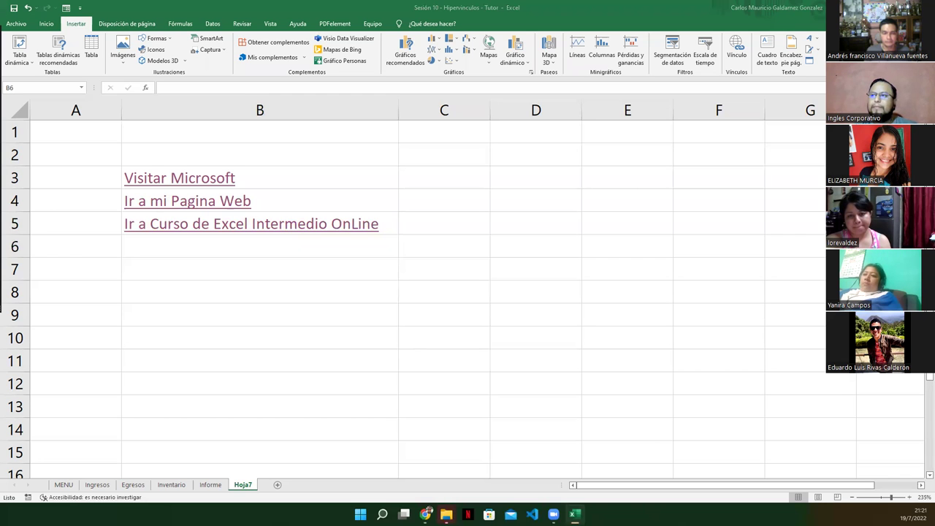
pyautogui.hotkey('alt', 'Tab')
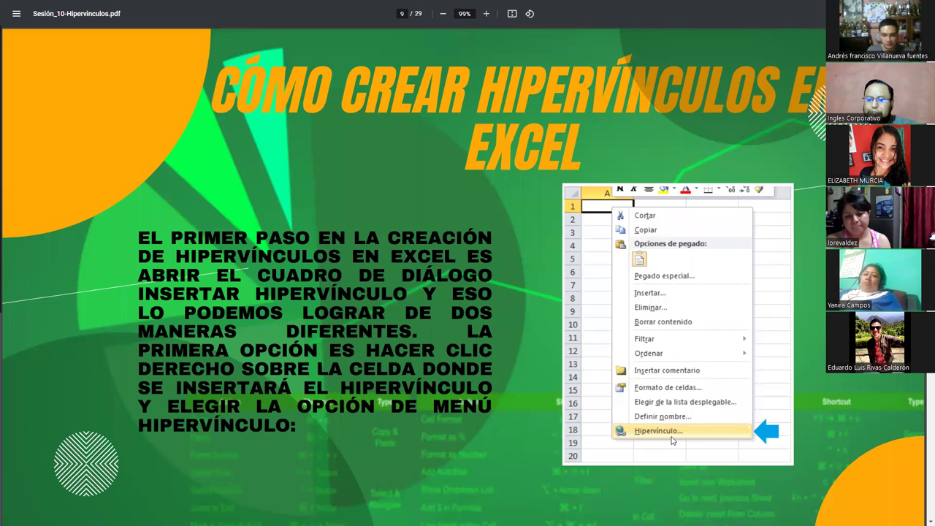
# Advance the PDF presentation two slides toward the Insert Hyperlink dialog slide.
pyautogui.press('Right')
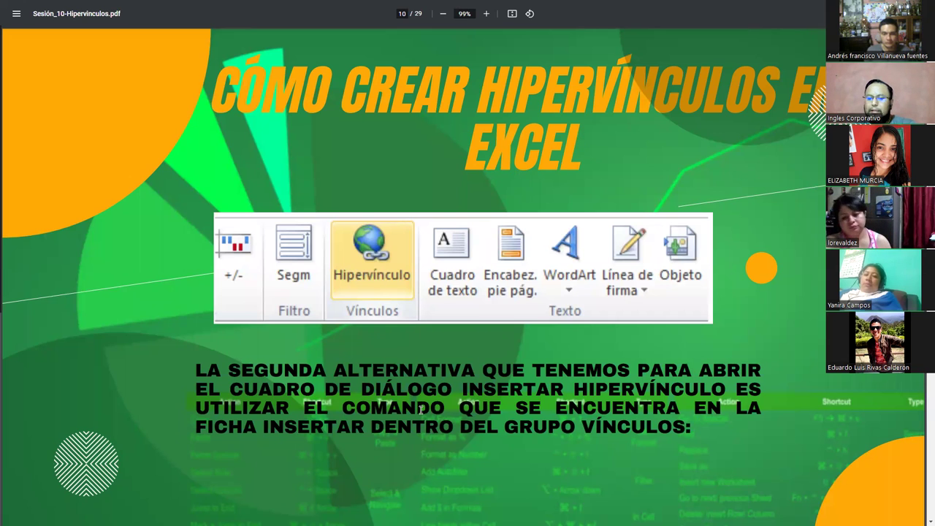
pyautogui.press('Right')
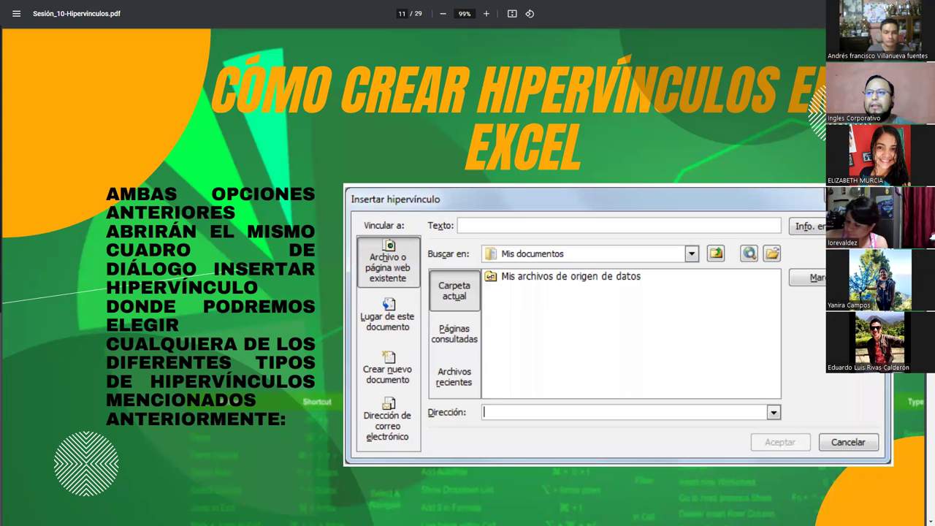
# Back in Excel, enter PAGINAS WEB in B2 and ARCHIVOS NO DE EXCEL in a widened C2.
pyautogui.hotkey('alt', 'Tab')
pyautogui.write('PAGINAS WEB')
pyautogui.press('Tab')
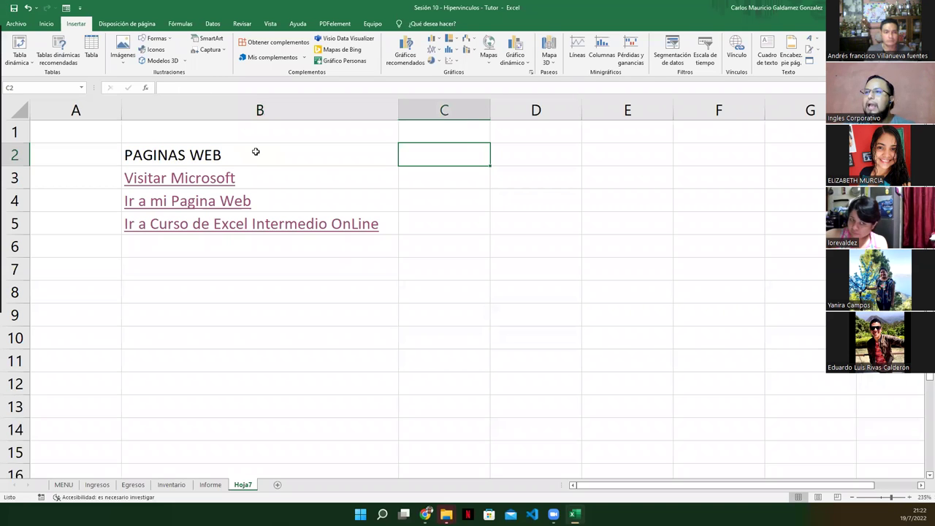
pyautogui.moveTo(488, 117); pyautogui.dragTo(639, 115)
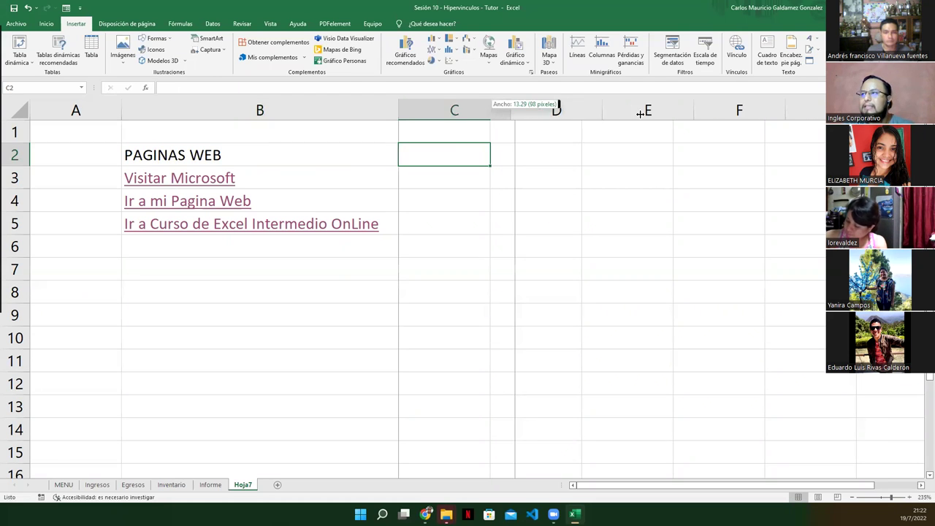
pyautogui.write('A')
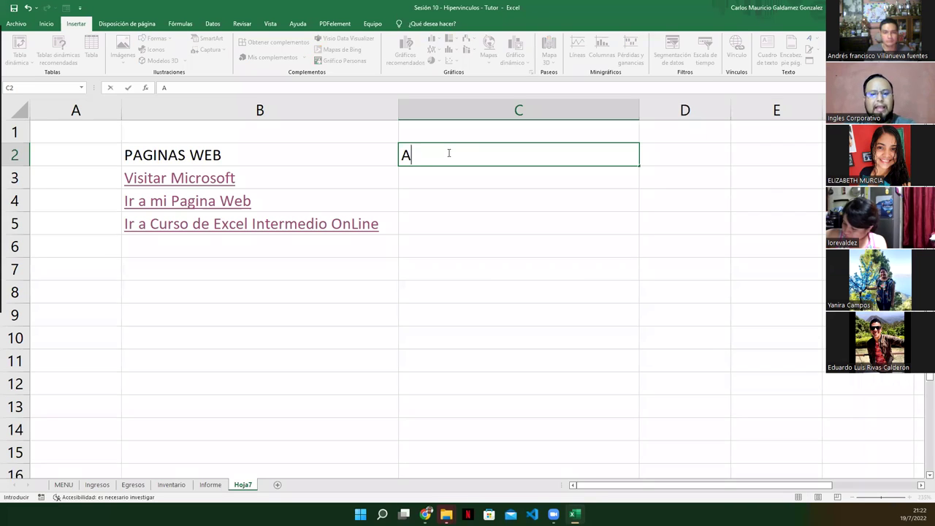
pyautogui.write('RCHIVOS NO DE EXCEL')
pyautogui.press('Return')
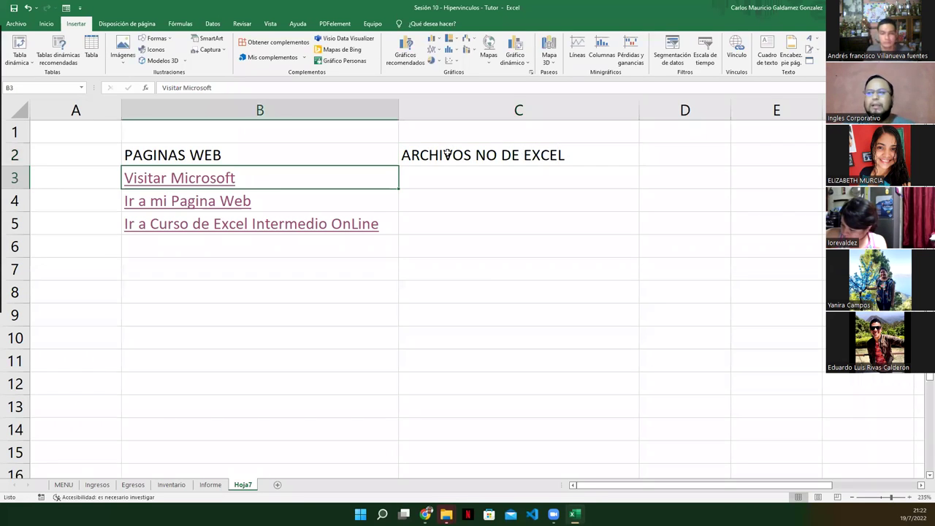
pyautogui.press('Right')
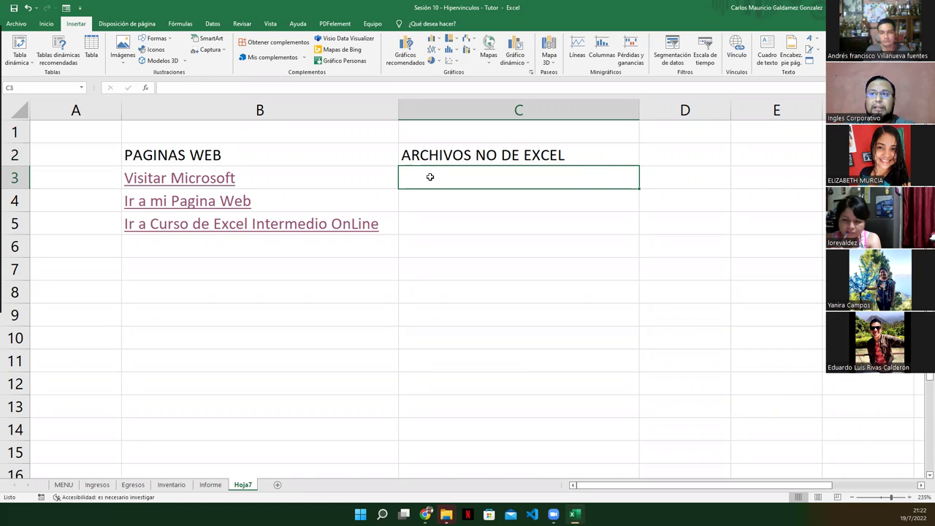
# Start a hyperlink in cell C3 with display text 'Abrir Archivo de Word'.
pyautogui.rightClick(430, 177)
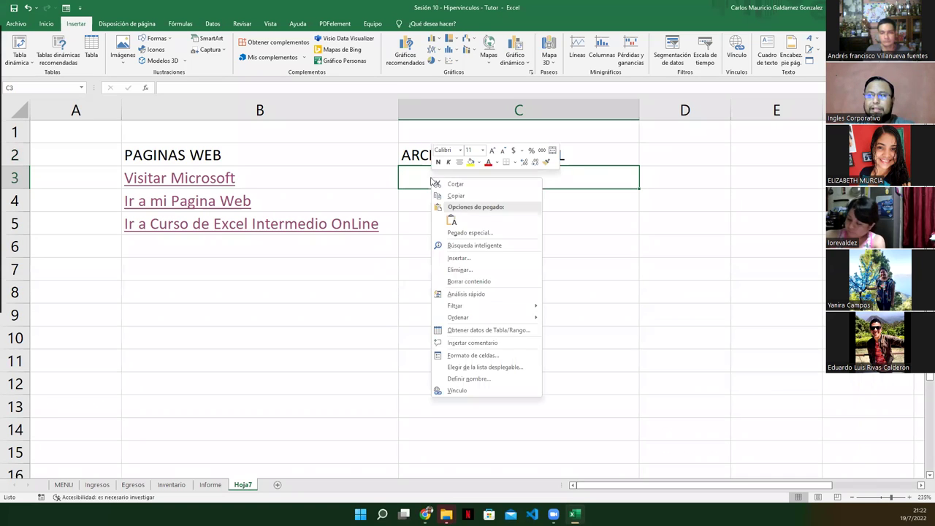
pyautogui.click(464, 391)
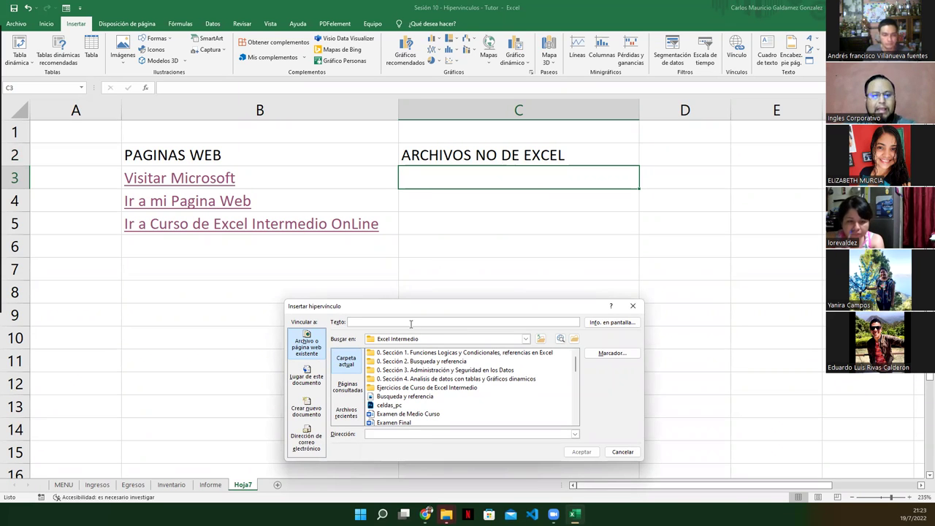
pyautogui.write('Abrir A')
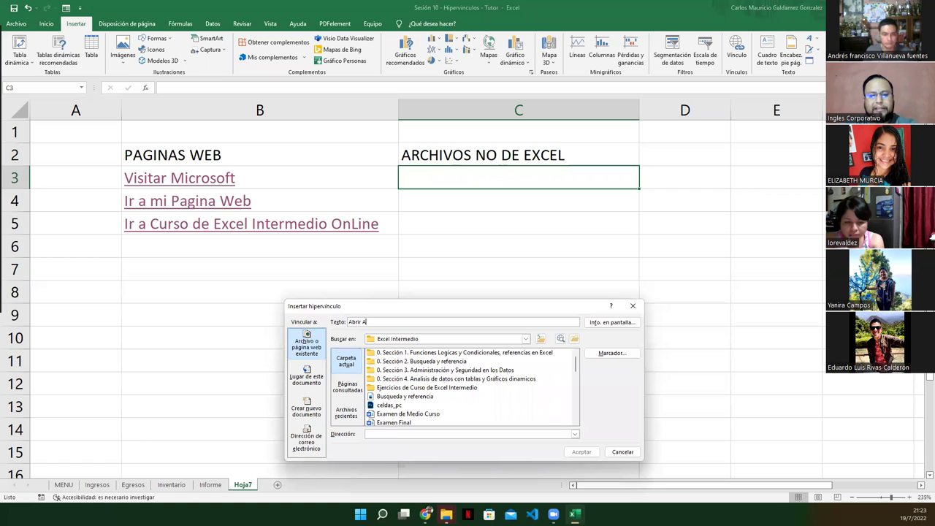
pyautogui.write('e Word')
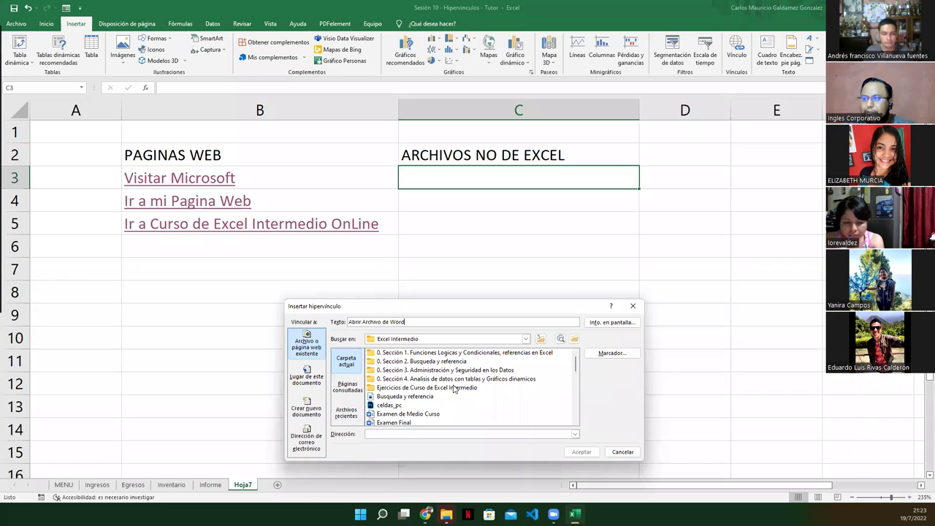
# Point the link to CALENDARIO DE ACTIVIDADES.docx in Documents and confirm it.
pyautogui.click(526, 338)
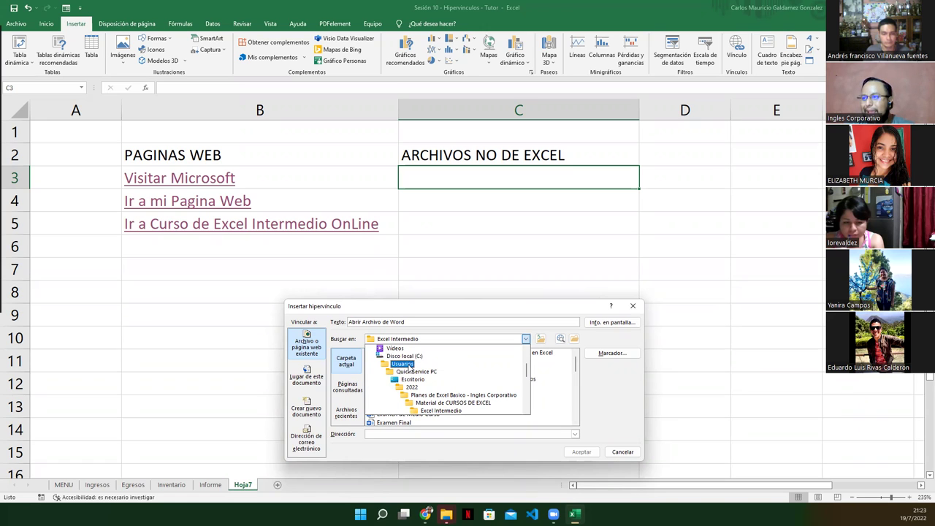
pyautogui.scroll(-1, 407, 372)
pyautogui.scroll(-1, 405, 387)
pyautogui.scroll(-1, 400, 405)
pyautogui.scroll(2, 399, 398)
pyautogui.scroll(2, 396, 383)
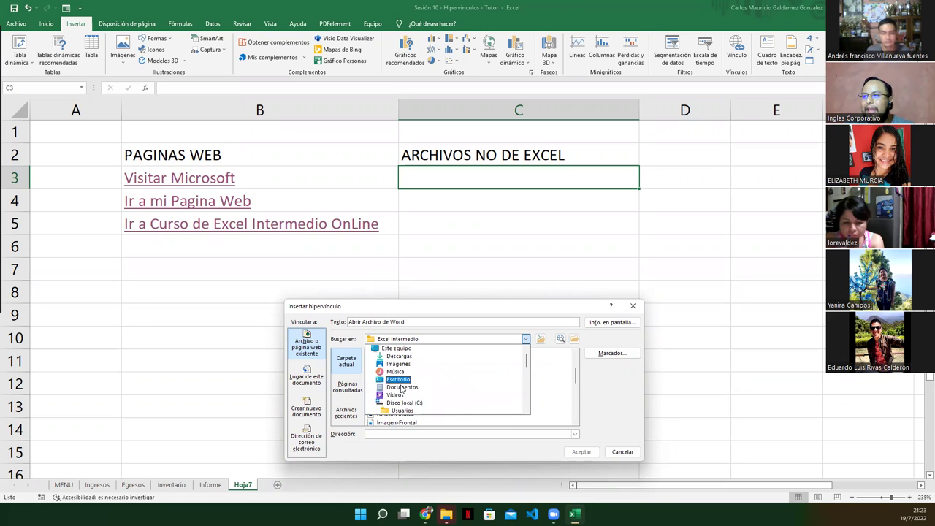
pyautogui.press('Escape')
pyautogui.scroll(-10, 416, 391)
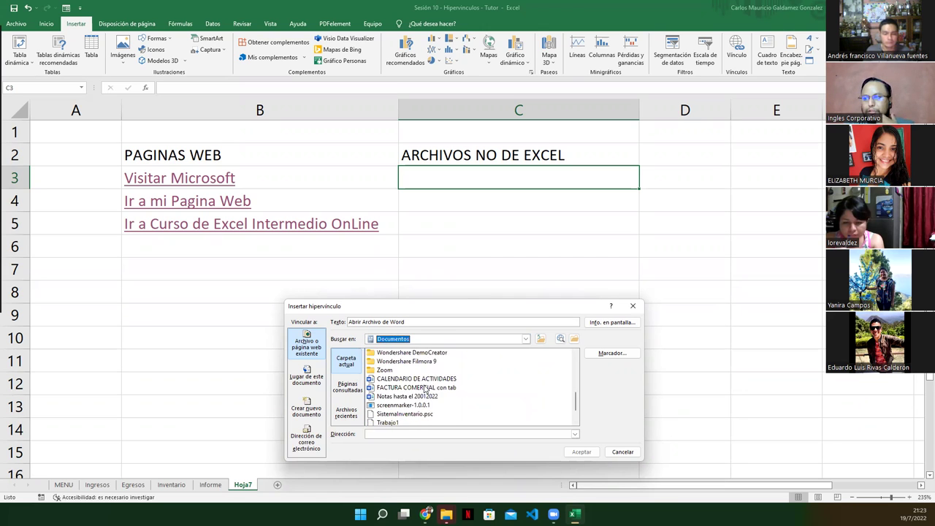
pyautogui.click(403, 378)
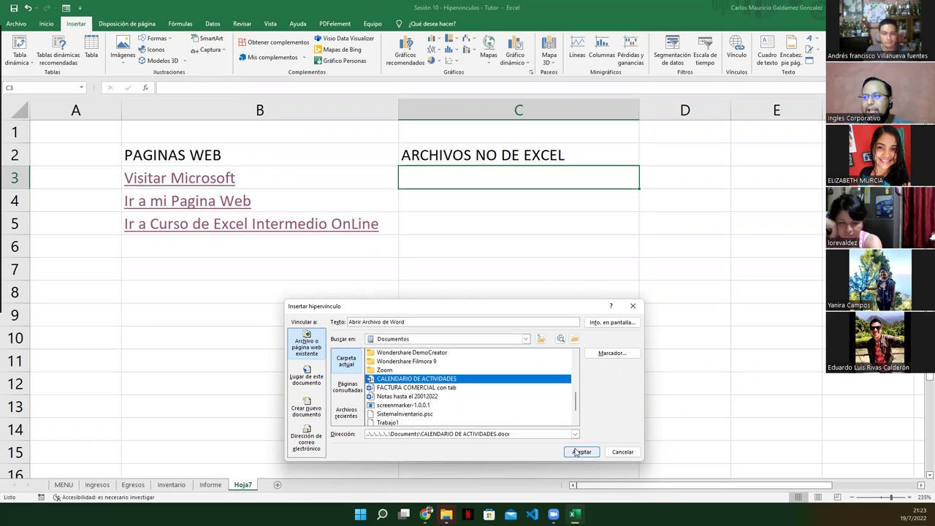
pyautogui.click(581, 452)
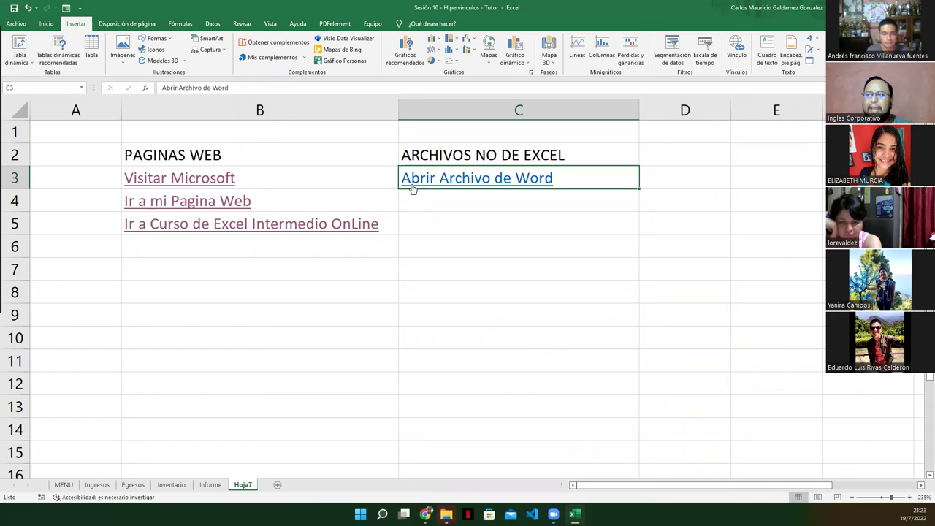
pyautogui.click(466, 180)
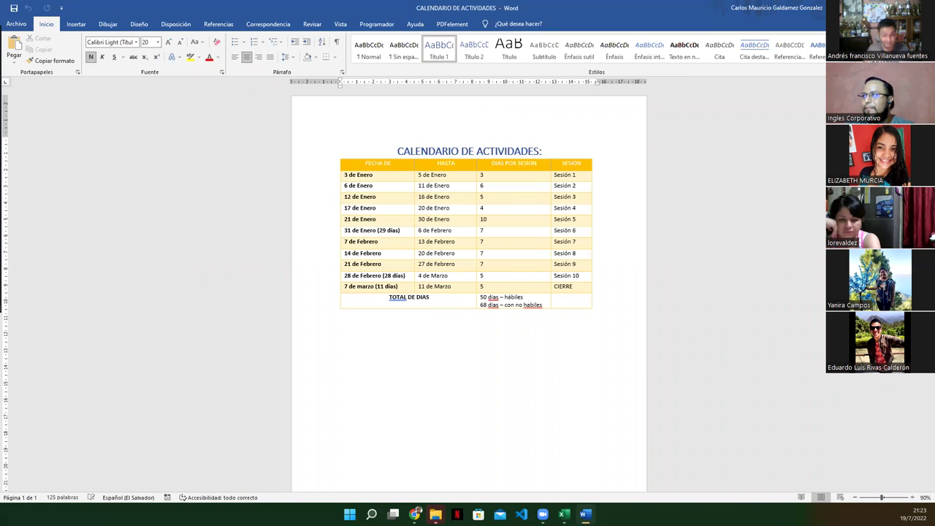
pyautogui.moveTo(366, 9)
pyautogui.mouseDown()
pyautogui.moveTo(366, 64)
pyautogui.moveTo(454, 476)
pyautogui.mouseUp()
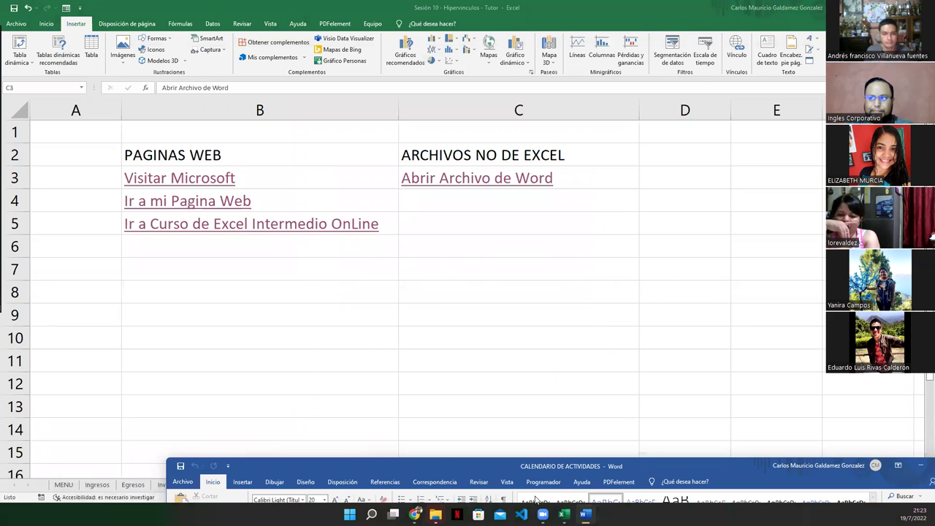
pyautogui.moveTo(542, 514)
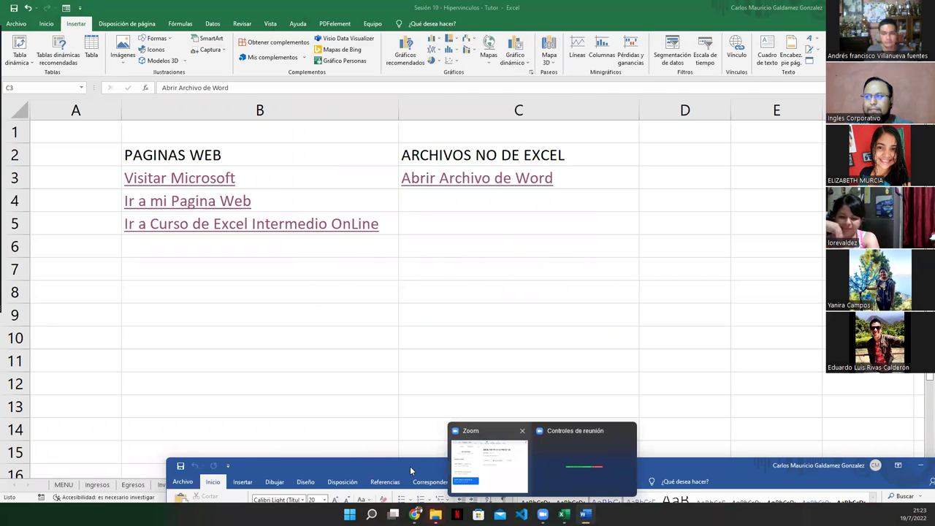
pyautogui.moveTo(409, 466); pyautogui.dragTo(331, 42)
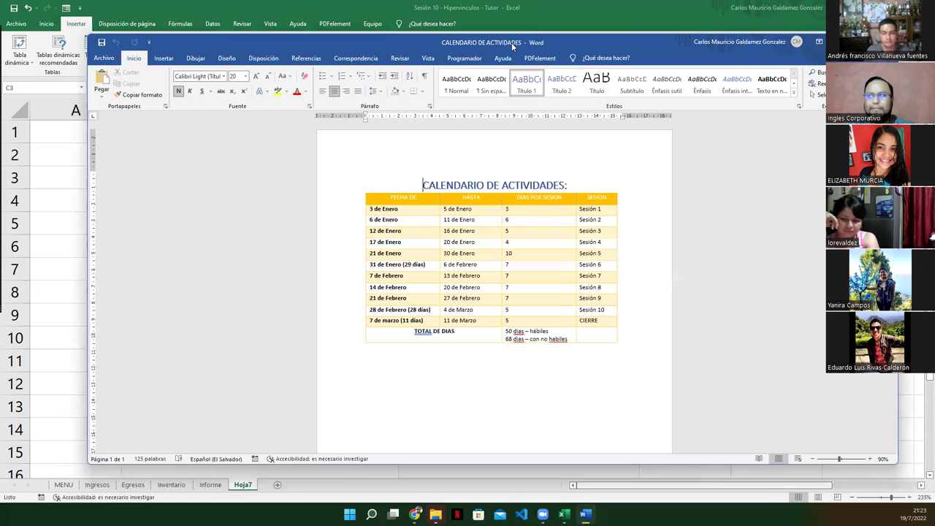
pyautogui.hotkey('alt', 'F4')
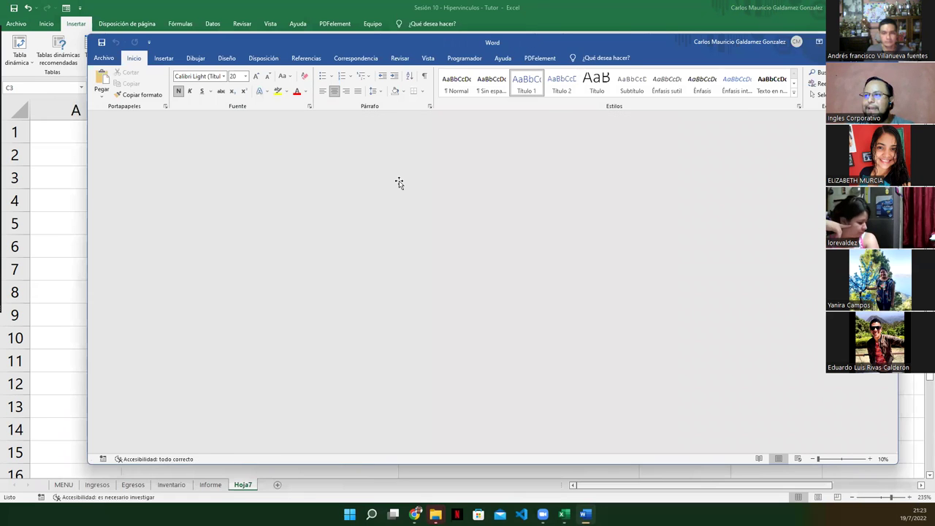
pyautogui.click(418, 202)
pyautogui.rightClick(418, 202)
pyautogui.click(404, 203)
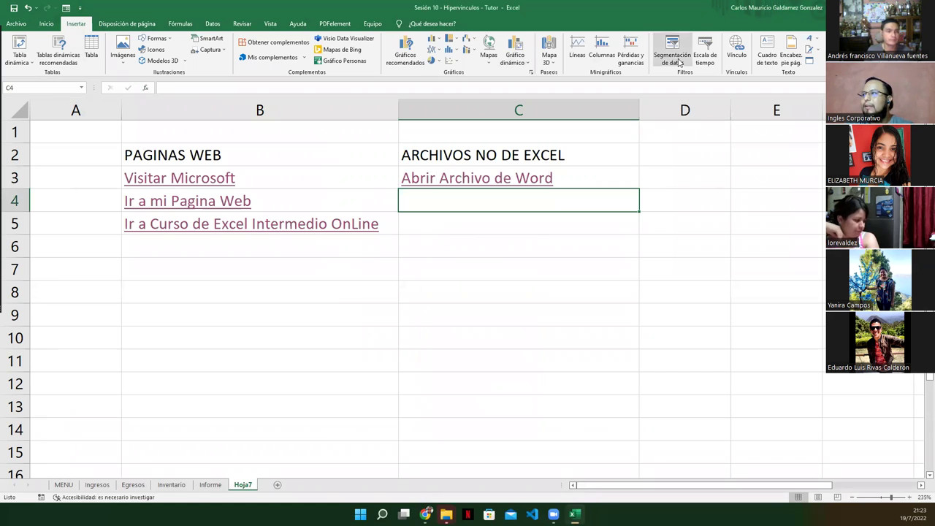
# Start a hyperlink in cell C4 and browse to the Downloads folder.
pyautogui.click(736, 49)
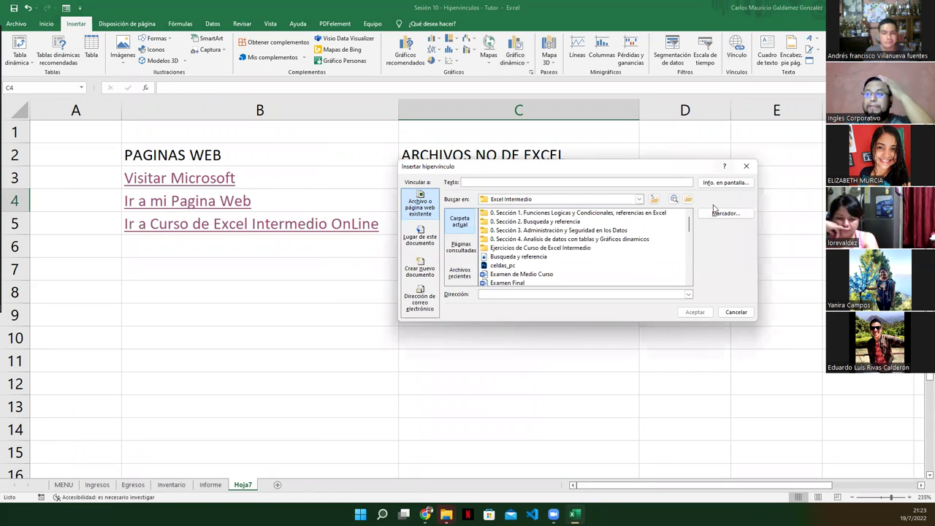
pyautogui.click(640, 199)
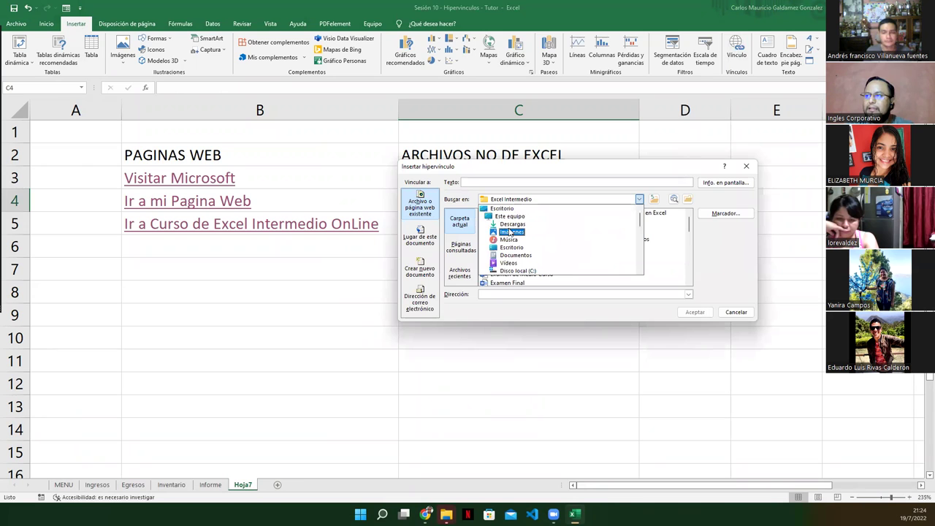
pyautogui.click(512, 223)
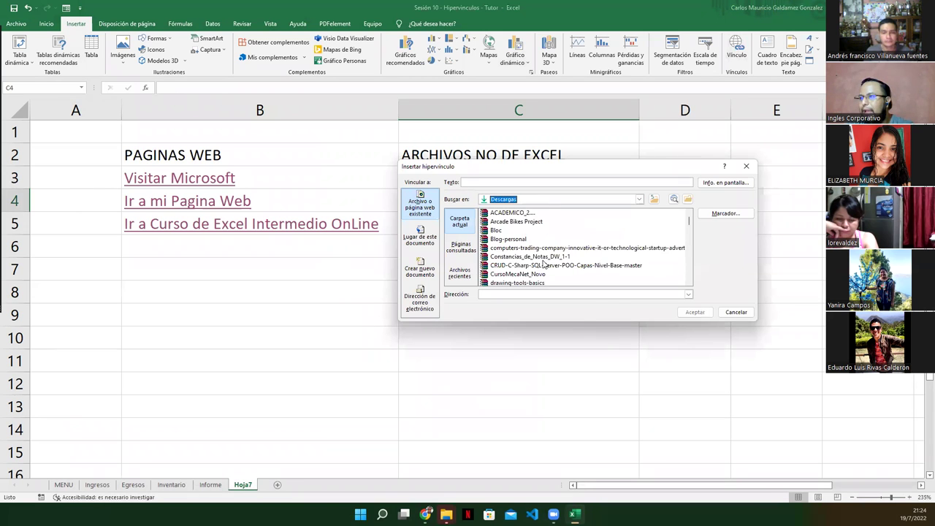
pyautogui.click(544, 257)
# Choose the Autoestima_y_Bullying PDF as the C4 link target and confirm.
pyautogui.scroll(-2, 562, 261)
pyautogui.scroll(-3, 566, 261)
pyautogui.scroll(-3, 567, 261)
pyautogui.scroll(-3, 567, 260)
pyautogui.scroll(-1, 566, 261)
pyautogui.scroll(-2, 566, 261)
pyautogui.scroll(-1, 551, 261)
pyautogui.scroll(-1, 549, 260)
pyautogui.scroll(-1, 541, 258)
pyautogui.scroll(-2, 541, 256)
pyautogui.scroll(-2, 540, 257)
pyautogui.scroll(-2, 541, 257)
pyautogui.scroll(-2, 542, 258)
pyautogui.scroll(-2, 542, 258)
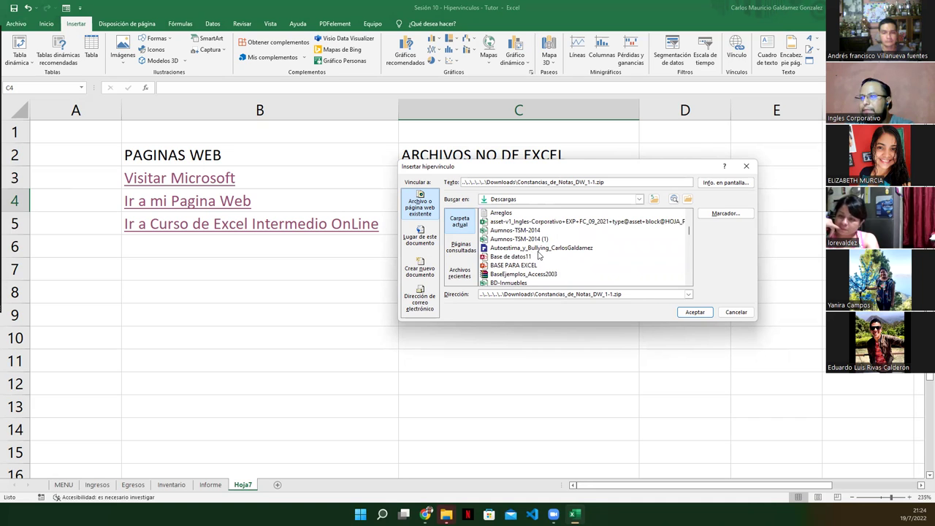
pyautogui.click(538, 250)
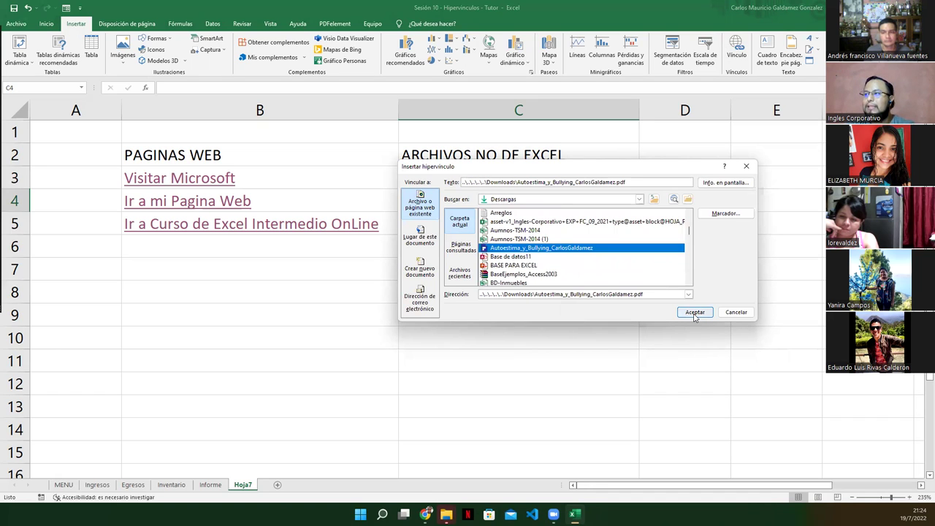
pyautogui.click(634, 293)
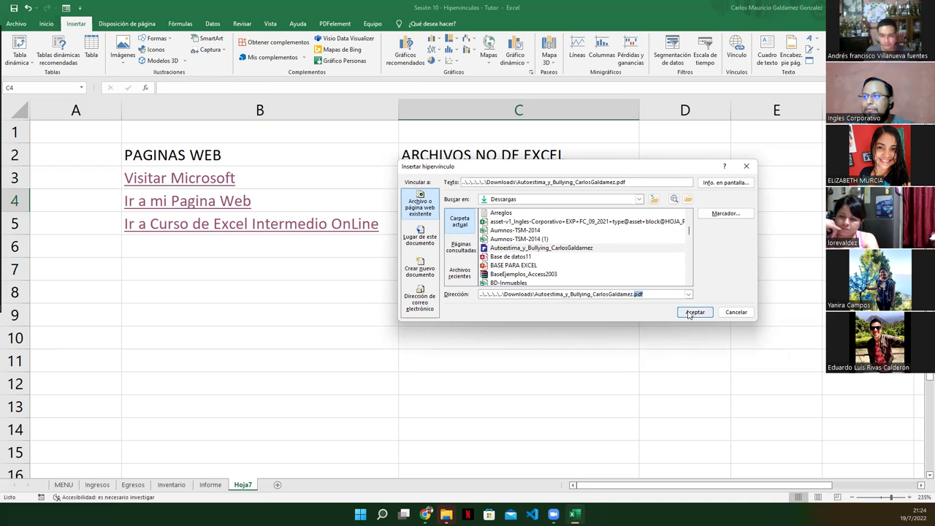
pyautogui.click(691, 312)
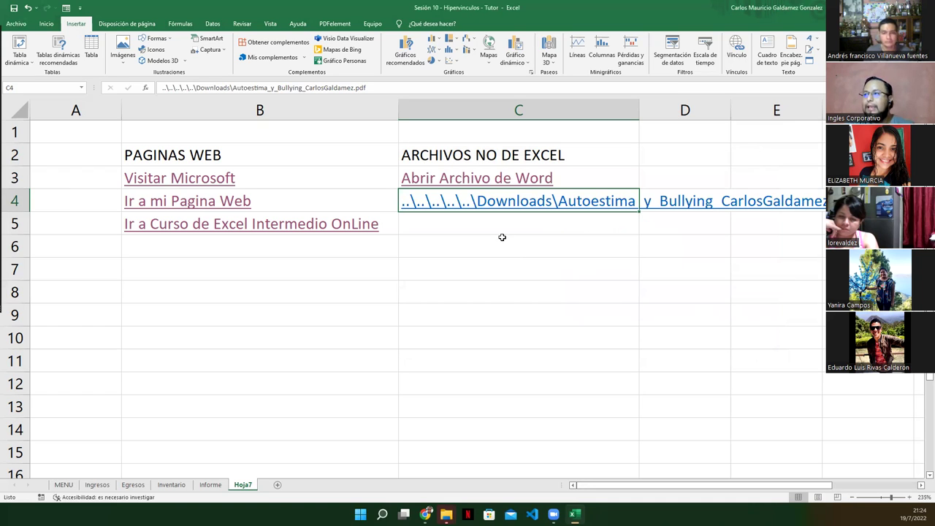
pyautogui.moveTo(517, 202)
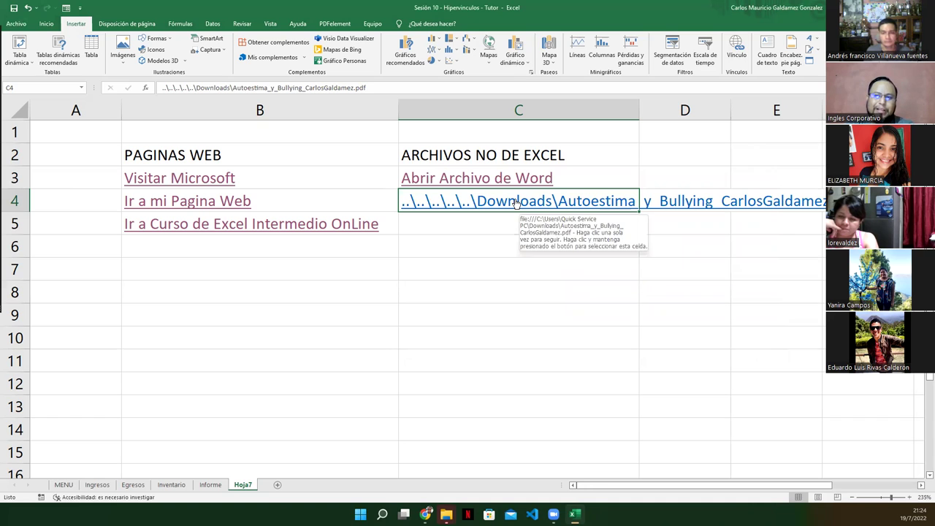
# Edit the C4 hyperlink so its display text reads 'Abrir PDF de Autoestima'.
pyautogui.rightClick(544, 205)
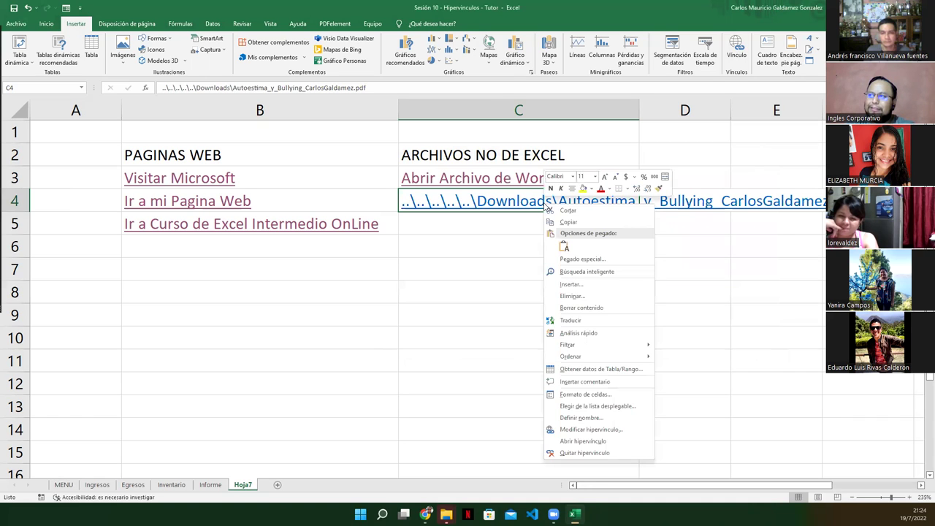
pyautogui.click(585, 431)
pyautogui.hotkey('shift', 'Tab')
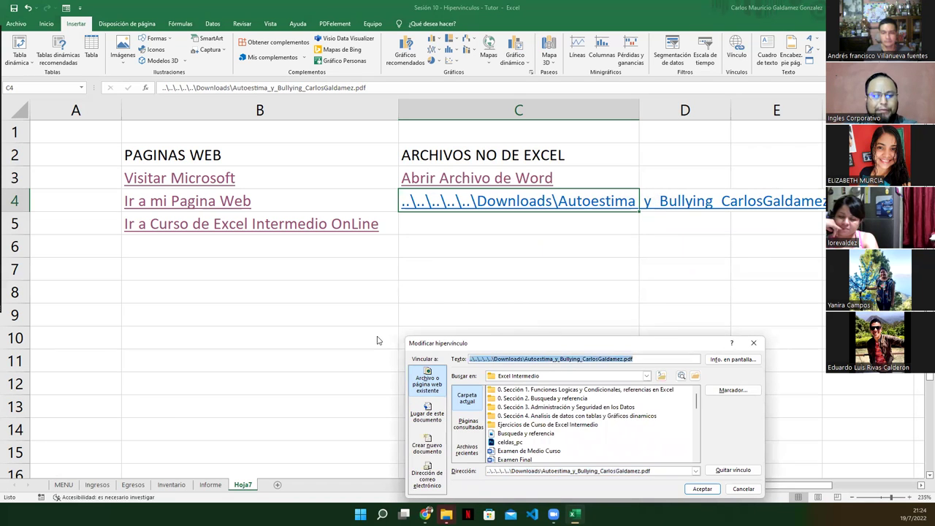
pyautogui.write('Abrir')
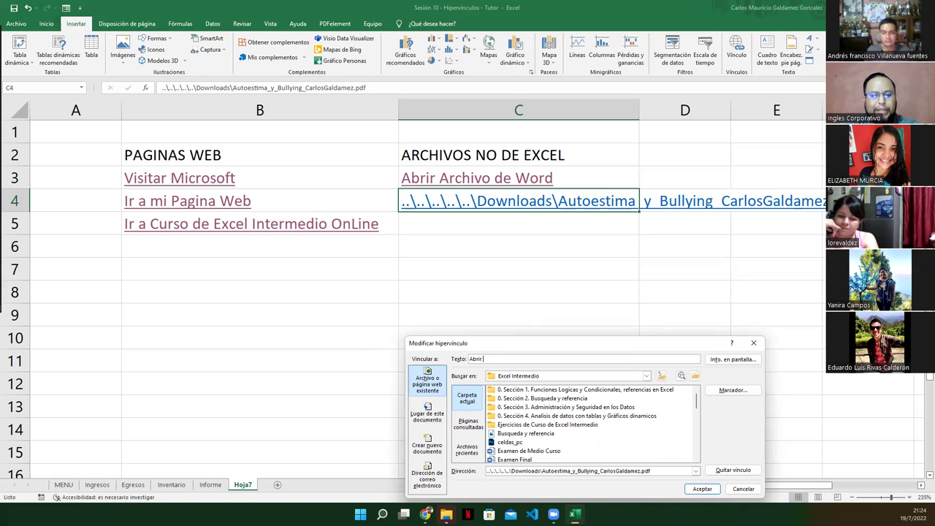
pyautogui.write('DE')
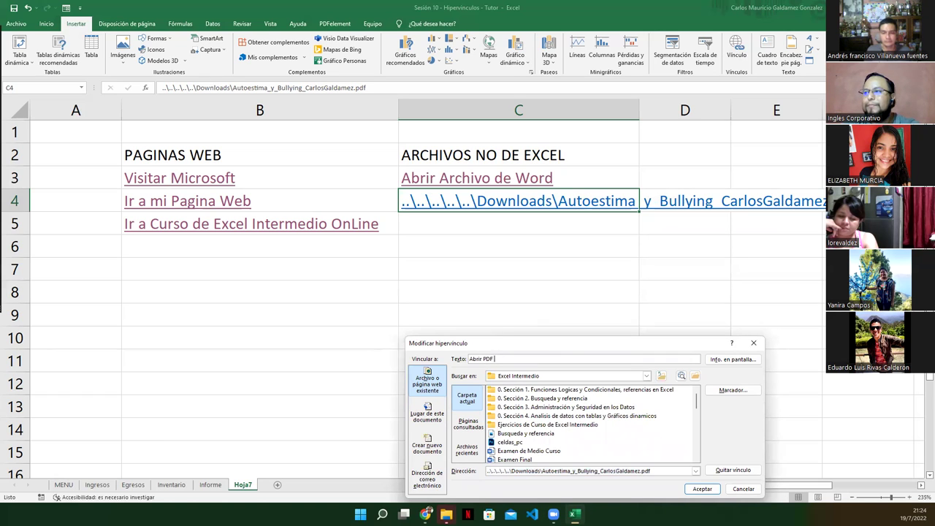
pyautogui.write('tima')
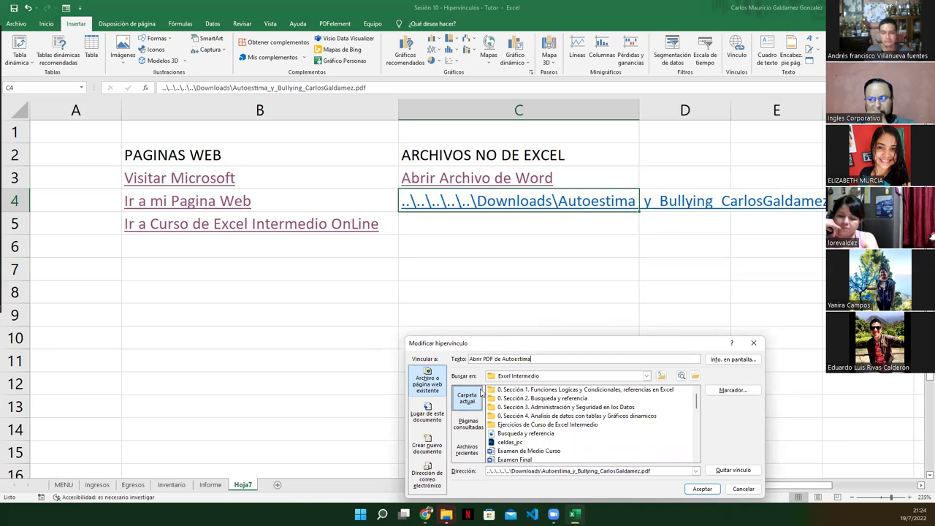
pyautogui.click(702, 489)
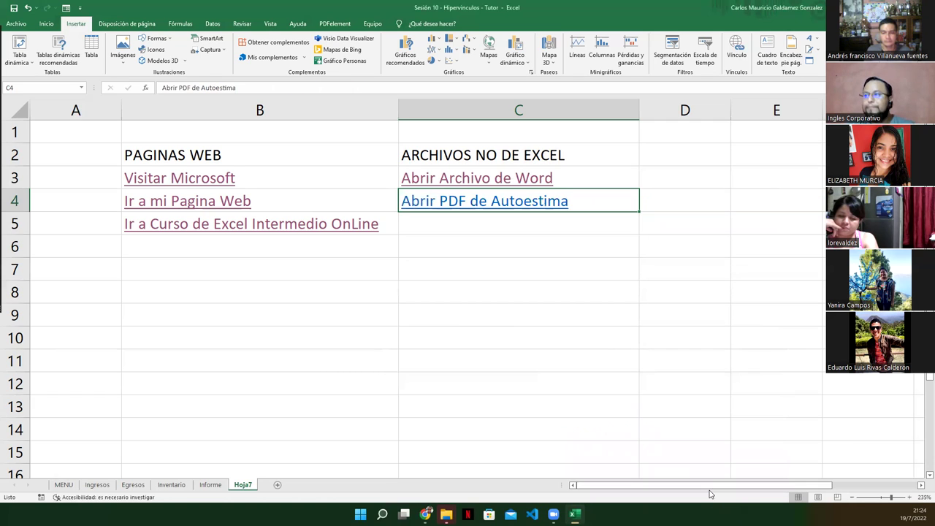
# Open the Autoestima y Bullying PDF from the C4 link and maximize PDFelement.
pyautogui.click(452, 203)
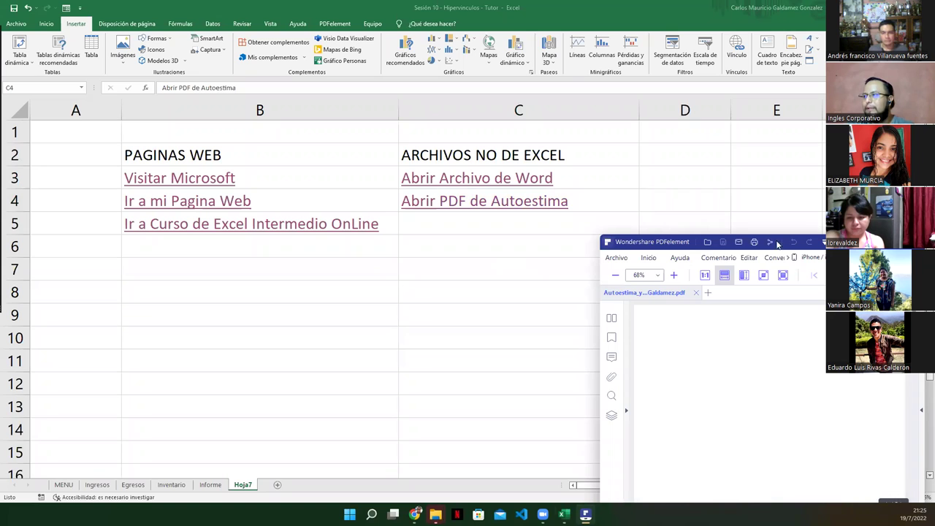
pyautogui.moveTo(662, 241); pyautogui.dragTo(582, 97)
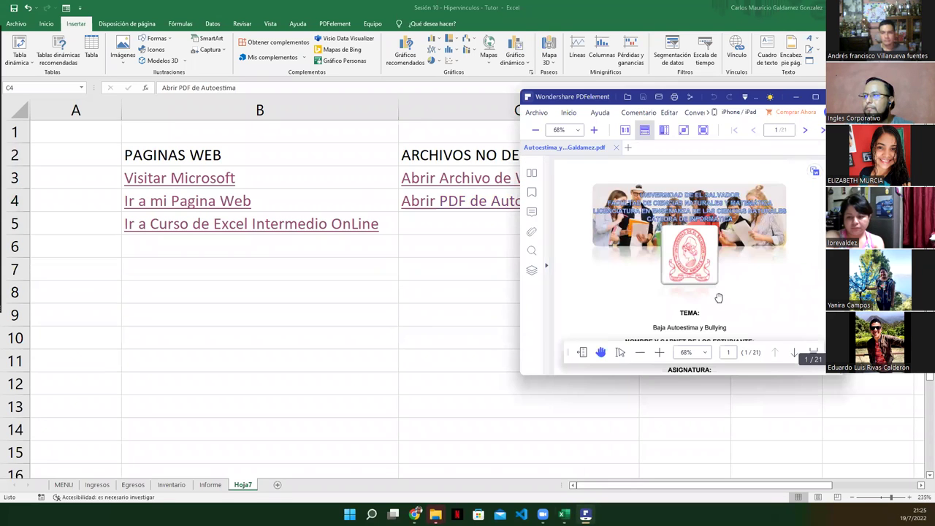
pyautogui.click(815, 98)
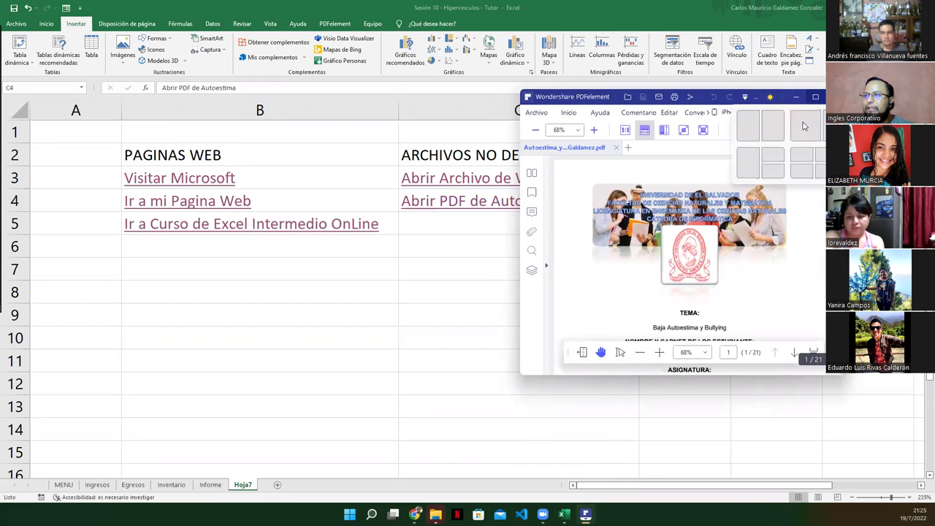
# Page through the PDF to its charts in single-page view at 100% with thumbnails.
pyautogui.scroll(-1, 645, 308)
pyautogui.scroll(-3, 646, 307)
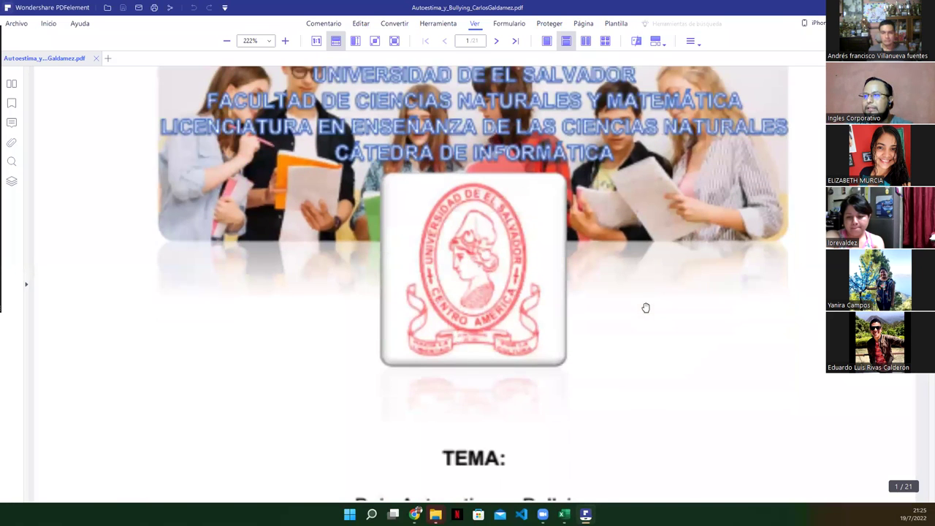
pyautogui.scroll(-3, 443, 134)
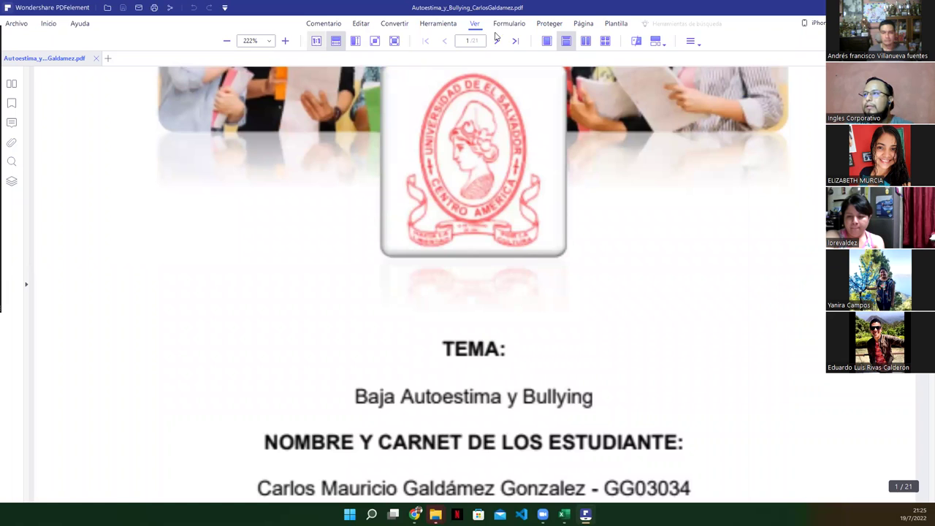
pyautogui.click(548, 42)
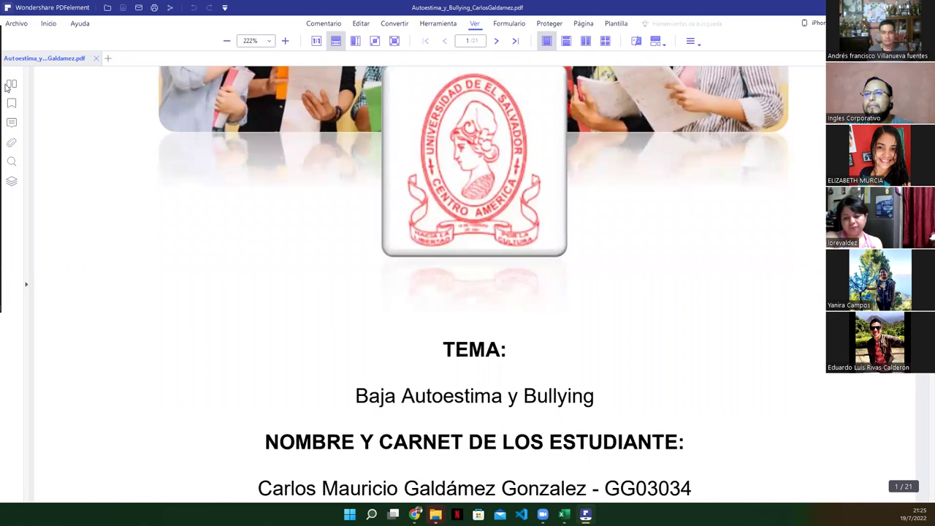
pyautogui.click(11, 84)
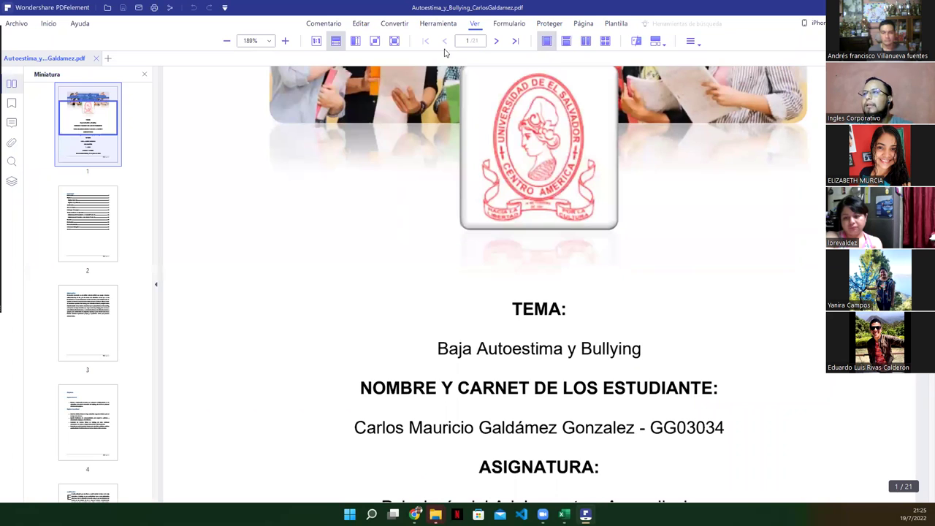
pyautogui.click(227, 42)
pyautogui.click(227, 42)
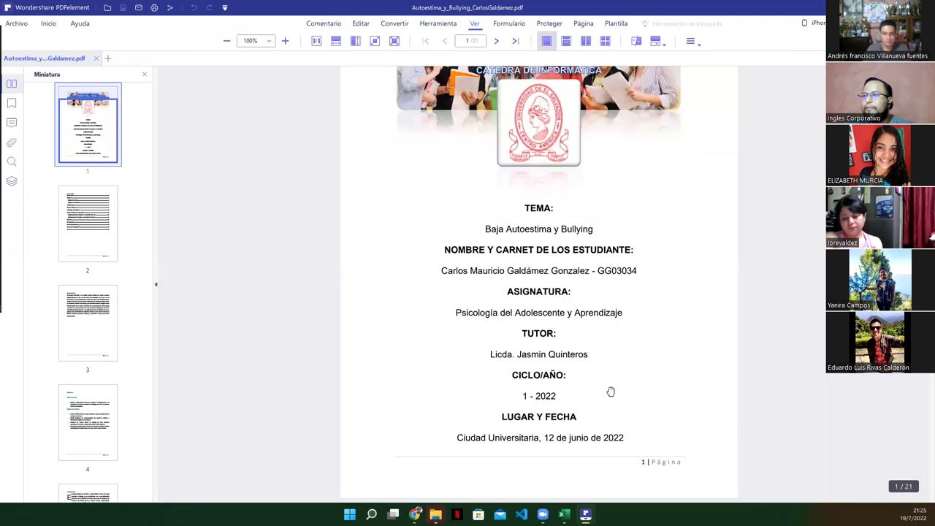
pyautogui.scroll(-5, 610, 380)
pyautogui.scroll(-3, 611, 374)
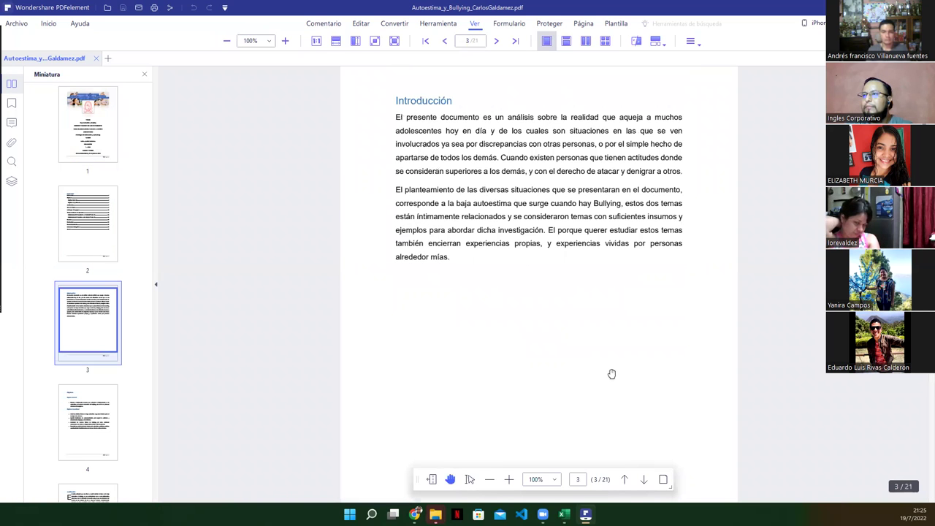
pyautogui.scroll(-5, 616, 377)
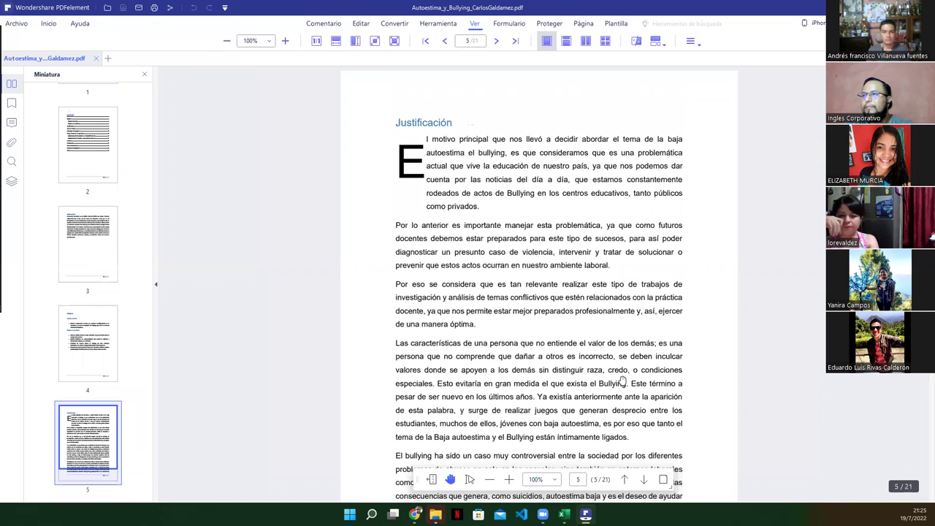
pyautogui.scroll(-5, 577, 293)
pyautogui.scroll(-4, 560, 137)
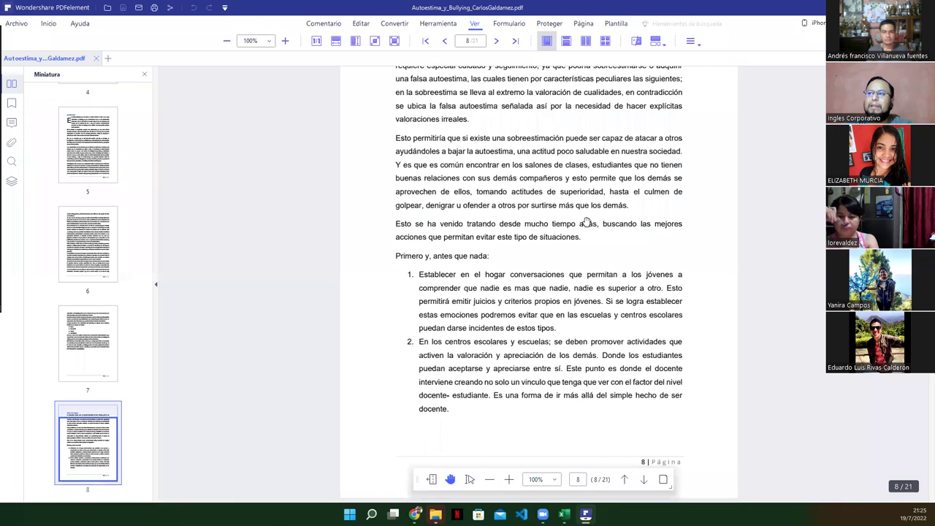
pyautogui.scroll(-8, 586, 223)
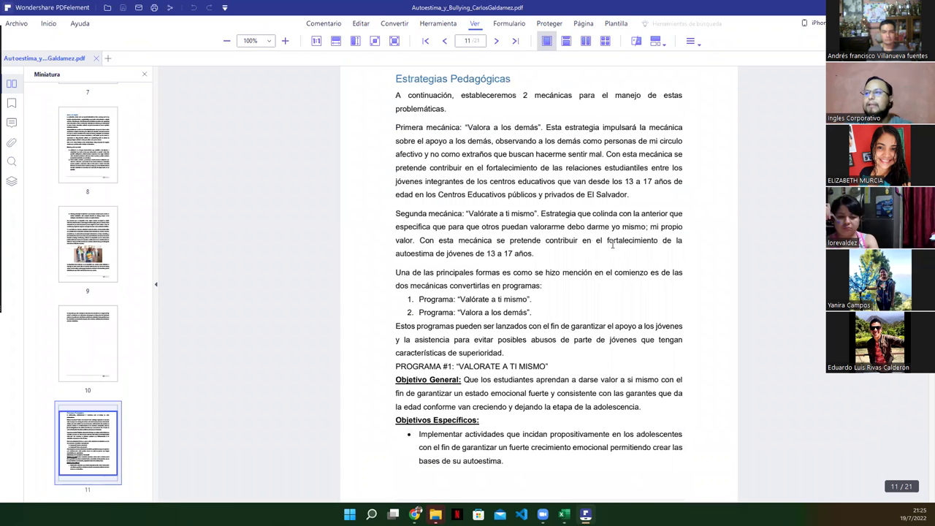
pyautogui.scroll(-2, 614, 232)
pyautogui.scroll(-1, 617, 256)
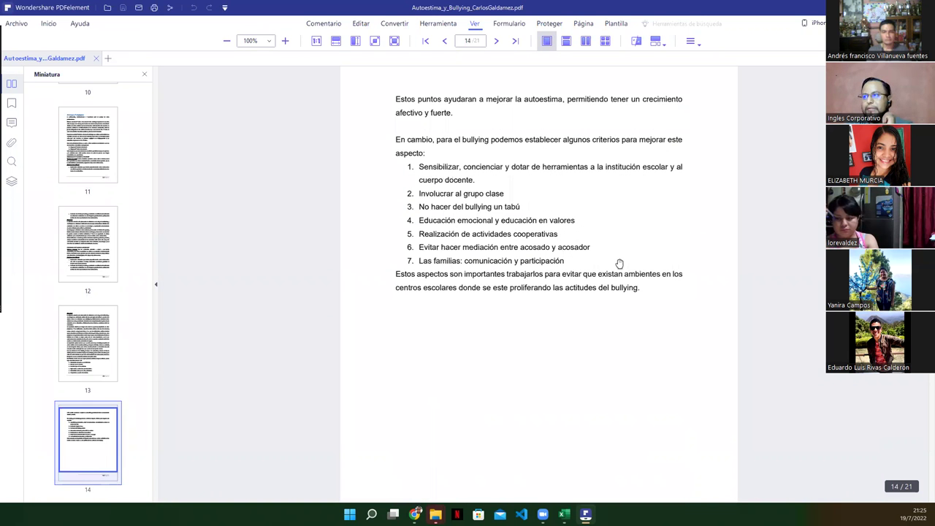
pyautogui.scroll(-3, 621, 265)
pyautogui.scroll(-1, 619, 268)
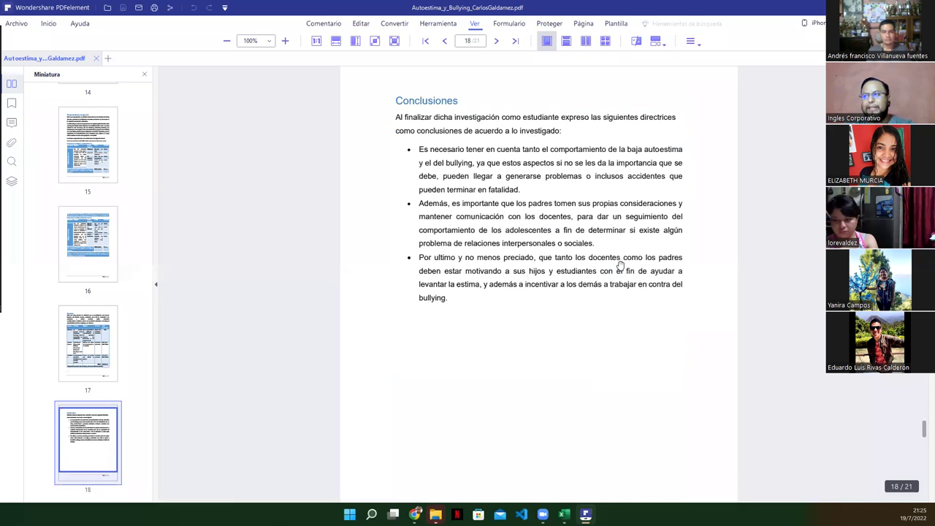
pyautogui.scroll(-3, 619, 264)
pyautogui.scroll(-3, 636, 277)
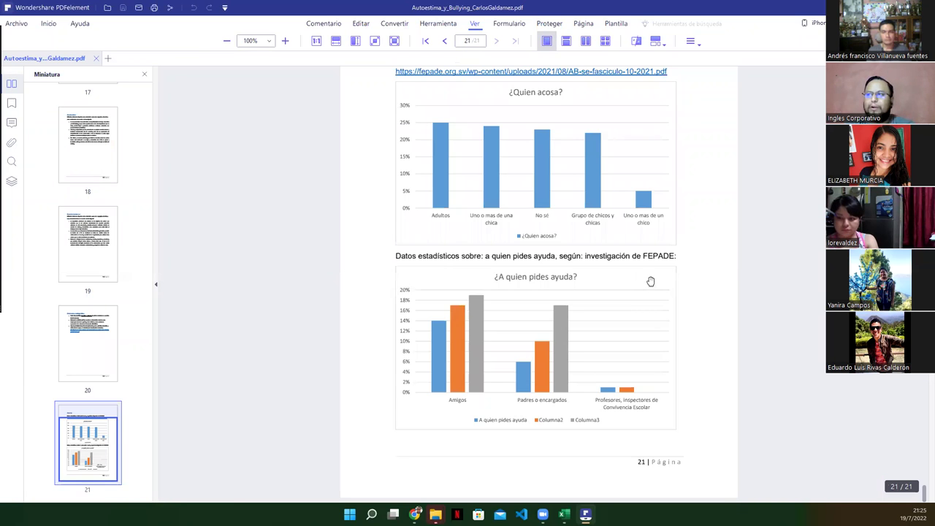
pyautogui.scroll(1, 650, 281)
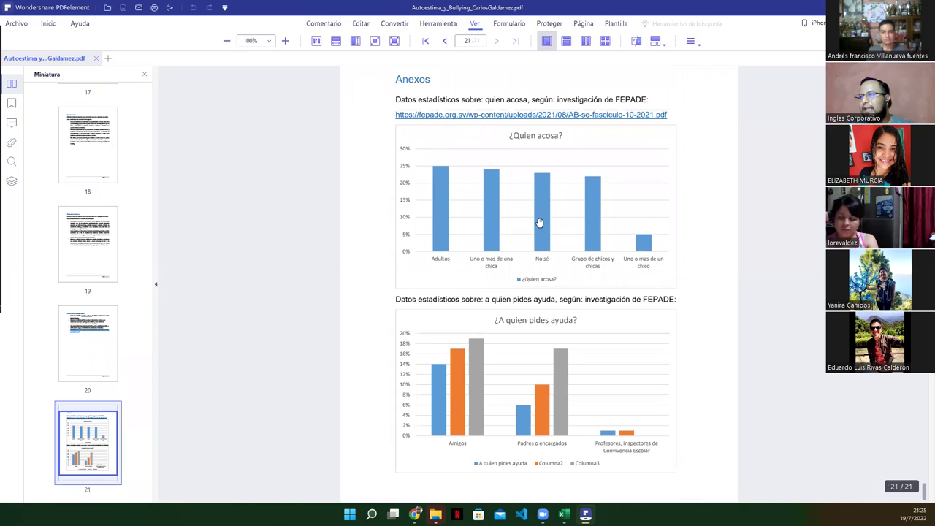
pyautogui.scroll(3, 730, 146)
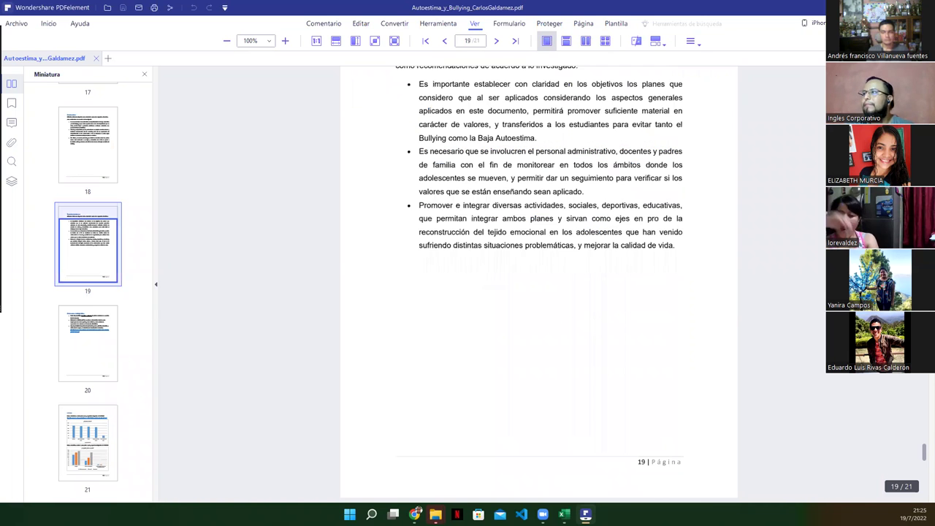
pyautogui.scroll(1, 548, 219)
# Close PDFelement and begin a new hyperlink in cell C5.
pyautogui.press('super+Down')
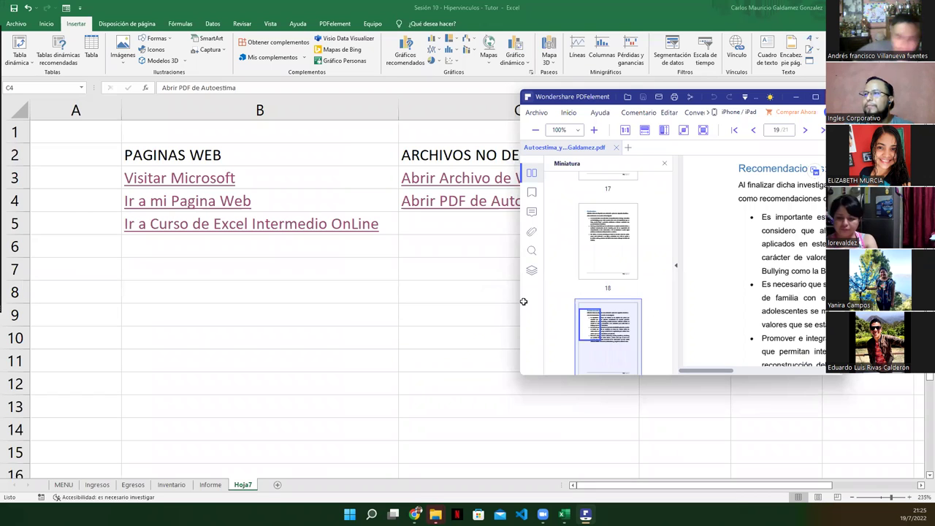
pyautogui.hotkey('alt', 'F4')
pyautogui.click(485, 230)
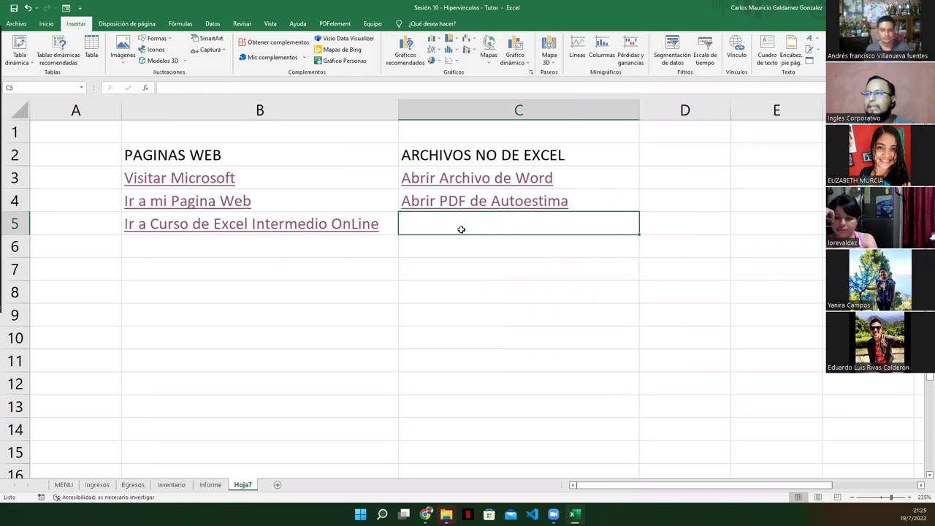
pyautogui.hotkey('ctrl', 'k')
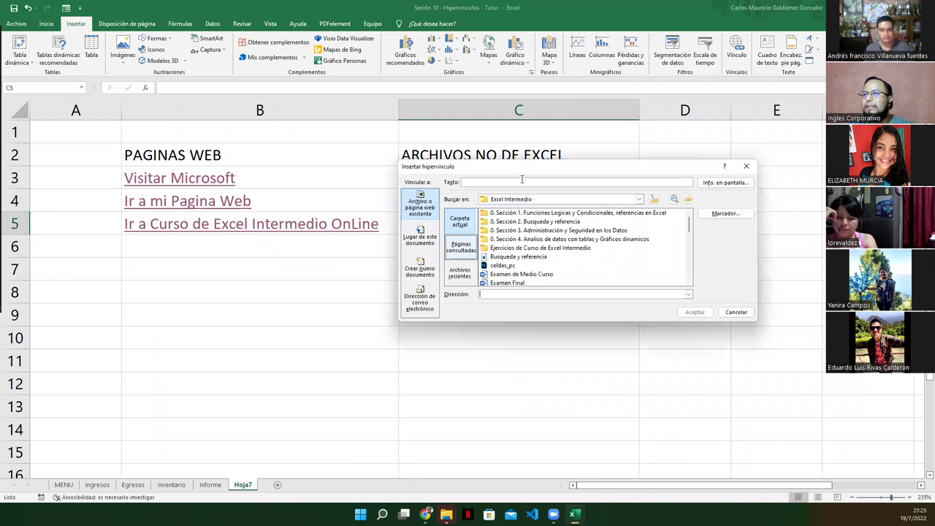
# Enter 'Ver Video' as the link text and browse to the SDHC (E:) drive.
pyautogui.write('Ver Video')
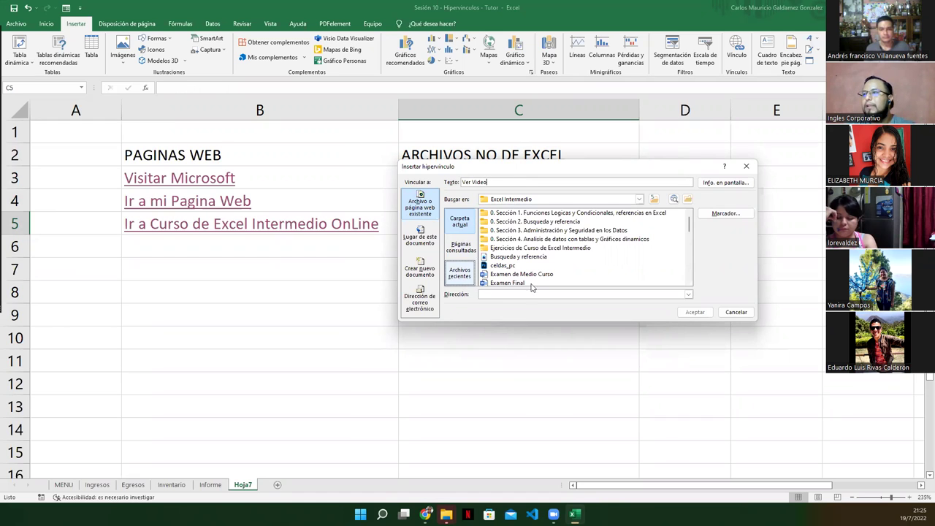
pyautogui.click(639, 200)
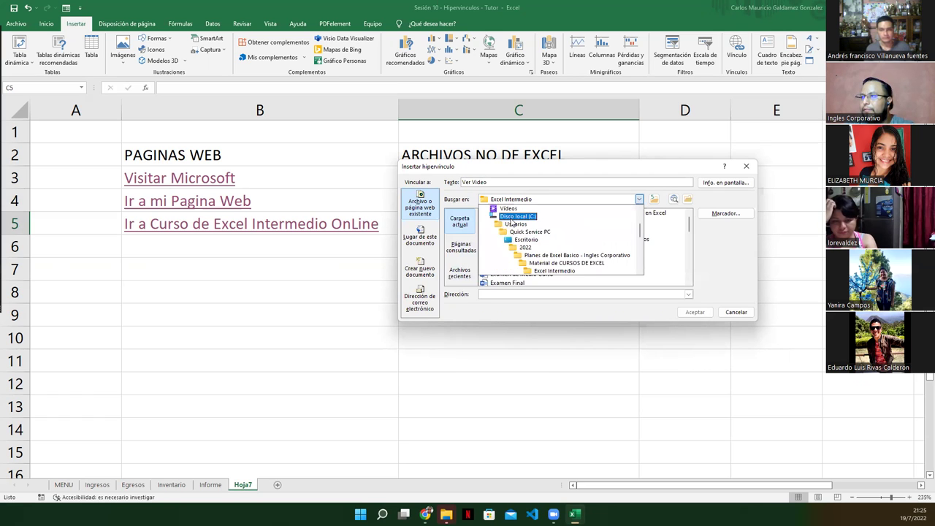
pyautogui.click(508, 208)
pyautogui.click(509, 212)
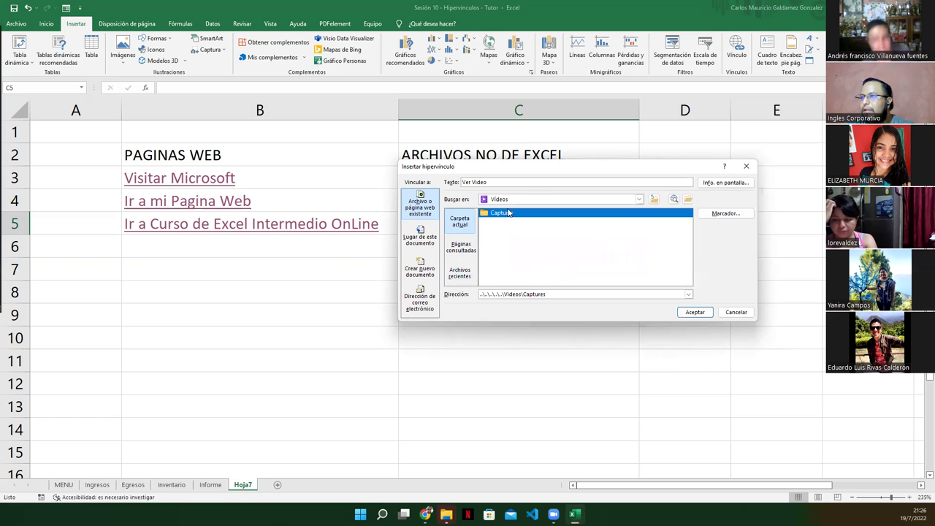
pyautogui.click(654, 199)
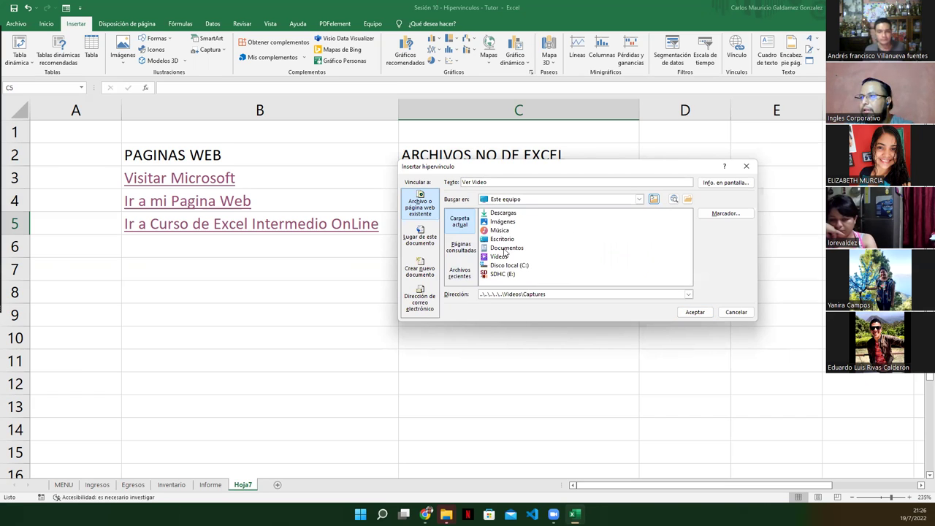
pyautogui.doubleClick(502, 274)
# Open the VIDEOS folder on drive E:.
pyautogui.scroll(-3, 542, 269)
pyautogui.scroll(-3, 541, 270)
pyautogui.scroll(-2, 541, 269)
pyautogui.scroll(-1, 541, 269)
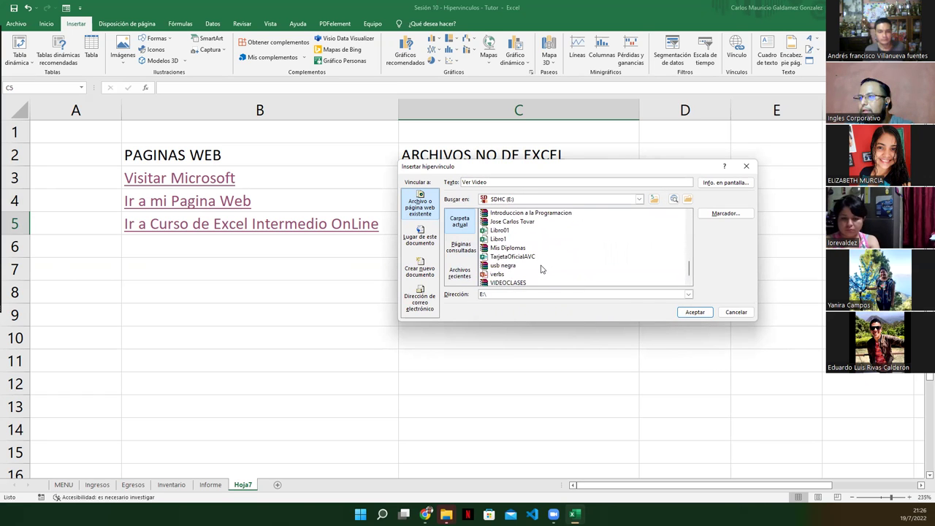
pyautogui.scroll(-1, 541, 270)
pyautogui.scroll(3, 542, 270)
pyautogui.scroll(3, 541, 270)
pyautogui.scroll(3, 541, 269)
pyautogui.doubleClick(498, 240)
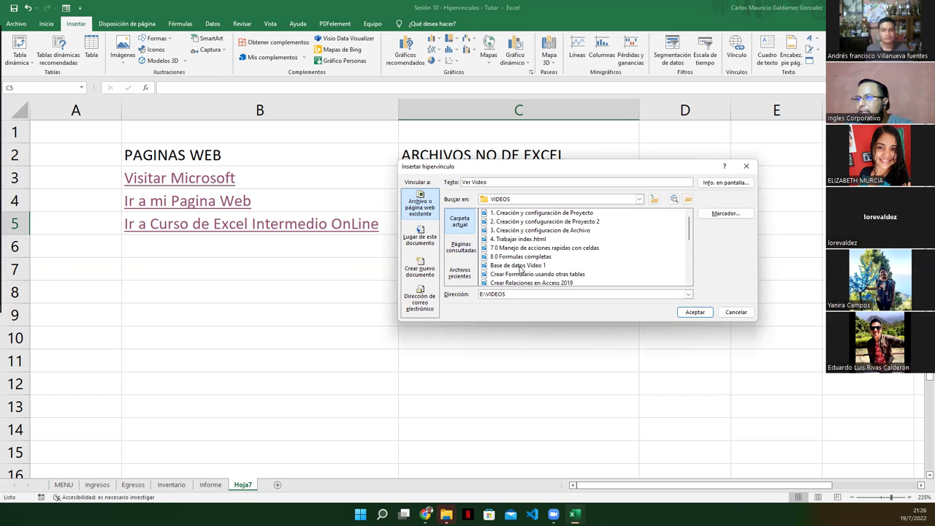
# Pick Base de datos Video 1.wmv as the link target and confirm the hyperlink.
pyautogui.scroll(-1, 523, 275)
pyautogui.scroll(-2, 526, 272)
pyautogui.scroll(-1, 529, 267)
pyautogui.scroll(1, 531, 263)
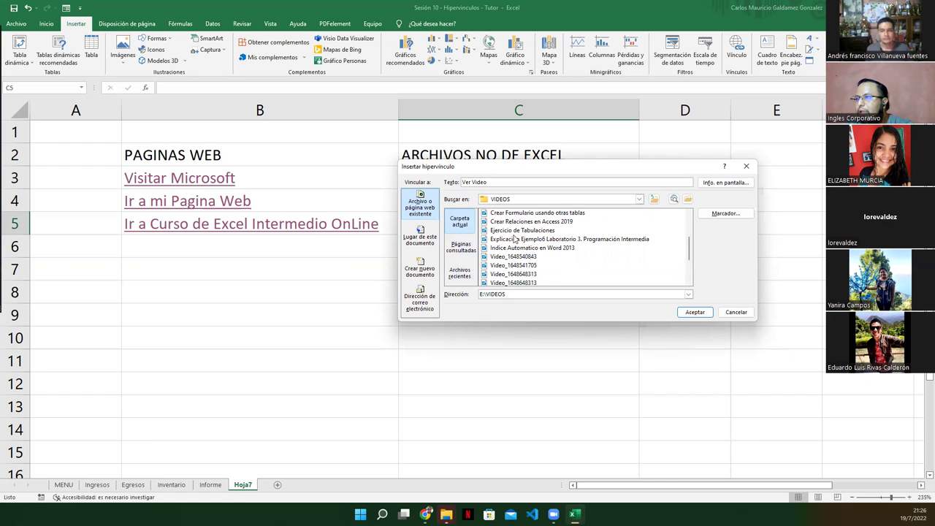
pyautogui.click(512, 230)
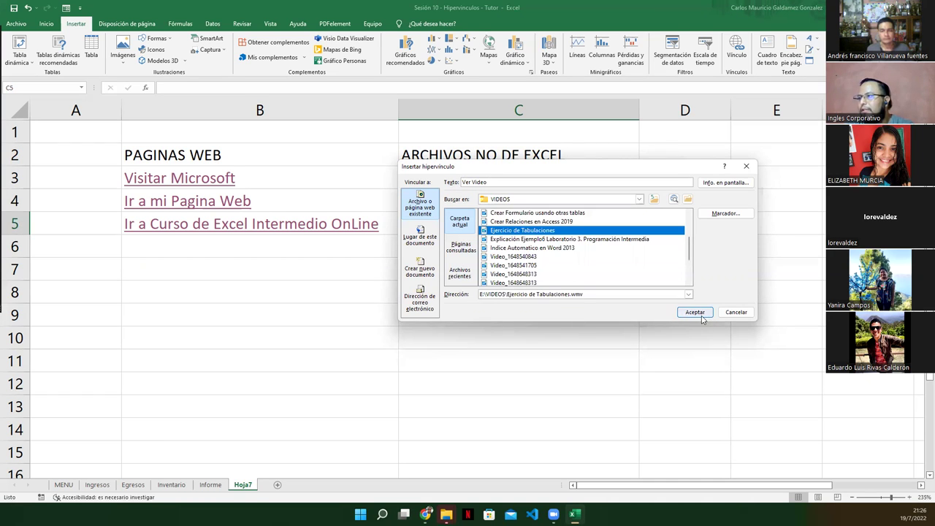
pyautogui.click(554, 222)
pyautogui.click(536, 256)
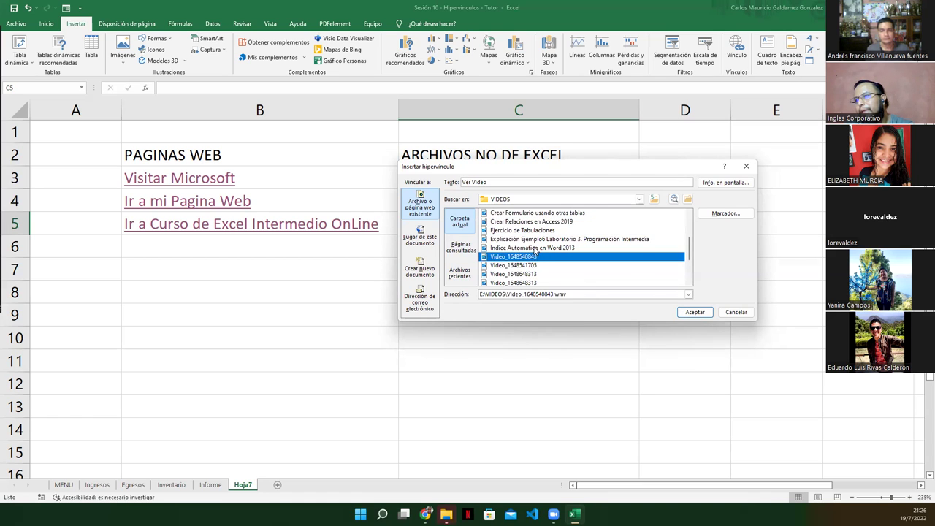
pyautogui.click(534, 248)
pyautogui.scroll(3, 583, 249)
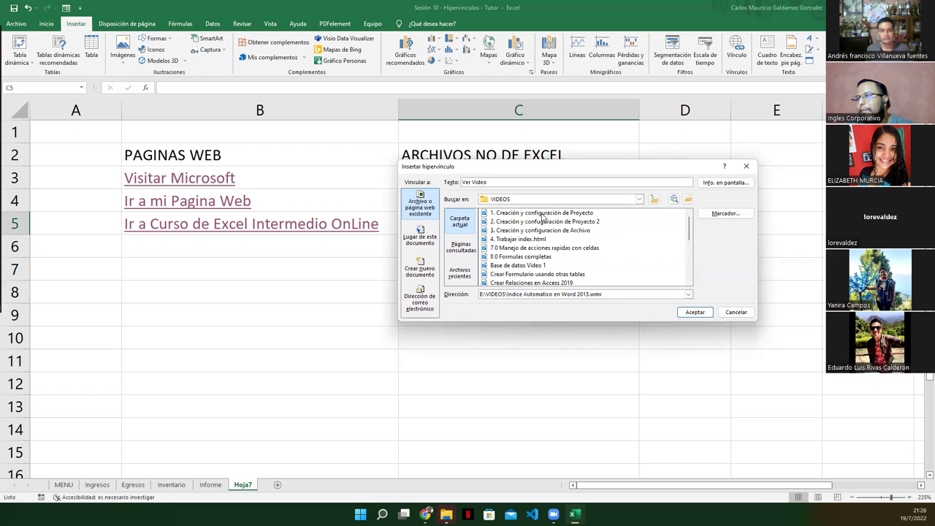
pyautogui.click(543, 213)
pyautogui.click(543, 222)
pyautogui.click(539, 239)
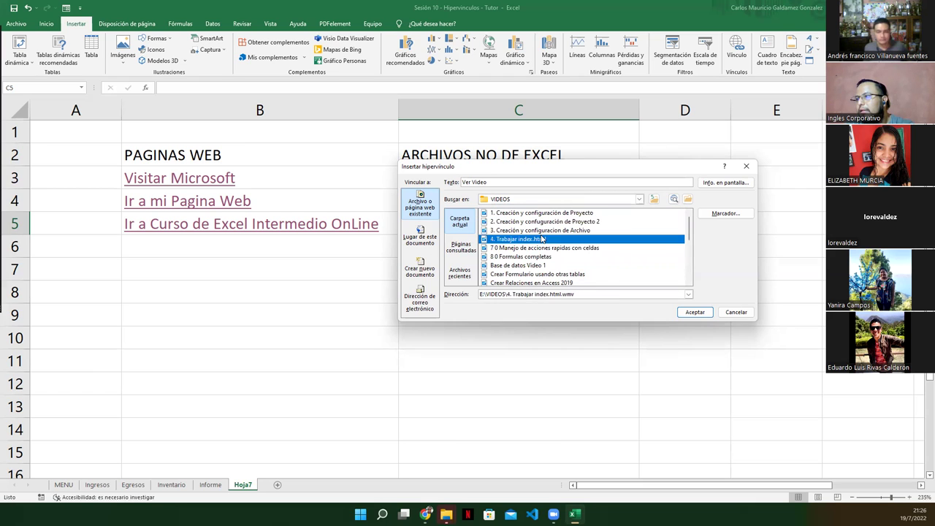
pyautogui.click(536, 248)
pyautogui.click(536, 257)
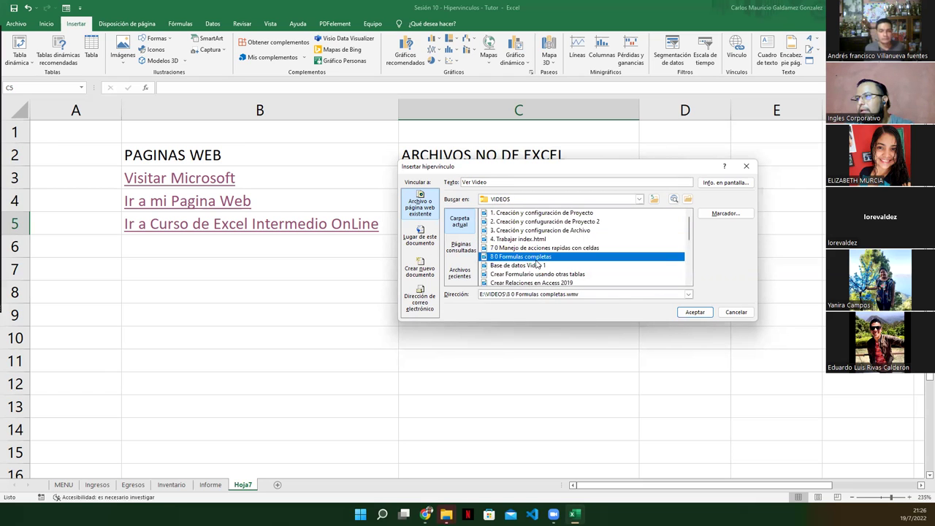
pyautogui.click(517, 266)
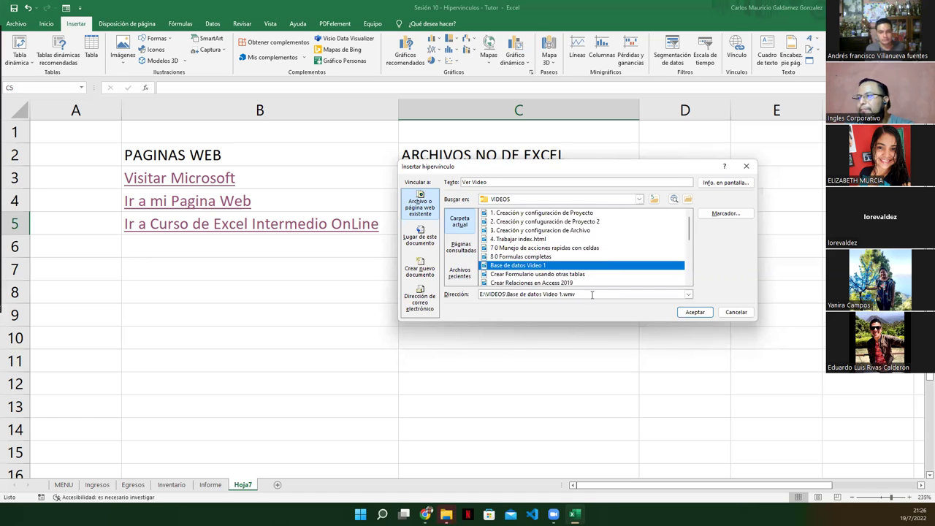
pyautogui.click(693, 313)
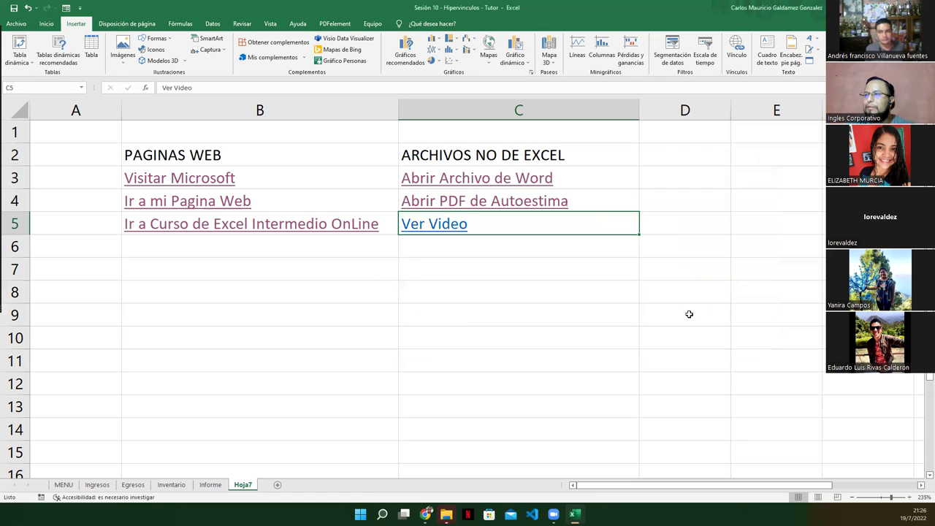
# Play Base de datos Video 1 from the C5 link, mute it, then close the player.
pyautogui.click(434, 224)
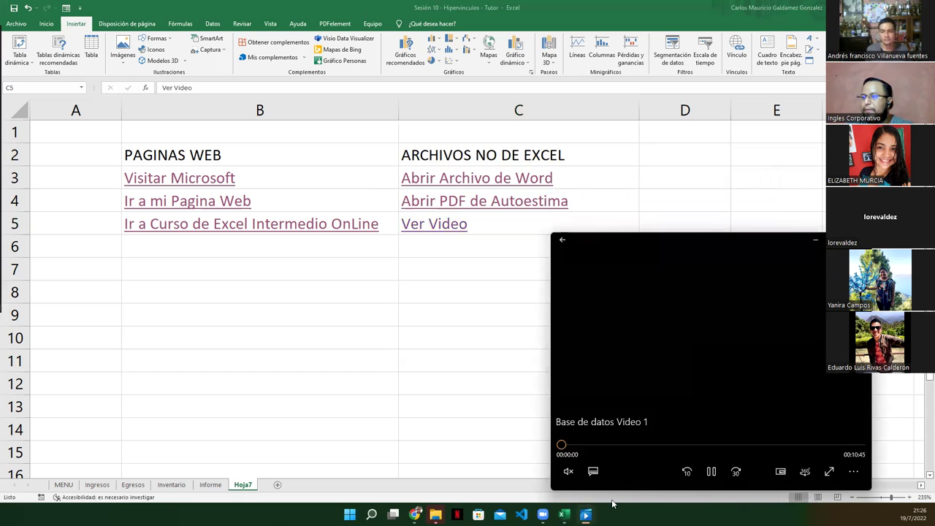
pyautogui.click(567, 471)
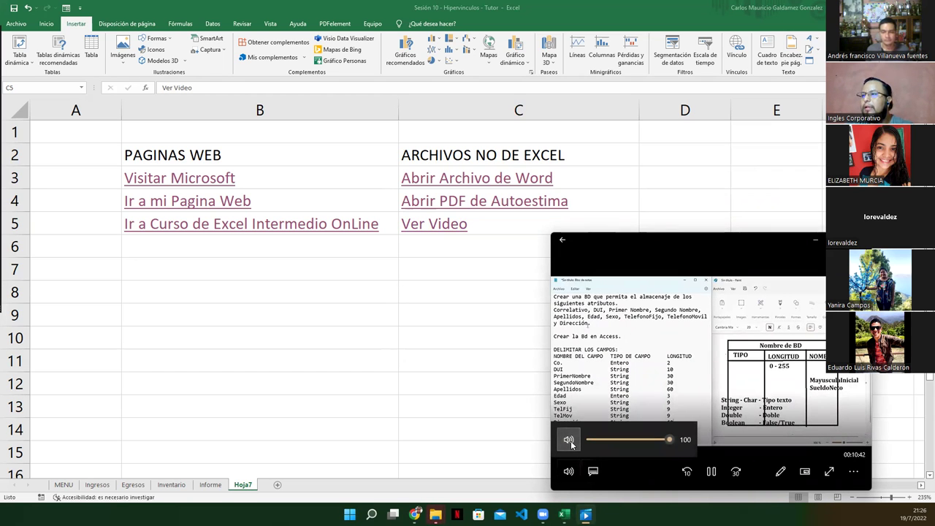
pyautogui.click(569, 440)
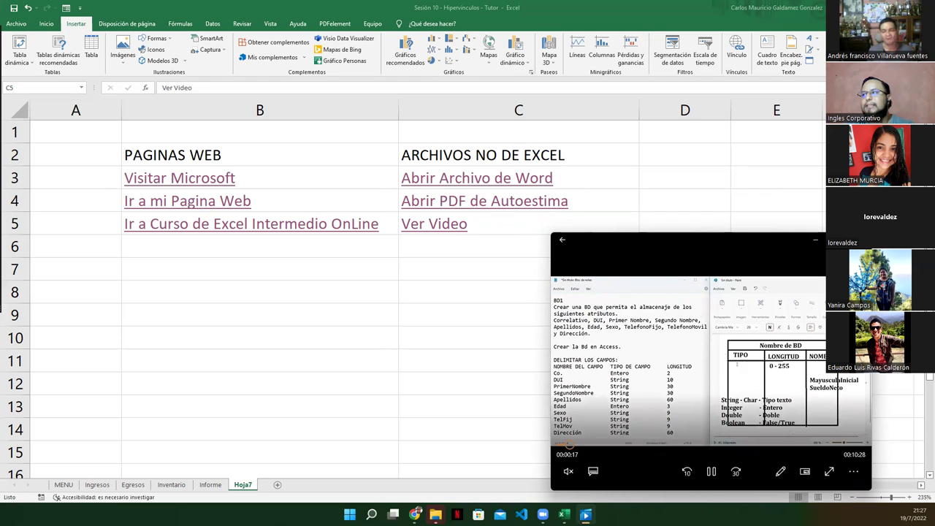
pyautogui.hotkey('alt', 'F4')
# Start a hyperlink in cell C6 and browse to the Descargas folder.
pyautogui.click(452, 247)
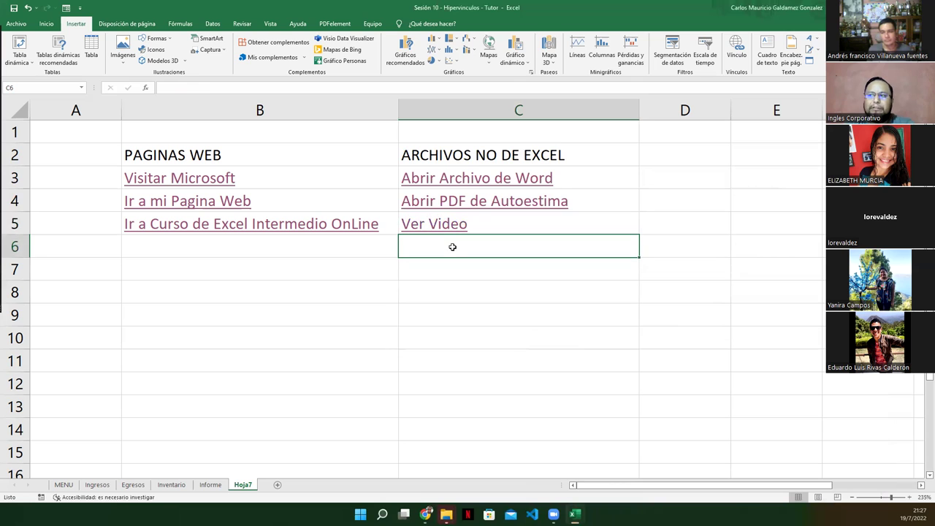
pyautogui.rightClick(452, 247)
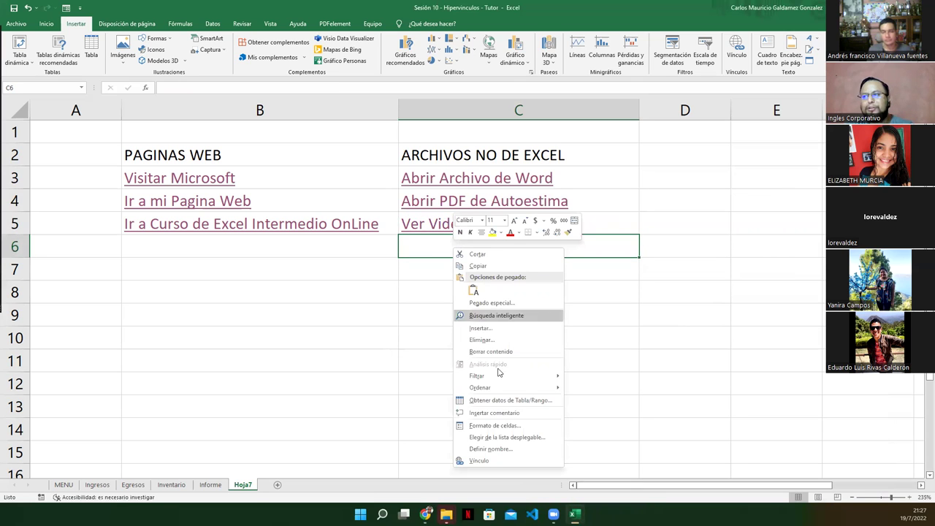
pyautogui.click(480, 461)
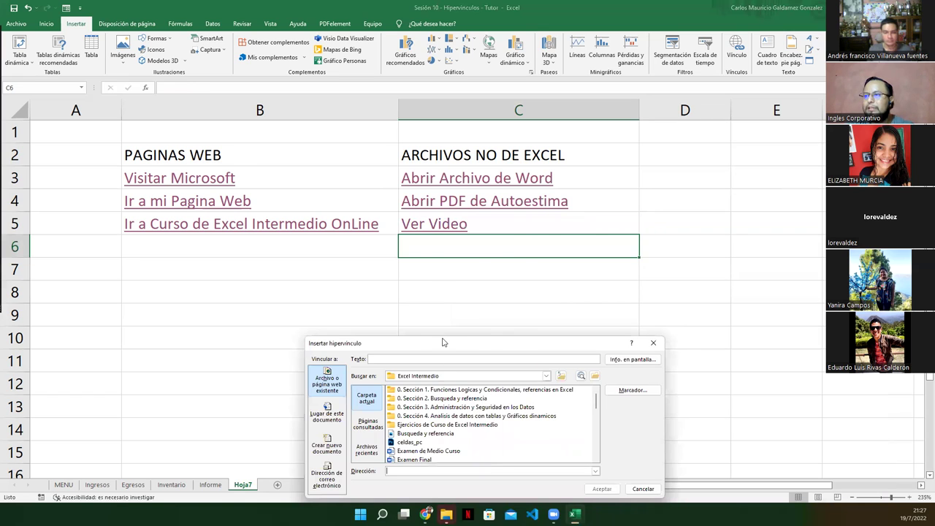
pyautogui.moveTo(442, 343); pyautogui.dragTo(471, 186)
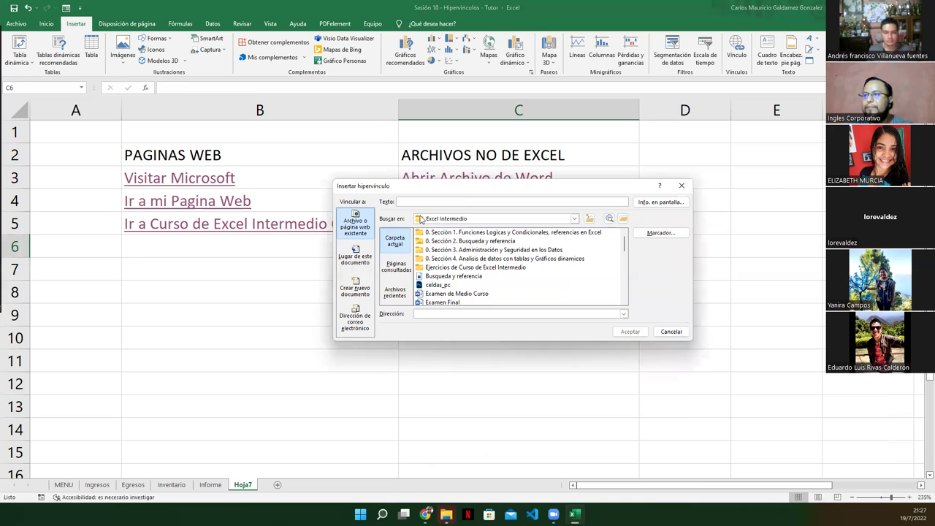
pyautogui.click(575, 220)
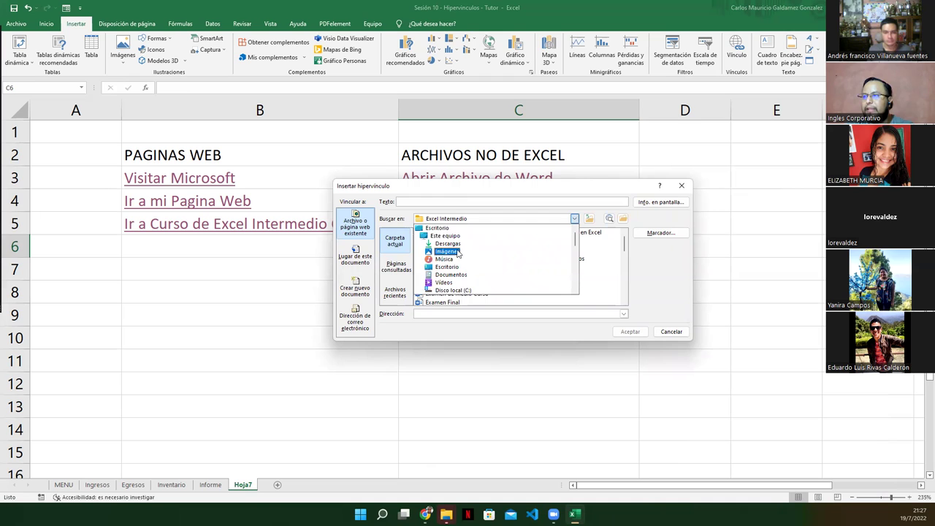
pyautogui.click(447, 243)
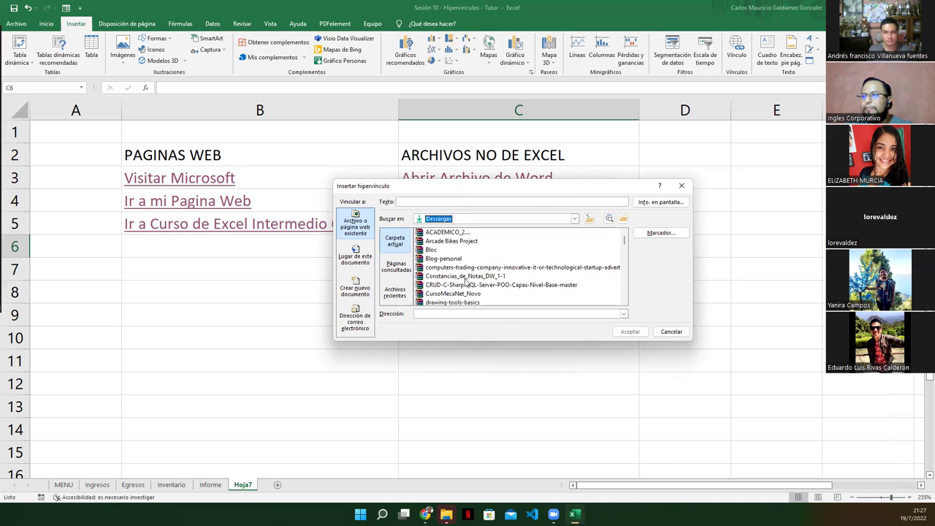
pyautogui.click(465, 277)
# Link to 3-FUNCIONES+MATEMÁTICAS+Y+TRIGONOMETRICAS.xlsx with display text 'Abrir archivo de Excel'.
pyautogui.scroll(-2, 466, 284)
pyautogui.scroll(-3, 466, 285)
pyautogui.scroll(-3, 468, 286)
pyautogui.scroll(-1, 468, 287)
pyautogui.scroll(-2, 456, 277)
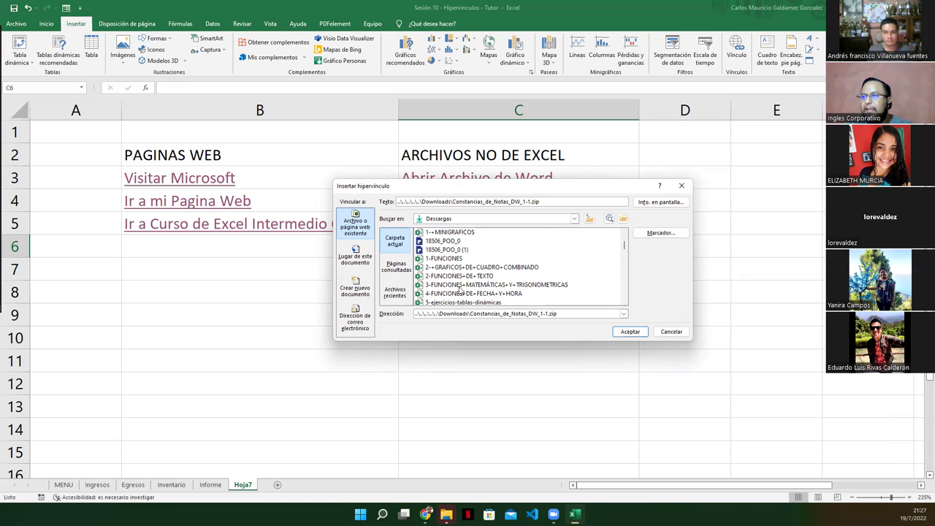
pyautogui.click(462, 284)
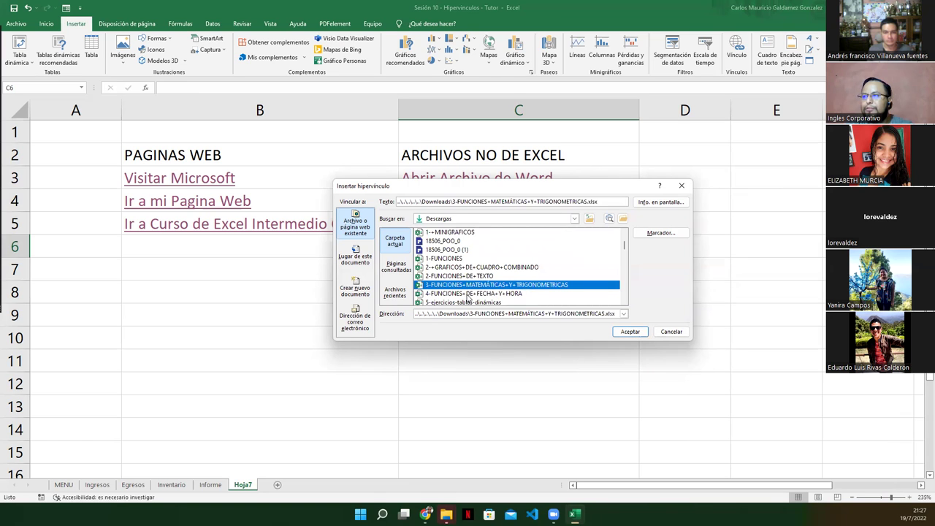
pyautogui.tripleClick(547, 201)
pyautogui.write('Abrir archivo')
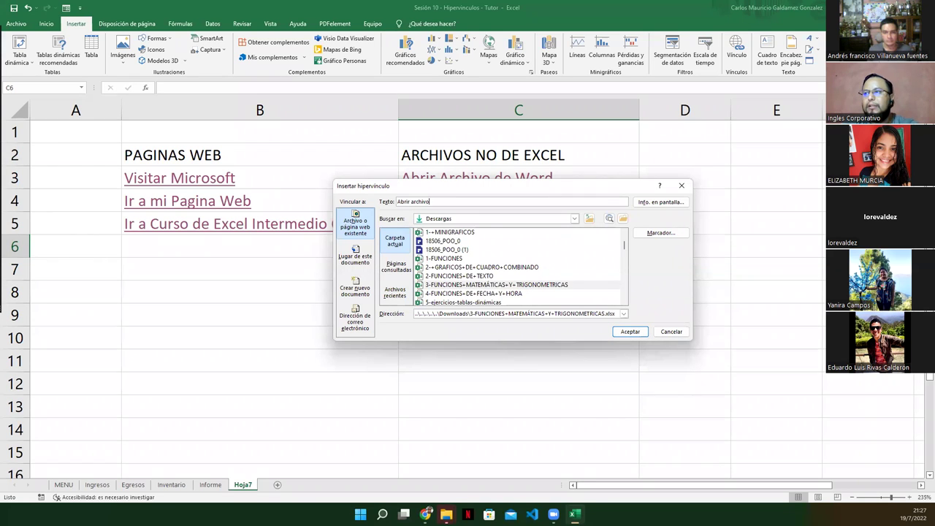
pyautogui.write(' de Excel')
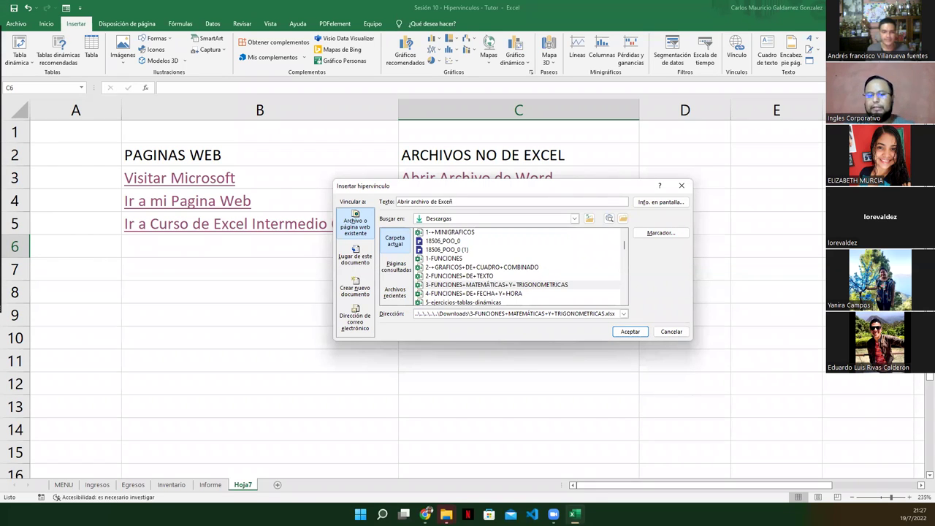
pyautogui.press('Return')
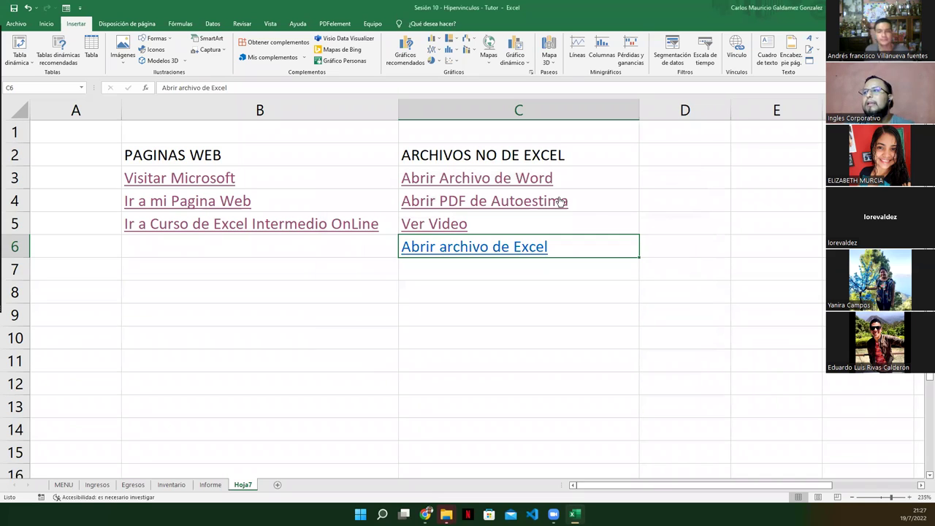
# Follow the C6 link to open the 3-FUNCIONES workbook, then close it.
pyautogui.click(479, 247)
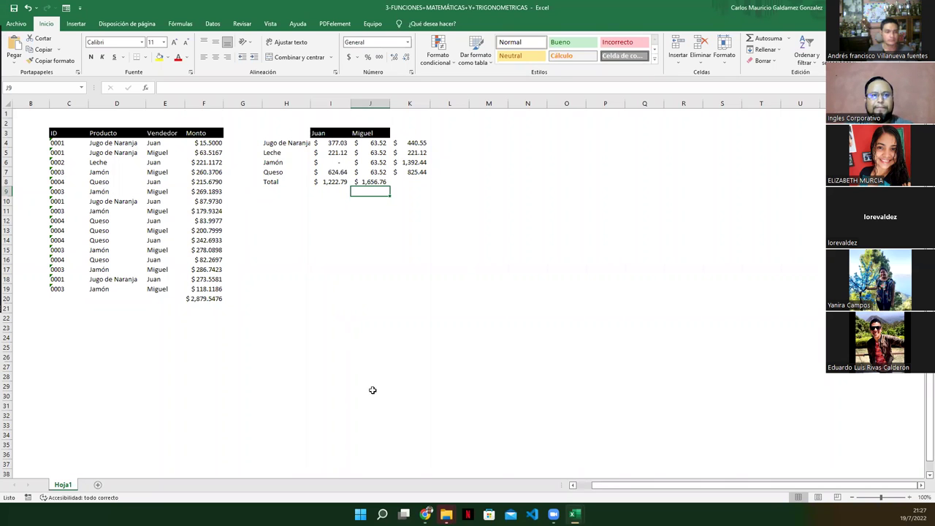
pyautogui.hotkey('ctrl', 'w')
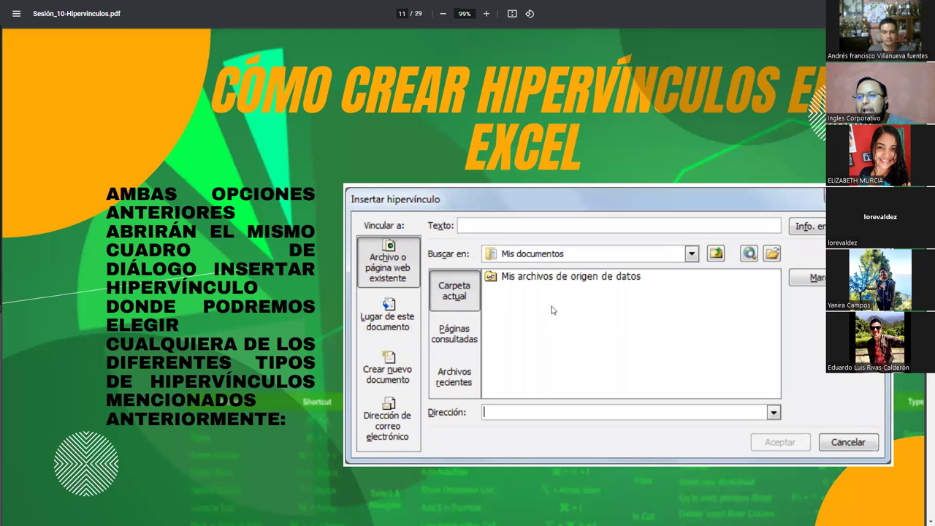
# Advance the slides from page 12 onward, highlighting the keyboard shortcut on page 12.
pyautogui.press('Right')
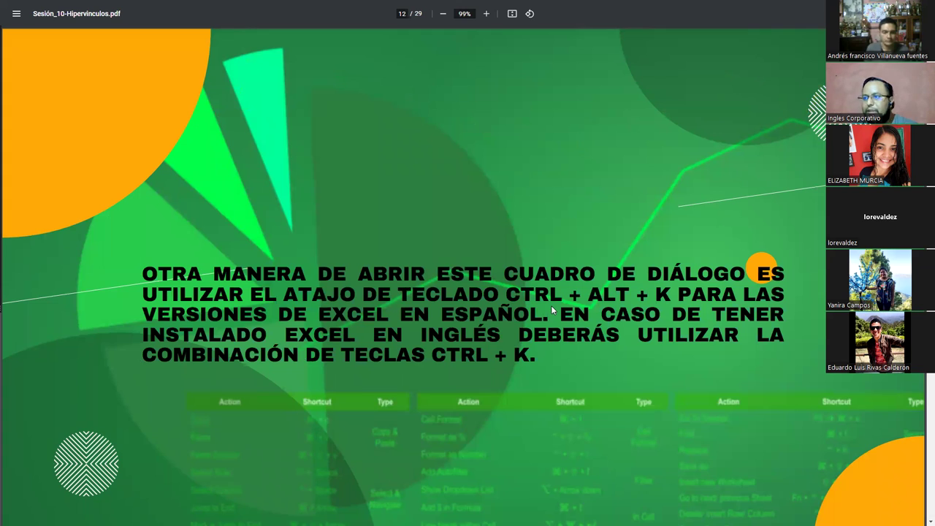
pyautogui.moveTo(507, 295); pyautogui.dragTo(666, 295)
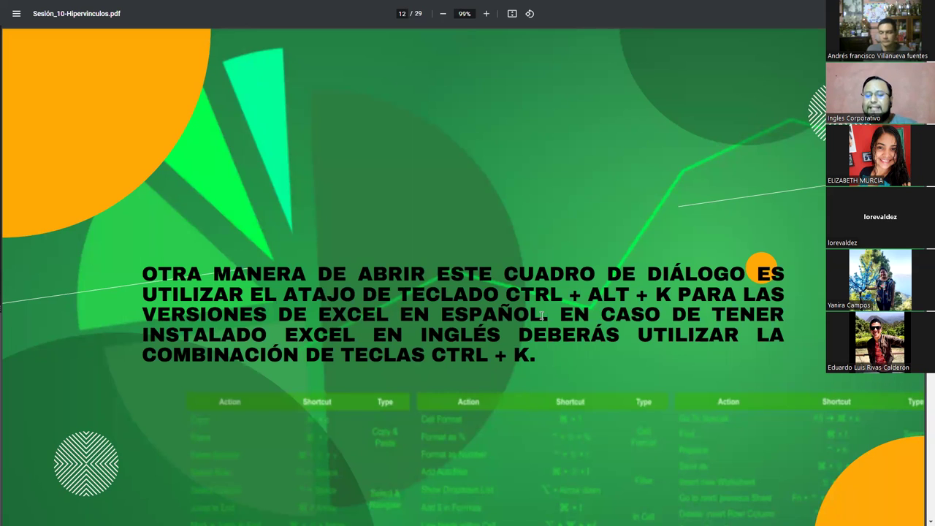
pyautogui.press('Right')
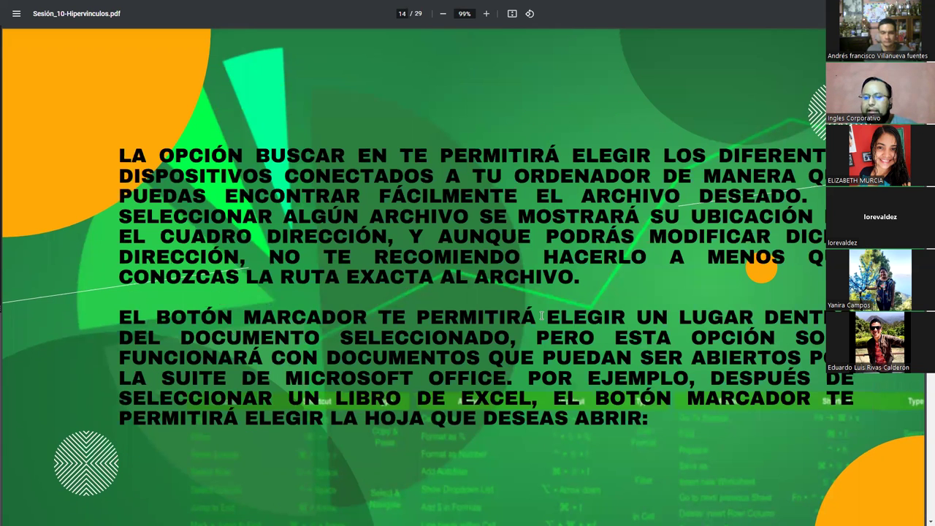
pyautogui.press('Right')
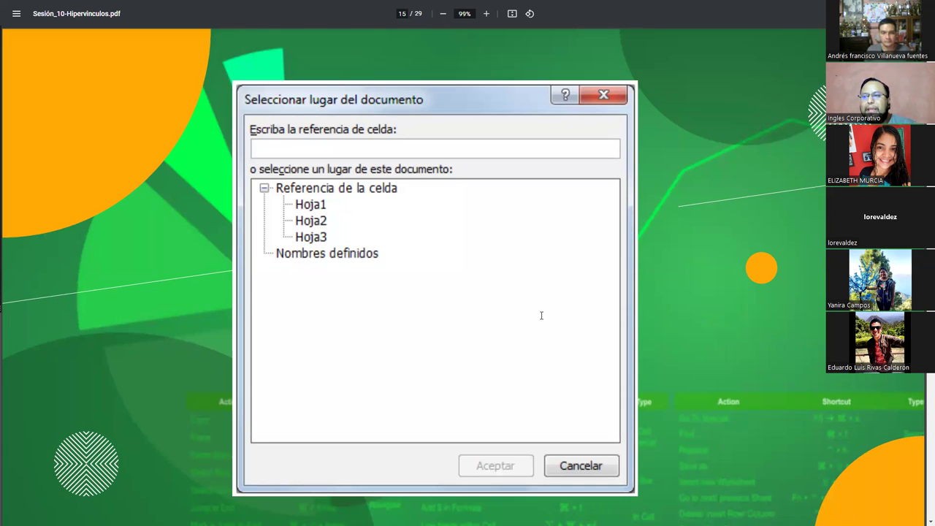
pyautogui.press('Right')
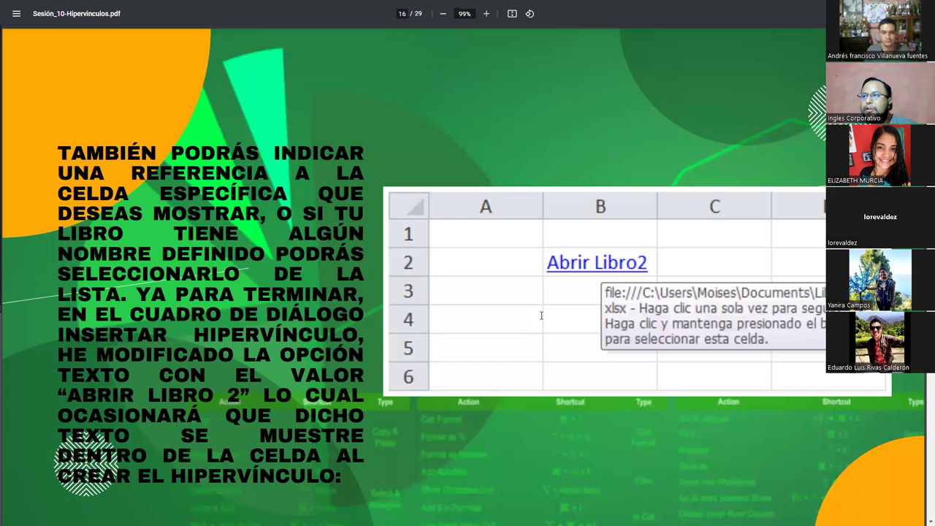
pyautogui.press('Right')
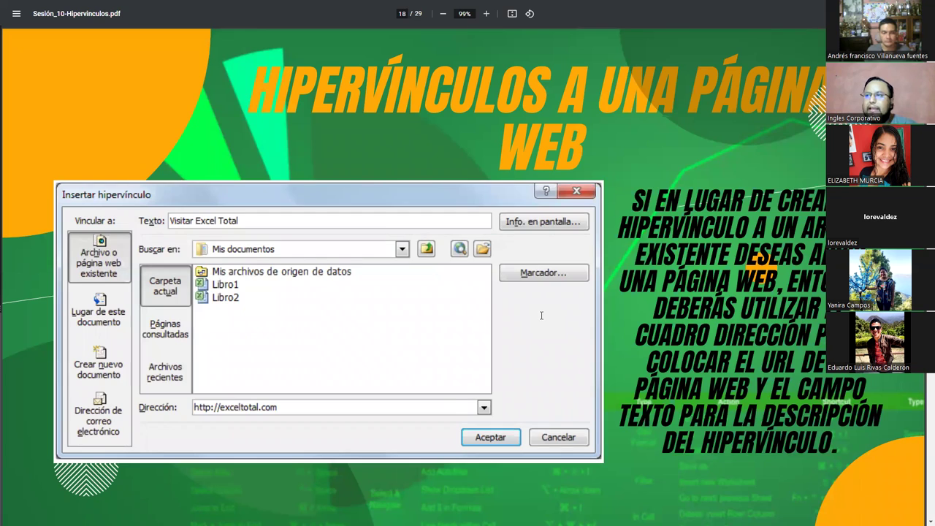
pyautogui.press('Right')
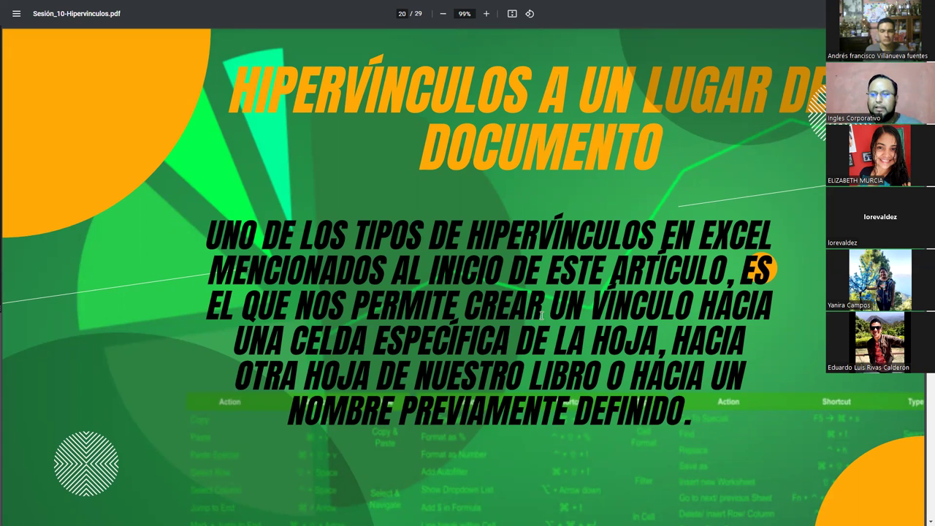
# Advance to slide page 21, then switch back to Excel's Hoja7 sheet.
pyautogui.press('Right')
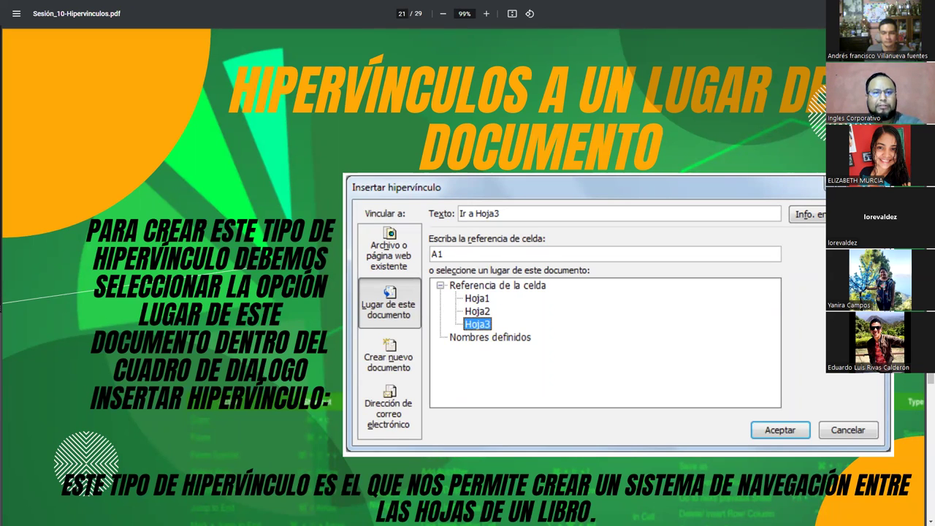
pyautogui.hotkey('alt', 'Tab')
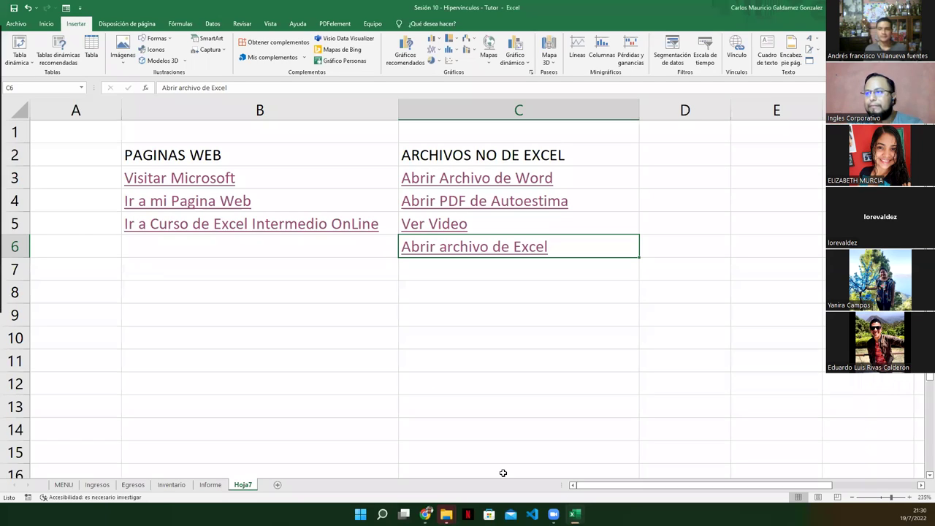
# Delete the Hoja7 worksheet with Eliminar, confirm the deletion, then switch to the MENU tab.
pyautogui.rightClick(247, 487)
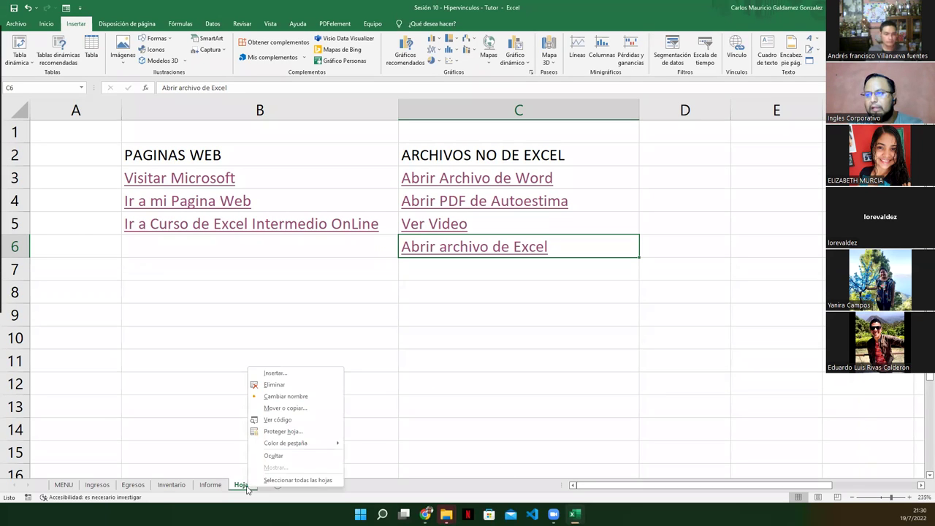
pyautogui.click(292, 385)
pyautogui.click(445, 283)
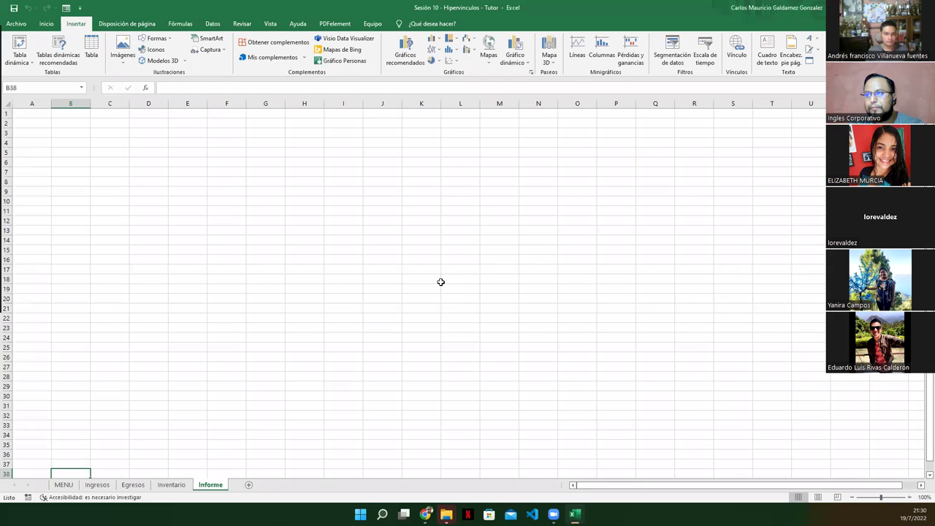
pyautogui.click(63, 488)
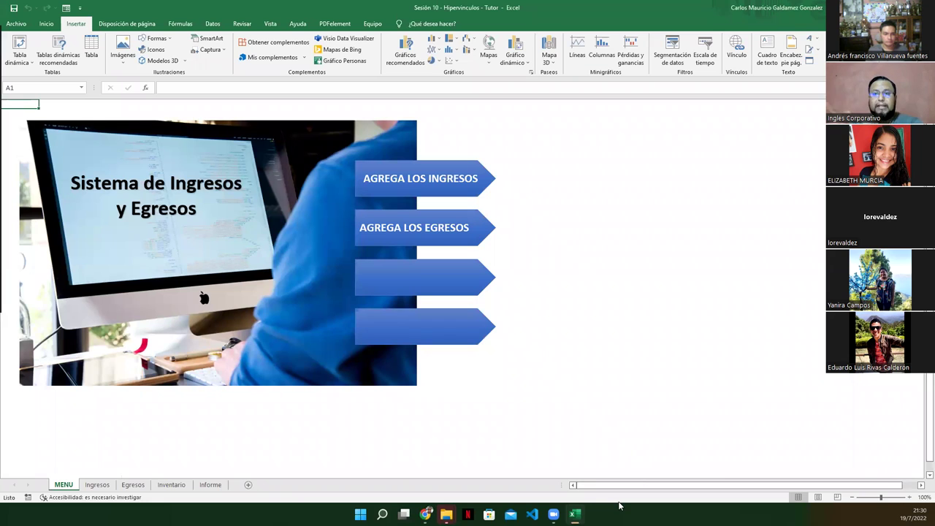
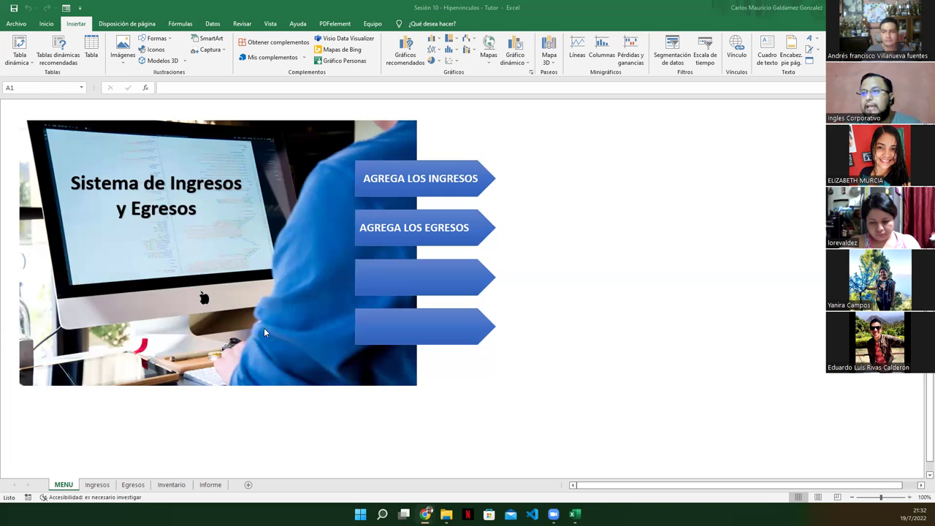
# Glance at the Ingresos and Egresos sheets, then go back to MENU.
pyautogui.click(97, 485)
pyautogui.click(132, 485)
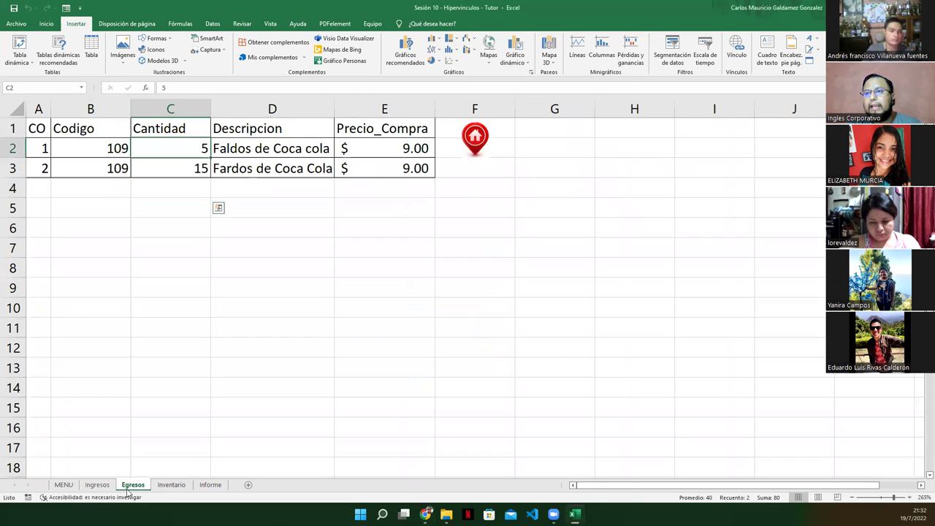
pyautogui.click(63, 485)
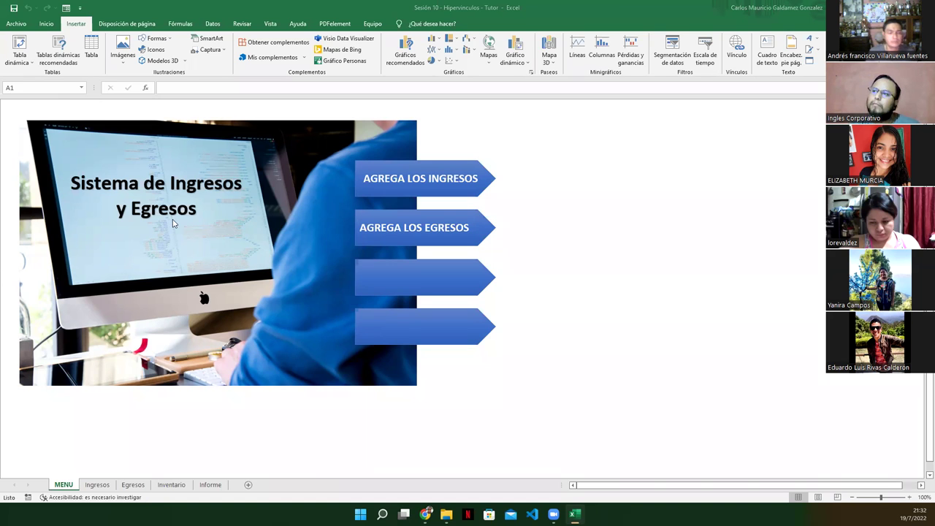
# Inspect the grouped title banner and its background picture, undoing an accidental picture move.
pyautogui.moveTo(71, 183); pyautogui.dragTo(137, 209)
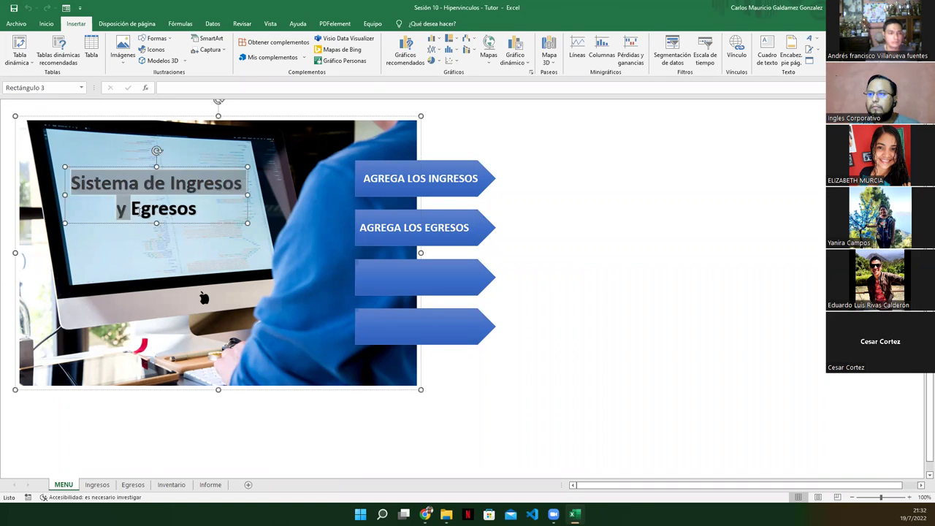
pyautogui.moveTo(108, 257); pyautogui.dragTo(107, 239)
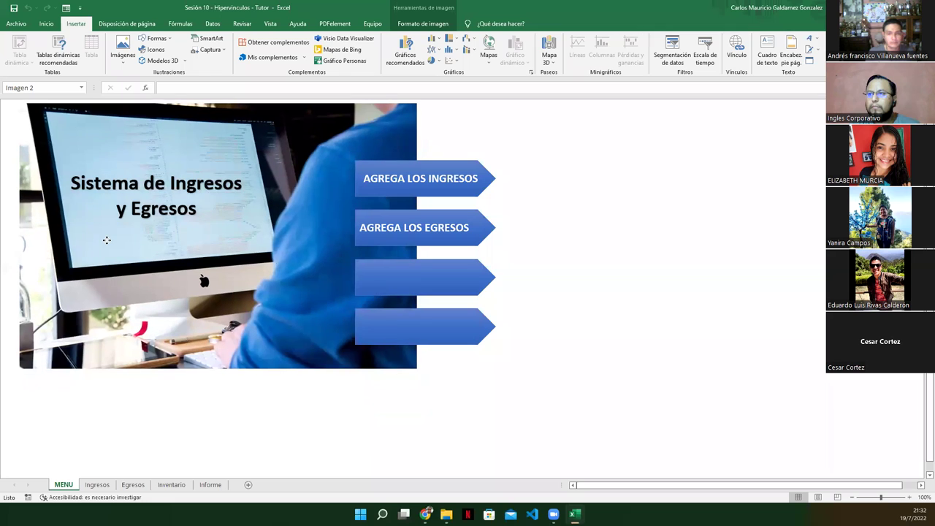
pyautogui.hotkey('ctrl', 'z')
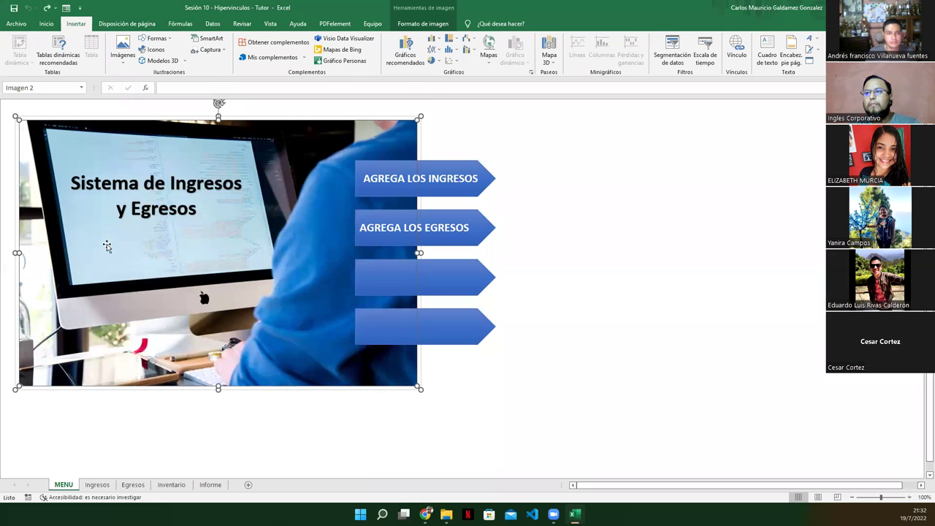
pyautogui.click(208, 415)
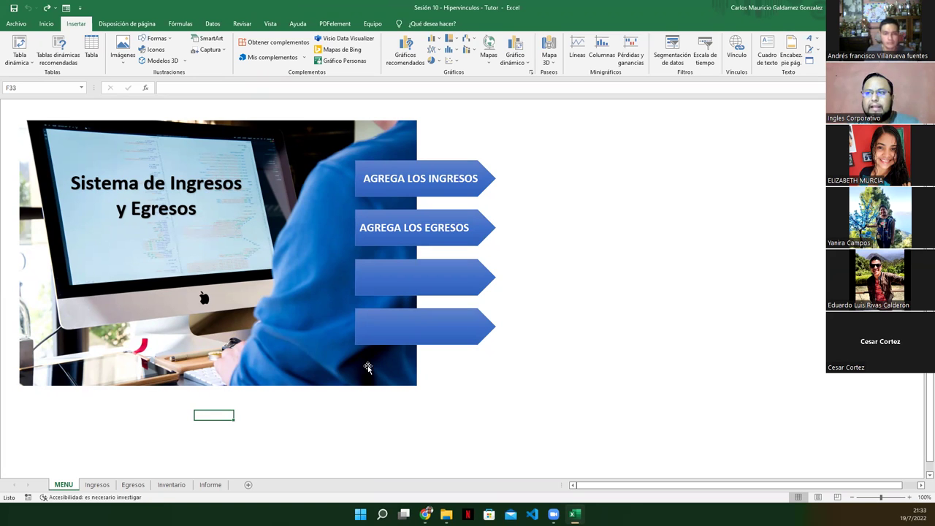
pyautogui.click(159, 252)
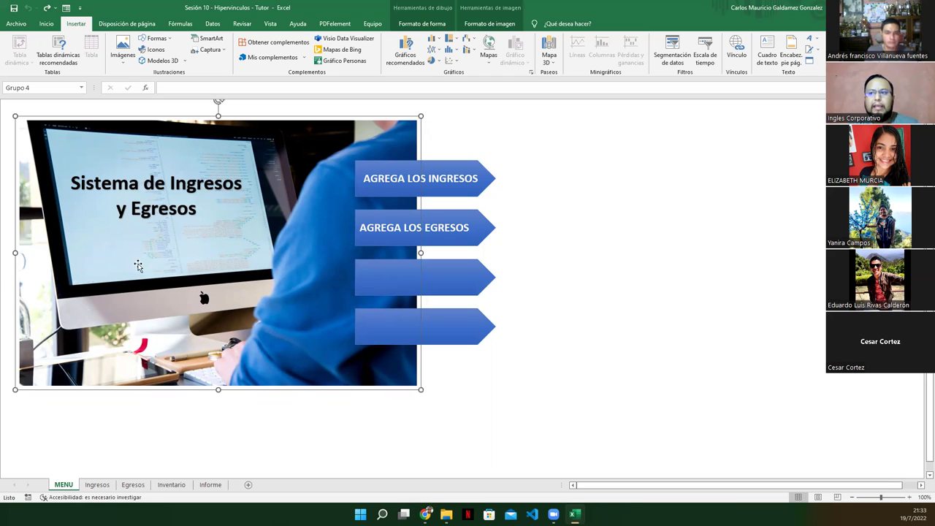
pyautogui.click(143, 186)
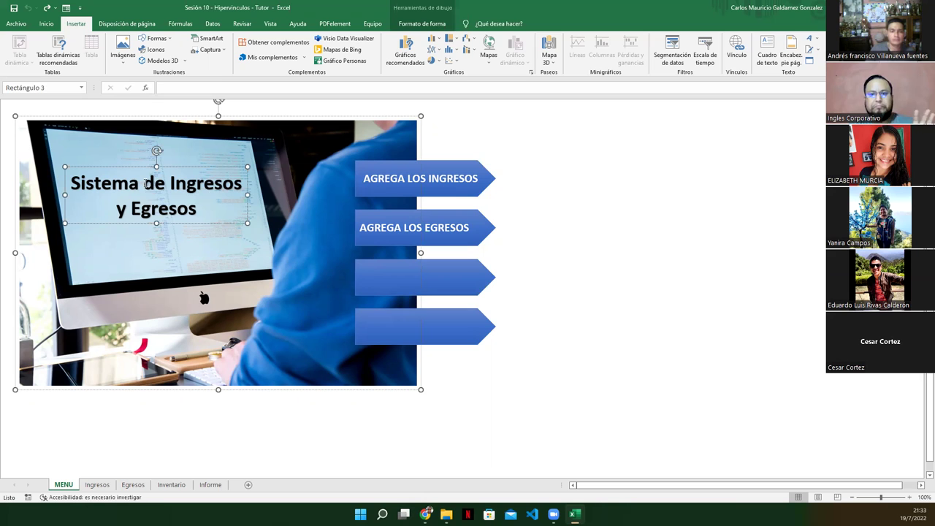
pyautogui.click(250, 135)
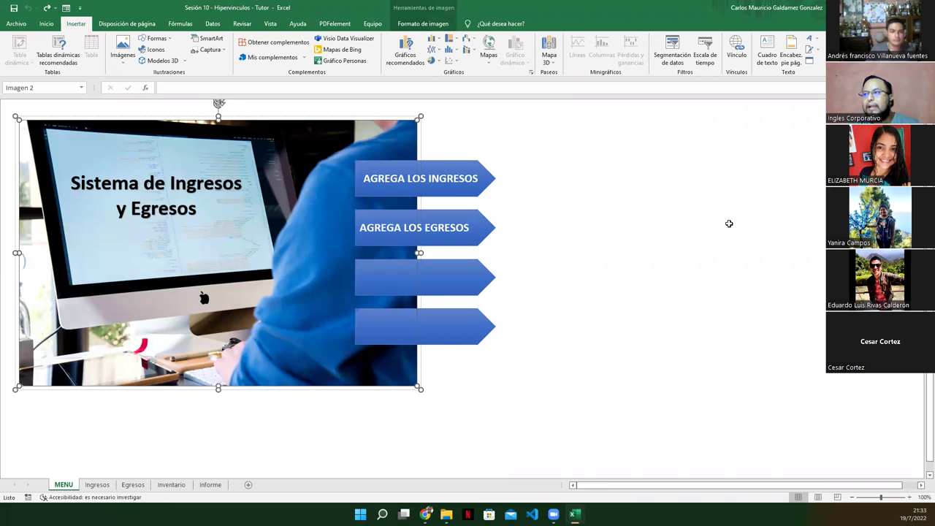
pyautogui.click(85, 183)
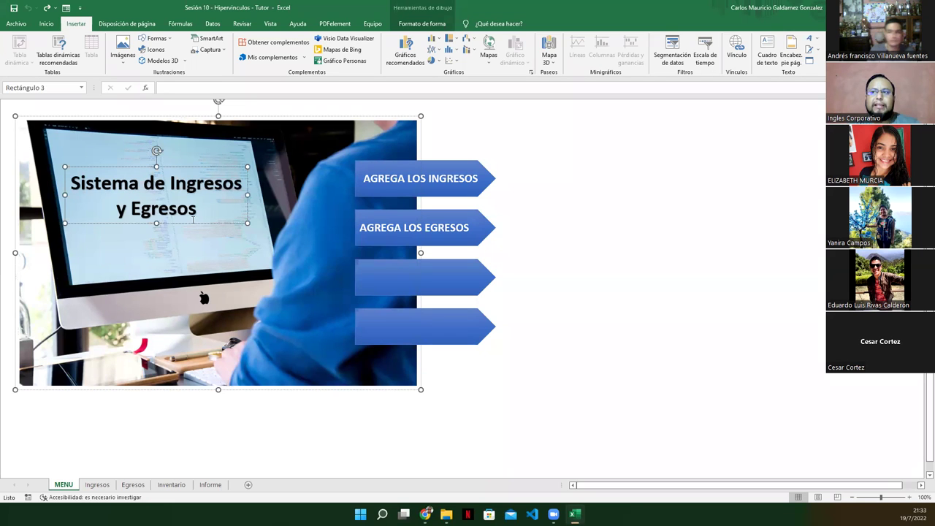
pyautogui.click(271, 440)
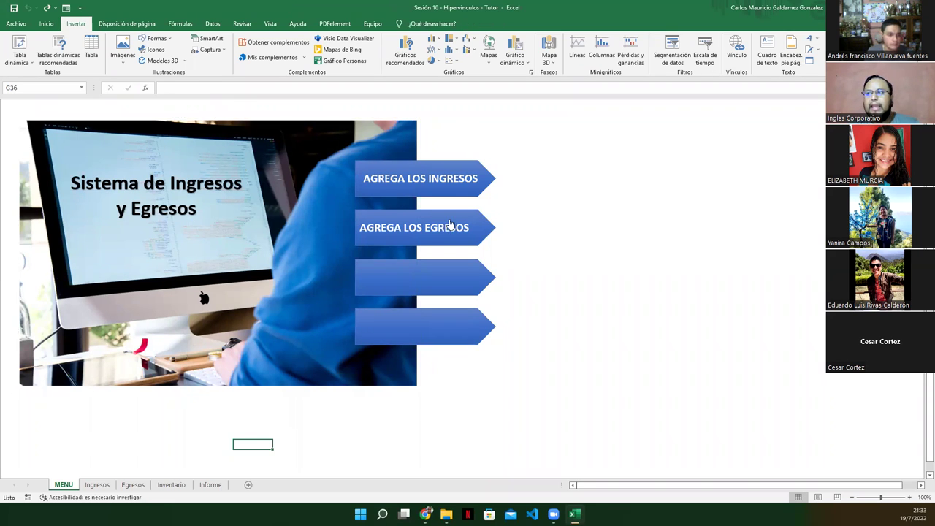
# Examine the AGREGA LOS INGRESOS arrow shape's options and its text.
pyautogui.click(475, 164)
pyautogui.rightClick(475, 163)
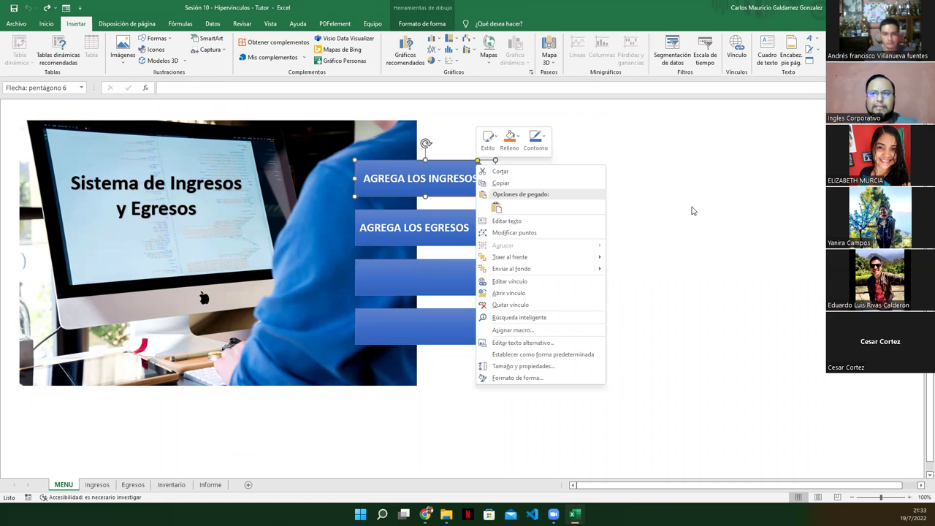
pyautogui.press('Escape')
pyautogui.click(155, 40)
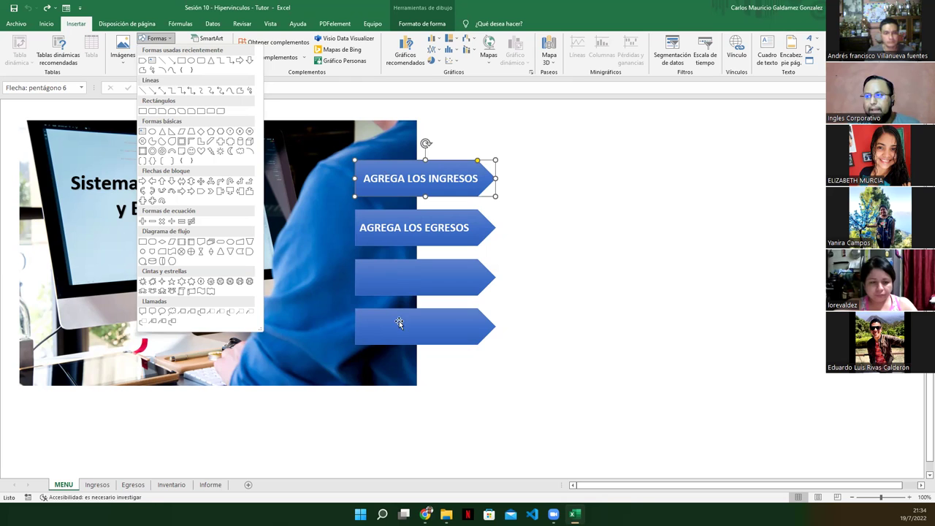
pyautogui.click(389, 179)
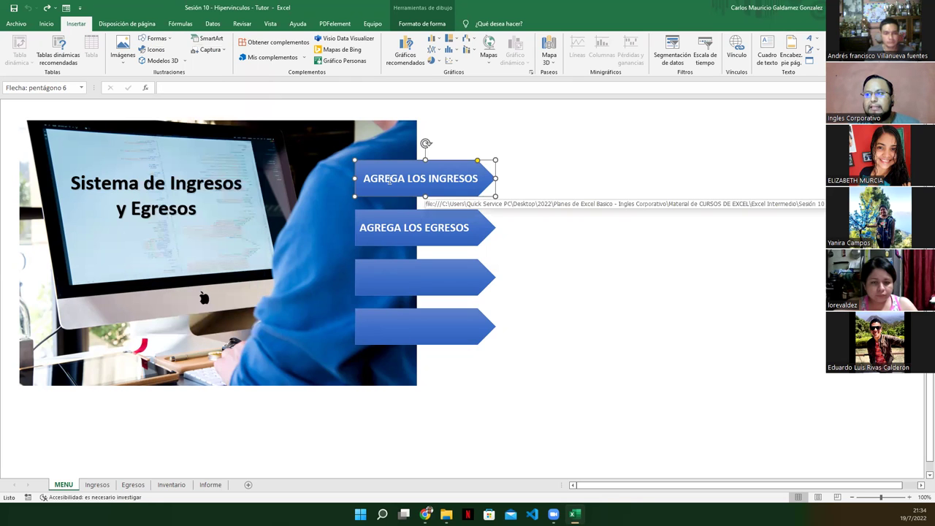
pyautogui.rightClick(390, 179)
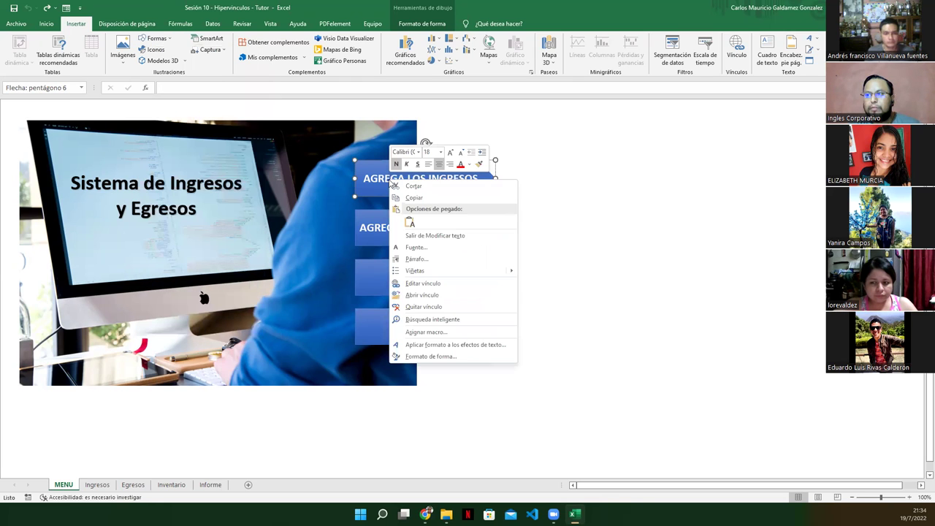
pyautogui.click(429, 236)
pyautogui.rightClick(386, 178)
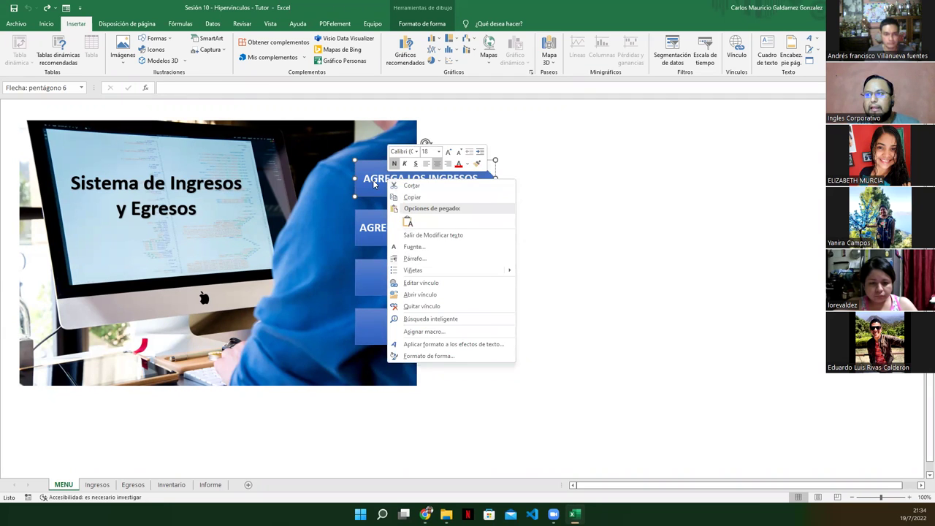
pyautogui.click(374, 184)
pyautogui.tripleClick(398, 178)
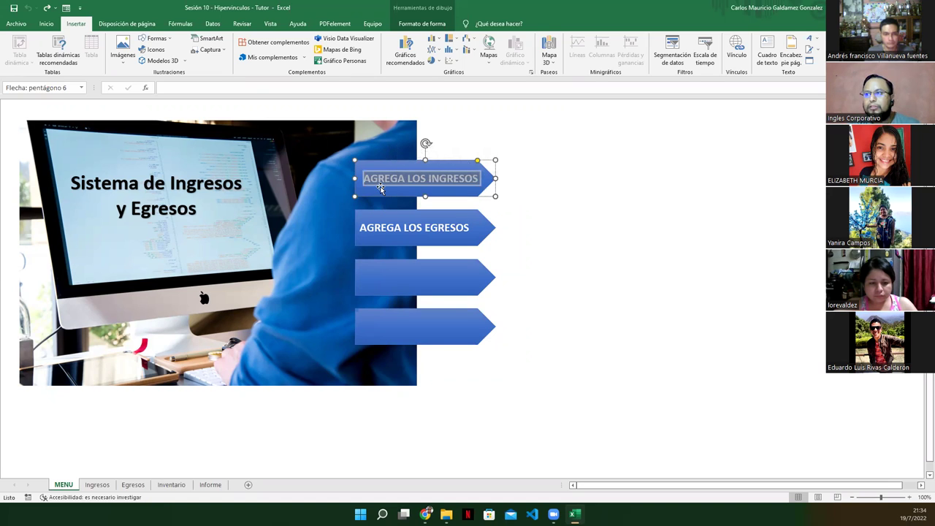
pyautogui.click(568, 201)
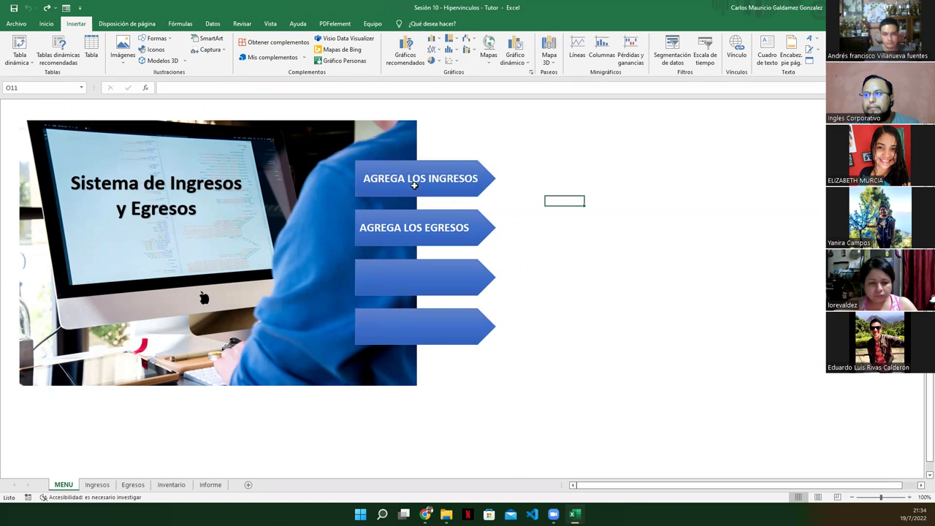
# Follow the INGRESOS arrow's link to Ingresos, then reopen Ingresos from MENU.
pyautogui.click(416, 188)
pyautogui.click(63, 484)
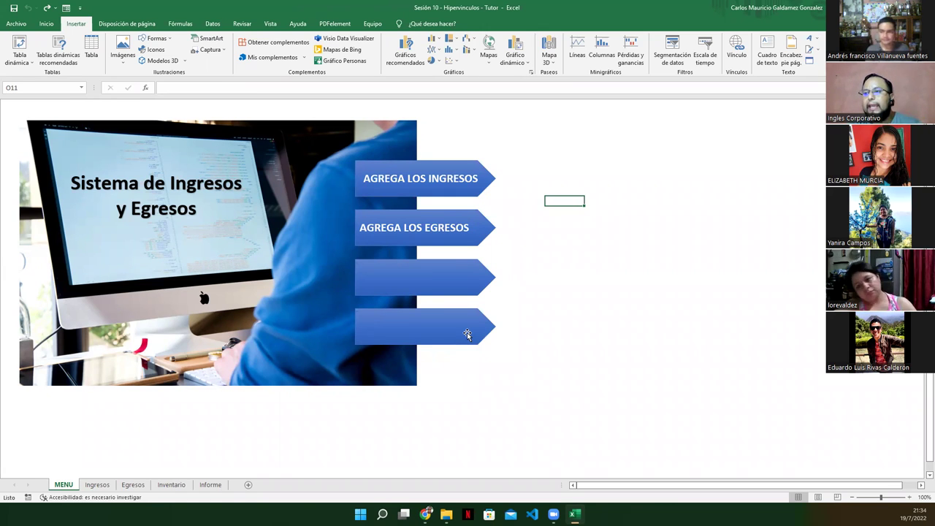
pyautogui.click(98, 486)
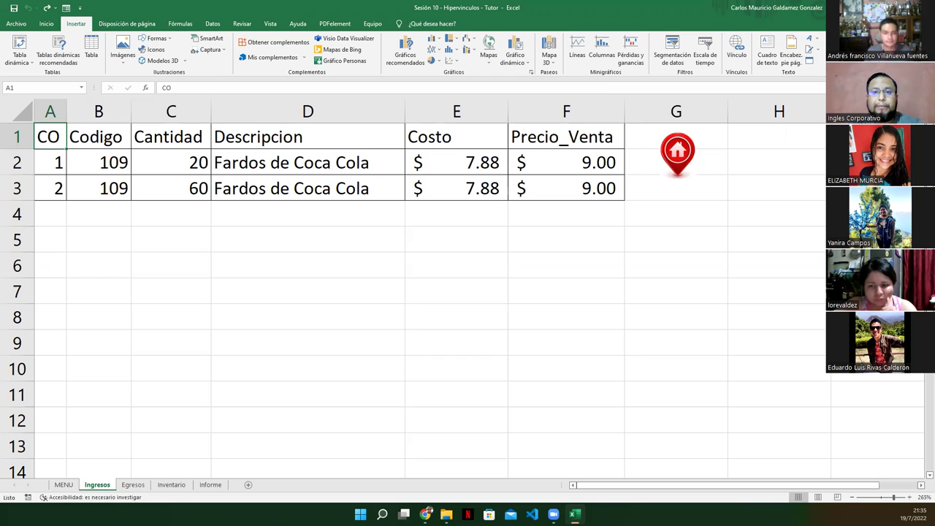
# Highlight the Ingresos header row and data rows A2:F3, then bring up the Egresos sheet.
pyautogui.moveTo(67, 132); pyautogui.dragTo(577, 140)
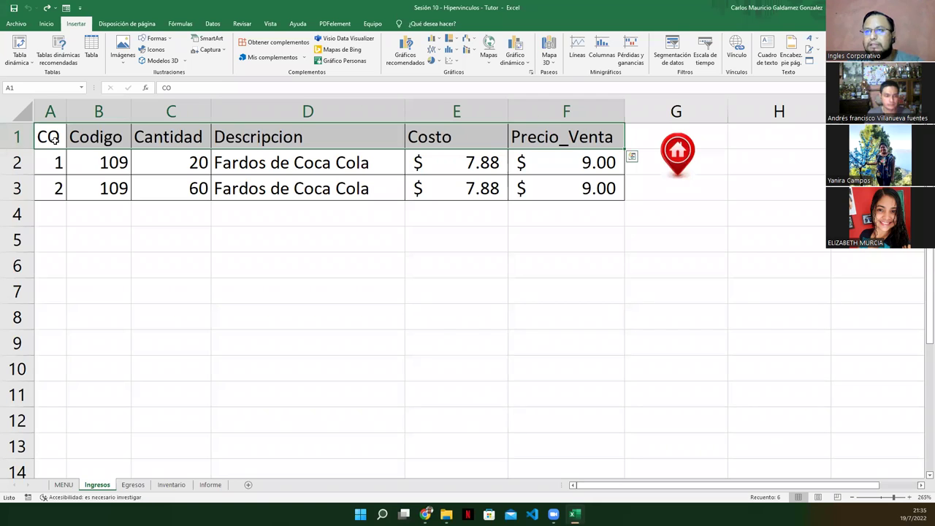
pyautogui.moveTo(57, 164); pyautogui.dragTo(582, 192)
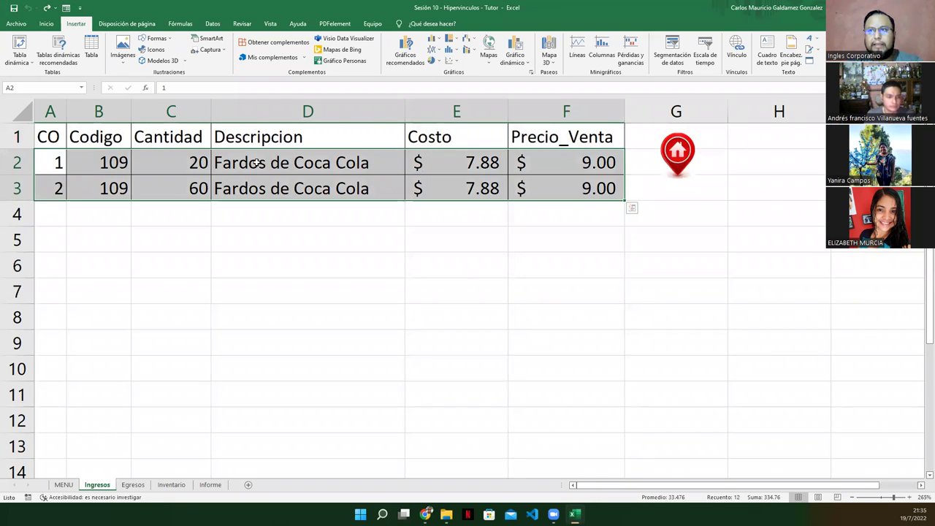
pyautogui.moveTo(44, 136)
pyautogui.mouseDown()
pyautogui.moveTo(547, 124)
pyautogui.moveTo(551, 133)
pyautogui.mouseUp()
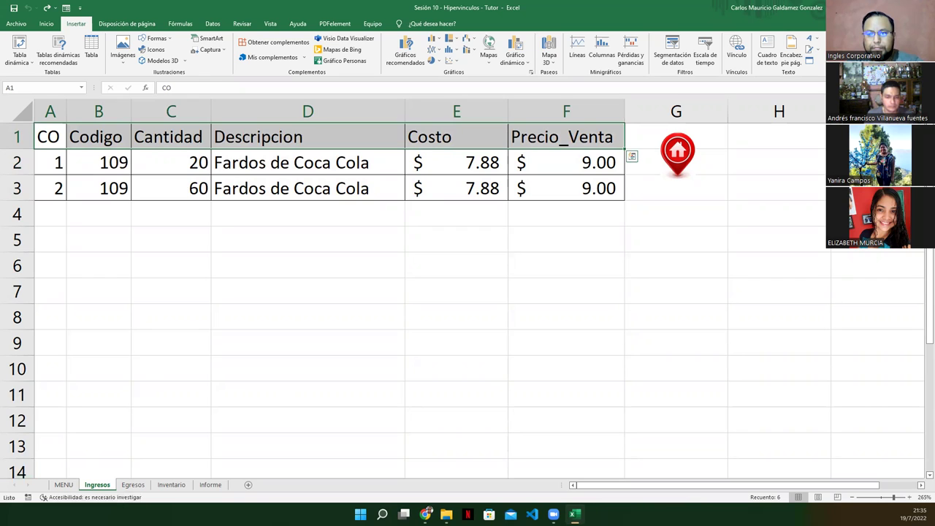
pyautogui.hotkey('alt', 'Tab')
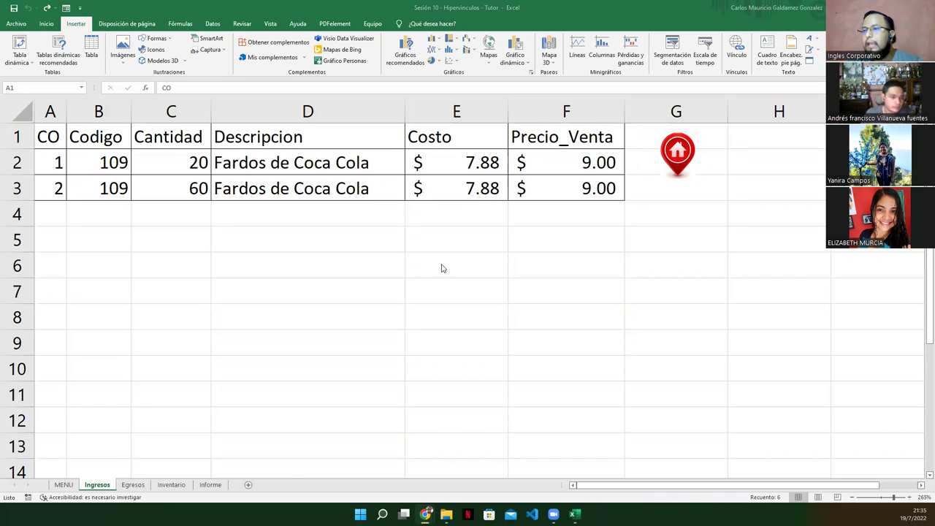
pyautogui.click(132, 486)
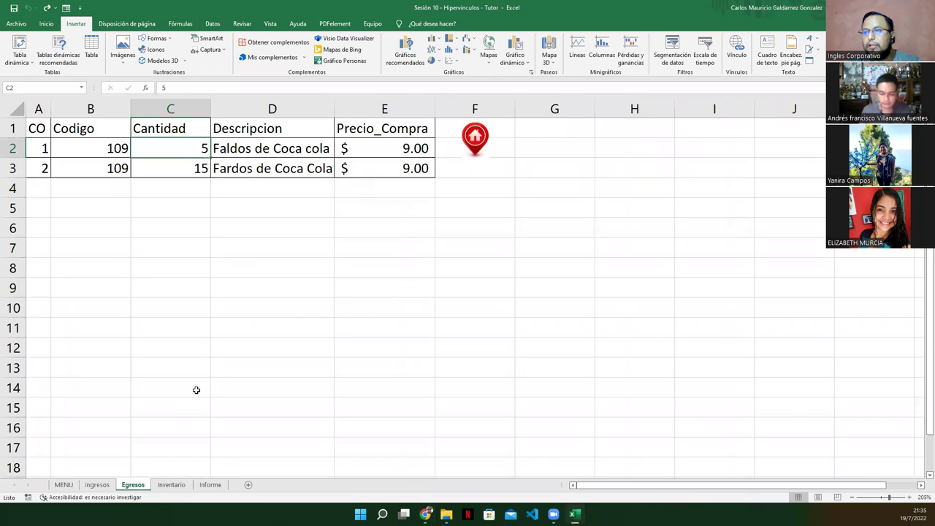
# Copy the Egresos header cells A1:E1, then go through Ingresos back to MENU.
pyautogui.click(251, 281)
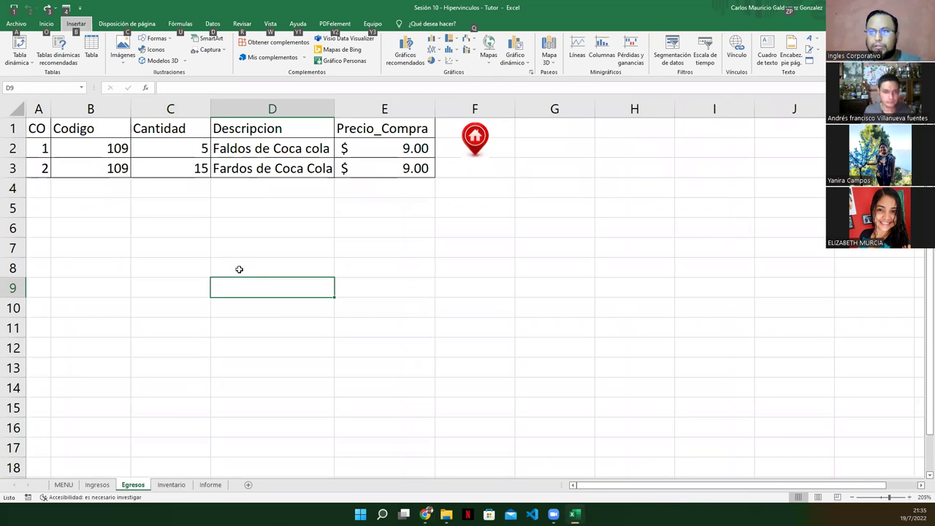
pyautogui.moveTo(40, 132)
pyautogui.mouseDown()
pyautogui.moveTo(374, 108)
pyautogui.moveTo(394, 130)
pyautogui.mouseUp()
pyautogui.hotkey('ctrl', 't')
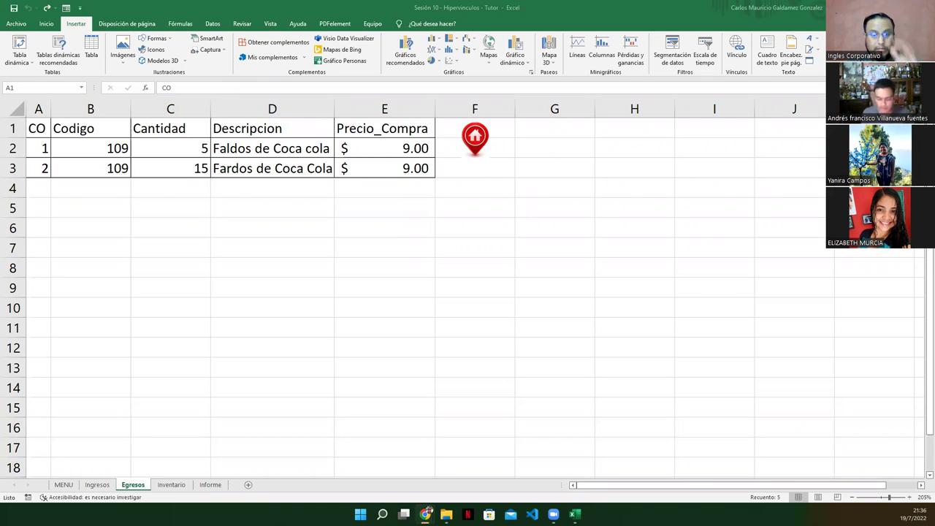
pyautogui.click(95, 492)
pyautogui.click(93, 486)
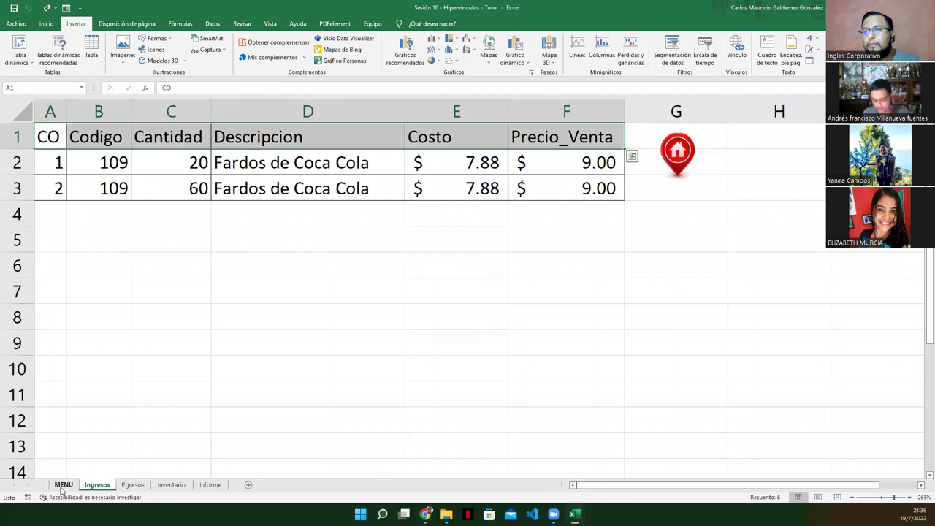
pyautogui.click(63, 486)
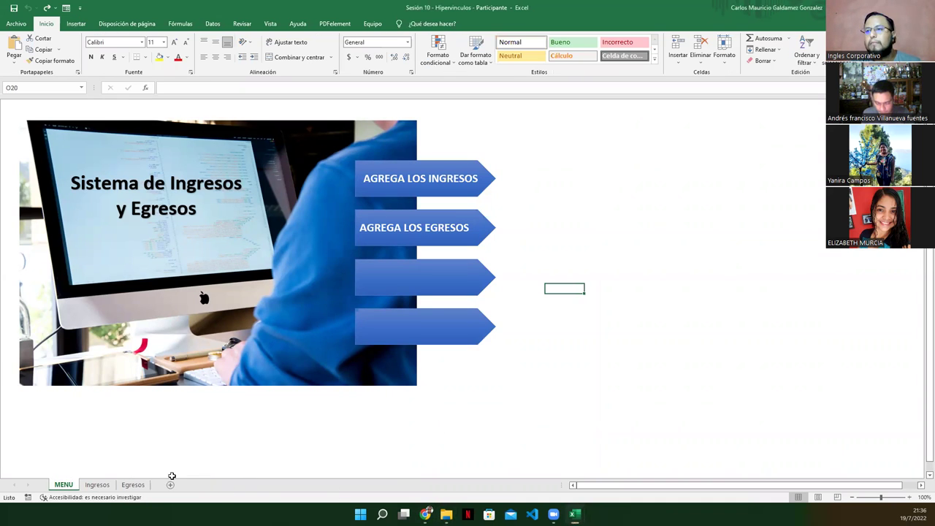
# Check the participant workbook's Ingresos and empty Egresos sheets, return to MENU, then switch to the Tutor workbook.
pyautogui.click(94, 487)
pyautogui.click(121, 487)
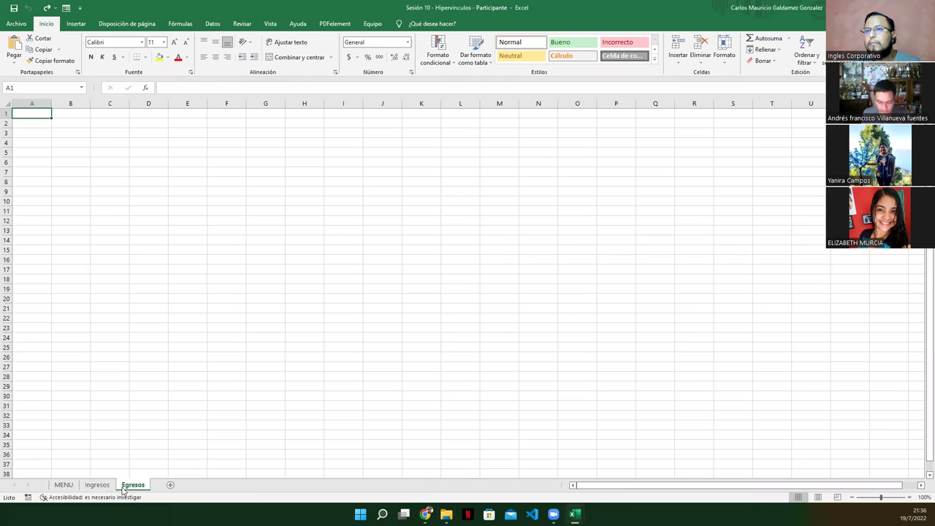
pyautogui.click(64, 486)
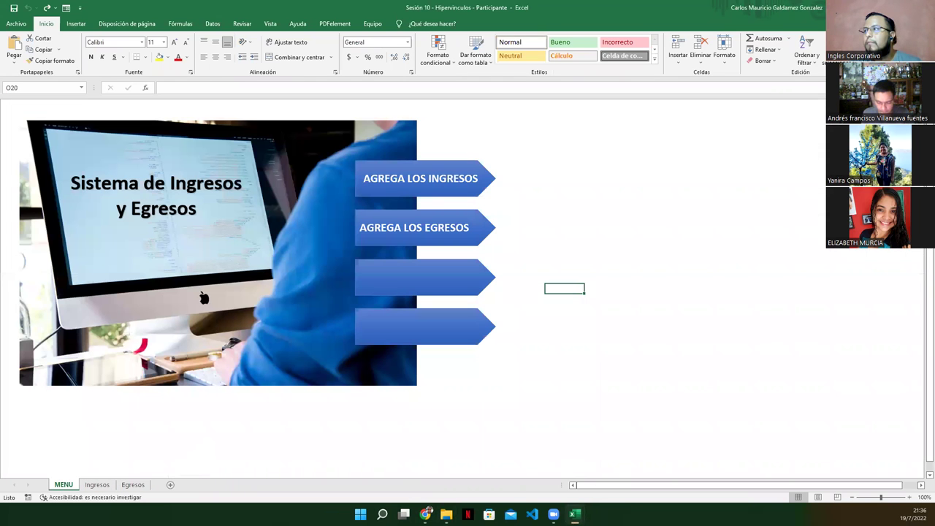
pyautogui.hotkey('alt', 'Tab')
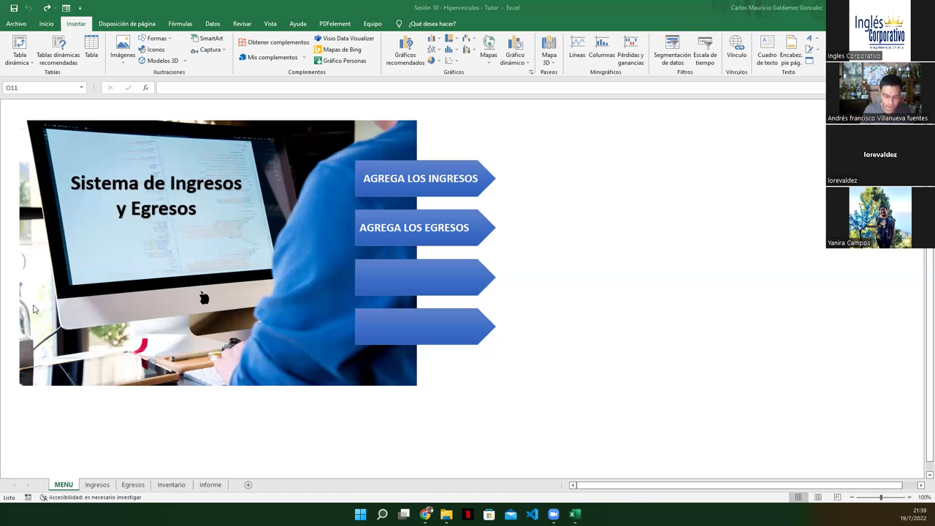
# Mark the header rows of the Tutor workbook's Ingresos table and Egresos table (A1:E1).
pyautogui.click(97, 485)
pyautogui.moveTo(48, 136); pyautogui.dragTo(570, 137)
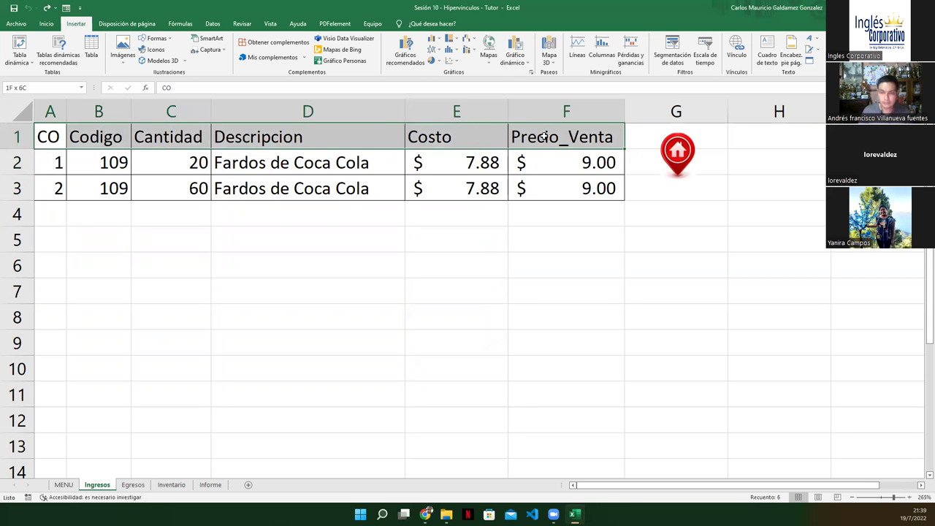
pyautogui.click(132, 485)
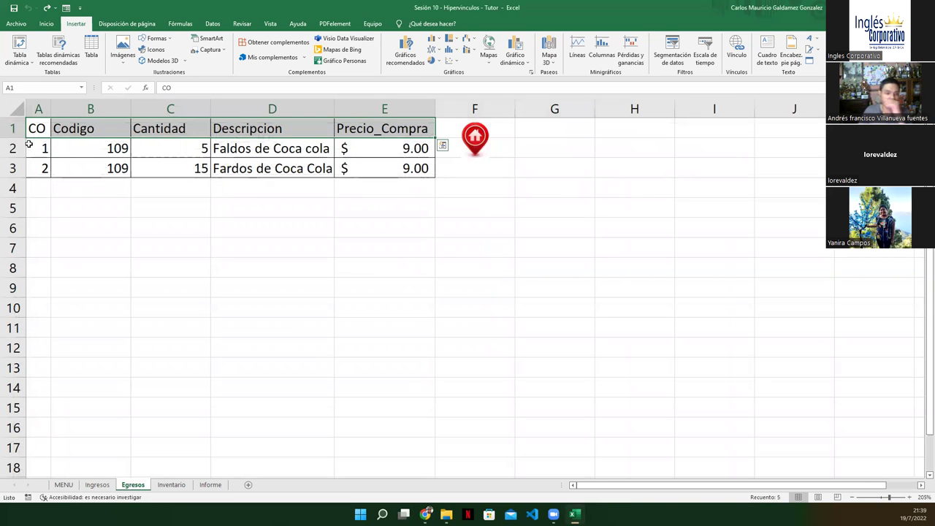
pyautogui.moveTo(35, 130); pyautogui.dragTo(391, 139)
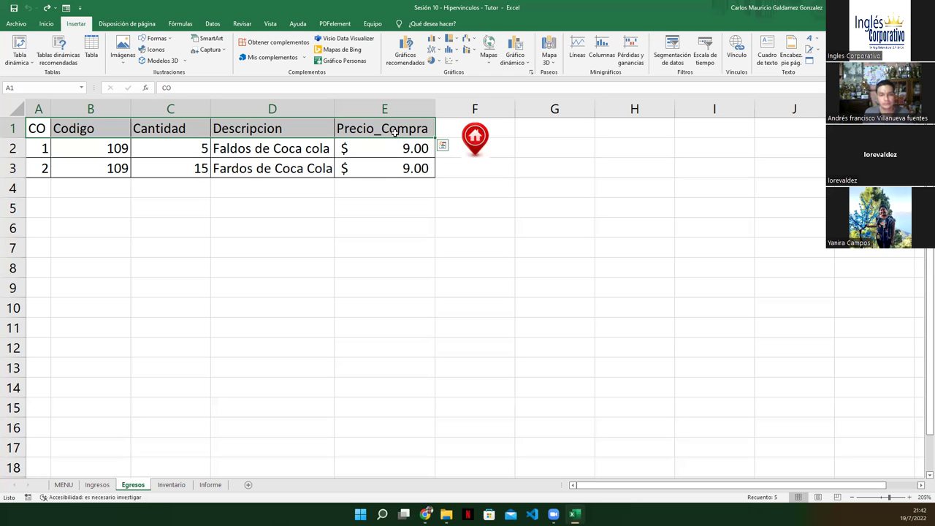
# Use Quitar vínculo on the AGREGA LOS INGRESOS and AGREGA LOS EGRESOS arrows.
pyautogui.click(55, 487)
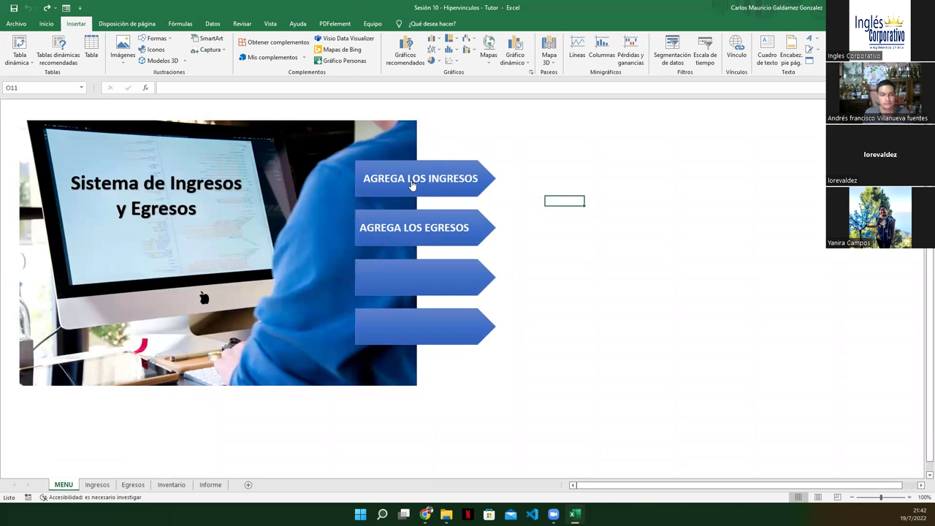
pyautogui.rightClick(414, 185)
pyautogui.click(455, 313)
pyautogui.click(424, 233)
pyautogui.rightClick(436, 218)
pyautogui.click(475, 358)
pyautogui.click(553, 295)
pyautogui.click(553, 310)
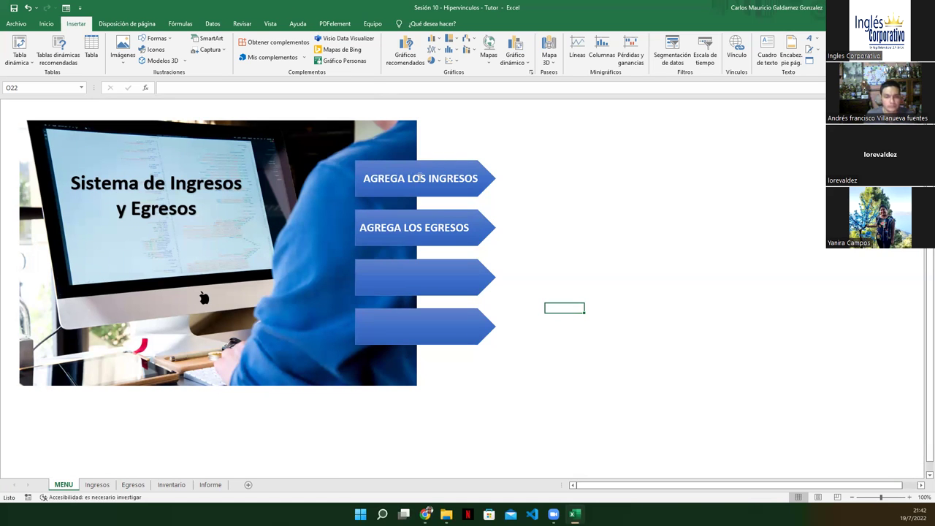
pyautogui.click(420, 176)
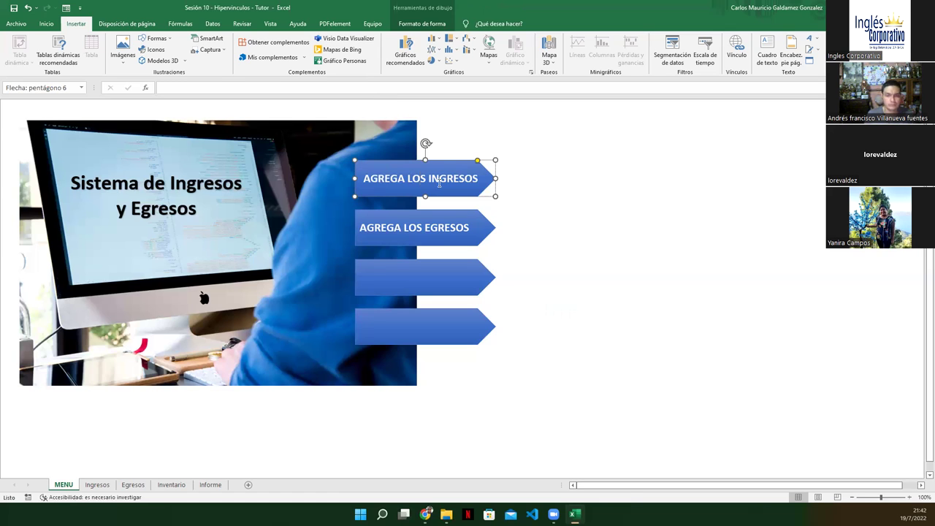
# Open the hyperlink dialog (Ctrl+K) for the INGRESOS arrow with Lugar de este documento.
pyautogui.rightClick(446, 163)
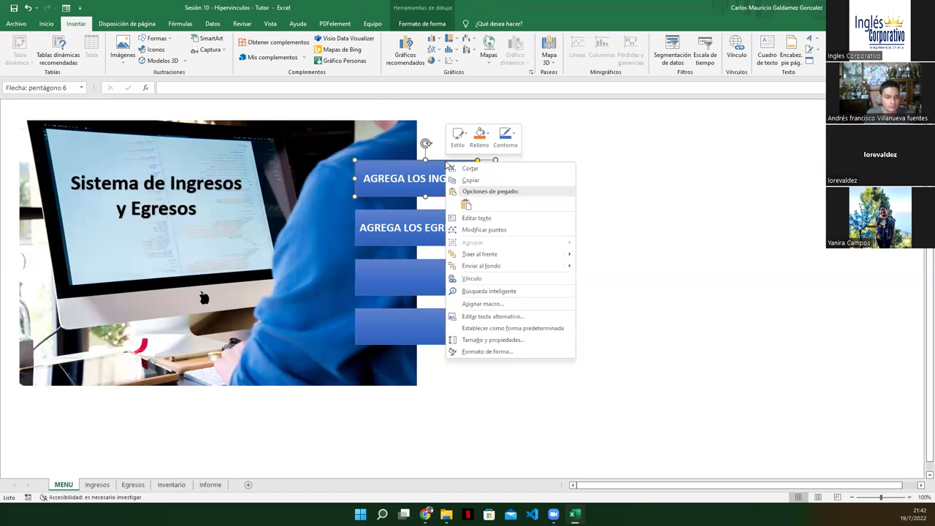
pyautogui.click(78, 25)
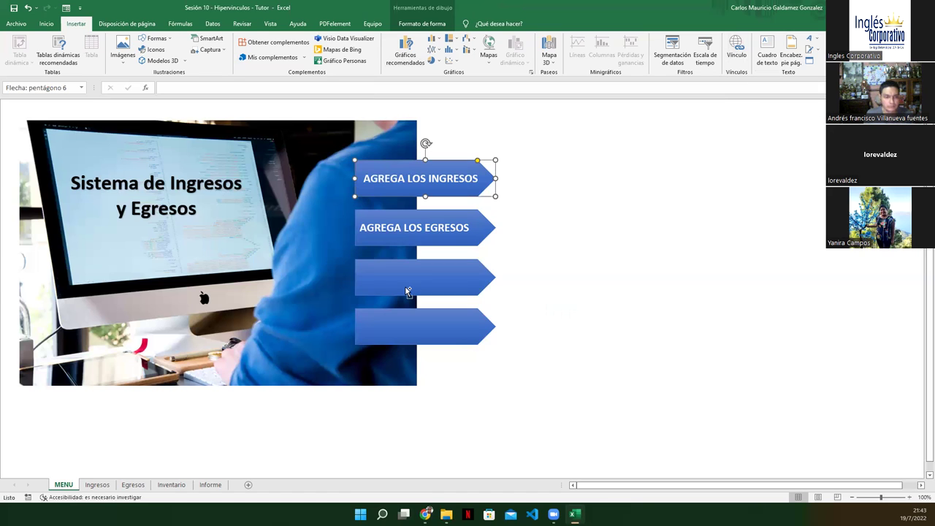
pyautogui.hotkey('ctrl', 'k')
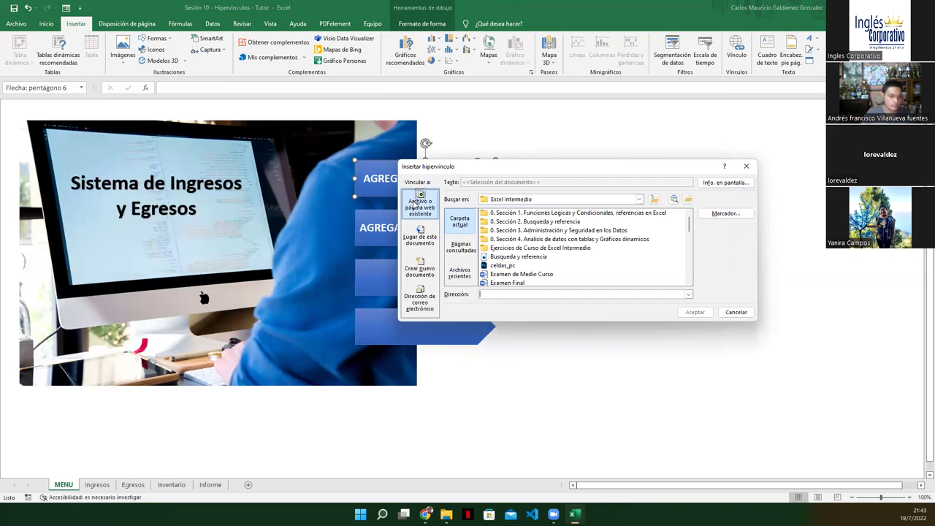
pyautogui.click(419, 243)
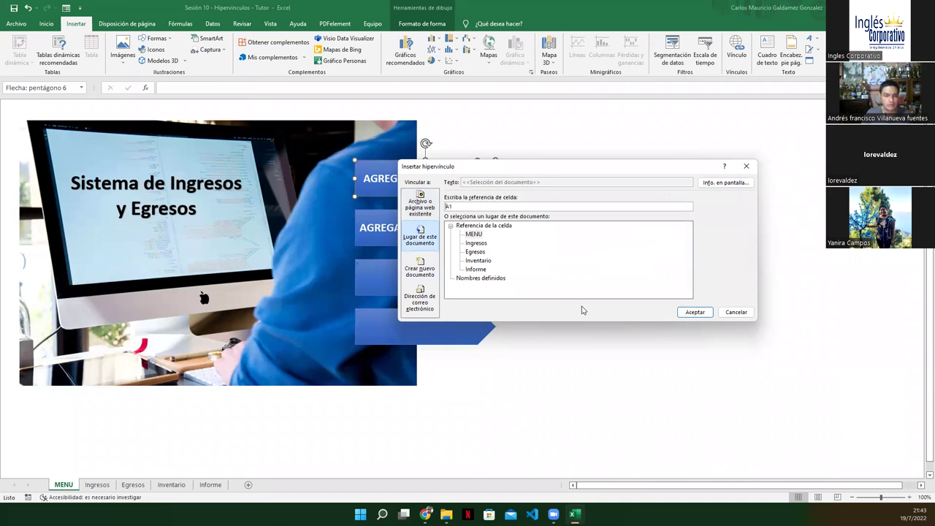
# Pick the Ingresos sheet, reference A1, as the link target and confirm with Aceptar.
pyautogui.click(481, 227)
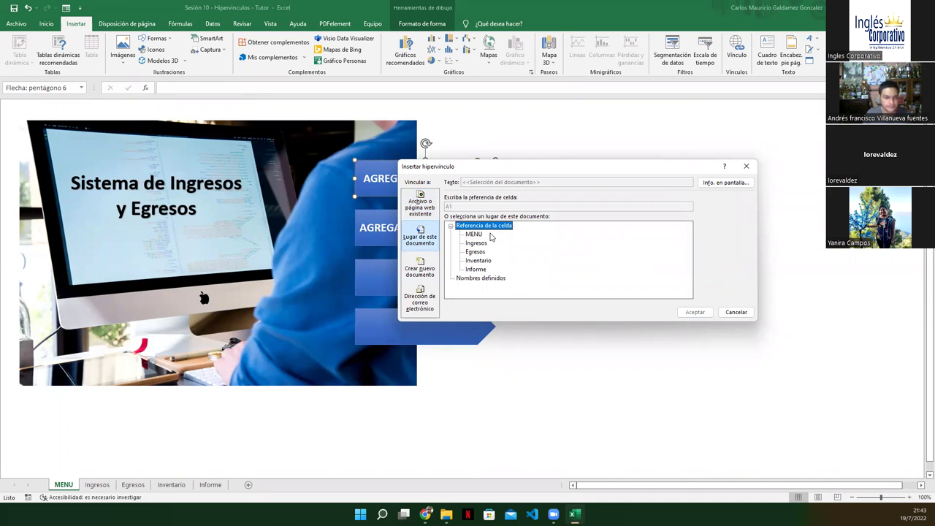
pyautogui.click(474, 235)
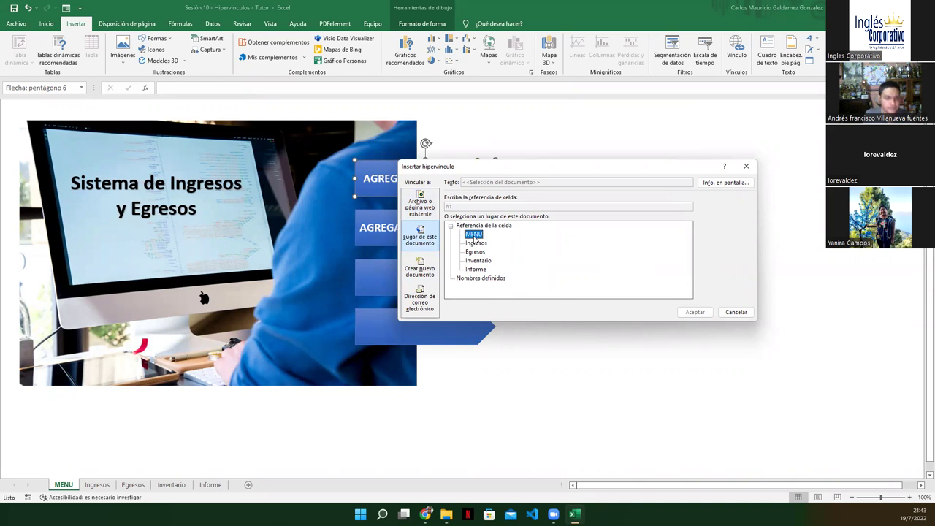
pyautogui.click(476, 242)
pyautogui.click(475, 251)
pyautogui.click(478, 260)
pyautogui.click(476, 268)
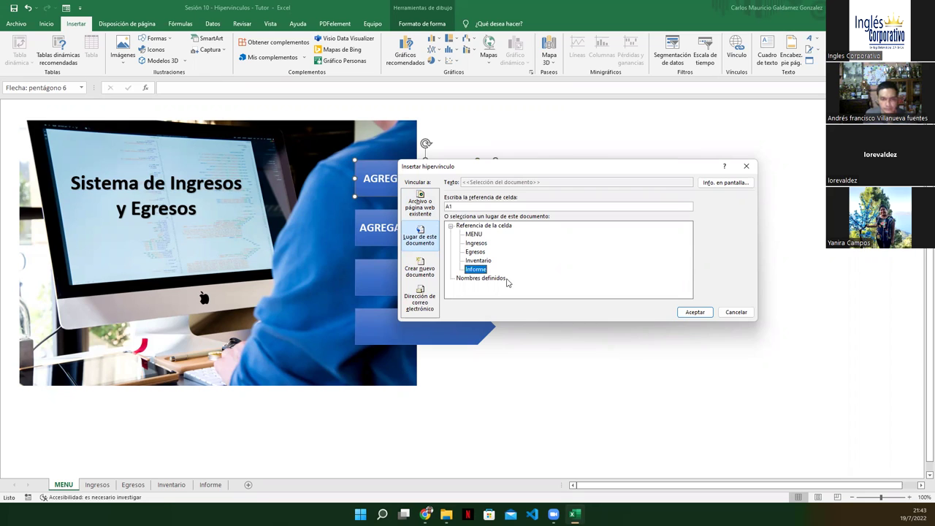
pyautogui.click(477, 260)
pyautogui.click(475, 270)
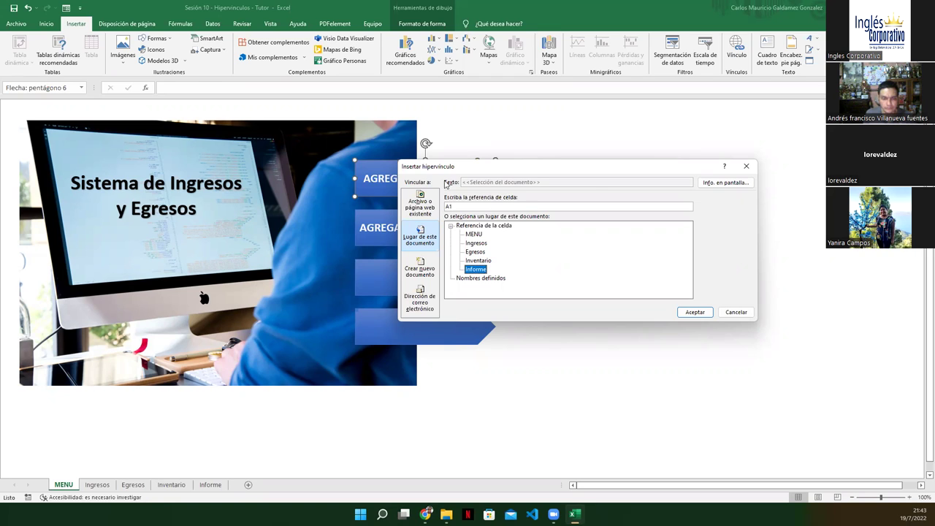
pyautogui.moveTo(430, 171); pyautogui.dragTo(509, 171)
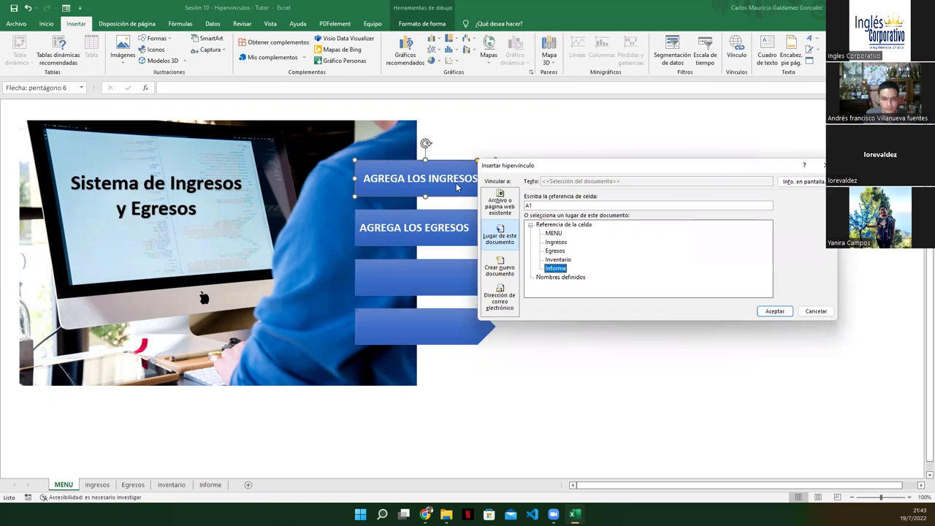
pyautogui.click(558, 243)
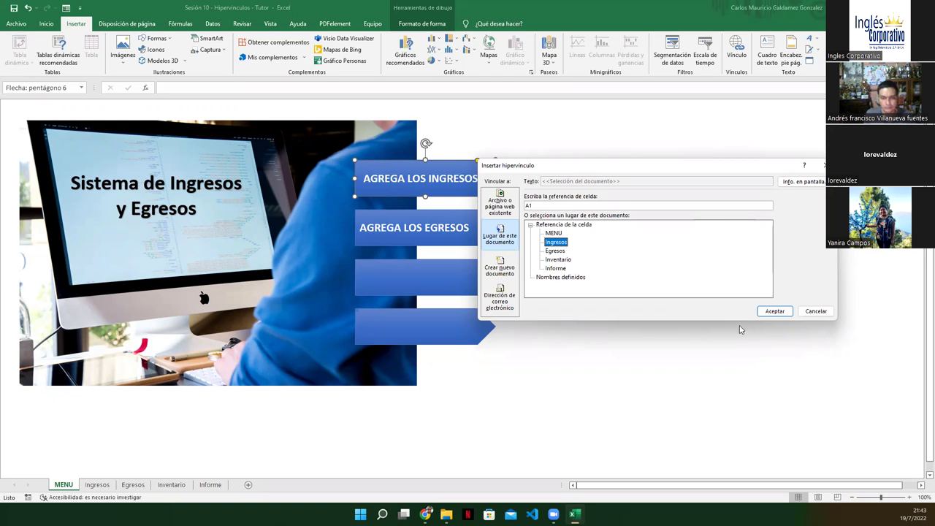
pyautogui.click(772, 311)
pyautogui.click(508, 209)
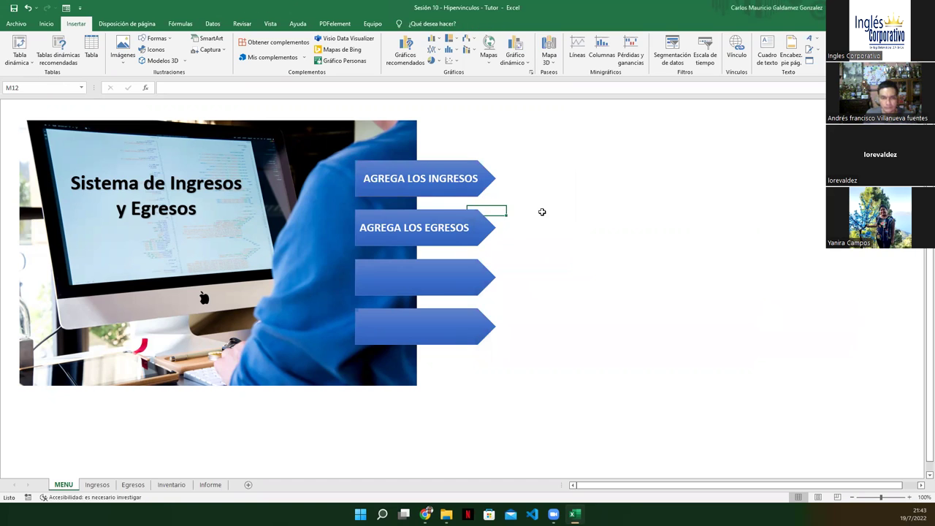
pyautogui.click(441, 187)
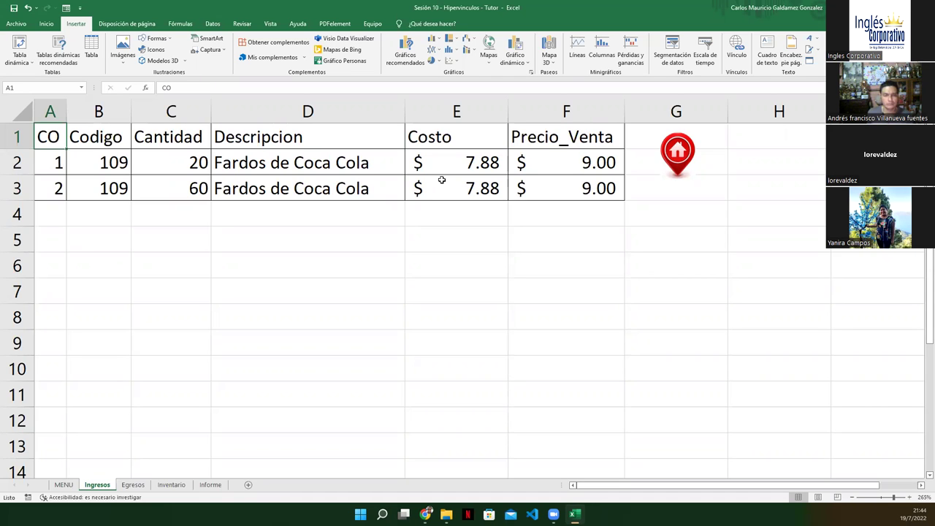
pyautogui.click(64, 484)
# Hyperlink the AGREGA LOS EGRESOS arrow to Egresos cell A1 via Lugar de este documento.
pyautogui.click(430, 222)
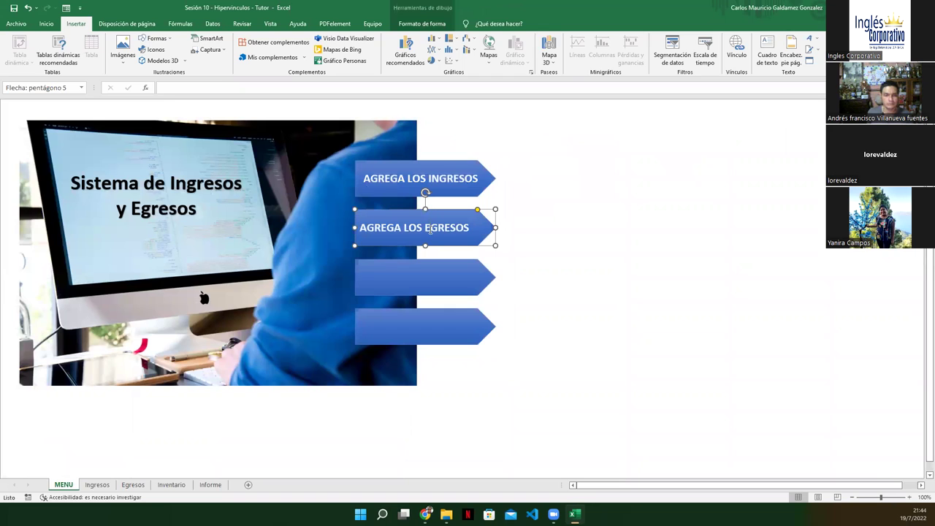
pyautogui.rightClick(431, 214)
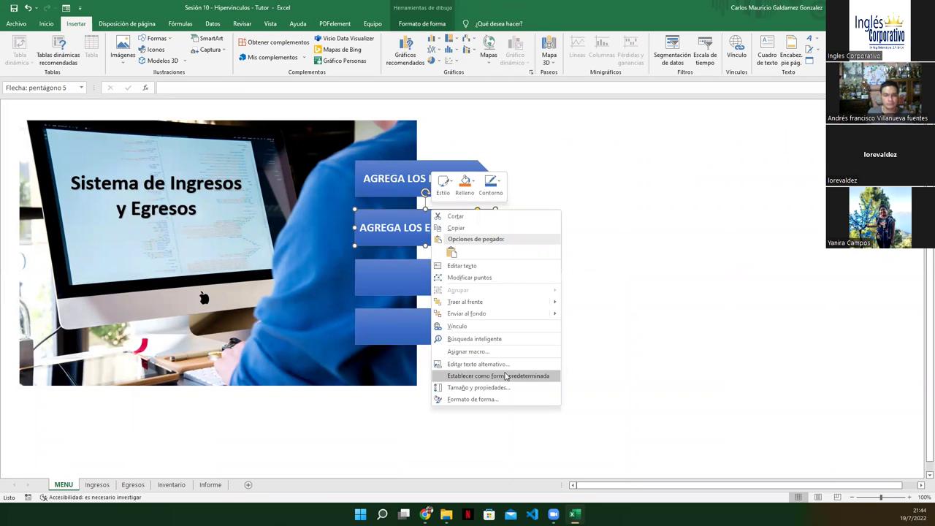
pyautogui.click(493, 325)
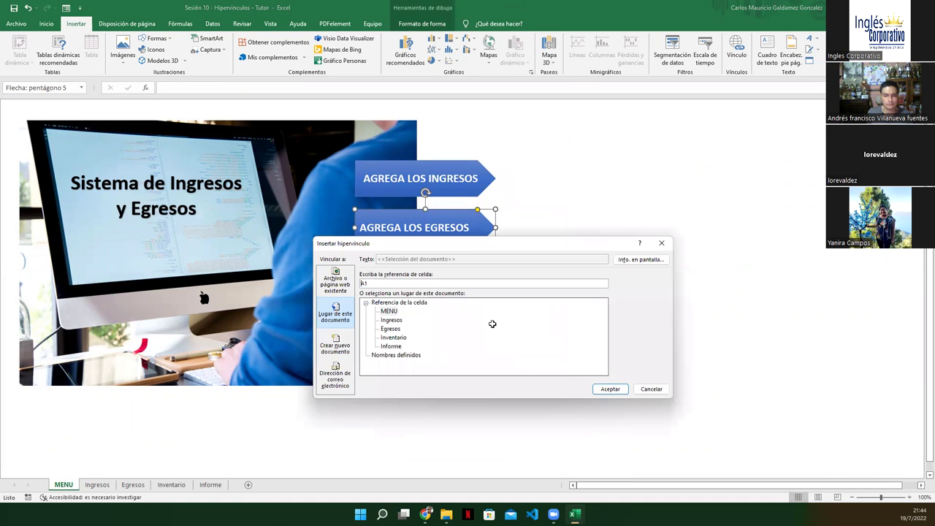
pyautogui.click(390, 329)
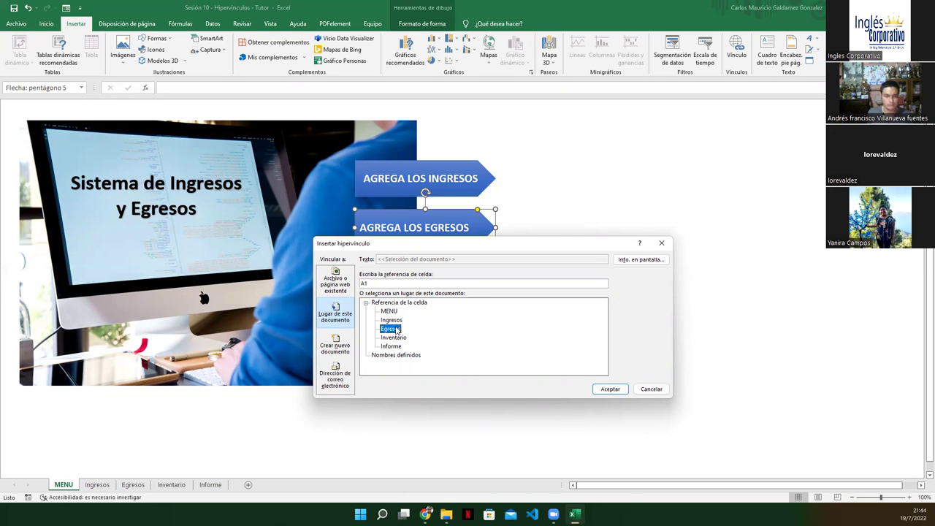
pyautogui.press('Left')
pyautogui.press('Left')
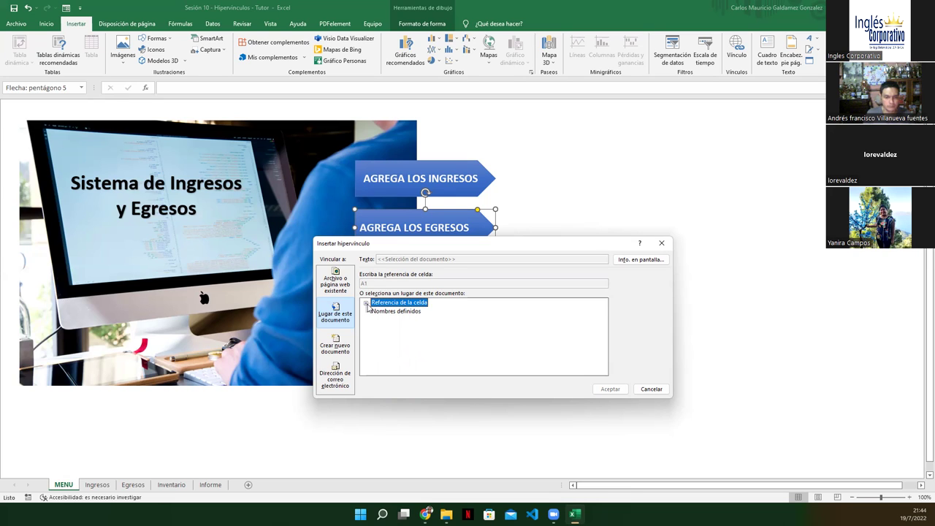
pyautogui.click(366, 303)
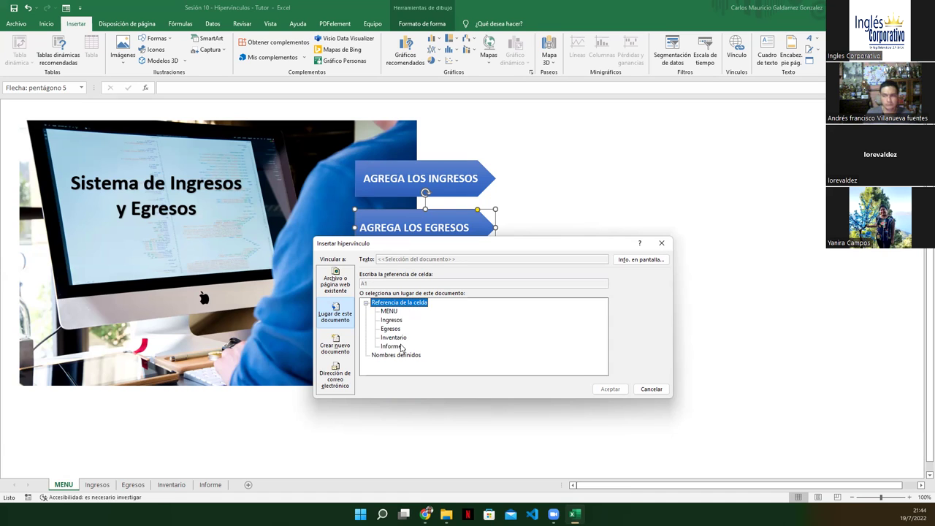
pyautogui.click(390, 329)
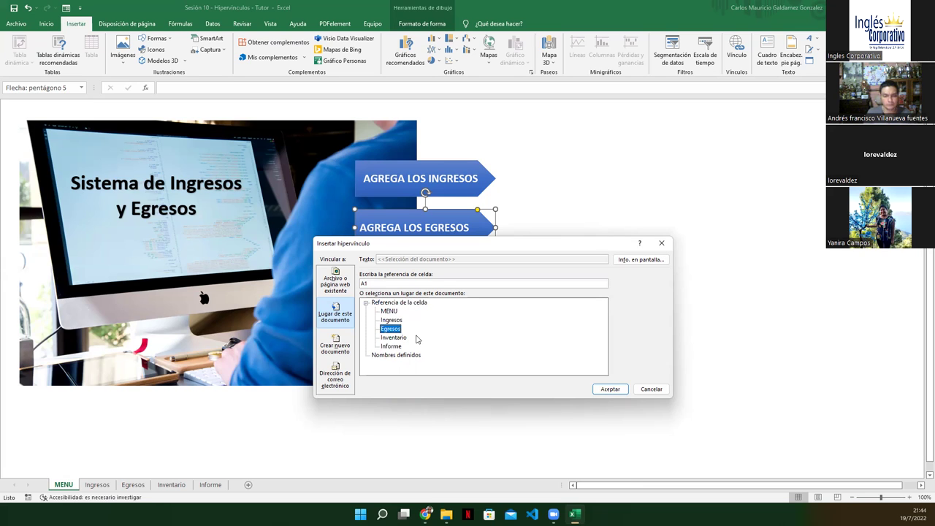
pyautogui.moveTo(411, 250); pyautogui.dragTo(634, 233)
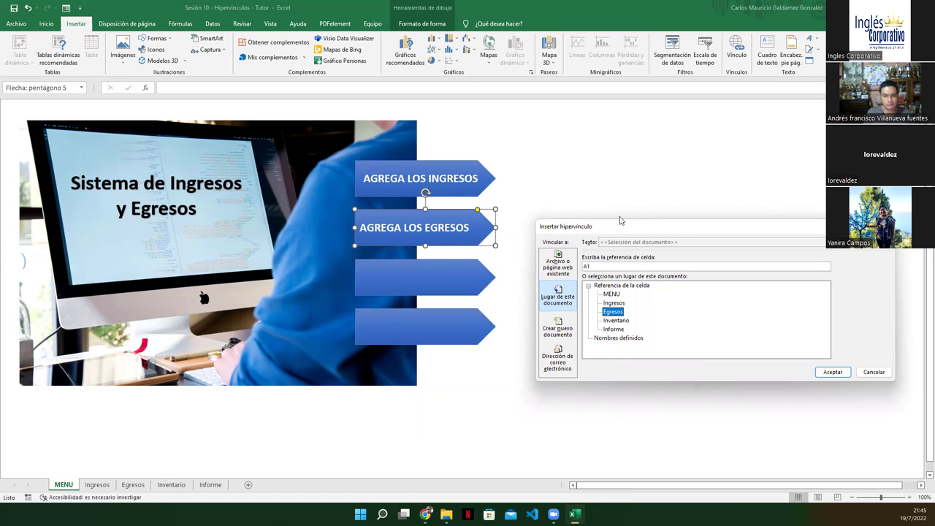
pyautogui.moveTo(629, 226); pyautogui.dragTo(595, 158)
pyautogui.click(801, 302)
pyautogui.click(563, 249)
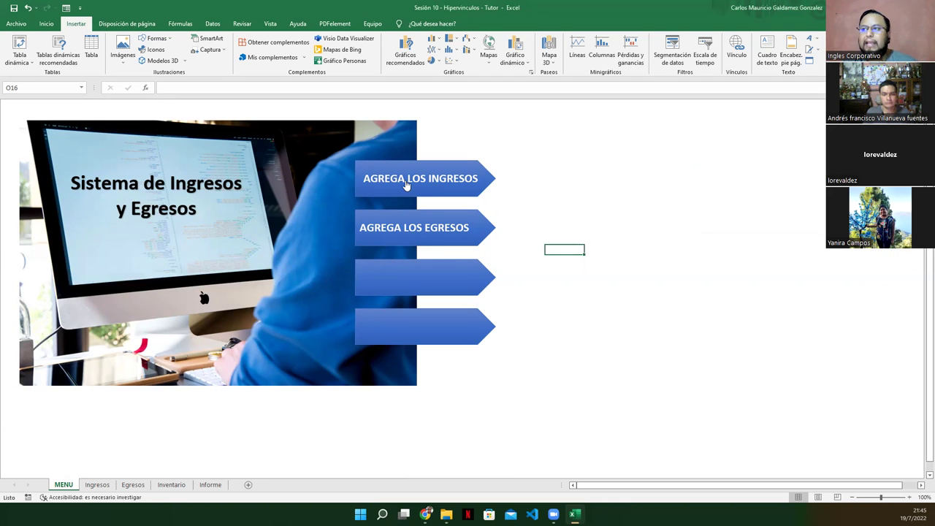
# Test both arrow links, jumping to Ingresos and Egresos and returning to MENU each time.
pyautogui.click(406, 182)
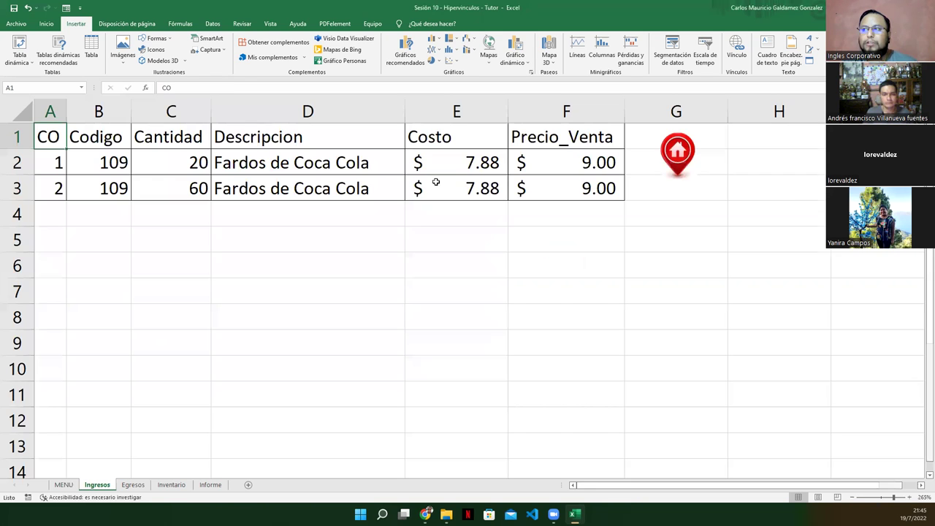
pyautogui.click(72, 486)
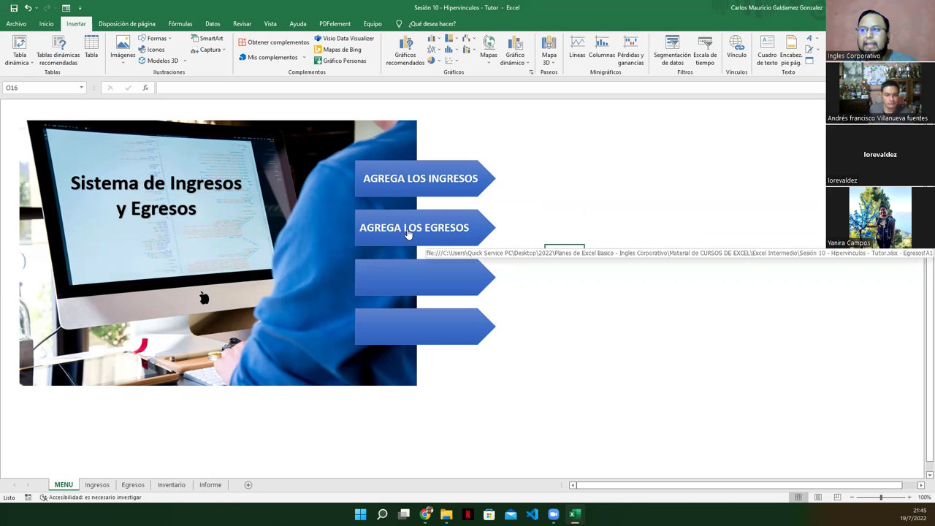
pyautogui.click(409, 230)
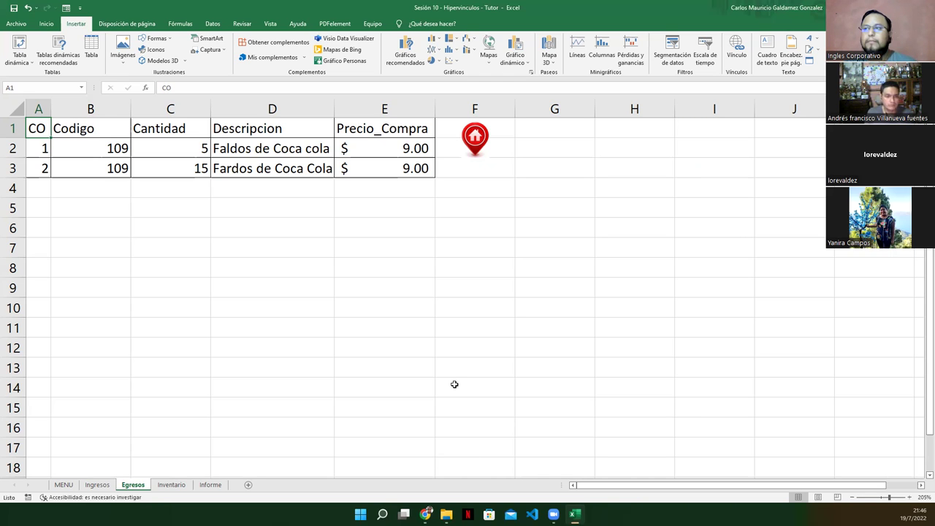
pyautogui.click(69, 484)
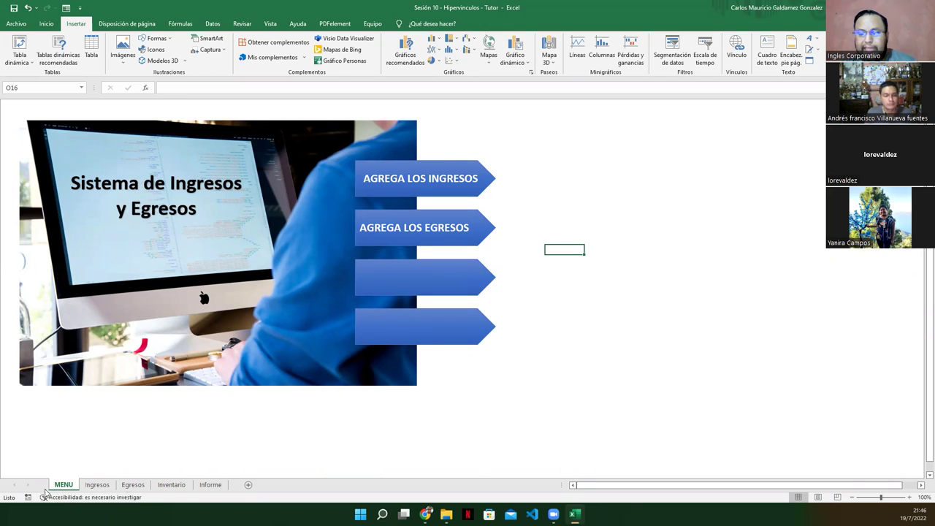
# Flip between the Inventario and Informe sheets, then return to an empty cell on MENU.
pyautogui.click(174, 485)
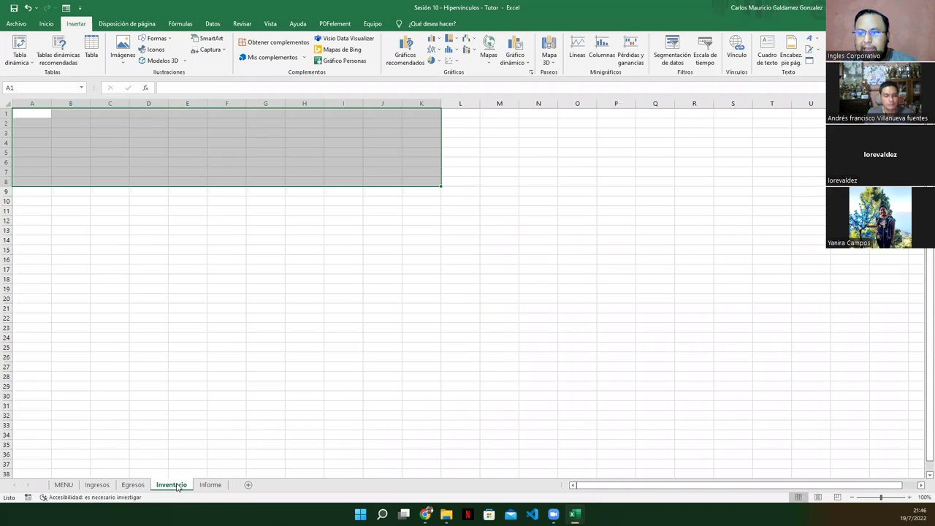
pyautogui.click(209, 485)
pyautogui.click(171, 485)
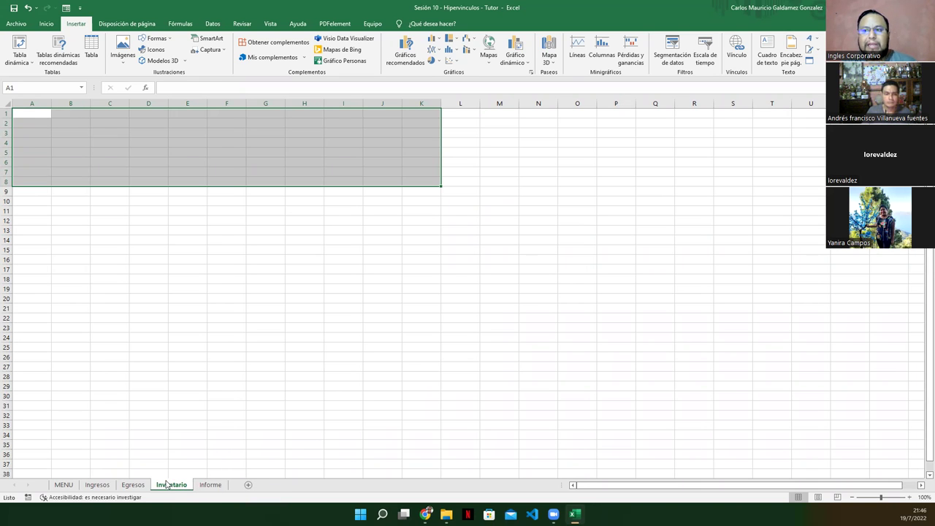
pyautogui.click(215, 486)
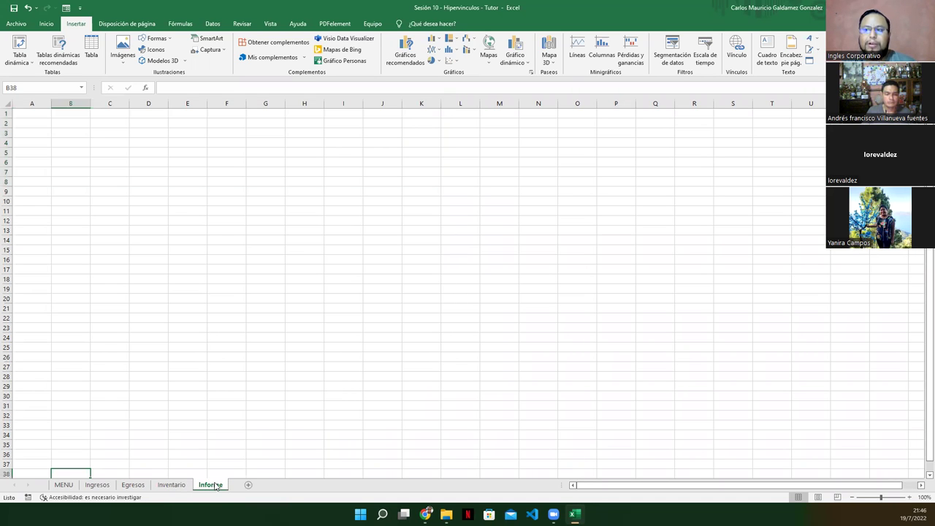
pyautogui.click(63, 485)
pyautogui.click(229, 415)
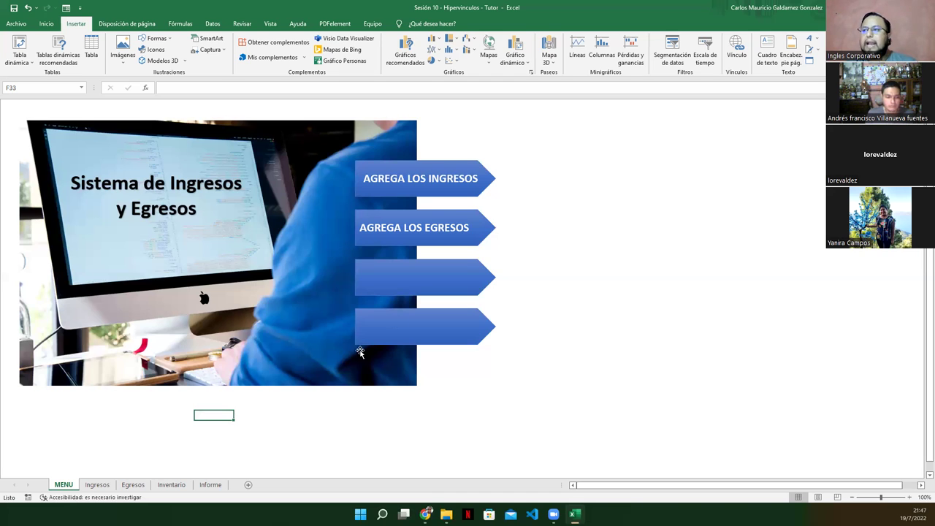
# Label the third, blank arrow 'Ir a Inventario'.
pyautogui.click(375, 269)
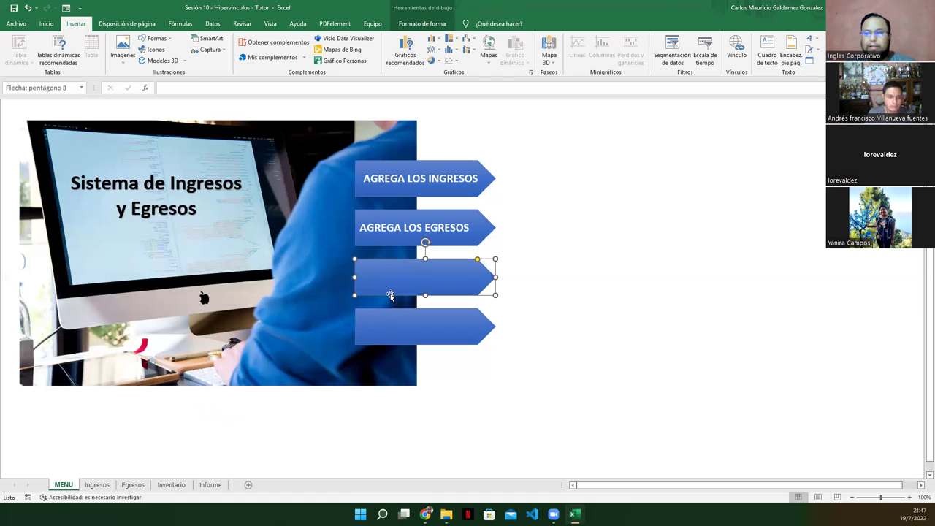
pyautogui.rightClick(386, 282)
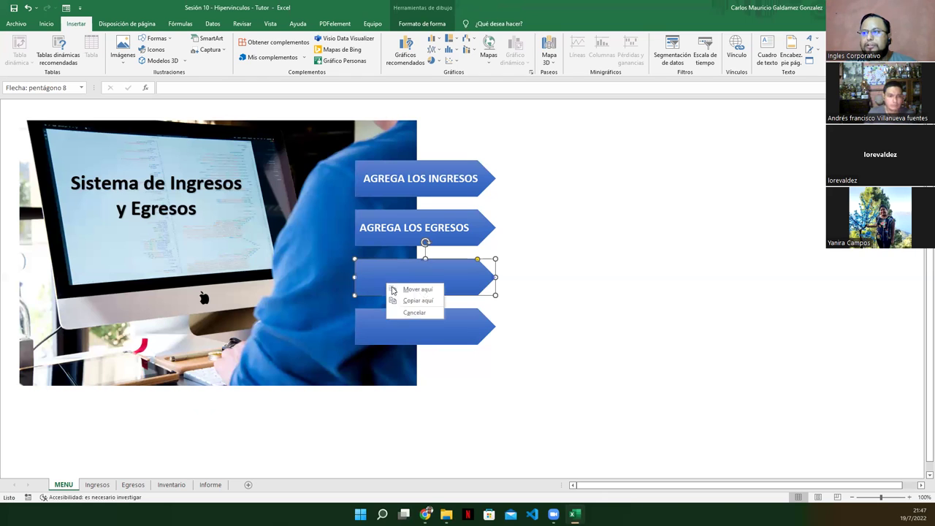
pyautogui.rightClick(382, 271)
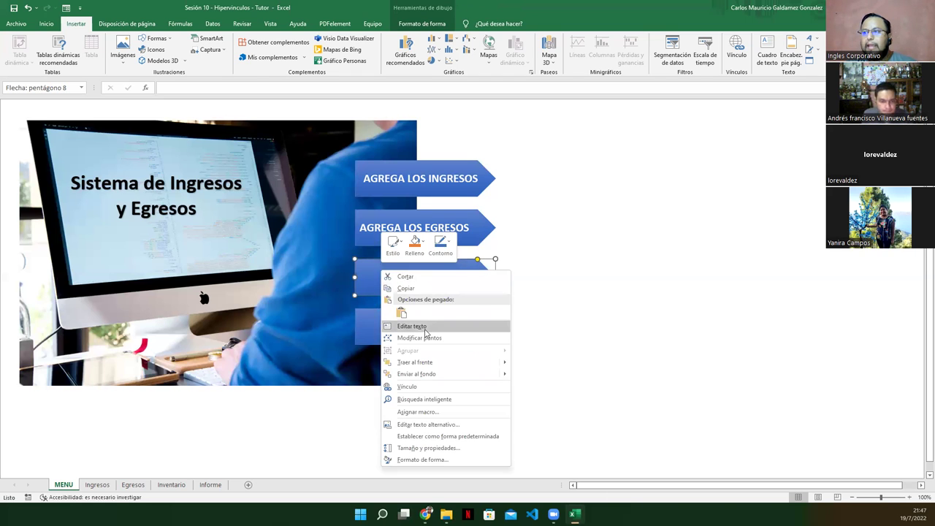
pyautogui.click(420, 327)
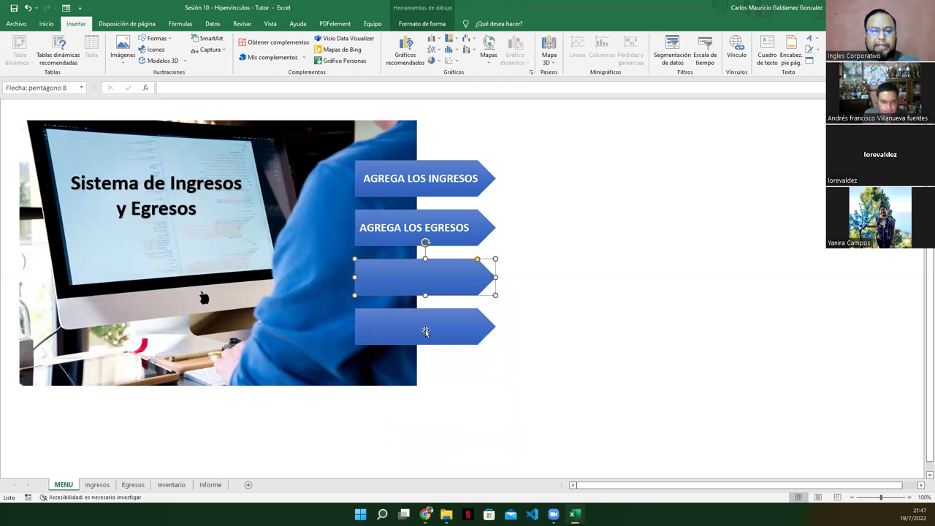
pyautogui.write('Ir a Inventario')
# Label the fourth, blank arrow 'Ir a Informe'.
pyautogui.click(425, 332)
pyautogui.rightClick(425, 330)
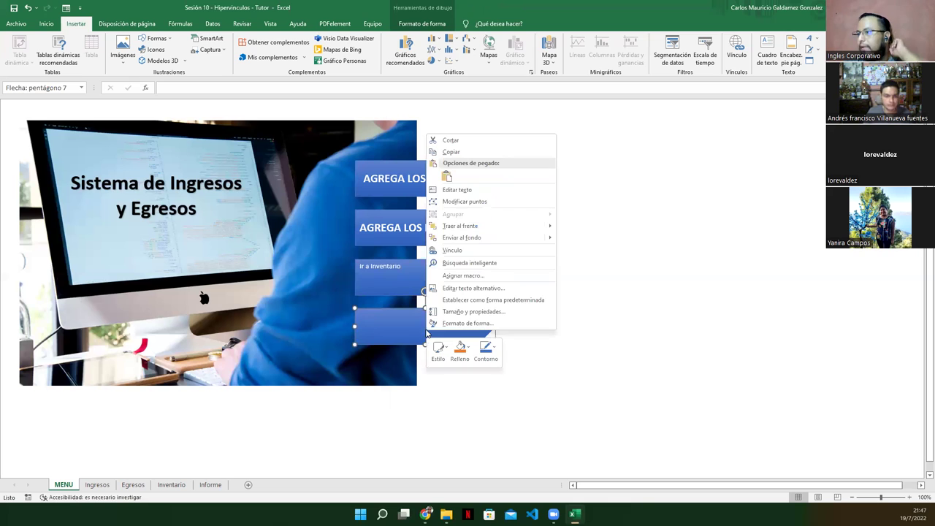
pyautogui.click(455, 192)
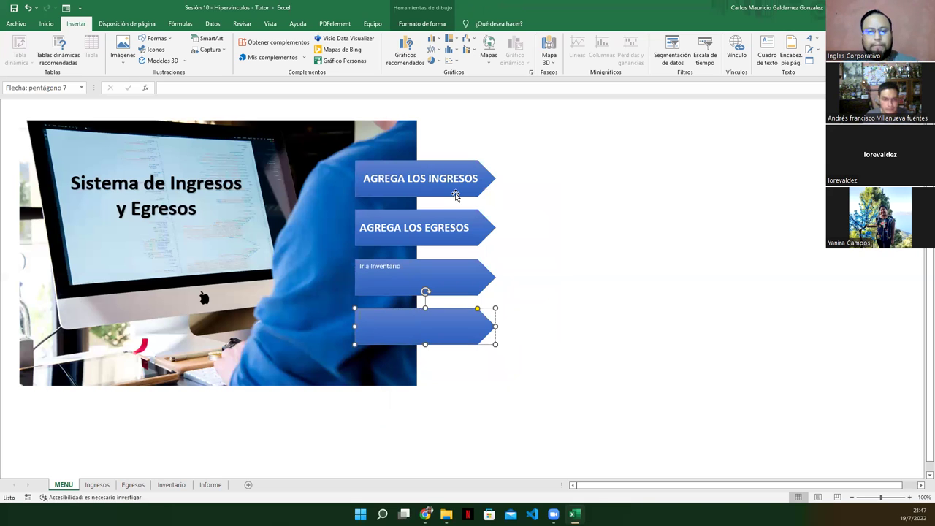
pyautogui.write('Ir a Informe')
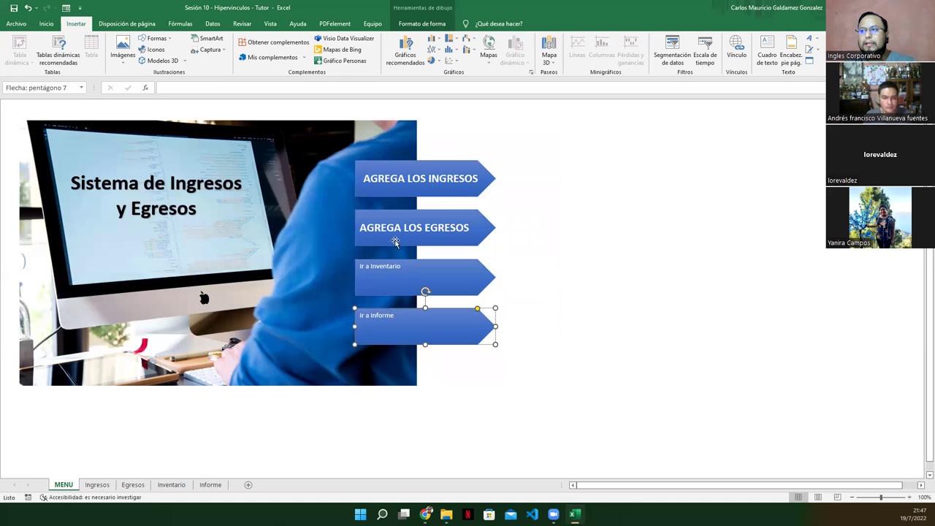
pyautogui.click(394, 229)
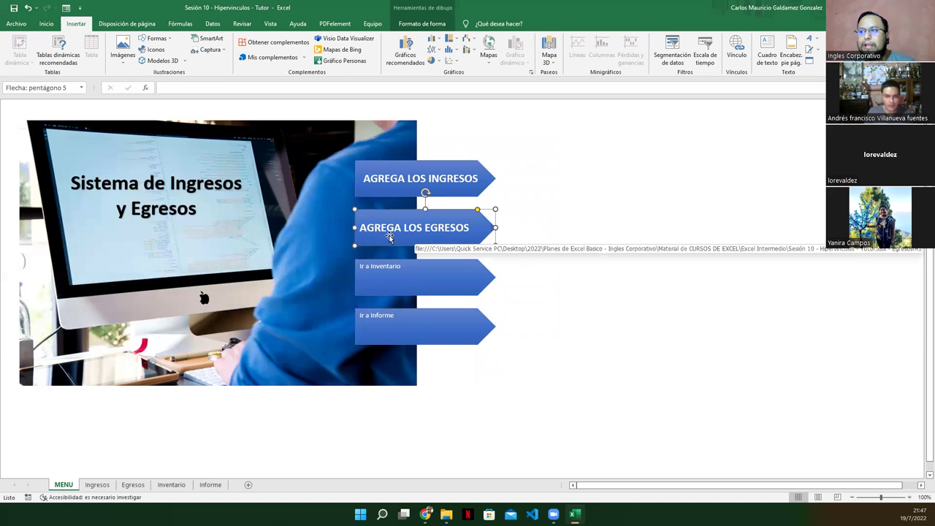
# Centre the arrow labels and make the two new labels bold at font size 18.
pyautogui.click(46, 23)
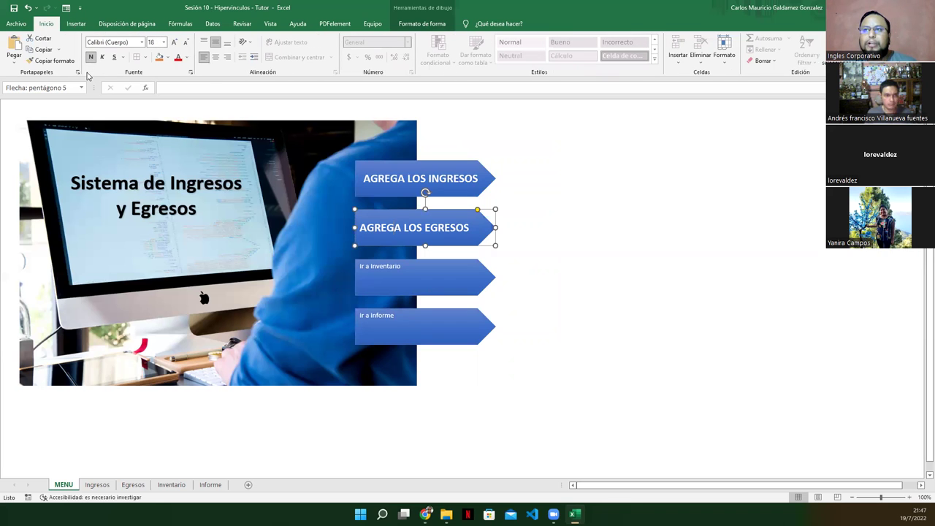
pyautogui.click(215, 56)
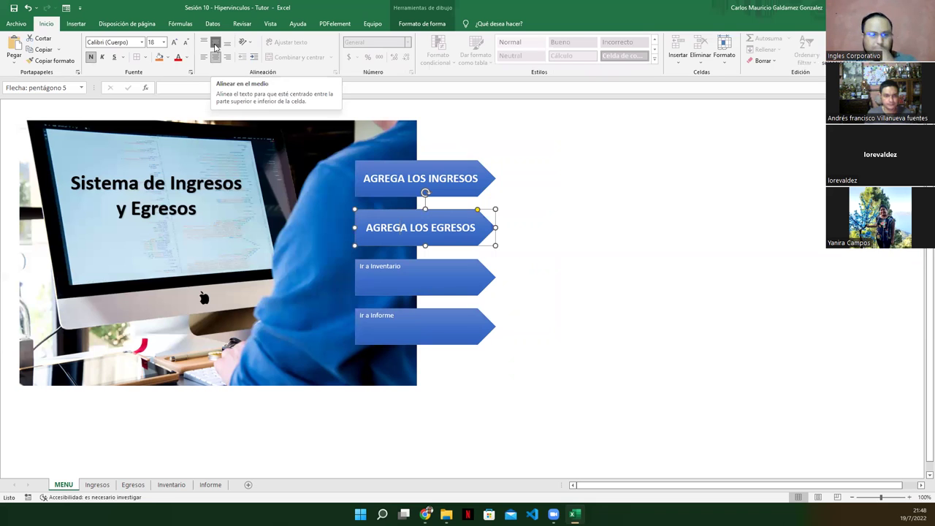
pyautogui.click(418, 278)
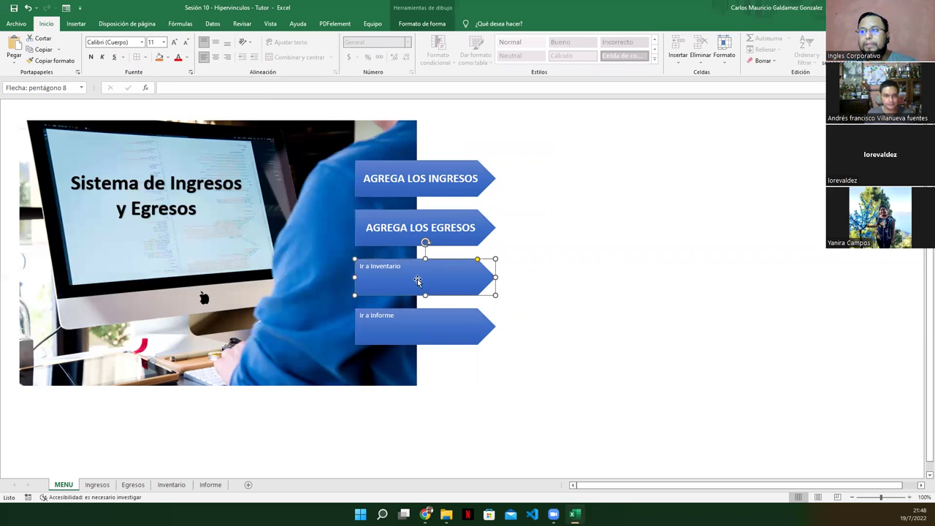
pyautogui.keyDown('shift'); pyautogui.click(420, 341); pyautogui.keyUp('shift')
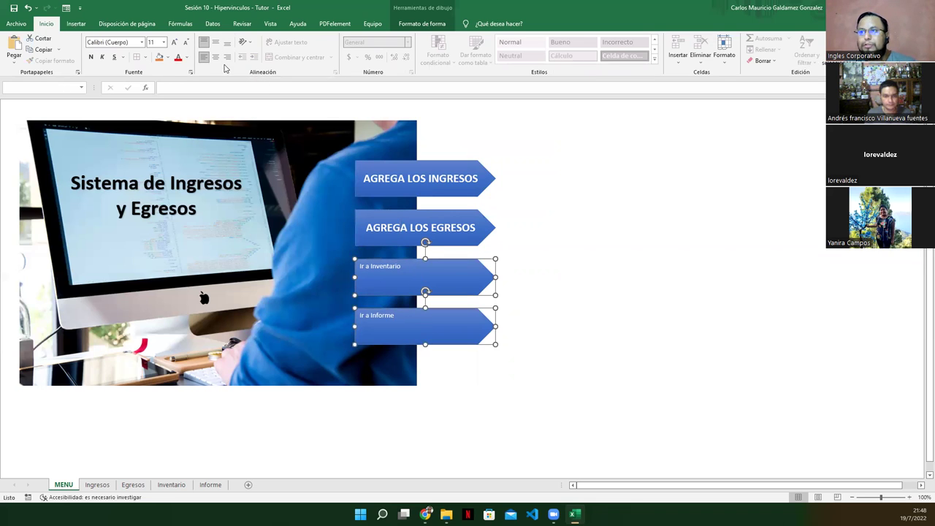
pyautogui.click(216, 56)
pyautogui.click(216, 43)
pyautogui.click(175, 43)
pyautogui.click(175, 42)
pyautogui.click(175, 42)
pyautogui.click(174, 43)
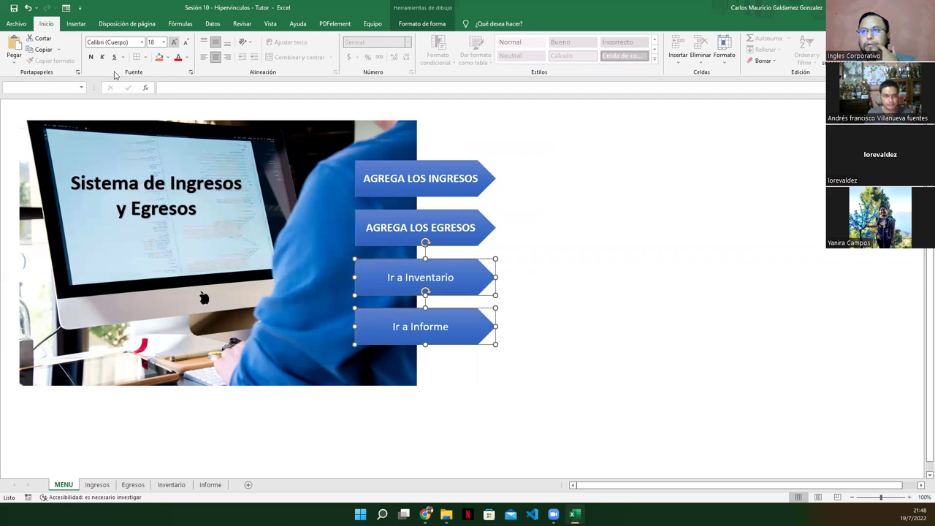
pyautogui.click(90, 57)
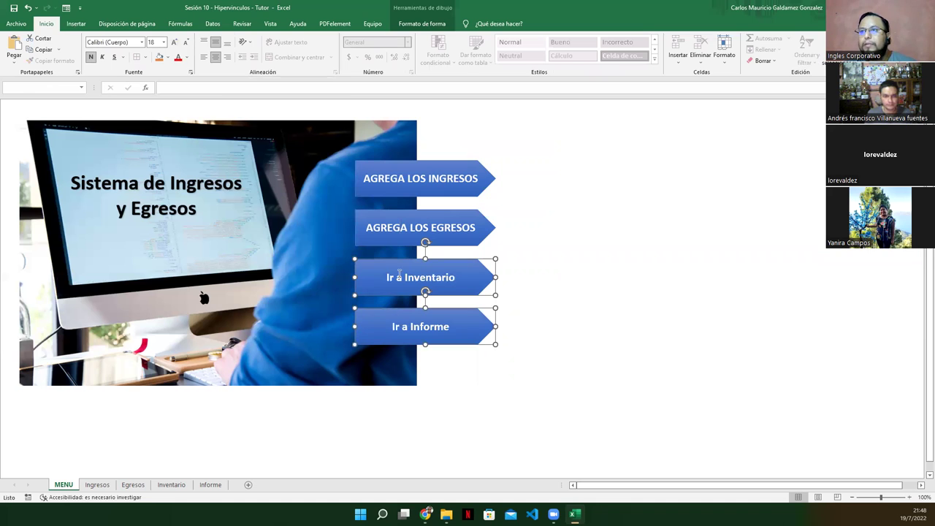
# Retype the new labels in capitals as 'IR A INVENTARIO' and 'IR A INFORME'.
pyautogui.rightClick(410, 227)
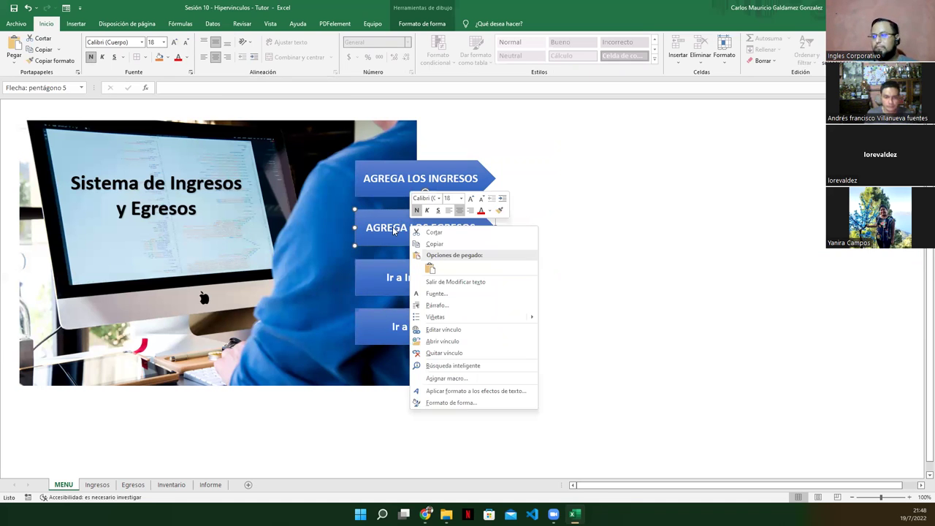
pyautogui.press('Escape')
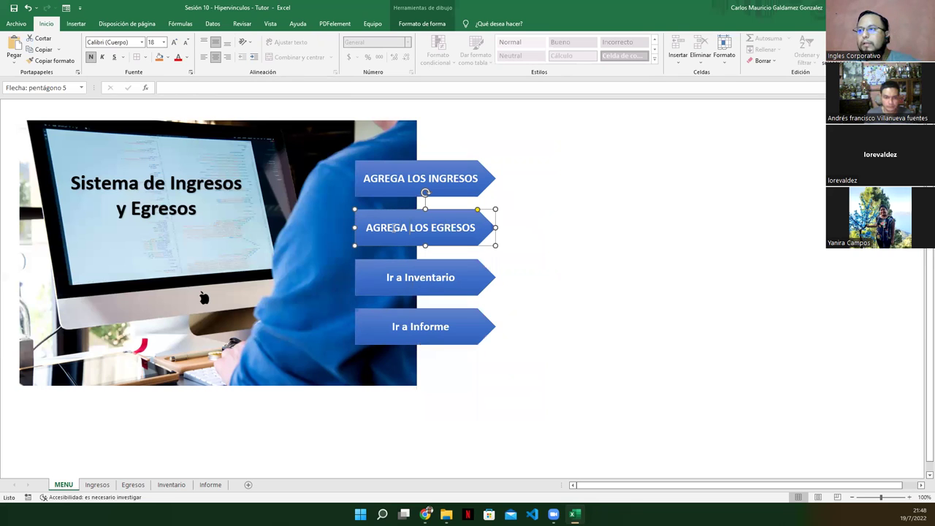
pyautogui.keyDown('ctrl'); pyautogui.click(396, 279); pyautogui.keyUp('ctrl')
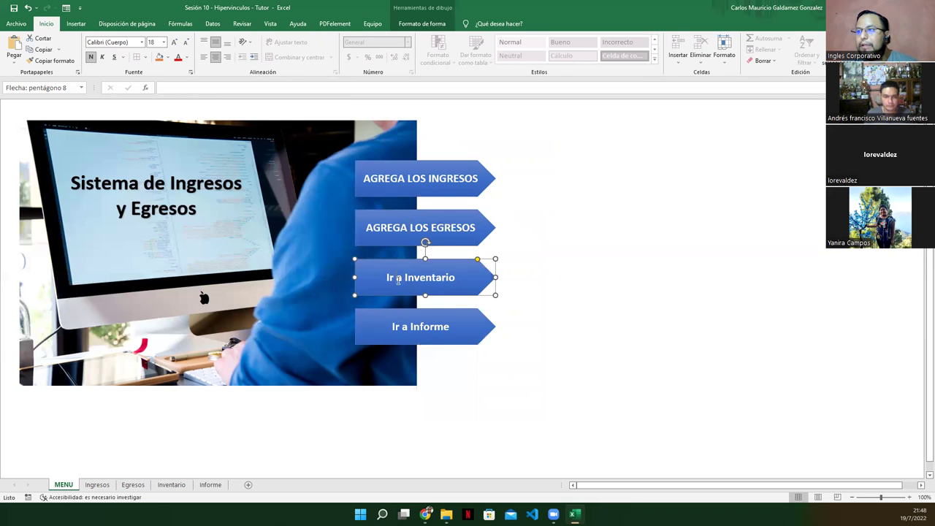
pyautogui.tripleClick(399, 277)
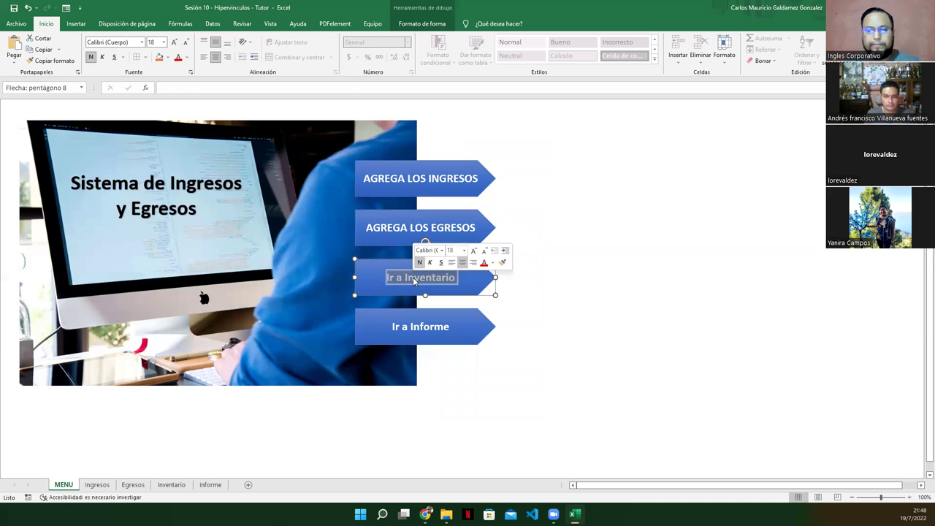
pyautogui.write('IR A INVENTARIO')
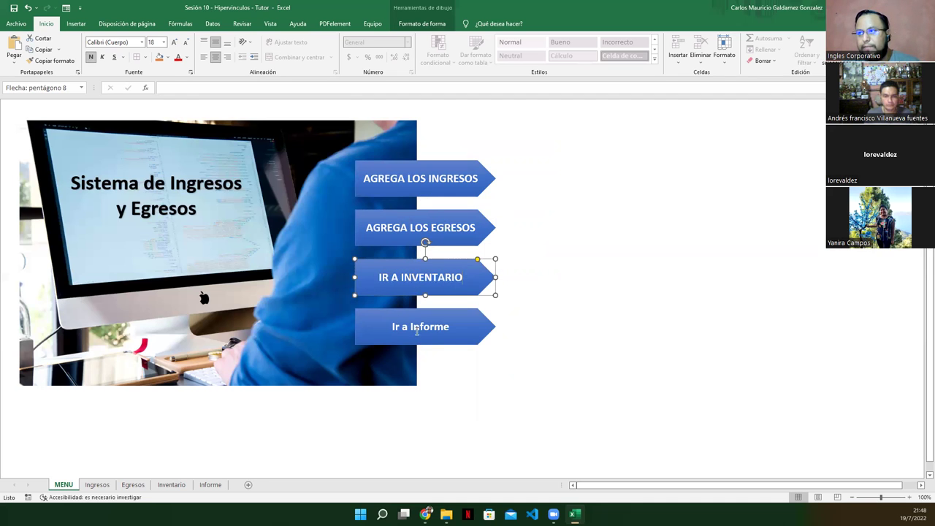
pyautogui.tripleClick(418, 330)
pyautogui.write('IR A INFORME')
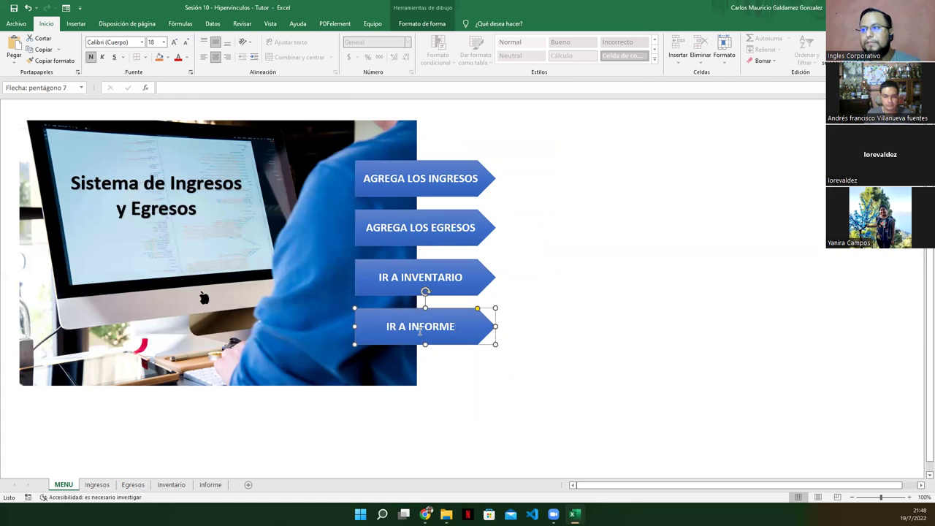
pyautogui.click(428, 417)
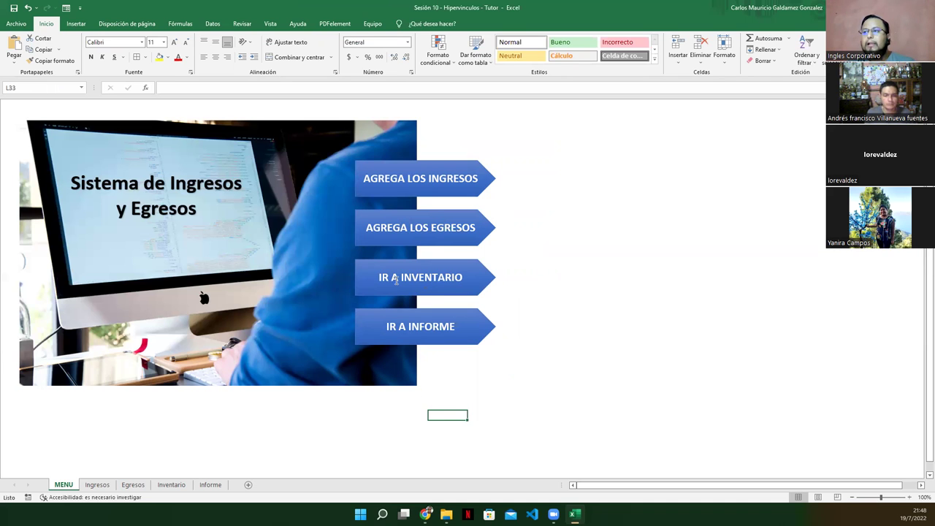
pyautogui.rightClick(398, 293)
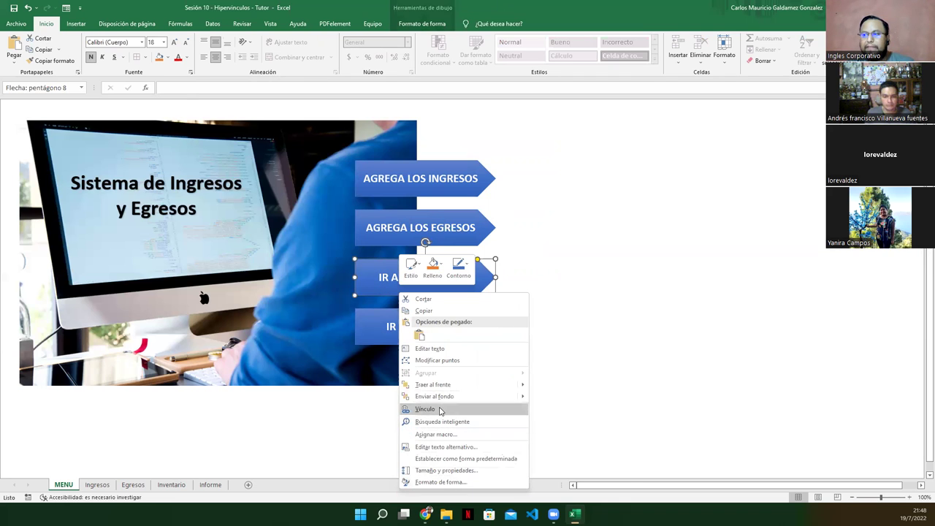
pyautogui.click(438, 409)
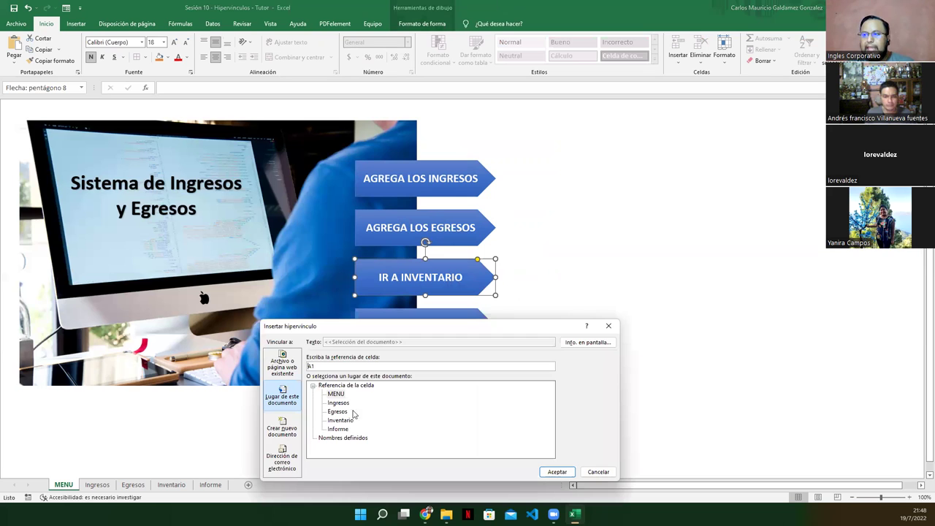
pyautogui.click(346, 422)
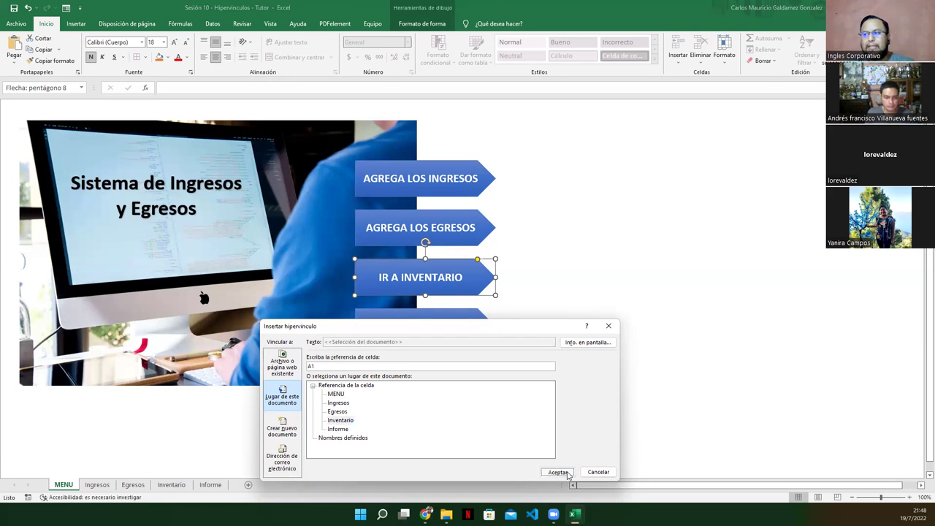
pyautogui.click(559, 472)
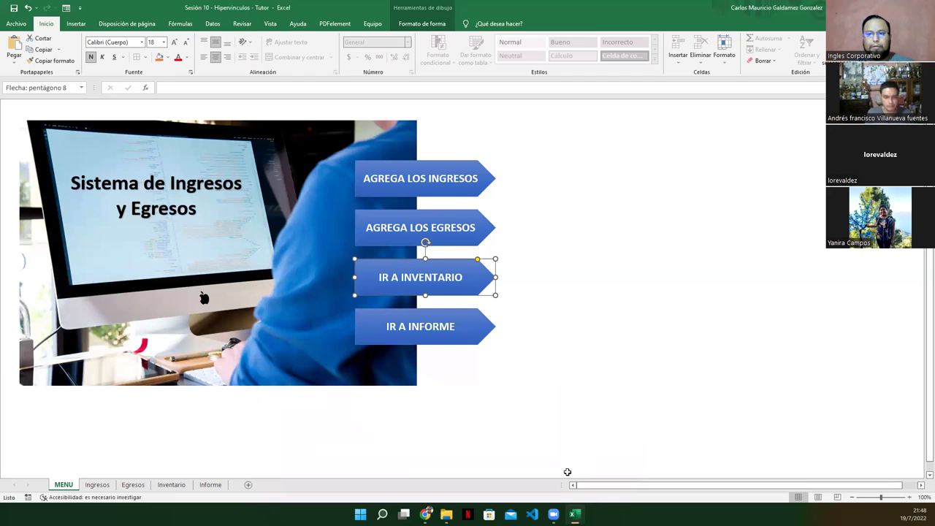
pyautogui.click(638, 351)
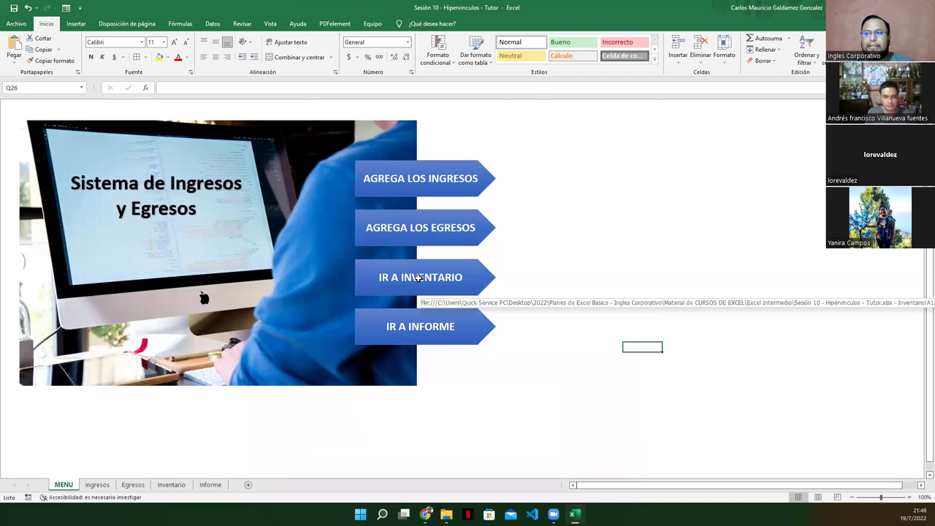
pyautogui.click(421, 283)
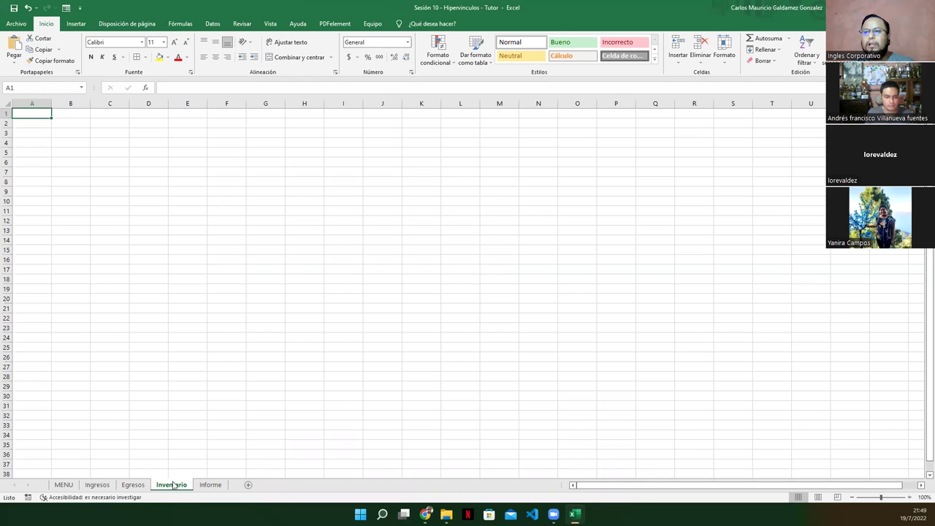
pyautogui.click(64, 485)
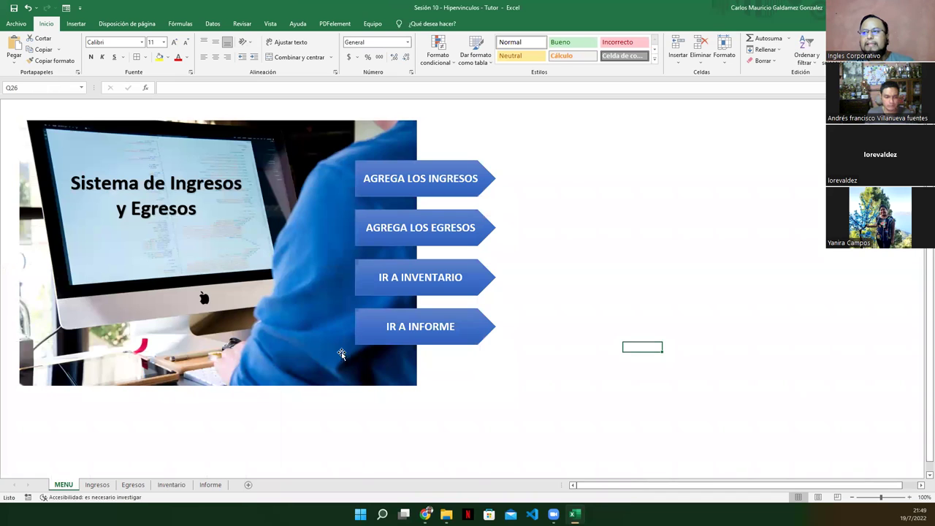
# Hyperlink the IR A INFORME arrow to the Informe sheet in this document.
pyautogui.rightClick(416, 334)
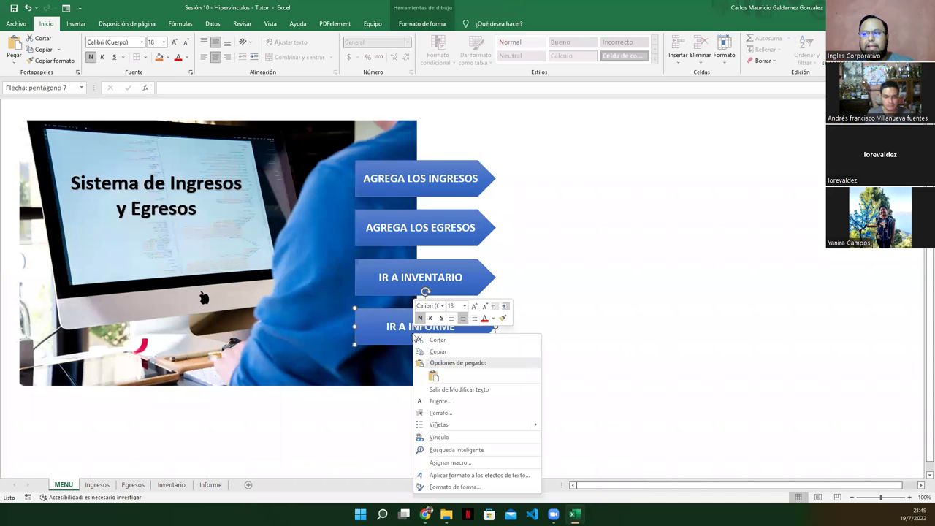
pyautogui.click(385, 343)
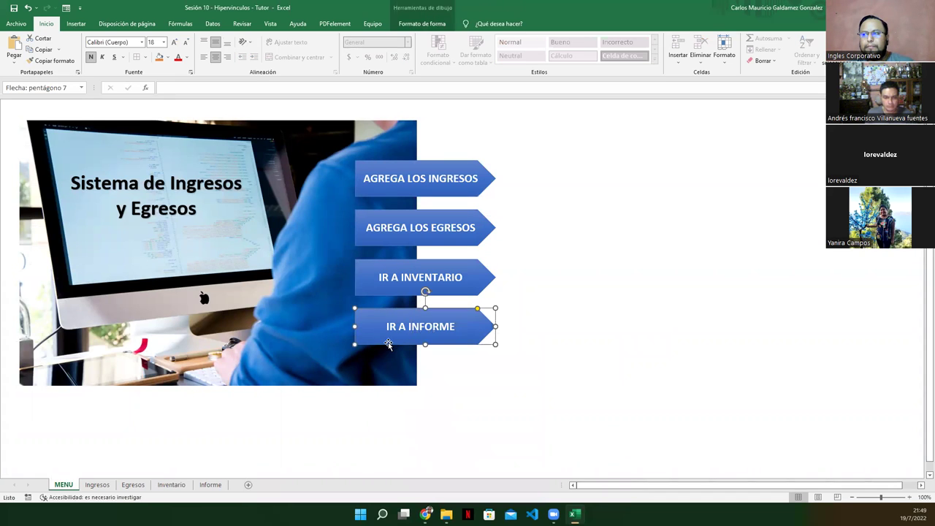
pyautogui.rightClick(388, 344)
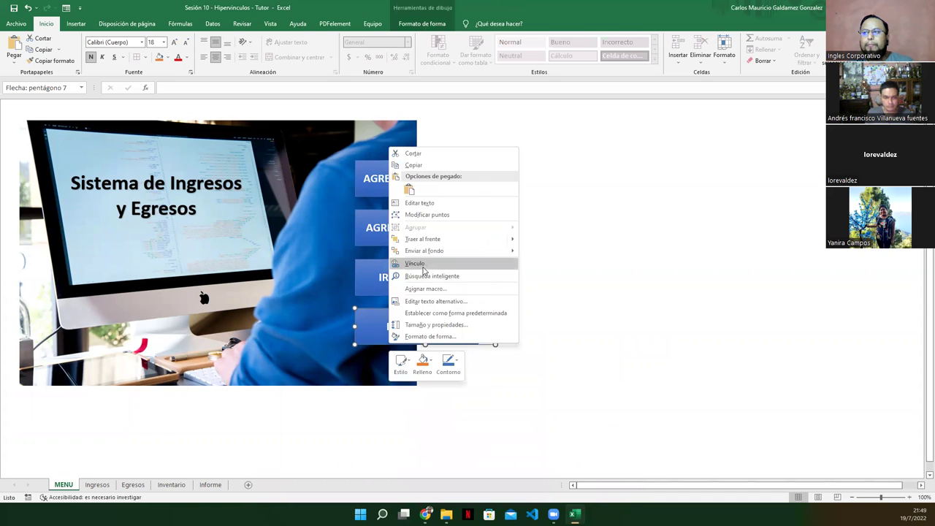
pyautogui.click(422, 264)
pyautogui.click(320, 289)
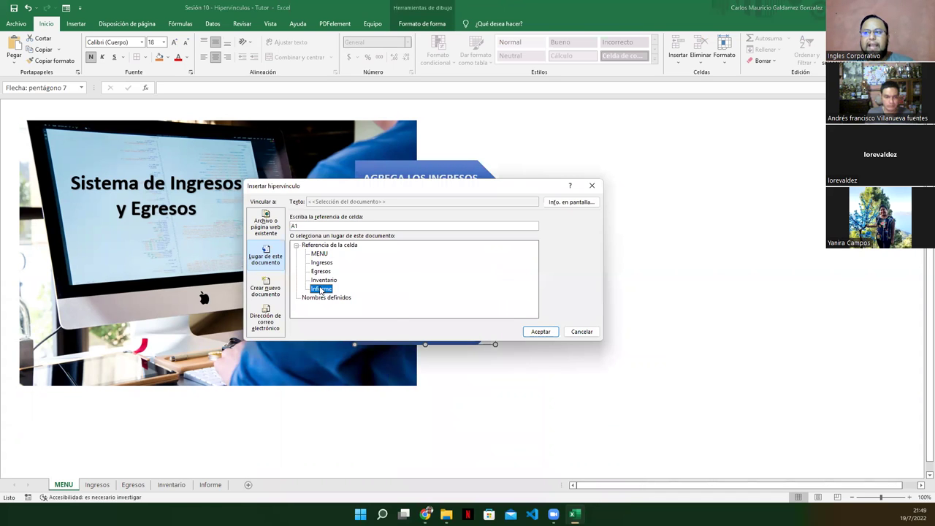
pyautogui.click(541, 331)
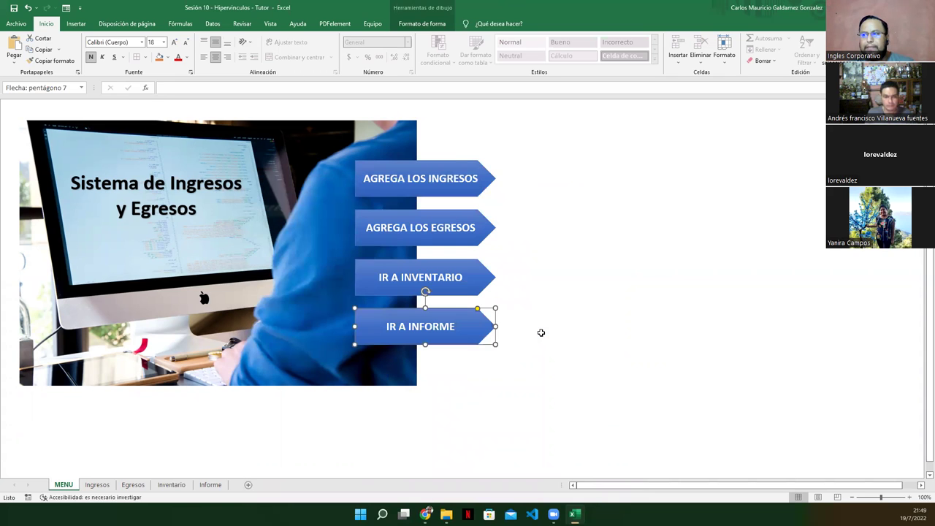
pyautogui.click(510, 412)
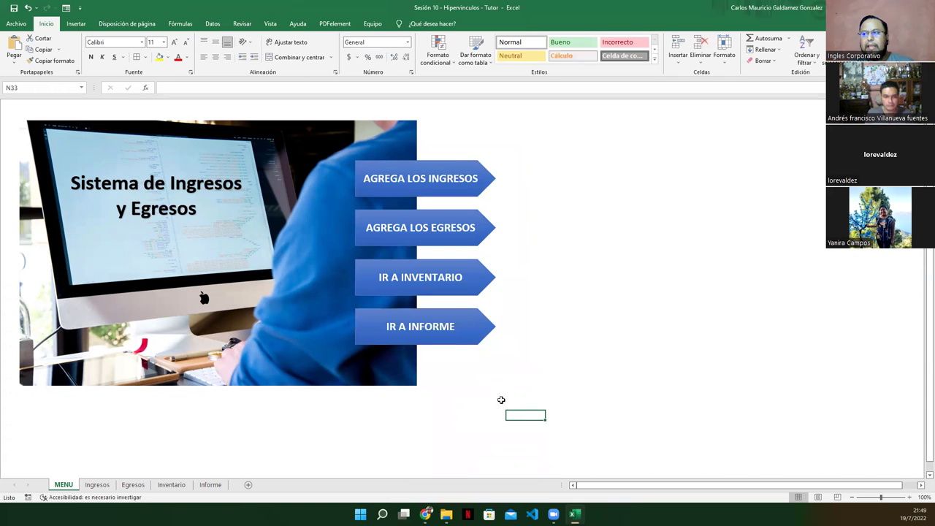
# Test the IR A INFORME link, then return to the MENU sheet.
pyautogui.click(373, 333)
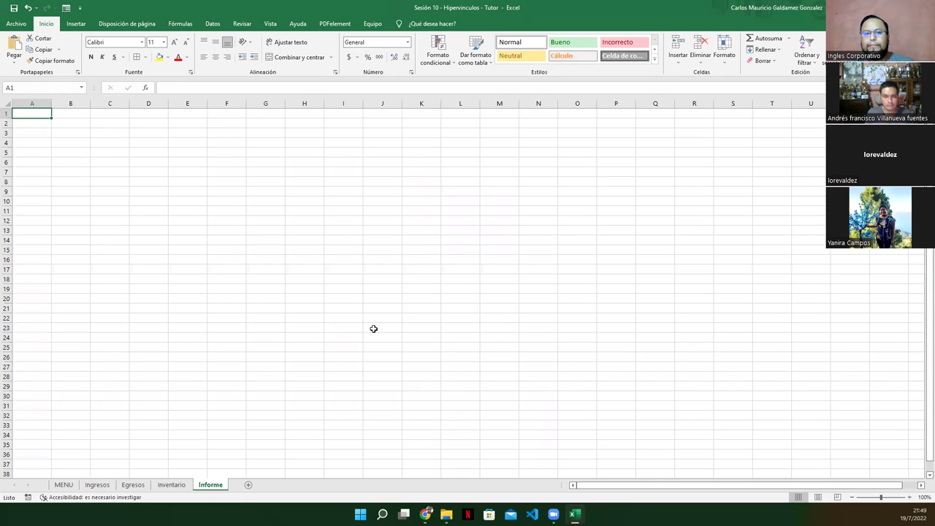
pyautogui.click(173, 485)
pyautogui.click(71, 487)
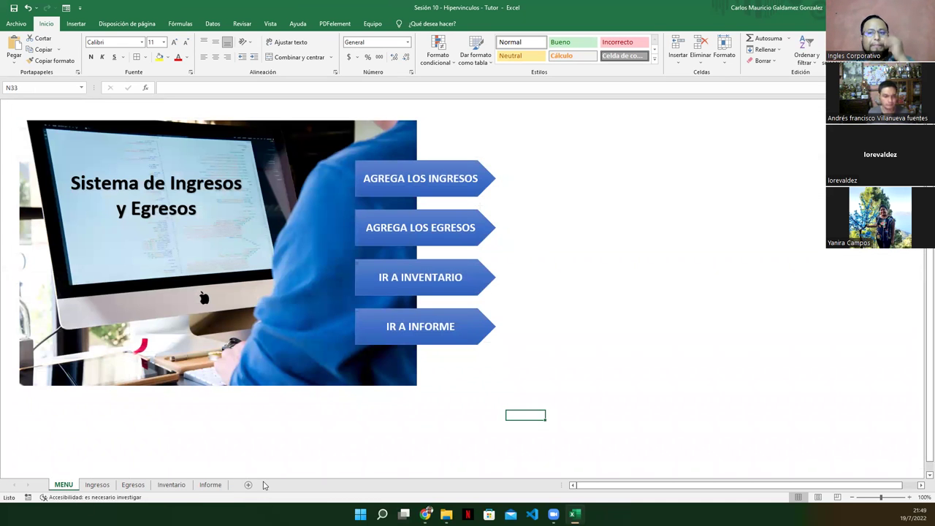
pyautogui.click(172, 485)
pyautogui.click(212, 485)
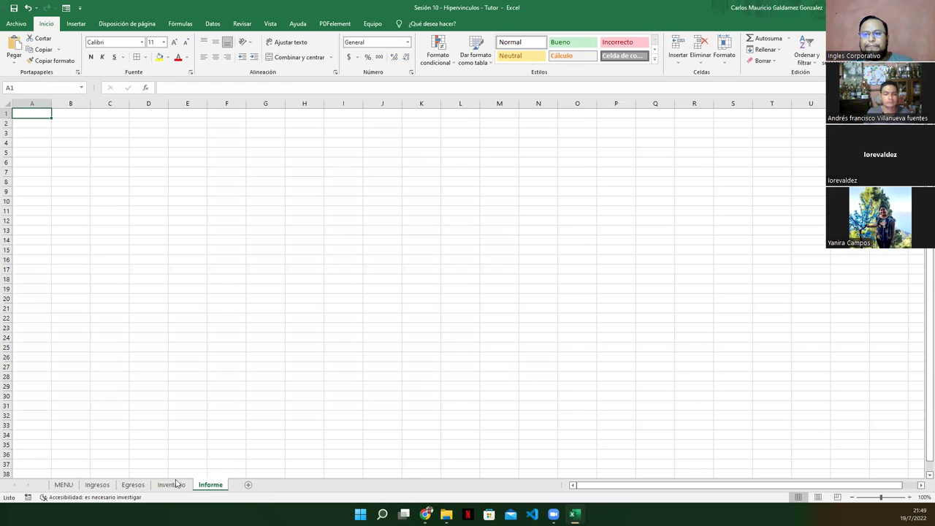
pyautogui.click(63, 485)
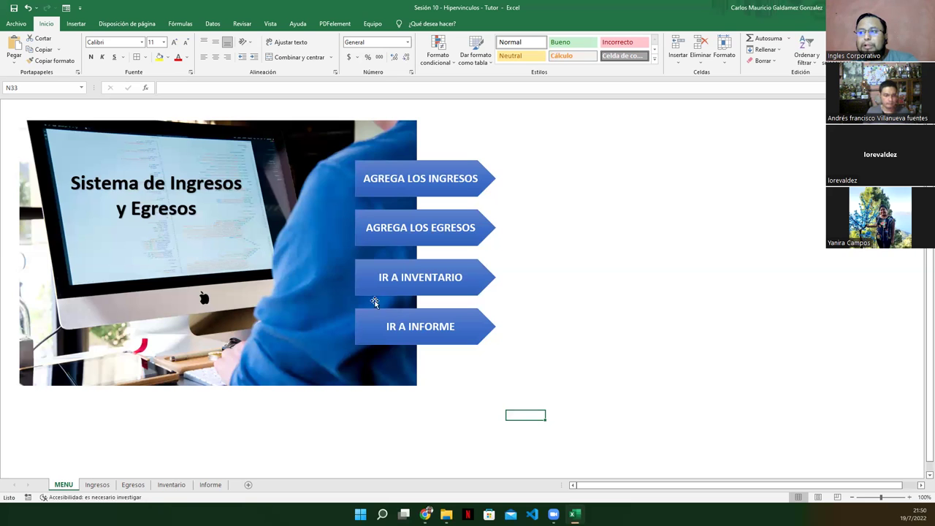
pyautogui.click(428, 276)
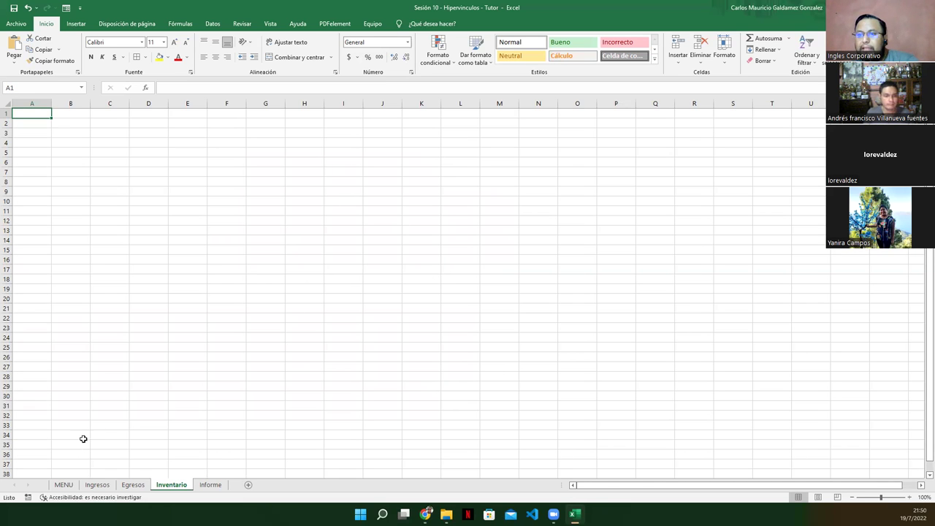
pyautogui.click(64, 484)
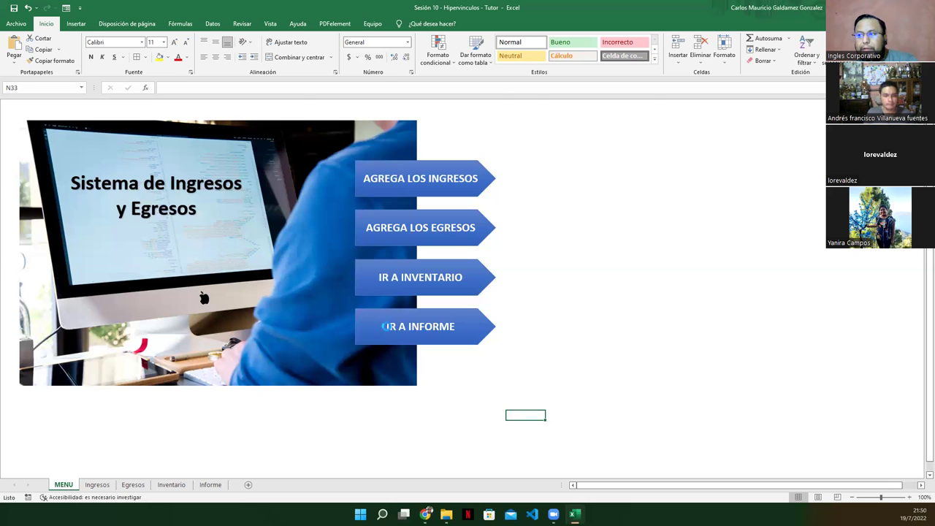
pyautogui.click(381, 329)
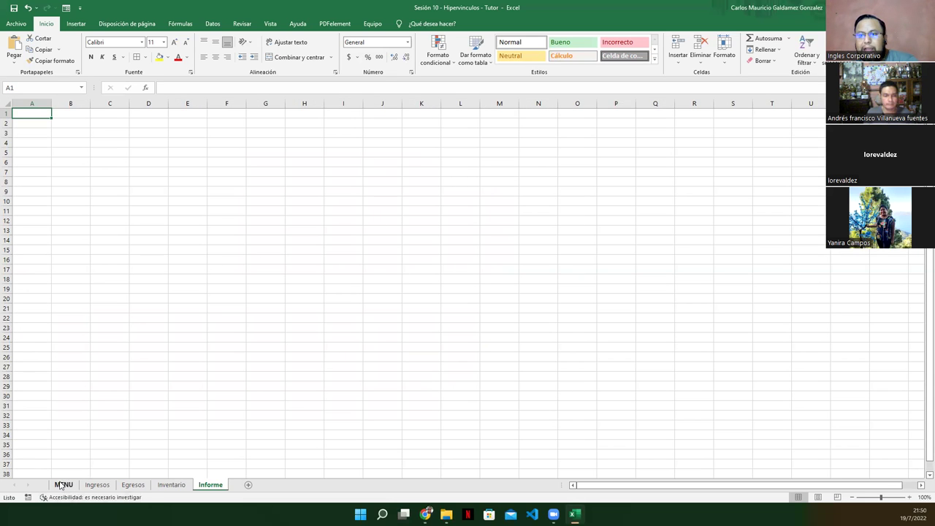
pyautogui.click(64, 485)
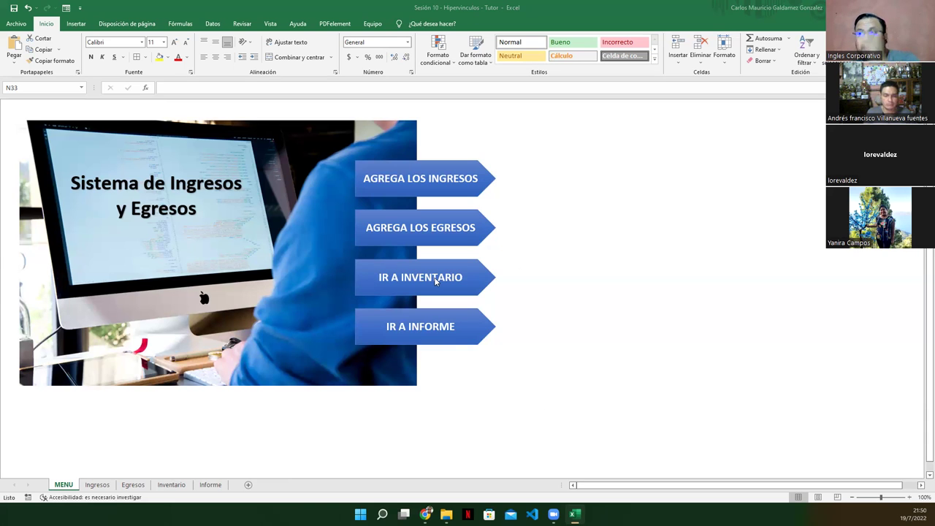
# Copy the red home pin from the Ingresos sheet.
pyautogui.click(101, 485)
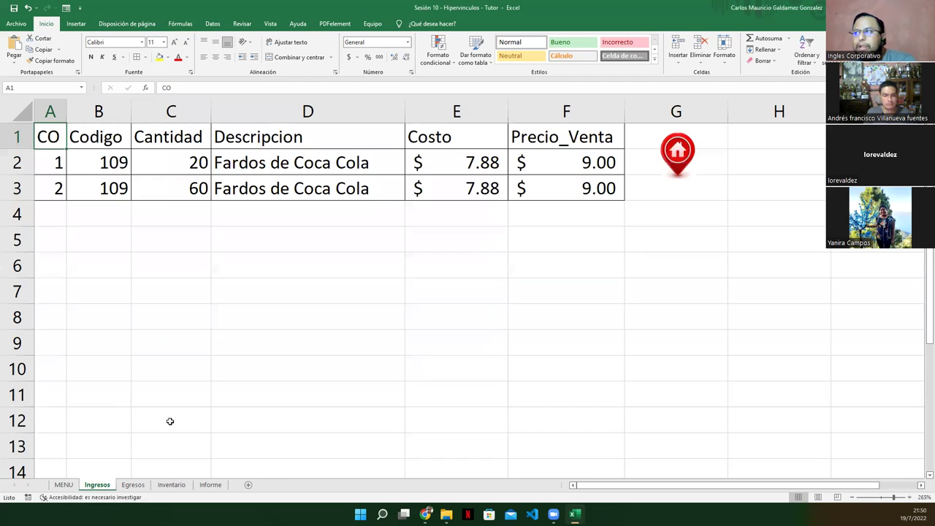
pyautogui.rightClick(679, 149)
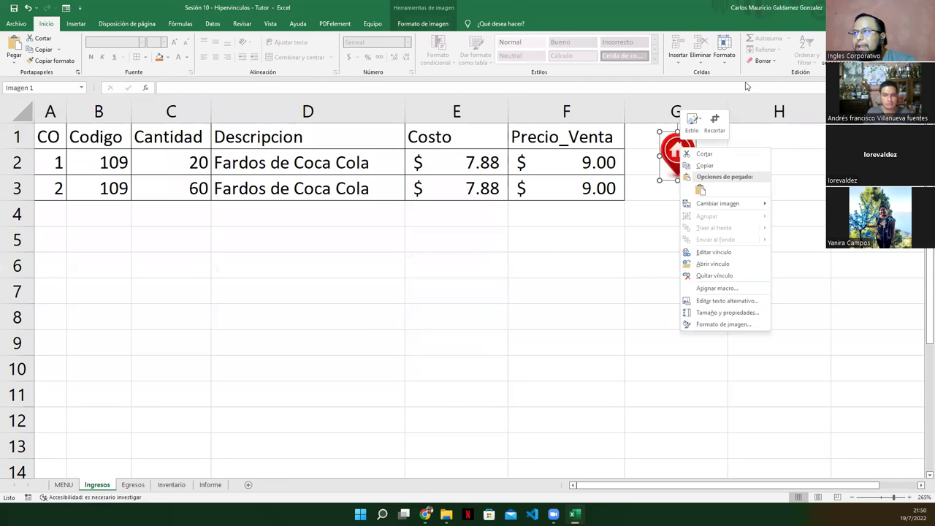
pyautogui.press('Escape')
pyautogui.rightClick(676, 154)
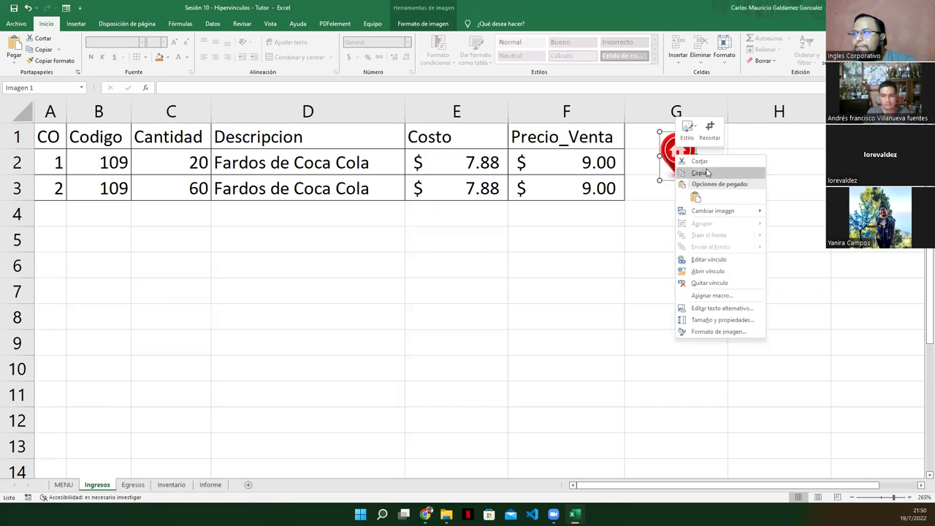
pyautogui.click(700, 172)
# Paste the home pin at J2 on Inventario and test its link to MENU.
pyautogui.click(172, 485)
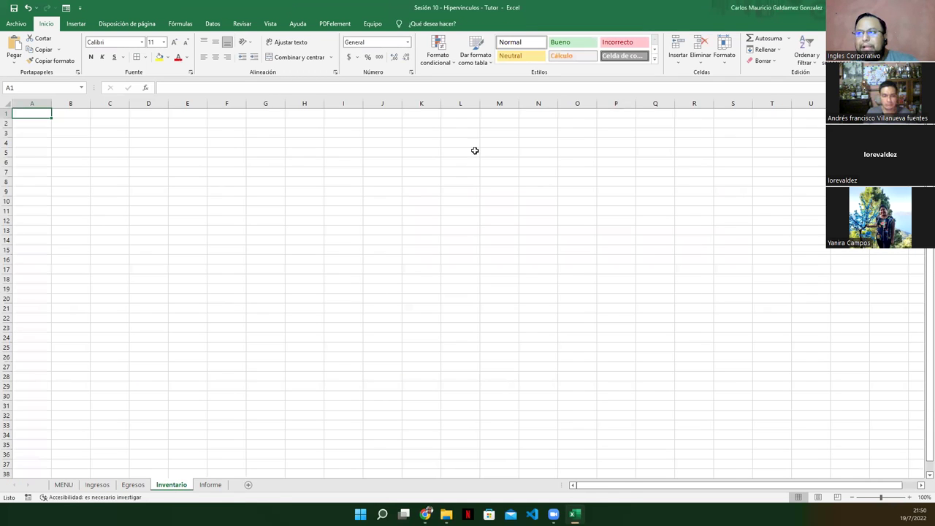
pyautogui.click(391, 122)
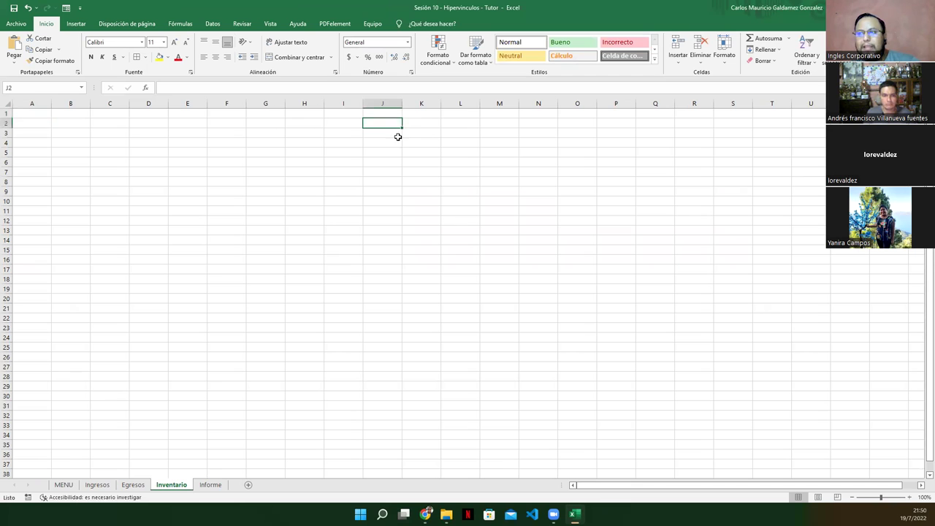
pyautogui.hotkey('ctrl', 'v')
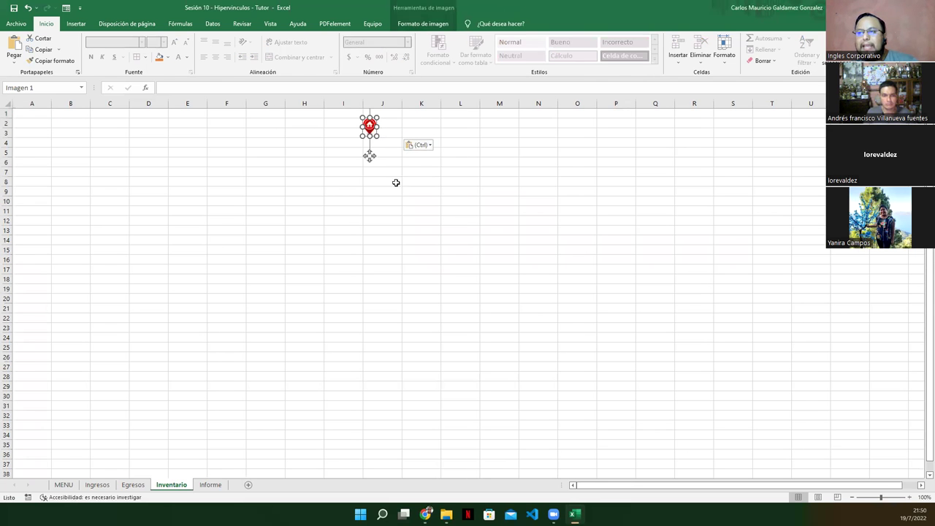
pyautogui.keyDown('ctrl'); pyautogui.scroll(4, 436, 222); pyautogui.keyUp('ctrl')
pyautogui.click(490, 198)
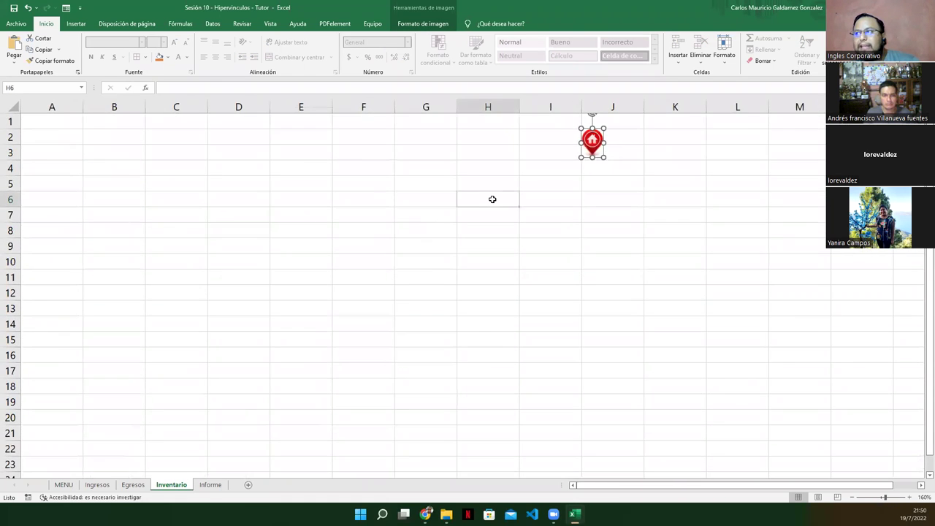
pyautogui.click(592, 142)
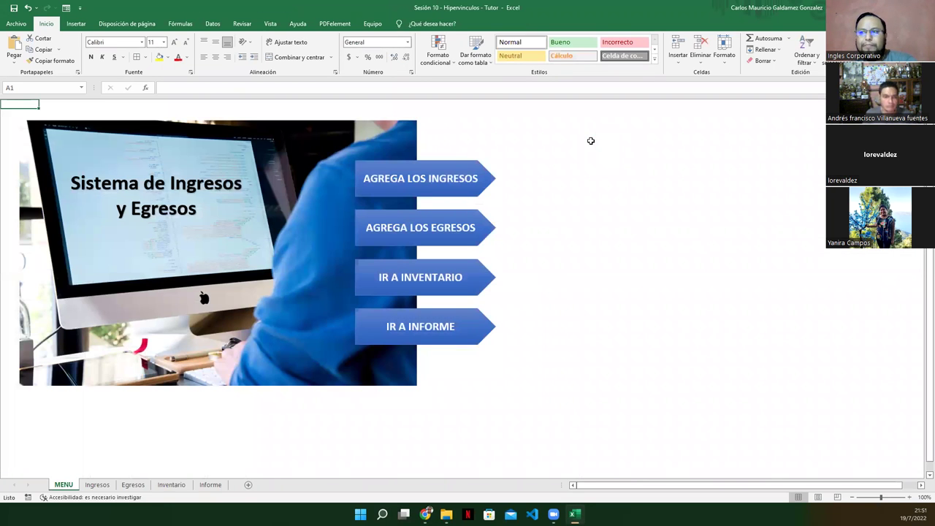
# Paste the home pin at J2 on the Informe sheet.
pyautogui.click(166, 487)
pyautogui.click(209, 487)
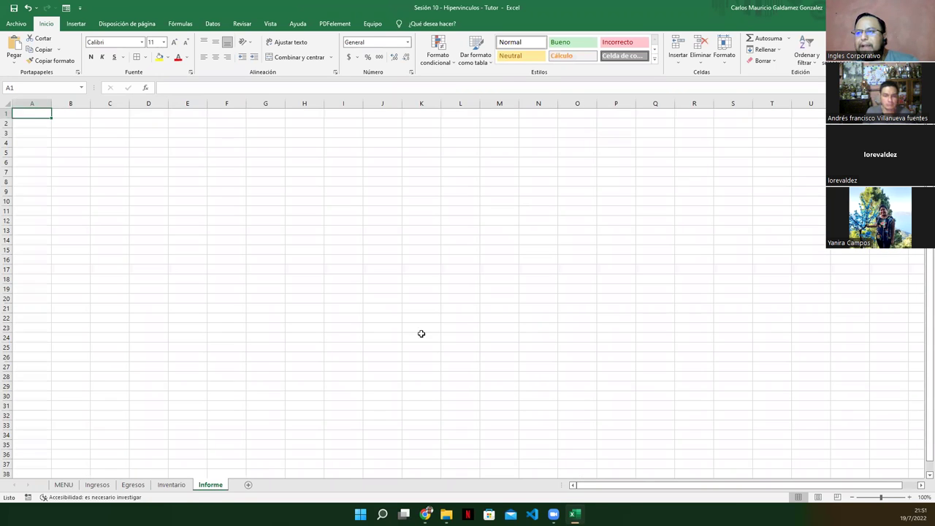
pyautogui.click(379, 123)
pyautogui.hotkey('ctrl', 'v')
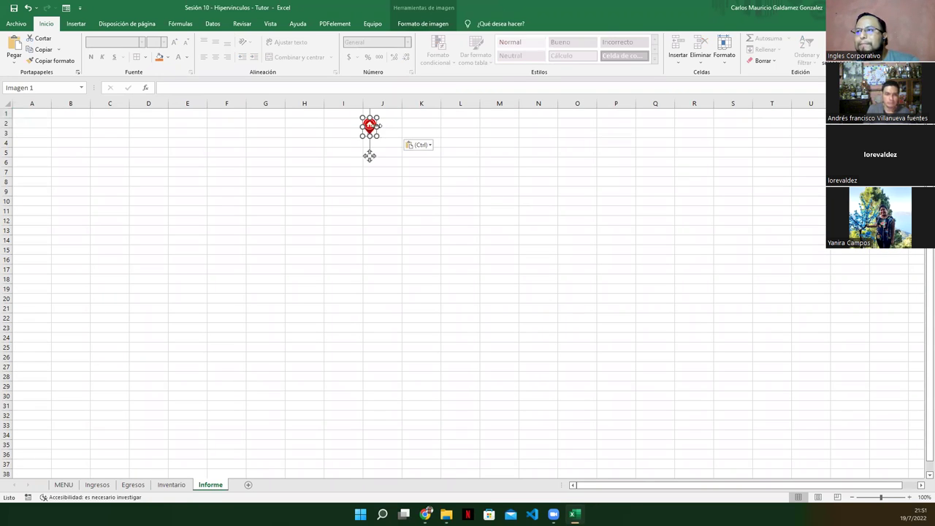
pyautogui.keyDown('ctrl'); pyautogui.scroll(6, 437, 269); pyautogui.keyUp('ctrl')
# Move the pasted home pin on Informe left into column I.
pyautogui.keyDown('ctrl'); pyautogui.scroll(-2, 481, 244); pyautogui.keyUp('ctrl')
pyautogui.keyDown('ctrl'); pyautogui.scroll(-1, 484, 243); pyautogui.keyUp('ctrl')
pyautogui.rightClick(590, 144)
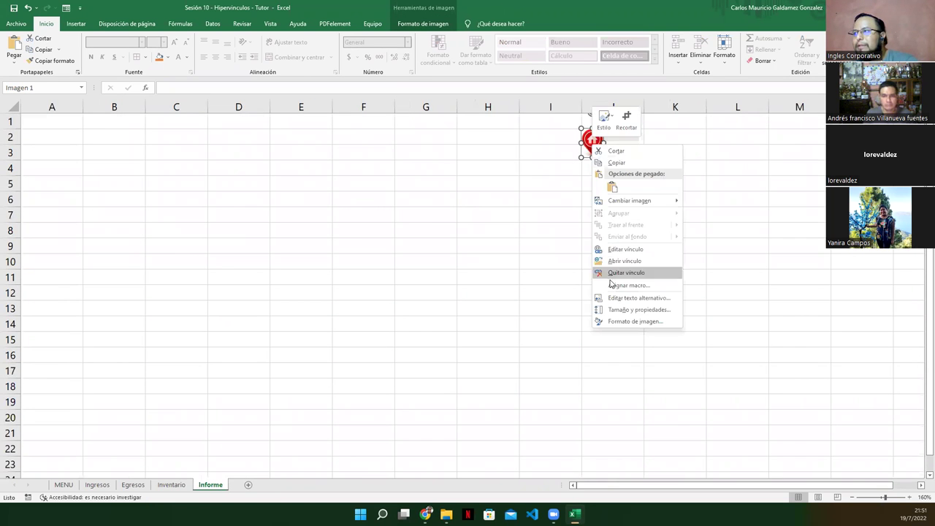
pyautogui.click(519, 299)
pyautogui.click(592, 139)
pyautogui.moveTo(591, 139); pyautogui.dragTo(549, 143)
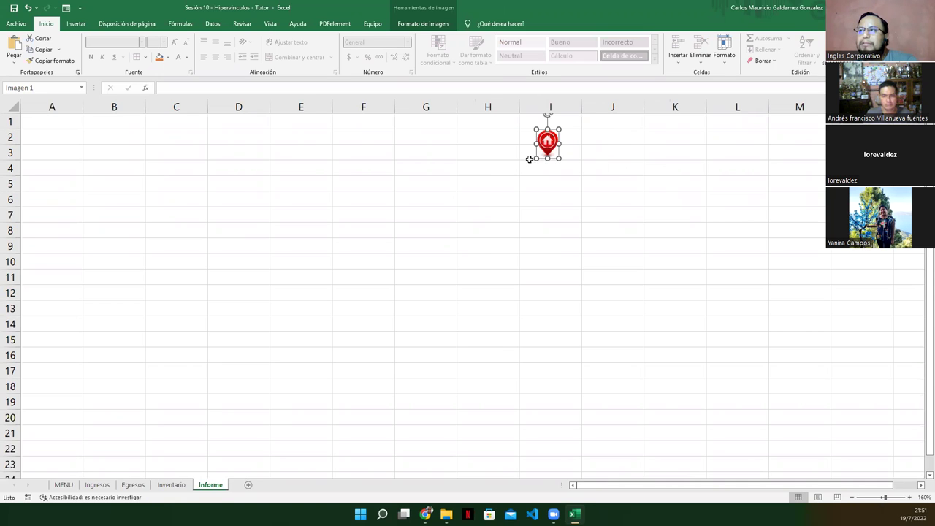
# Hyperlink the pin to the MENU sheet, cell A1.
pyautogui.rightClick(547, 146)
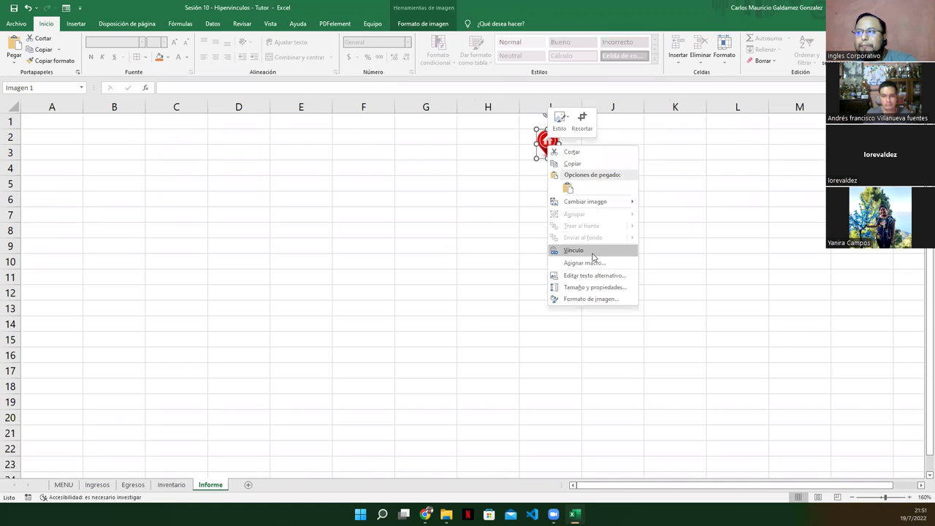
pyautogui.click(574, 250)
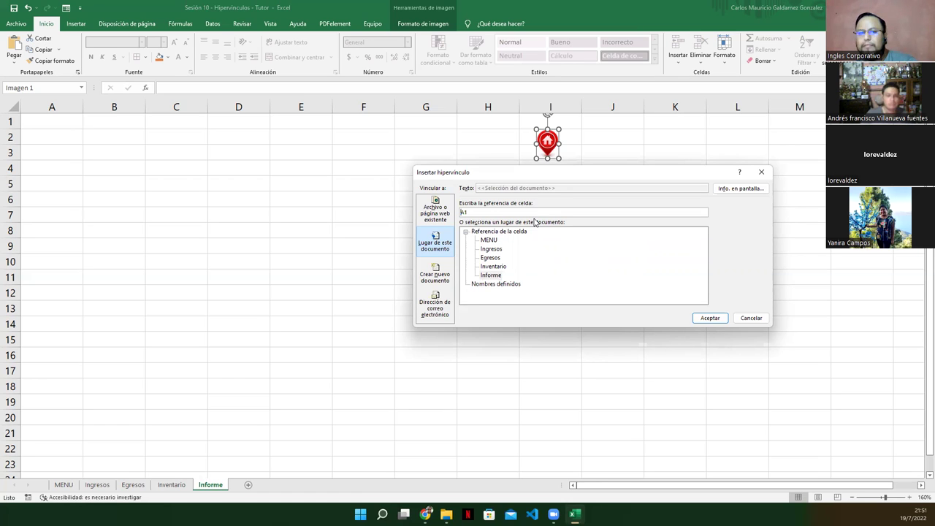
pyautogui.click(488, 239)
pyautogui.click(709, 318)
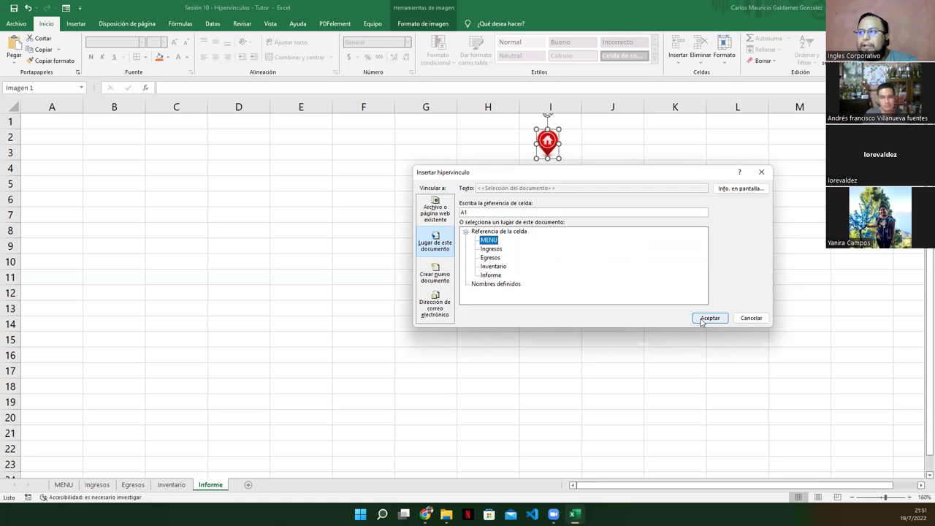
pyautogui.click(513, 244)
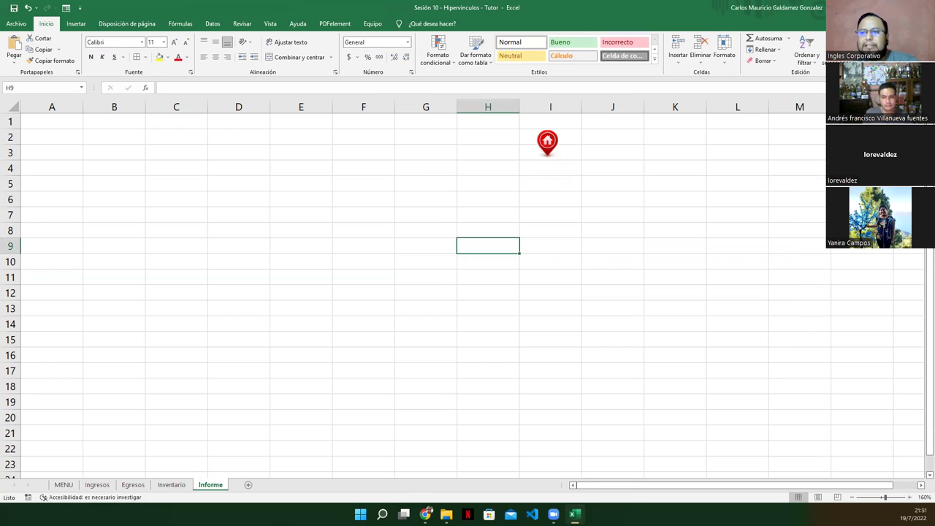
# Test the four MENU buttons and each sheet's home pin, moving back and forth.
pyautogui.click(546, 145)
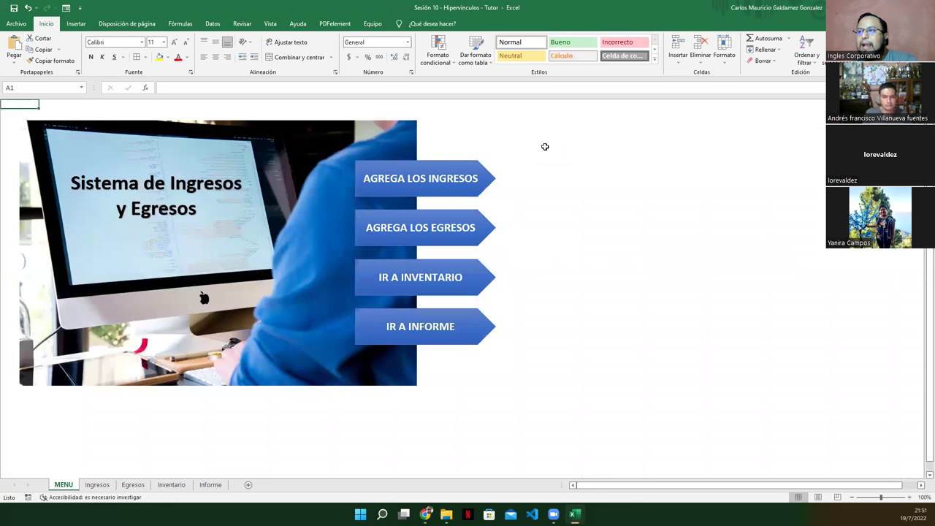
pyautogui.click(429, 182)
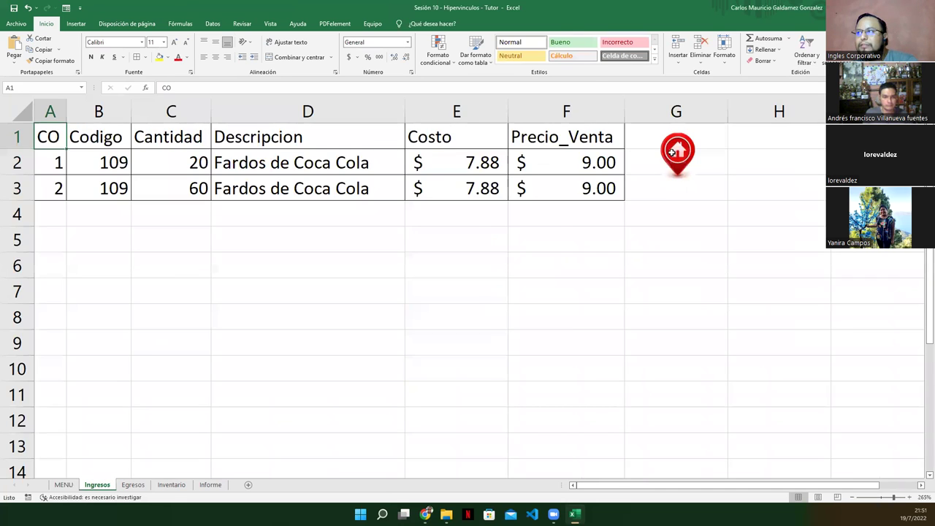
pyautogui.click(673, 156)
pyautogui.click(447, 226)
pyautogui.click(488, 157)
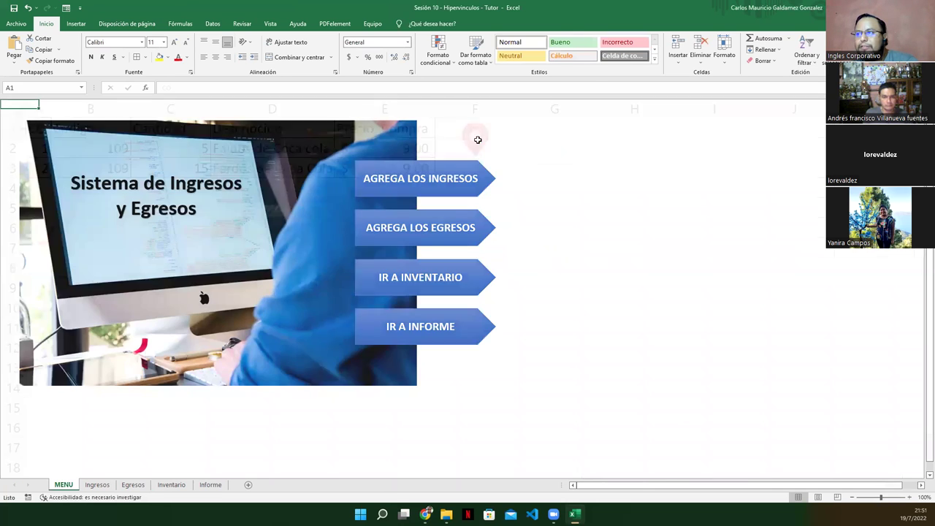
pyautogui.click(426, 277)
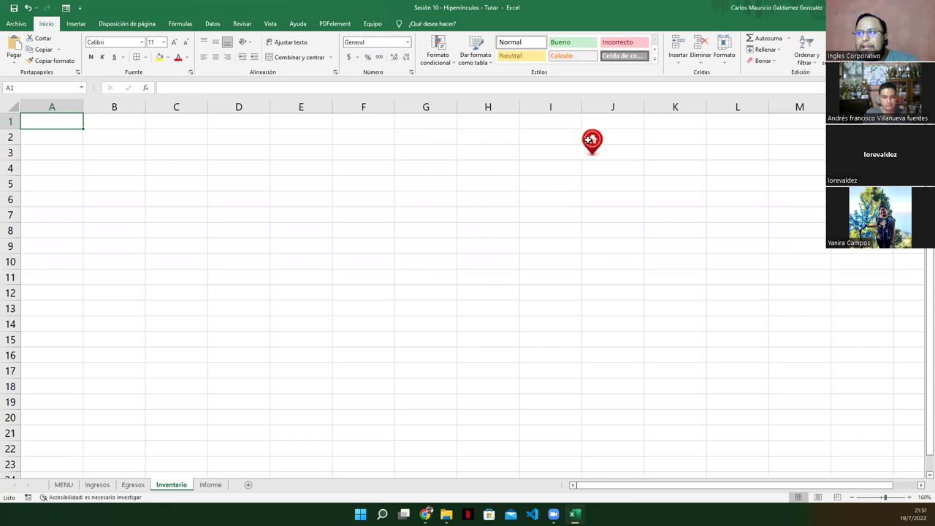
pyautogui.click(590, 143)
pyautogui.click(424, 329)
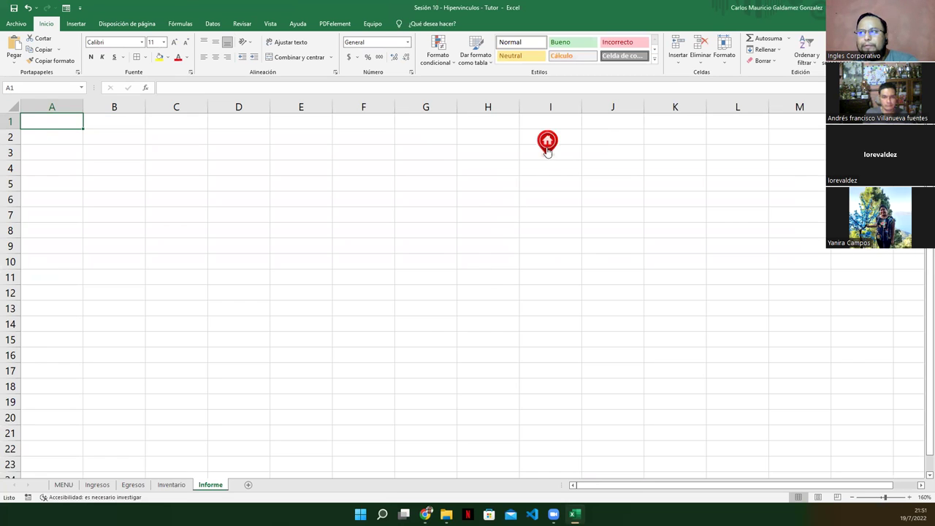
pyautogui.click(547, 143)
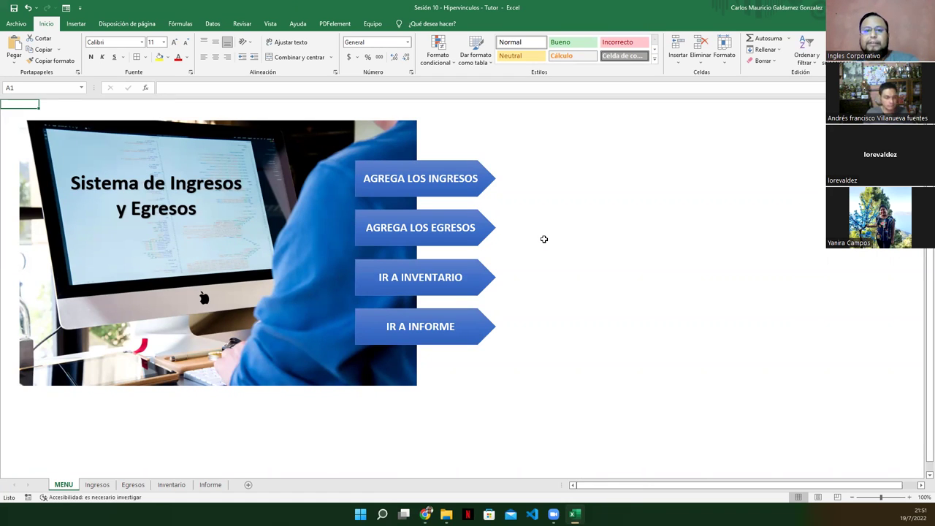
# Go through Informe and Inventario to Ingresos and select its table header row.
pyautogui.click(203, 487)
pyautogui.click(170, 485)
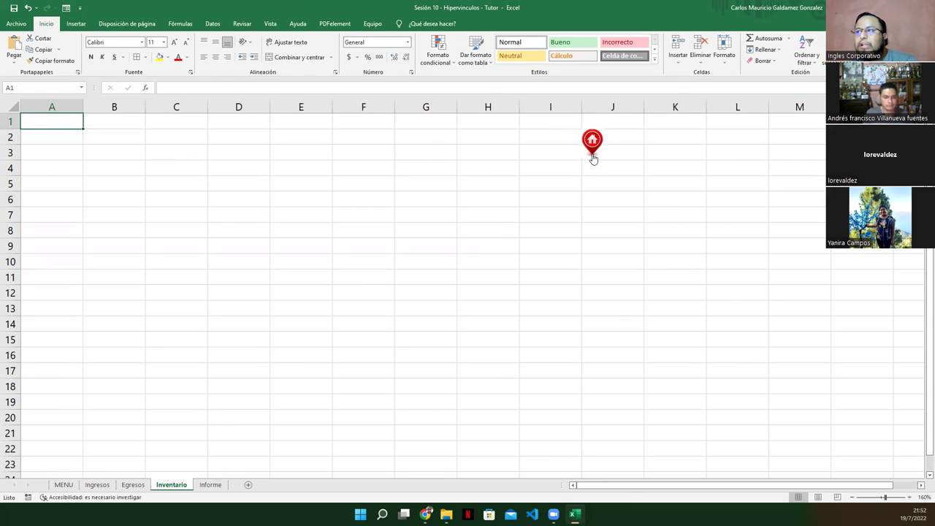
pyautogui.click(92, 486)
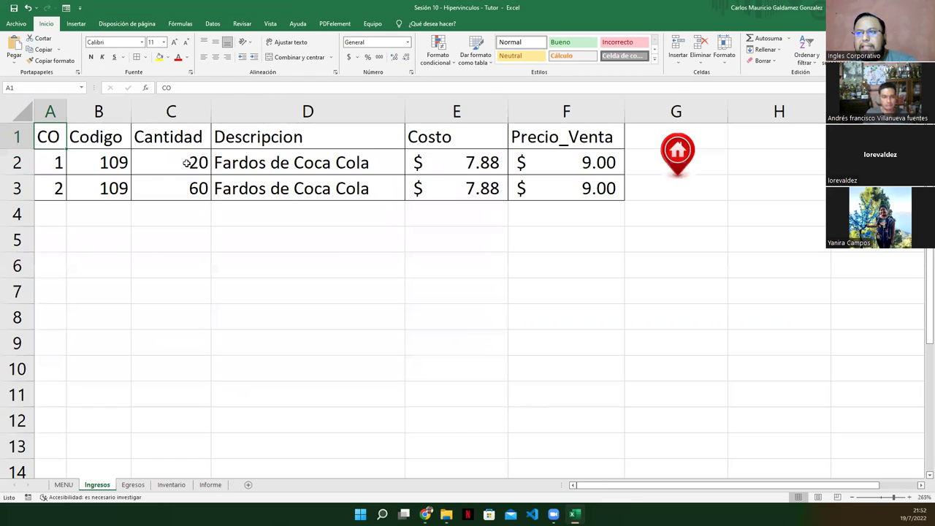
pyautogui.moveTo(62, 135); pyautogui.dragTo(550, 140)
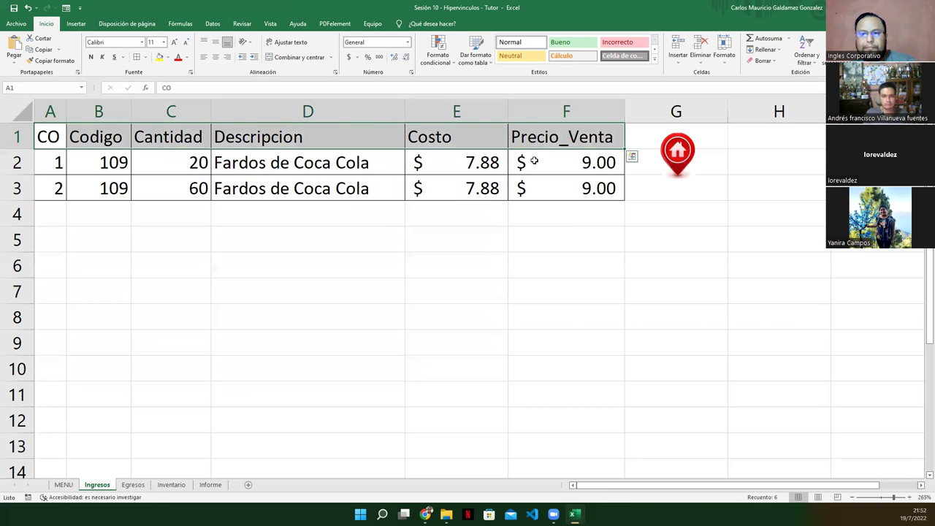
# Select the Egresos table header row and check its home icon's options.
pyautogui.click(133, 485)
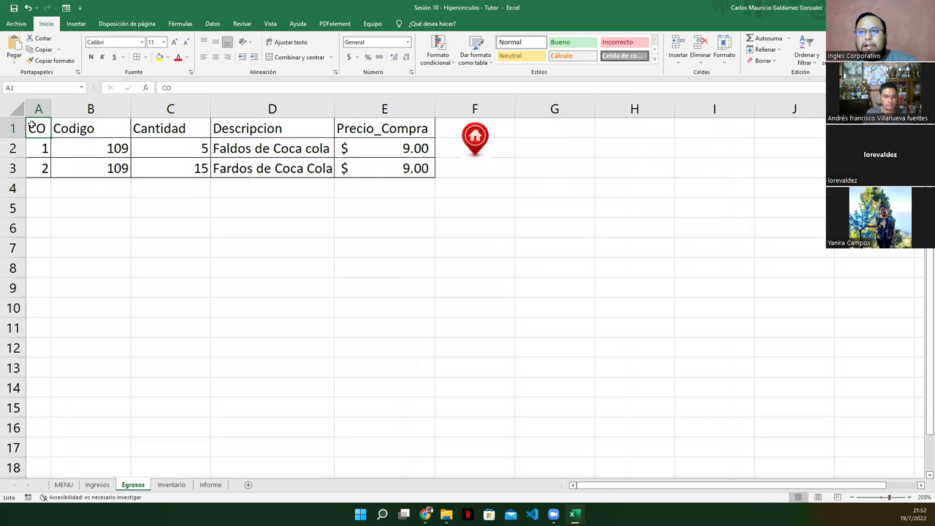
pyautogui.moveTo(33, 125); pyautogui.dragTo(409, 129)
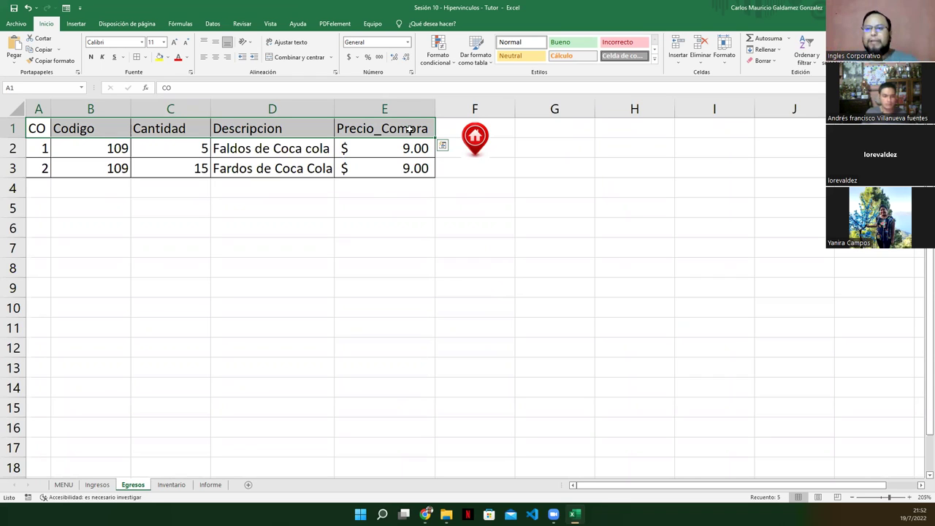
pyautogui.rightClick(474, 144)
pyautogui.click(507, 267)
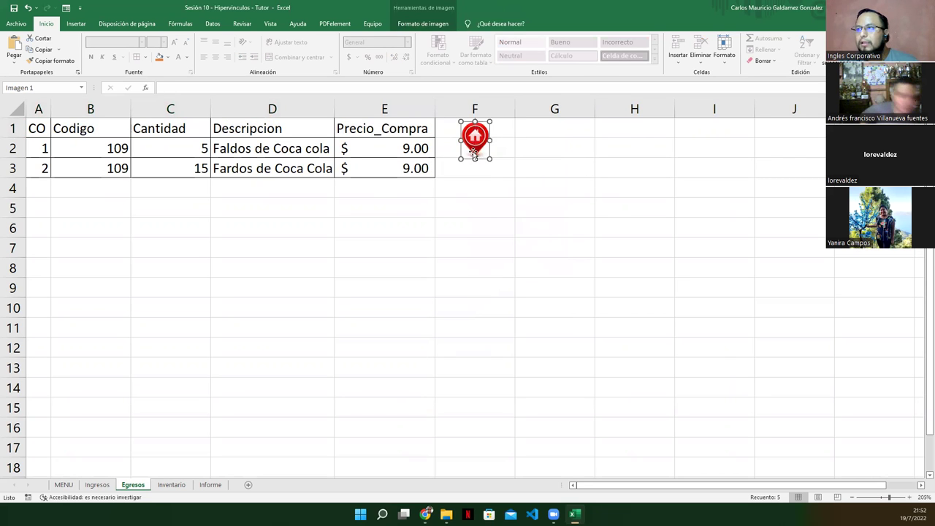
# Remove the hyperlinks from the home icons on Inventario, Ingresos and Informe.
pyautogui.click(171, 484)
pyautogui.click(589, 152)
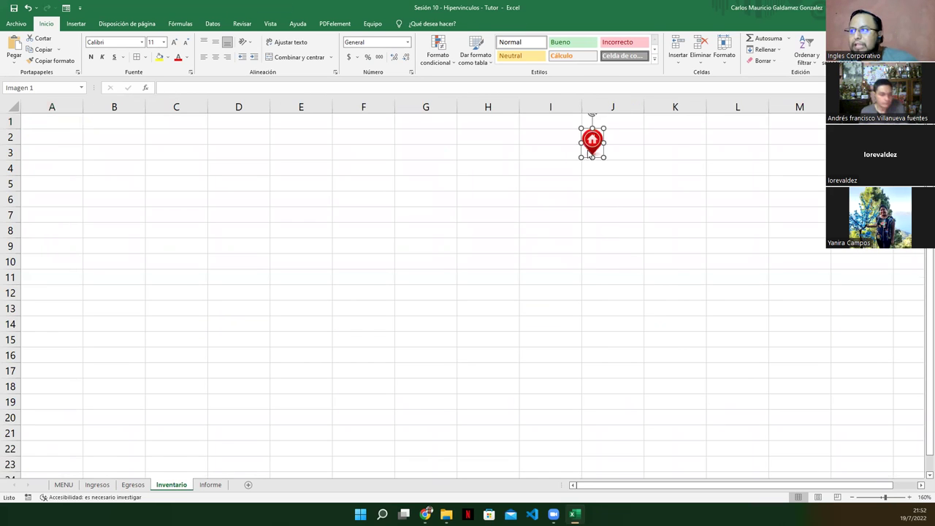
pyautogui.rightClick(589, 151)
pyautogui.click(610, 277)
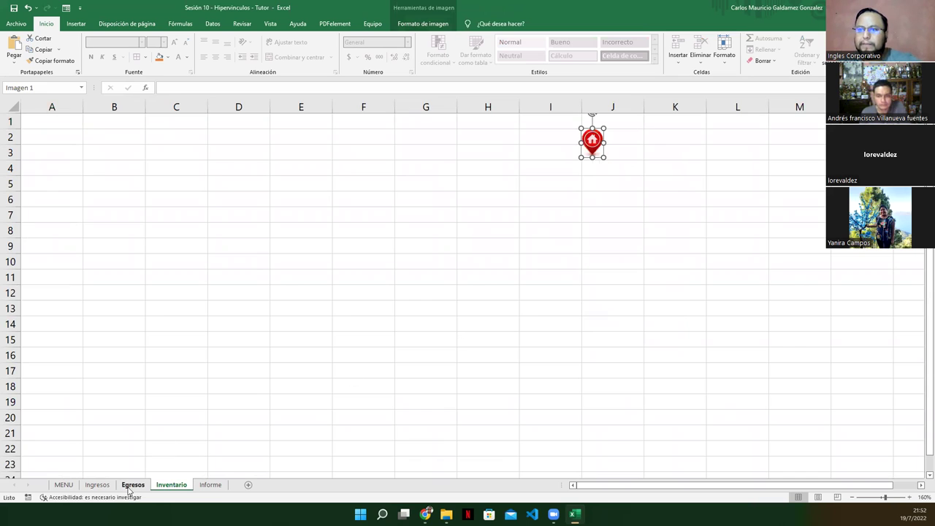
pyautogui.click(102, 486)
pyautogui.rightClick(681, 153)
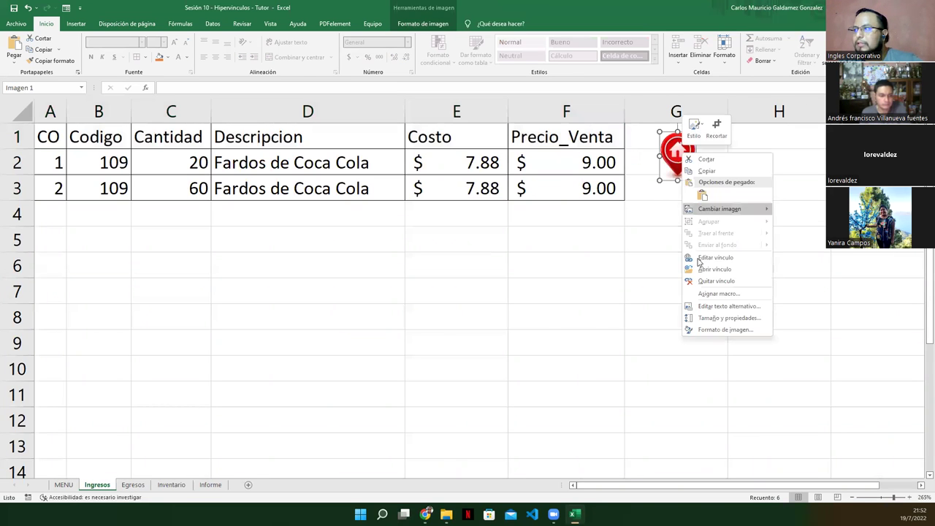
pyautogui.click(705, 281)
pyautogui.click(219, 484)
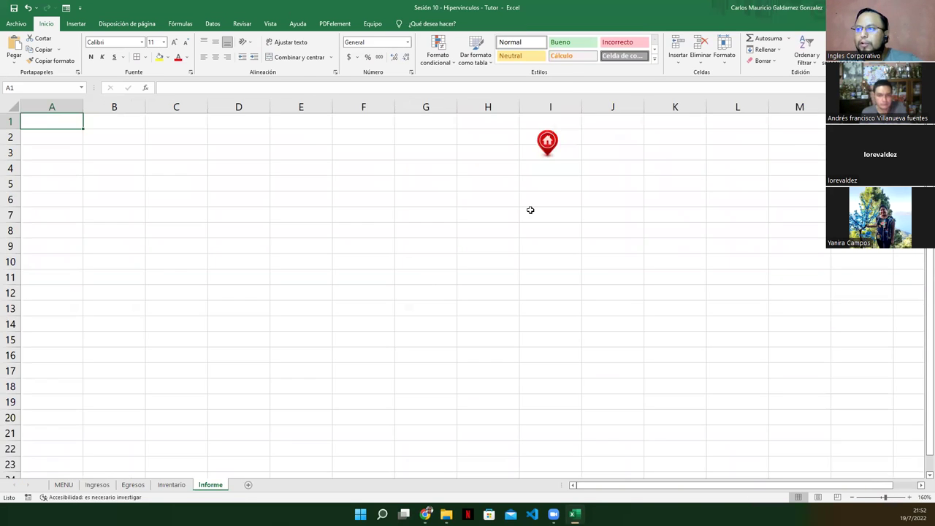
pyautogui.rightClick(545, 143)
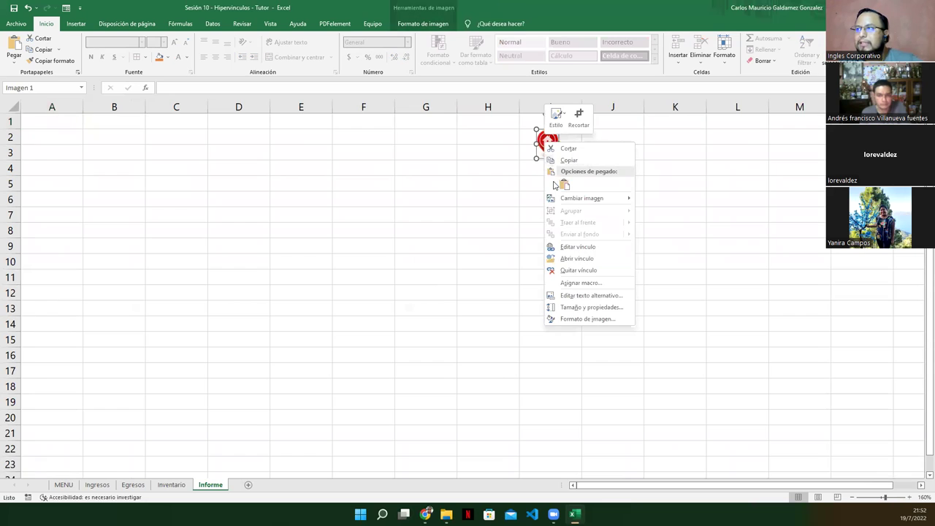
pyautogui.click(577, 270)
# Delete the home icons from Informe and Inventario, then return to MENU.
pyautogui.press('Delete')
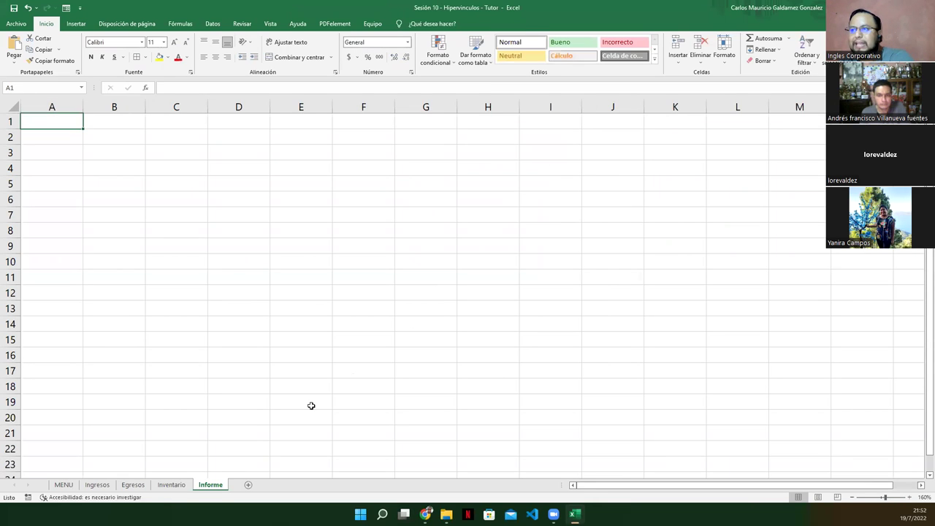
pyautogui.click(171, 484)
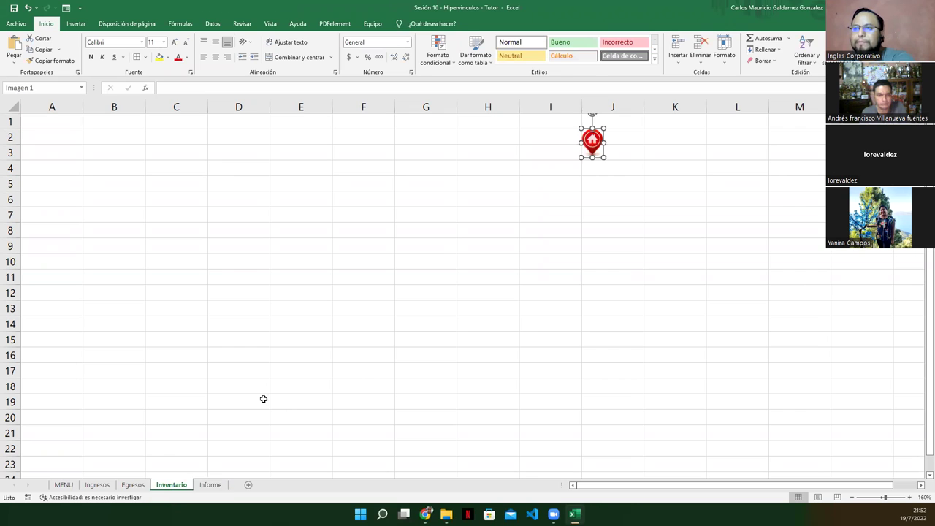
pyautogui.click(589, 146)
pyautogui.press('Delete')
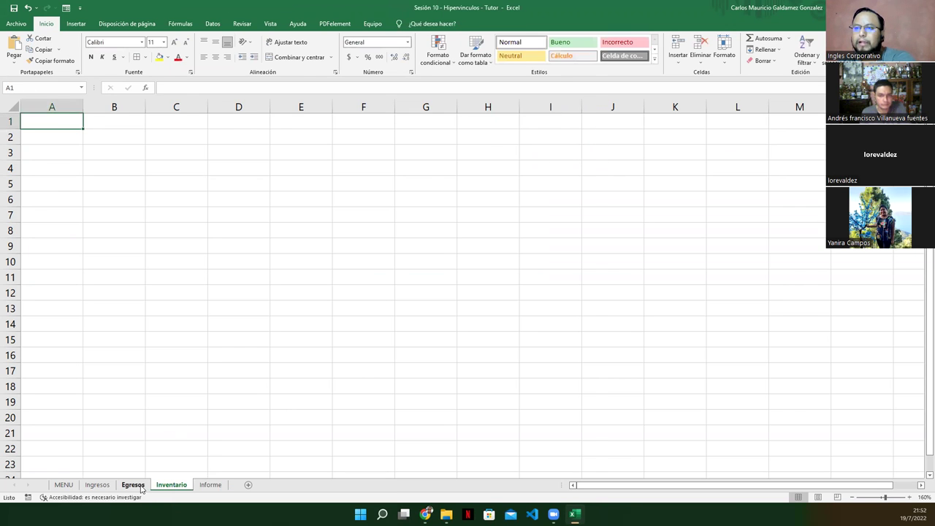
pyautogui.click(133, 485)
pyautogui.click(98, 485)
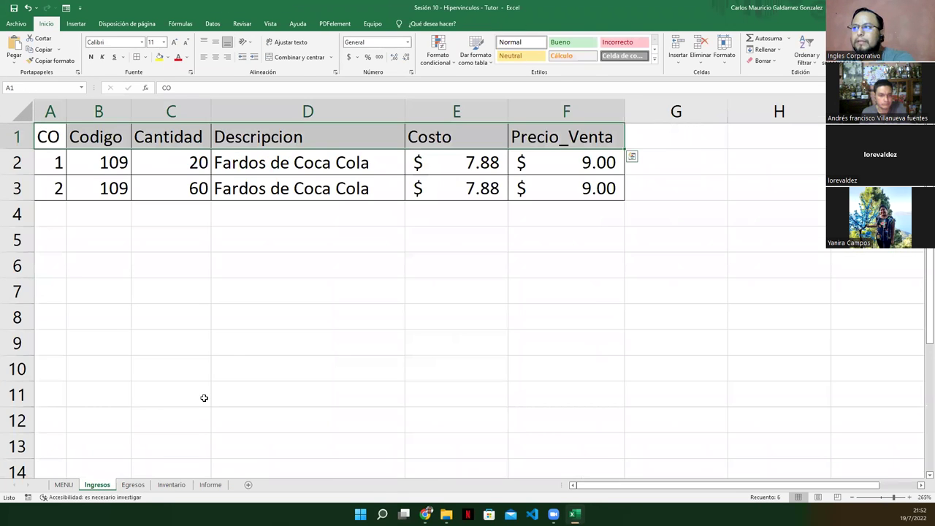
pyautogui.click(64, 485)
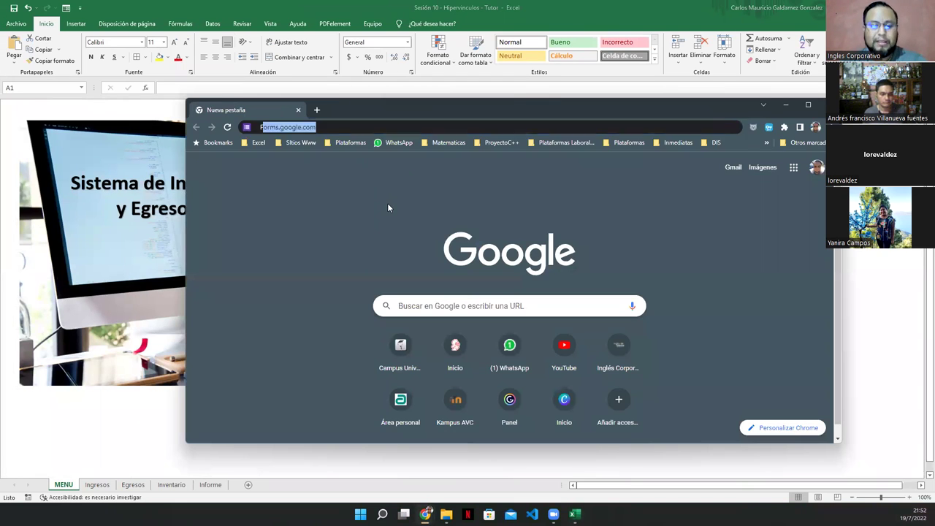
# Go to freepik.es and search for 'icono inicio', dismissing the sign-in popup.
pyautogui.write('FER')
pyautogui.press('BackSpace')
pyautogui.press('BackSpace')
pyautogui.press('BackSpace')
pyautogui.write('fre')
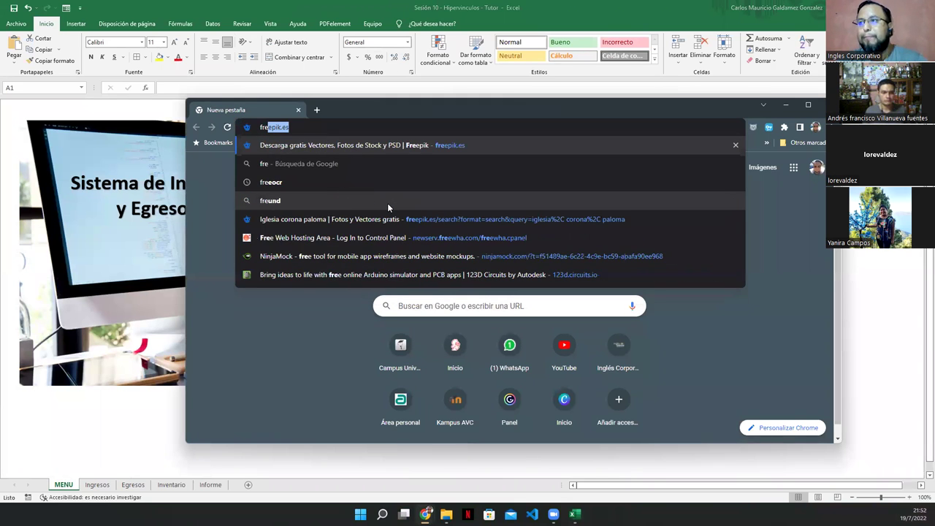
pyautogui.press('Return')
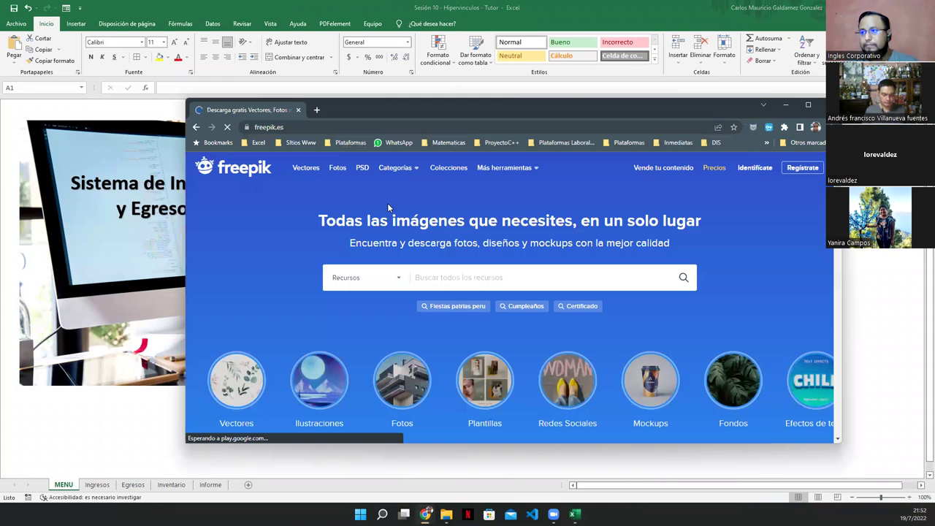
pyautogui.write('icono')
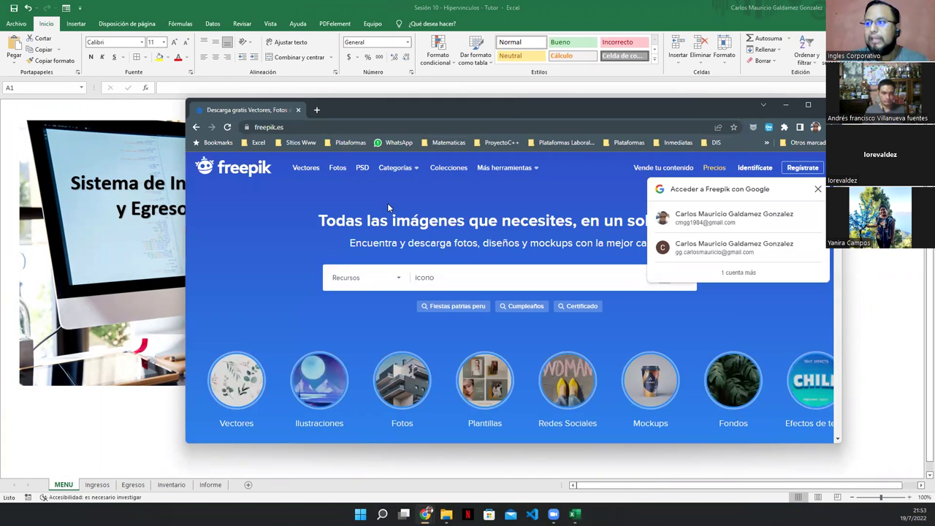
pyautogui.click(494, 275)
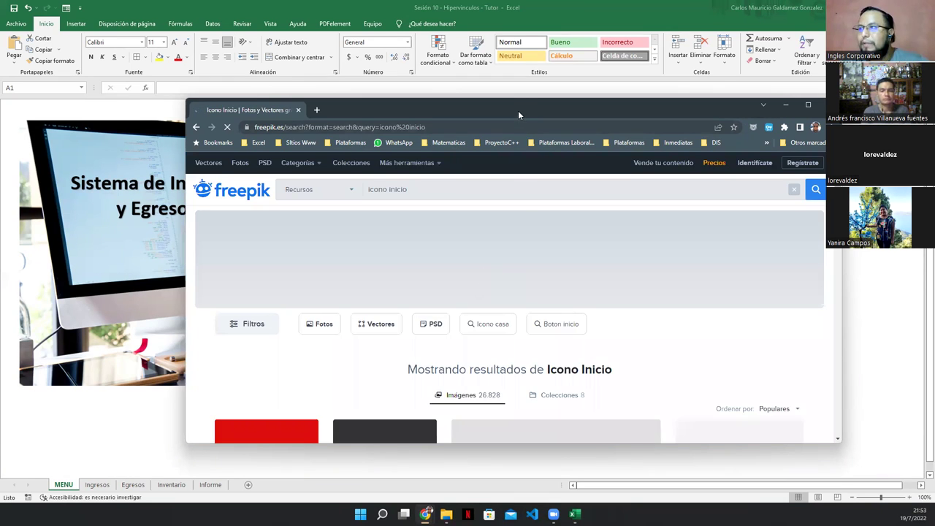
# Find 'Logotipo 3d con la forma de una casa' in the results and download it free.
pyautogui.moveTo(518, 102); pyautogui.dragTo(522, 21)
pyautogui.scroll(-1, 534, 228)
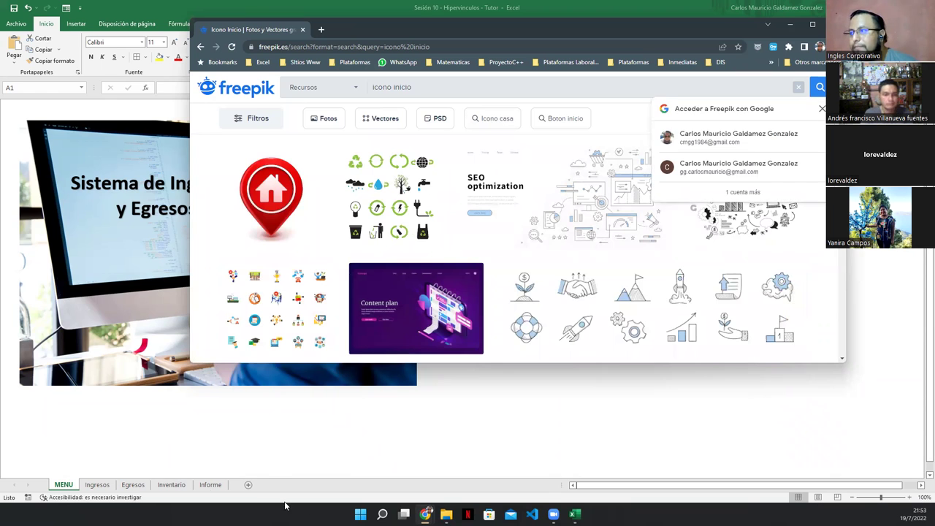
pyautogui.scroll(-1, 424, 245)
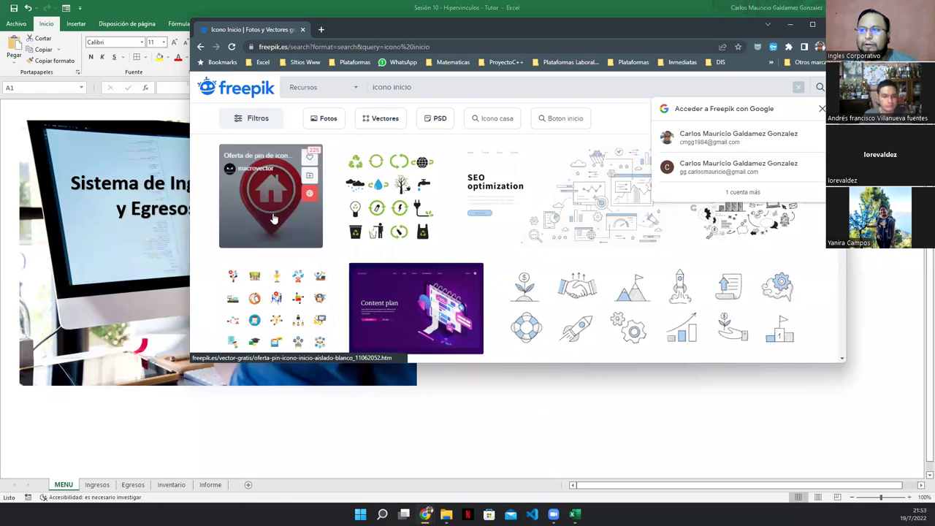
pyautogui.scroll(-1, 314, 317)
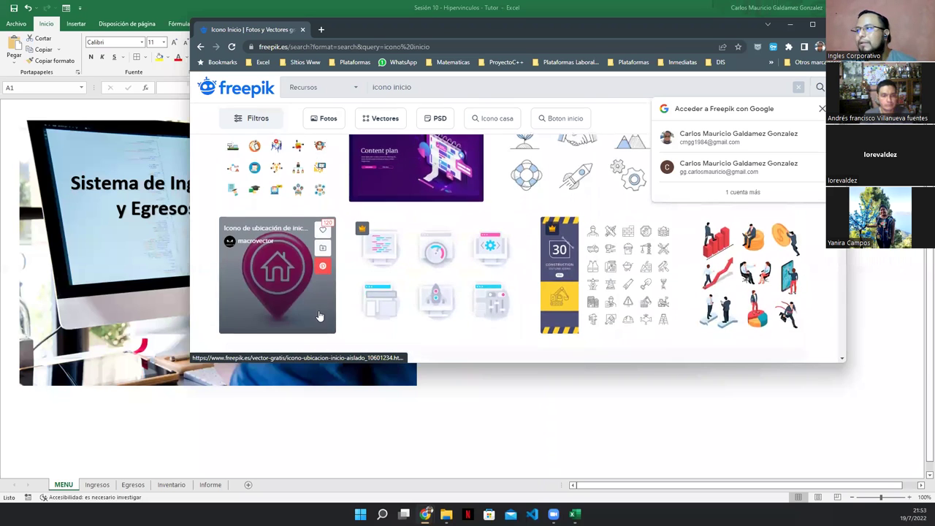
pyautogui.scroll(-3, 311, 321)
pyautogui.scroll(-2, 336, 315)
pyautogui.scroll(-2, 338, 314)
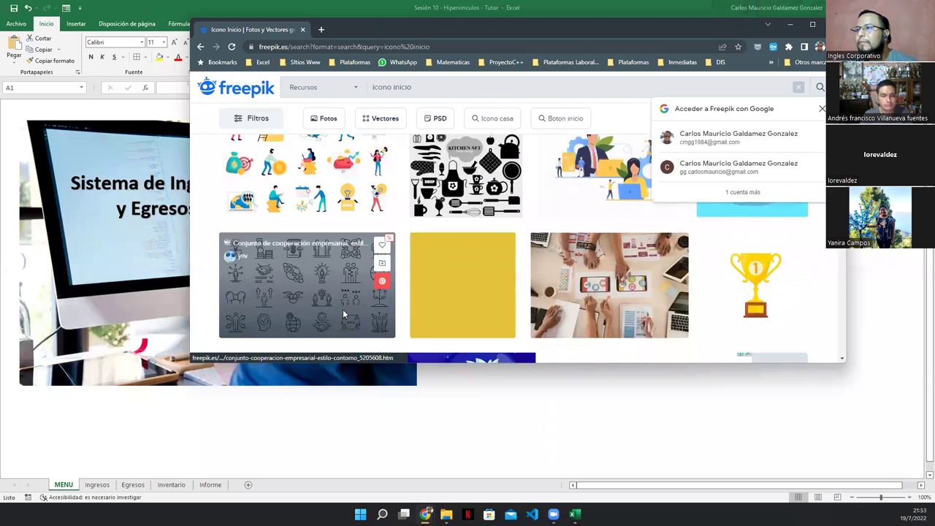
pyautogui.scroll(-2, 343, 309)
pyautogui.scroll(-1, 347, 310)
pyautogui.scroll(-2, 354, 312)
pyautogui.scroll(-1, 353, 312)
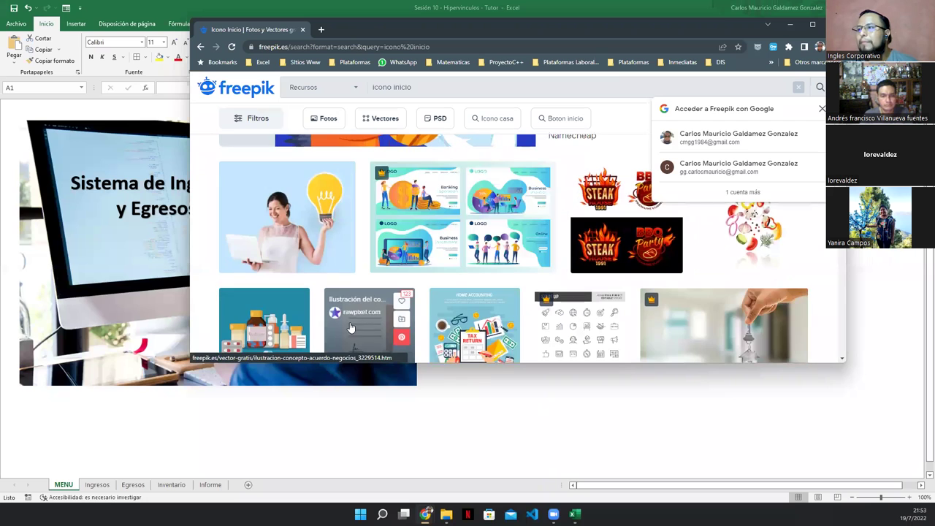
pyautogui.scroll(-1, 372, 321)
pyautogui.scroll(-3, 398, 310)
pyautogui.scroll(-1, 427, 298)
pyautogui.scroll(2, 436, 295)
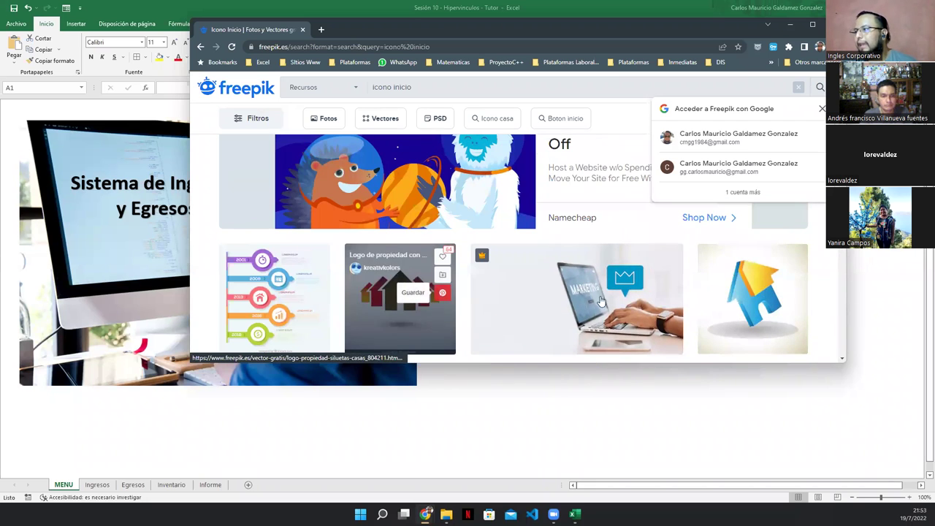
pyautogui.click(740, 314)
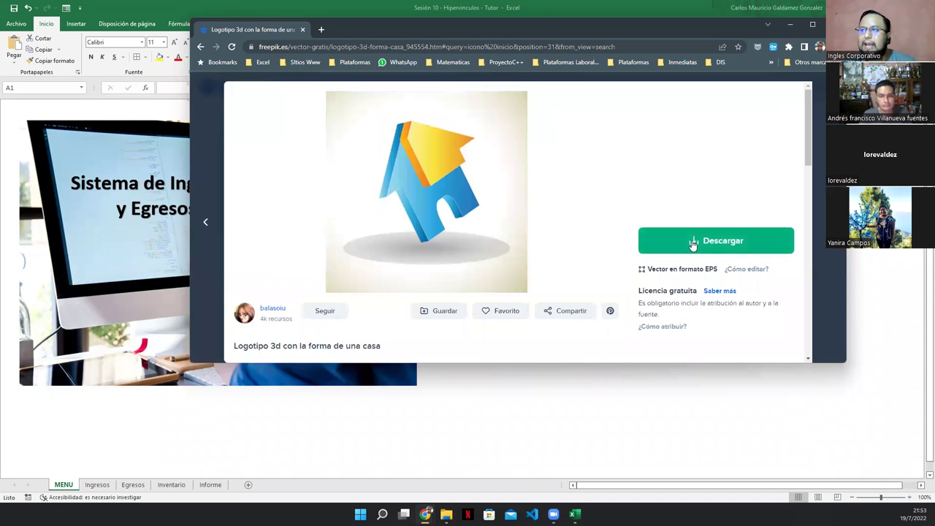
pyautogui.click(692, 242)
pyautogui.click(695, 354)
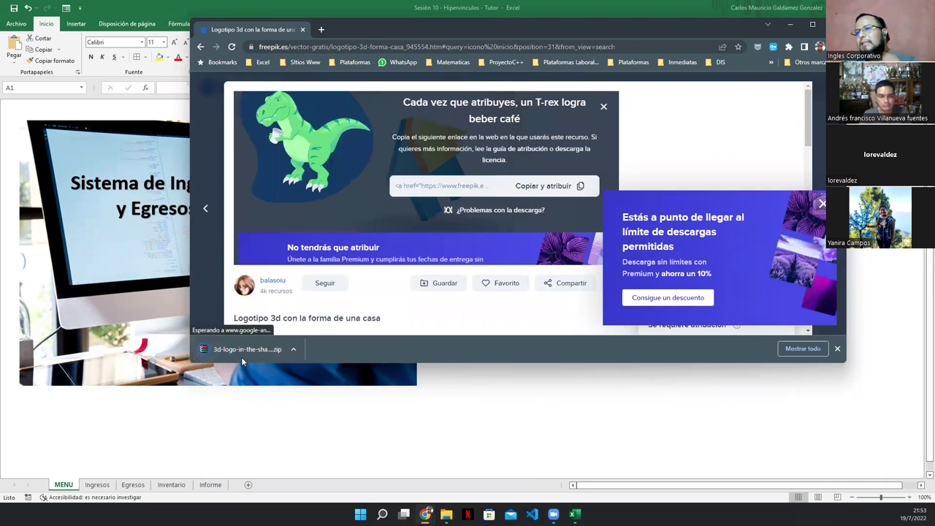
# Open the house-logo zip, preview and copy 734.jpg, then return to Excel.
pyautogui.click(236, 351)
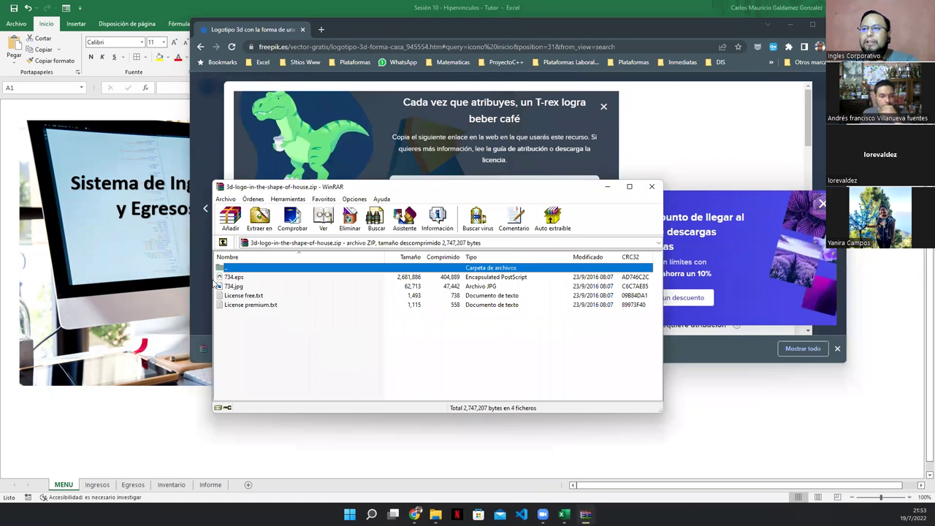
pyautogui.click(235, 287)
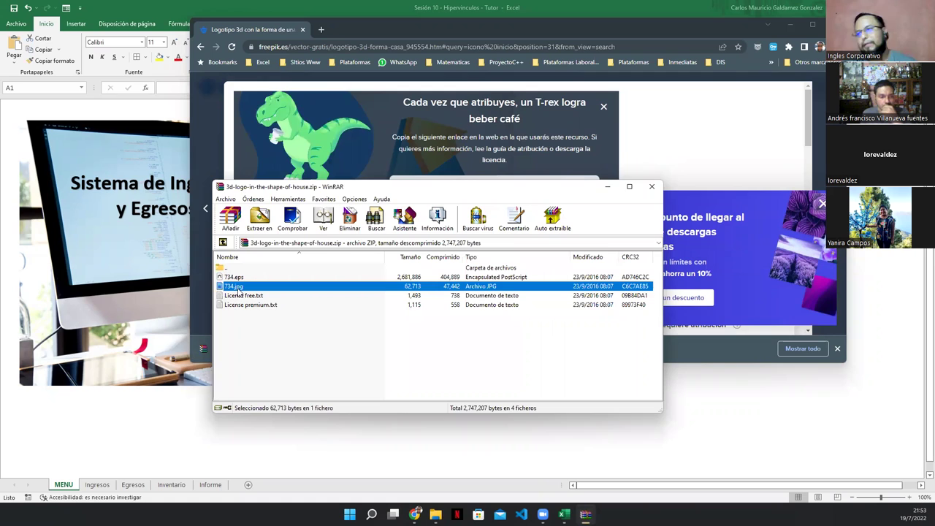
pyautogui.doubleClick(236, 288)
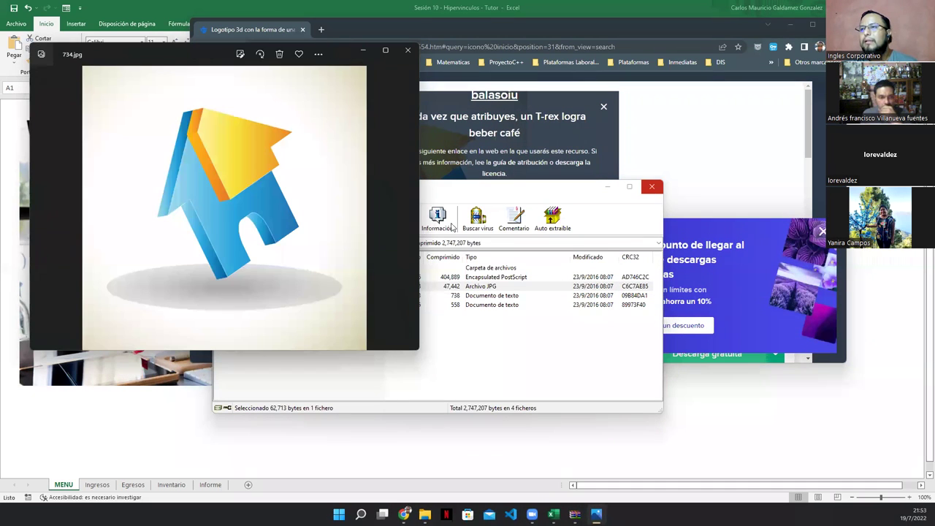
pyautogui.rightClick(224, 204)
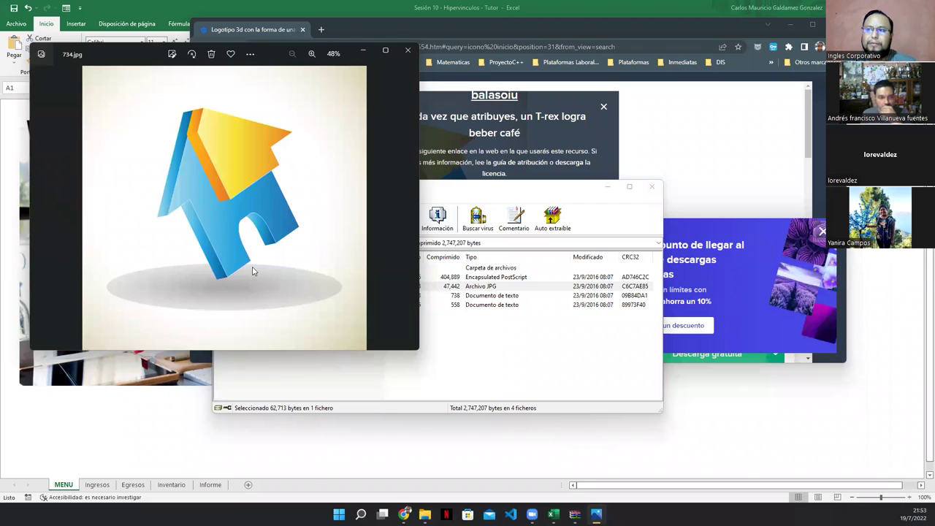
pyautogui.click(564, 397)
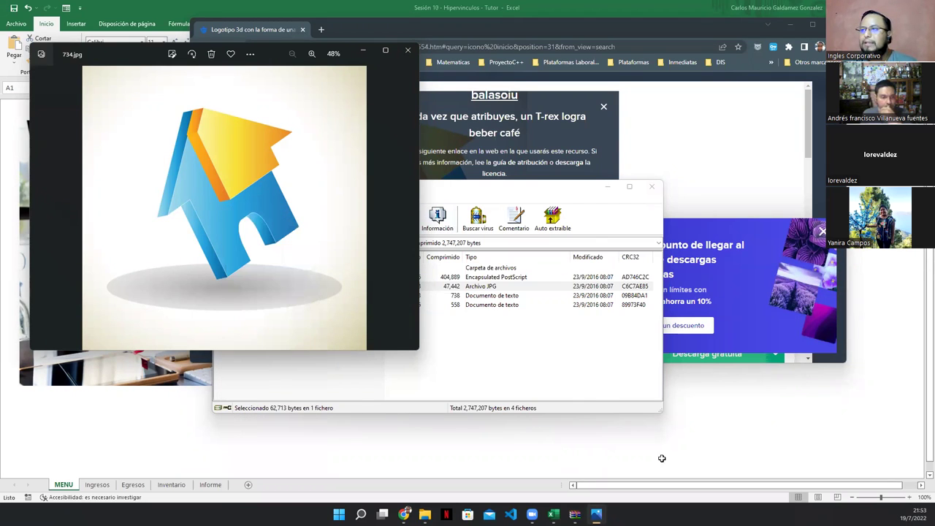
pyautogui.click(662, 458)
pyautogui.click(598, 190)
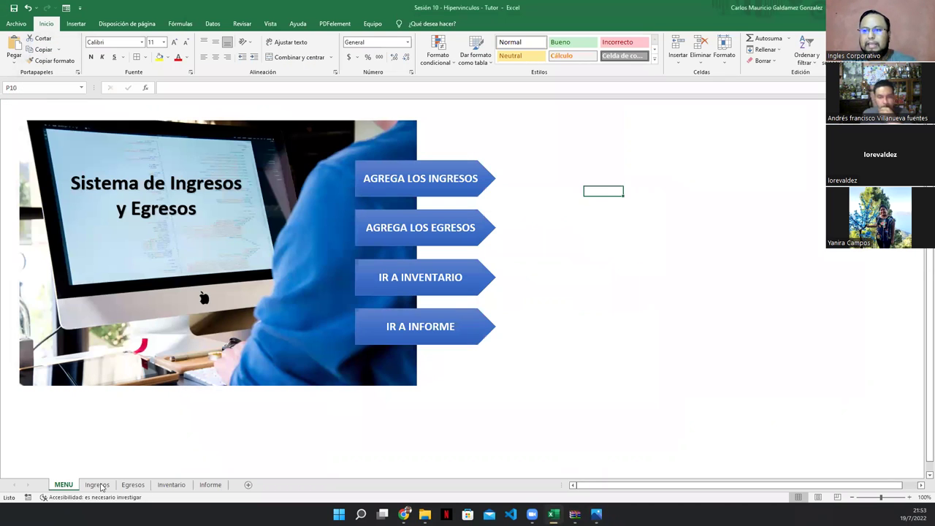
# Paste the house logo onto the Ingresos sheet, resize it, and place it in column G beside the table.
pyautogui.click(98, 486)
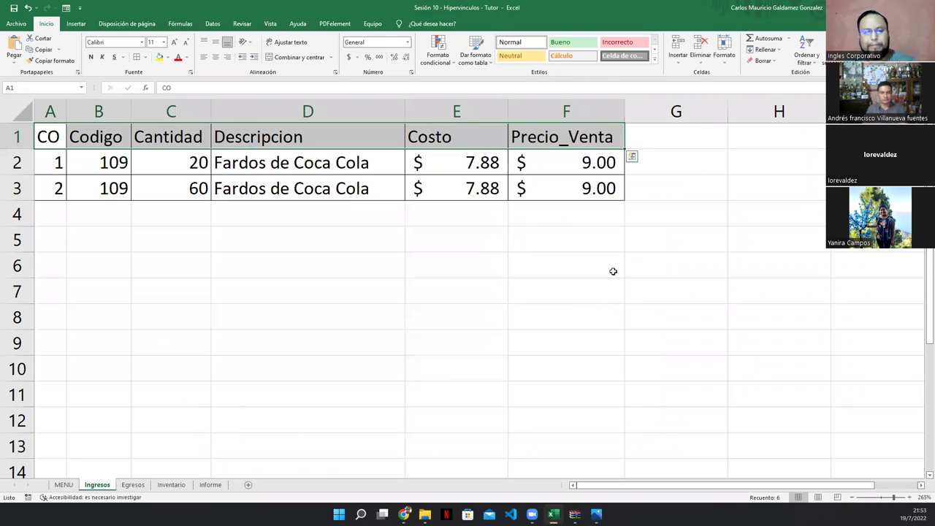
pyautogui.hotkey('ctrl', 'v')
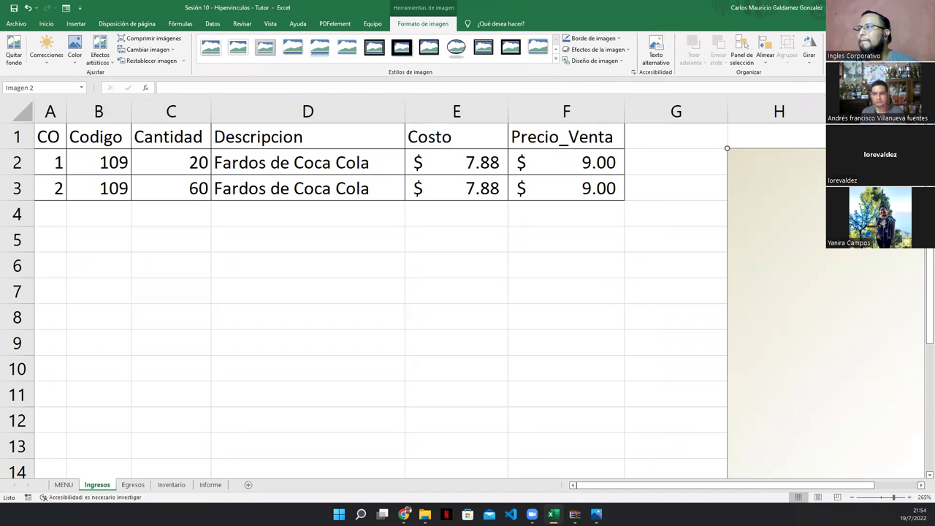
pyautogui.press('Return')
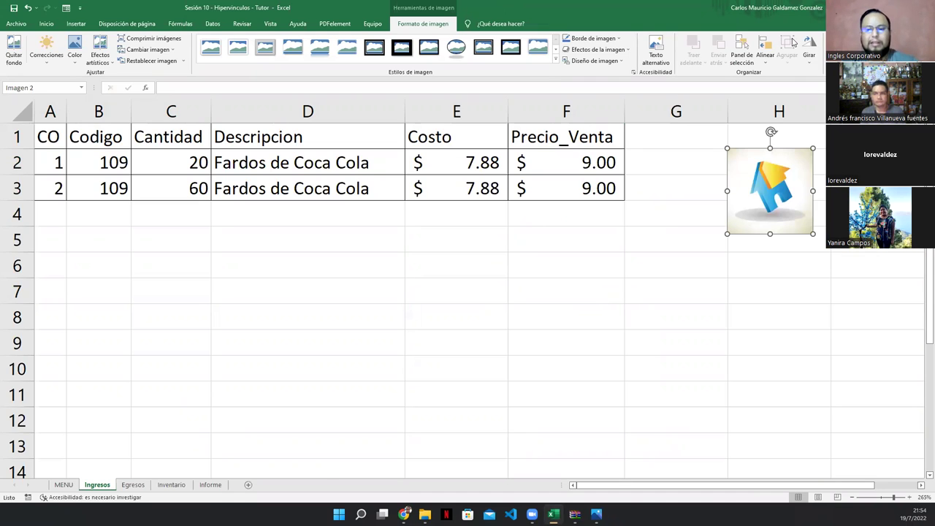
pyautogui.press('Return')
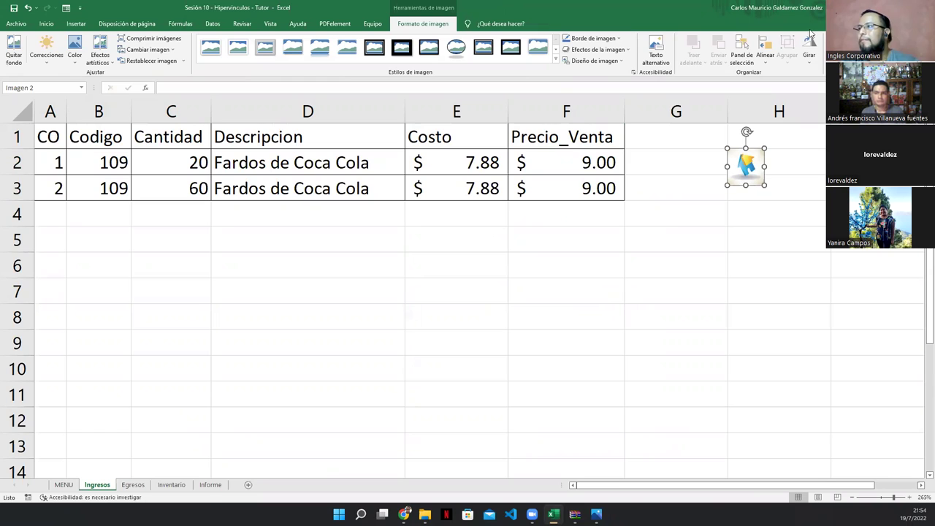
pyautogui.moveTo(747, 171); pyautogui.dragTo(678, 173)
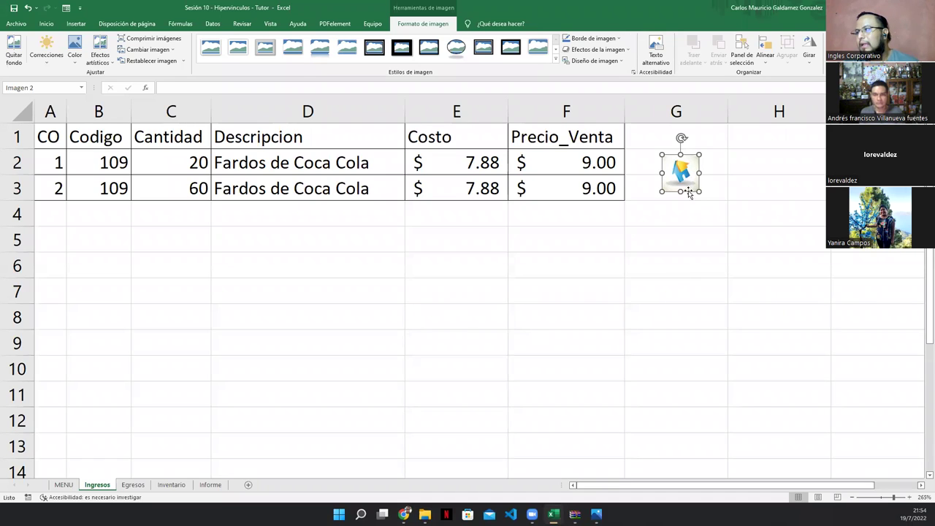
pyautogui.moveTo(710, 199); pyautogui.dragTo(715, 208)
pyautogui.moveTo(694, 173); pyautogui.dragTo(681, 172)
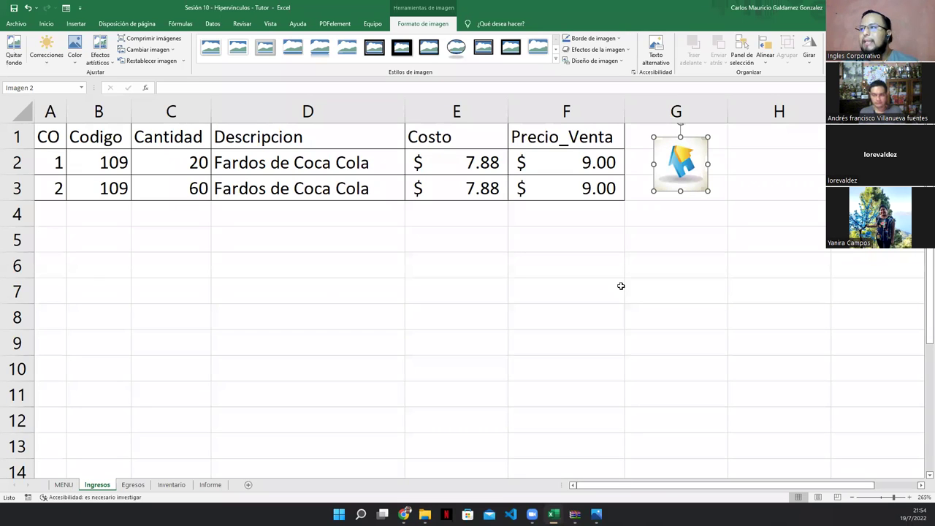
# Hyperlink the Ingresos house logo to the MENU sheet, then move to the Egresos sheet.
pyautogui.rightClick(673, 170)
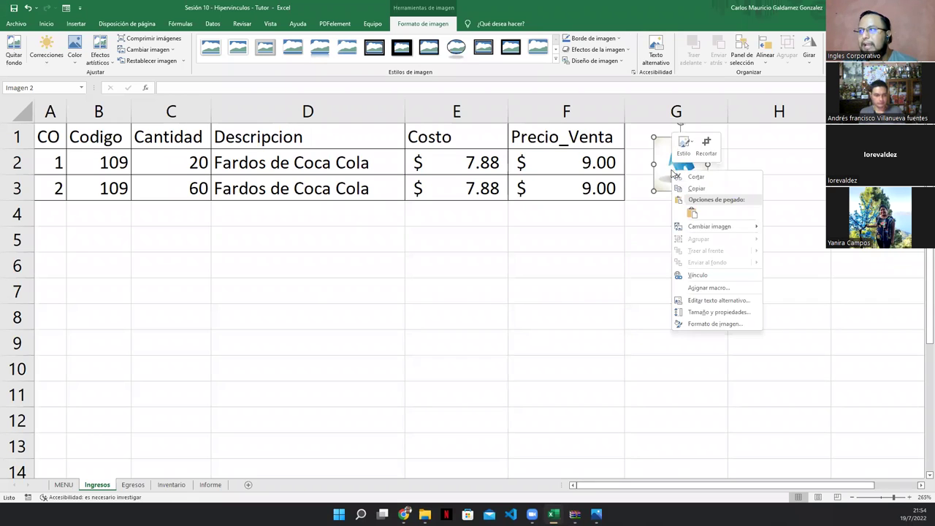
pyautogui.click(697, 276)
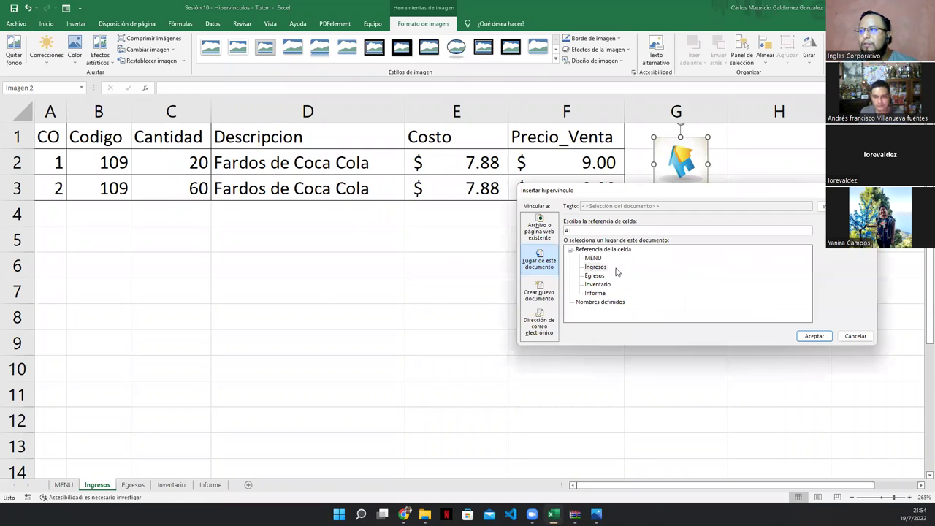
pyautogui.click(593, 258)
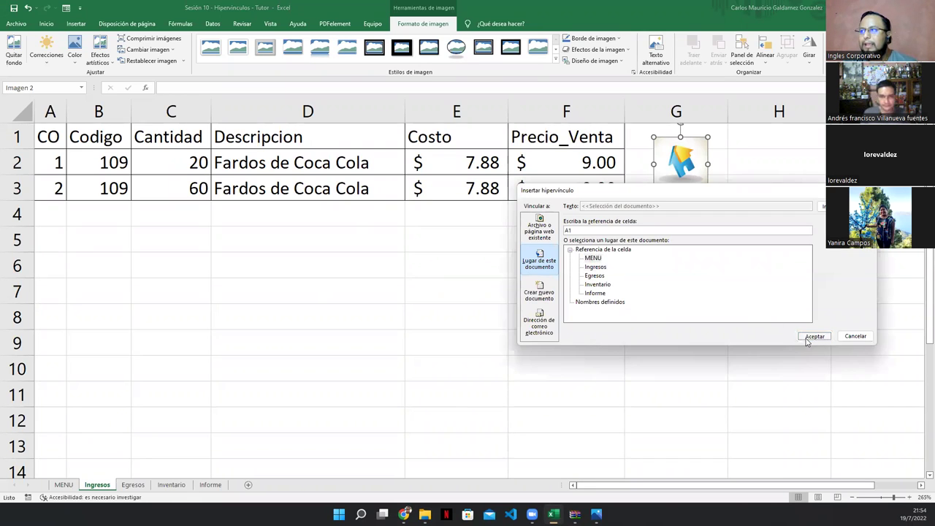
pyautogui.click(807, 336)
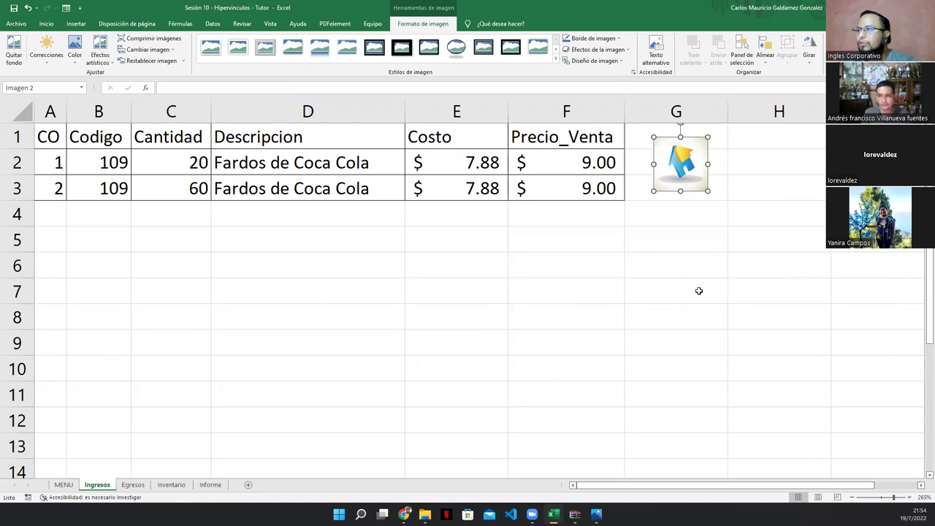
pyautogui.click(133, 485)
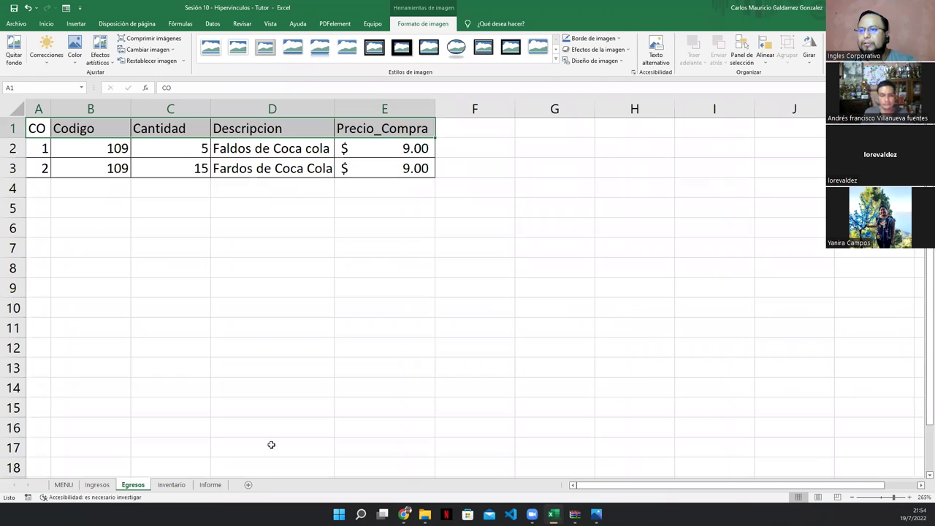
# Paste the linked logo at G2 on Egresos and H2 on Inventario and Informe, then follow it to MENU.
pyautogui.click(548, 149)
pyautogui.hotkey('ctrl', 'v')
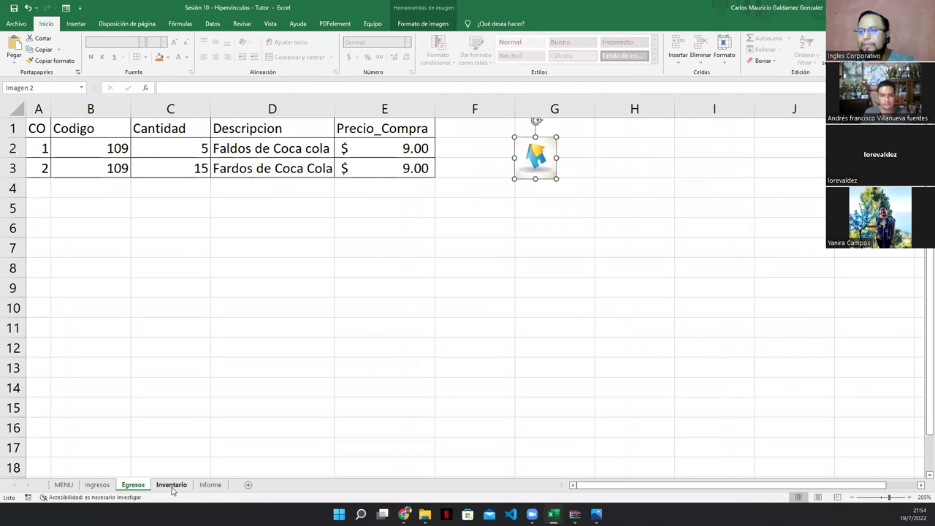
pyautogui.click(172, 485)
pyautogui.click(490, 141)
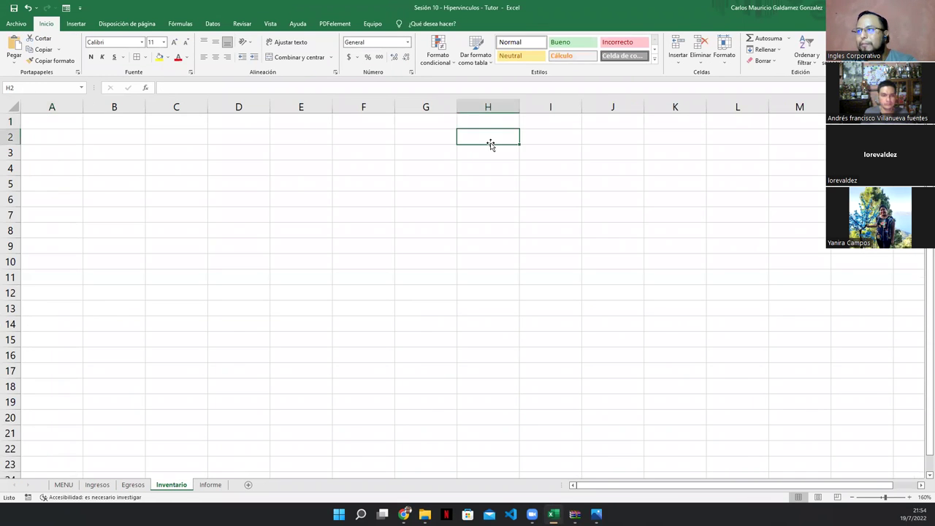
pyautogui.hotkey('ctrl', 'v')
pyautogui.click(212, 485)
pyautogui.click(491, 137)
pyautogui.hotkey('ctrl', 'v')
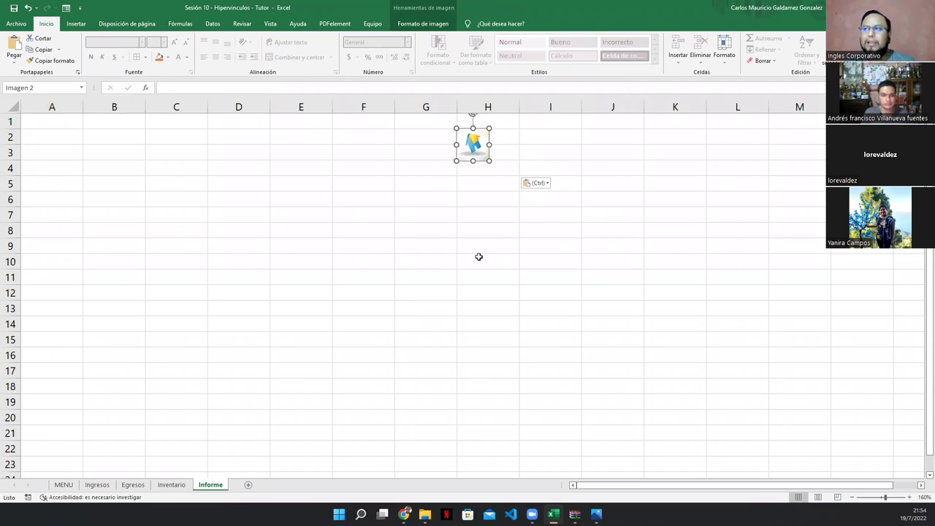
pyautogui.click(479, 256)
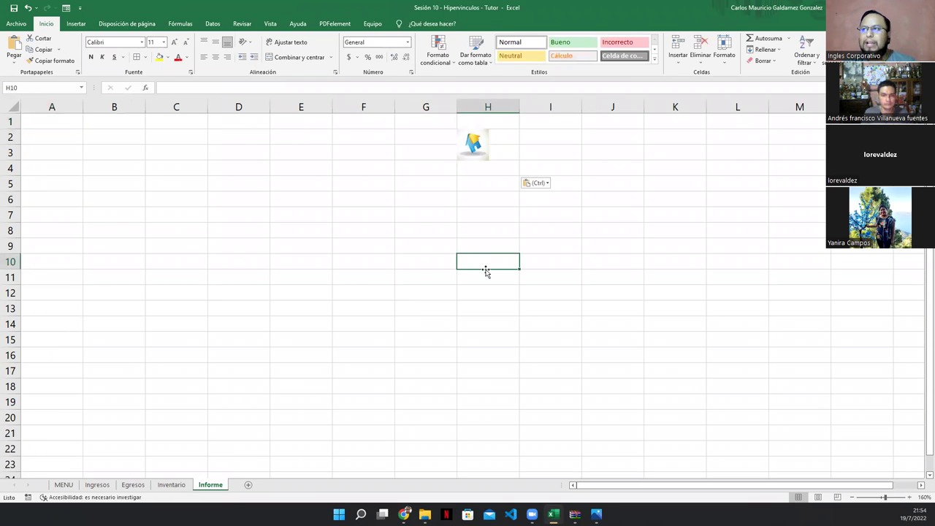
pyautogui.click(472, 154)
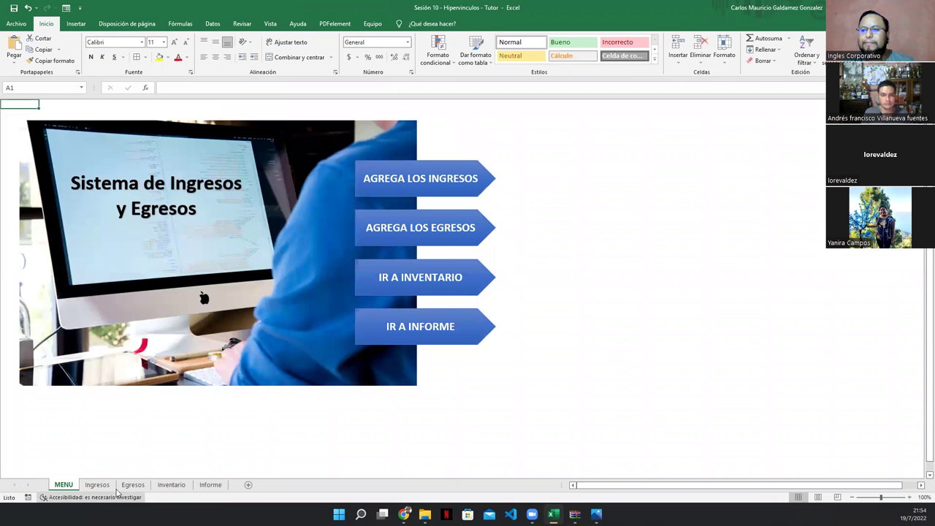
# Return from the Ingresos sheet to MENU through the house logo link.
pyautogui.click(97, 484)
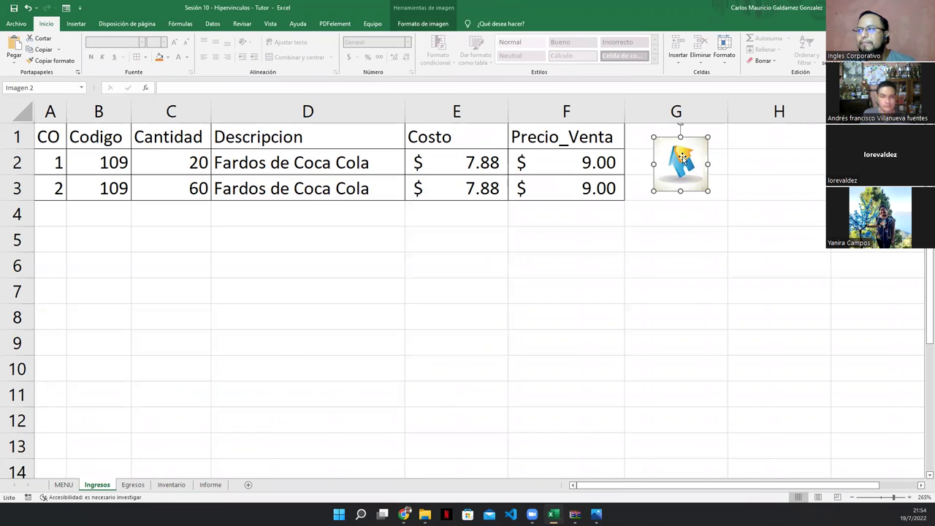
pyautogui.click(645, 276)
pyautogui.click(691, 173)
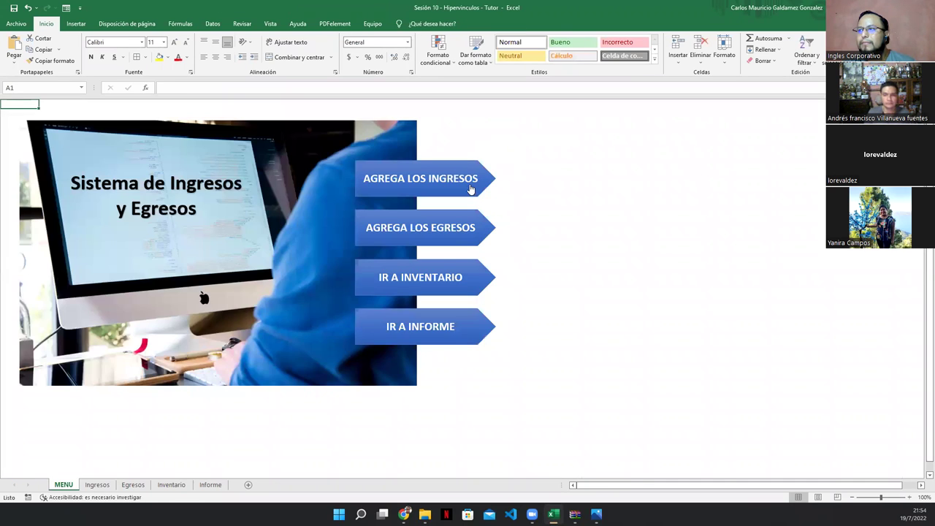
# Test the MENU links to Ingresos, Egresos, Inventario and Informe, returning each time via the logo.
pyautogui.click(469, 188)
pyautogui.click(669, 171)
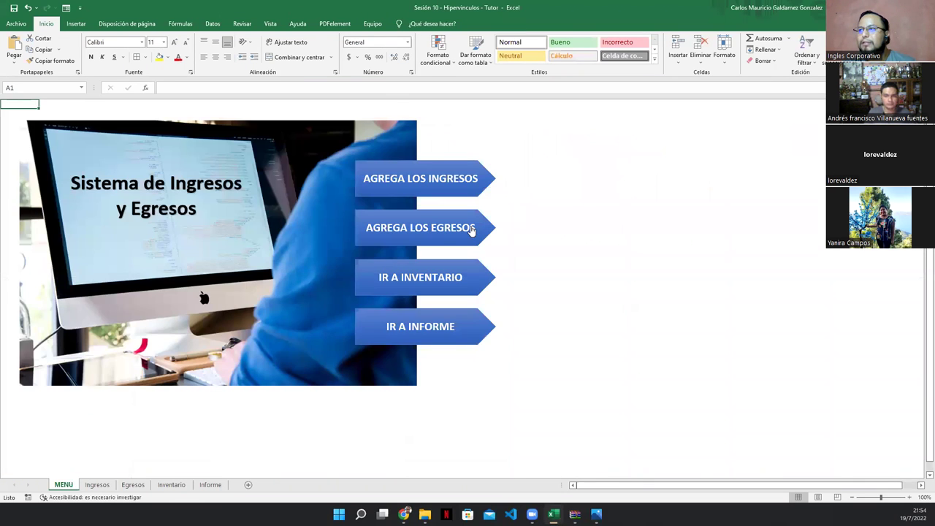
pyautogui.click(471, 228)
pyautogui.click(542, 165)
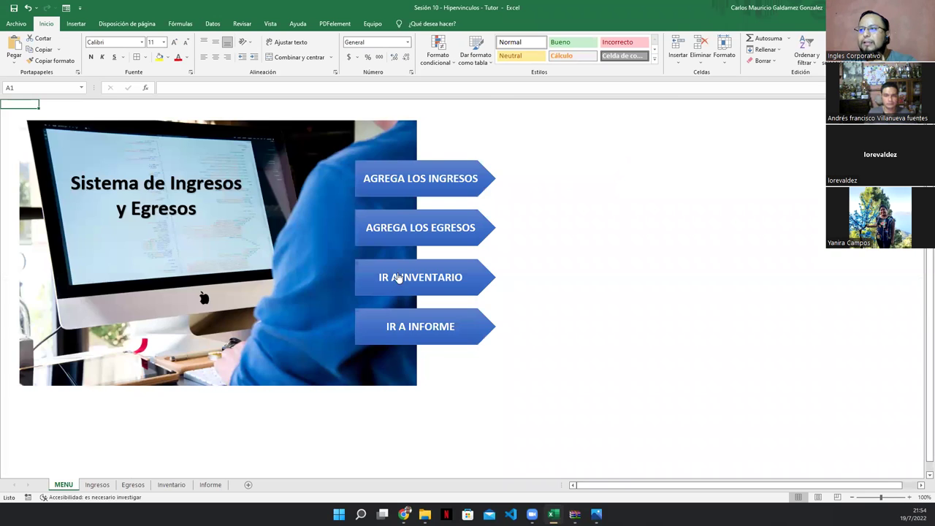
pyautogui.click(398, 275)
pyautogui.click(476, 150)
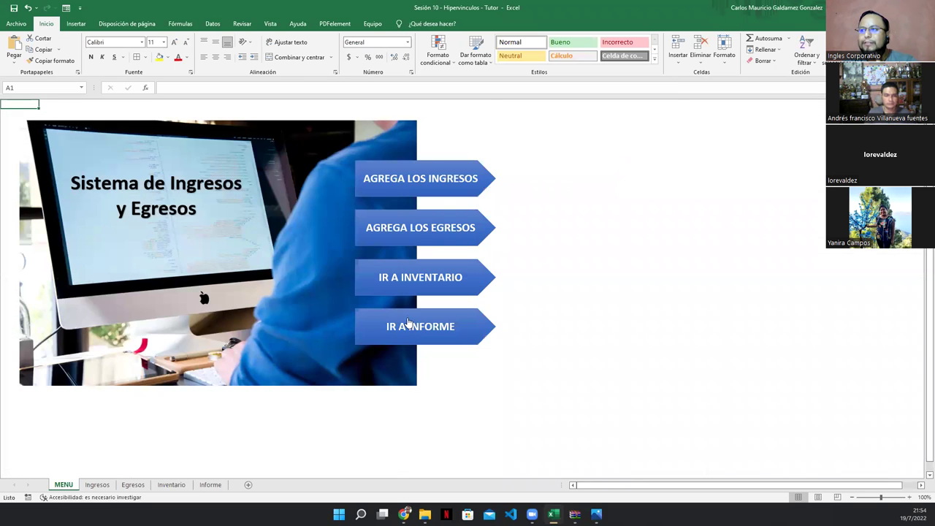
pyautogui.click(407, 321)
pyautogui.click(472, 148)
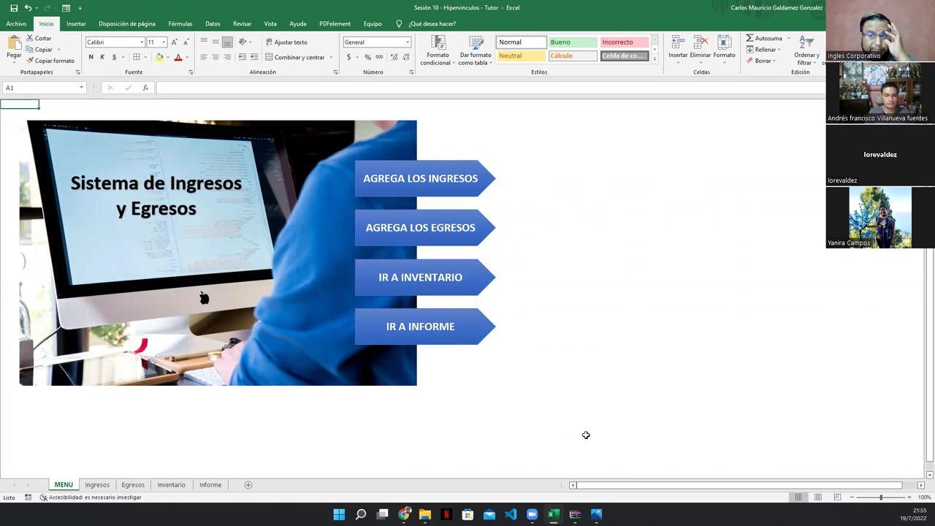
# Inspect the Ingresos logo's options without changes and follow its link back to MENU.
pyautogui.click(98, 484)
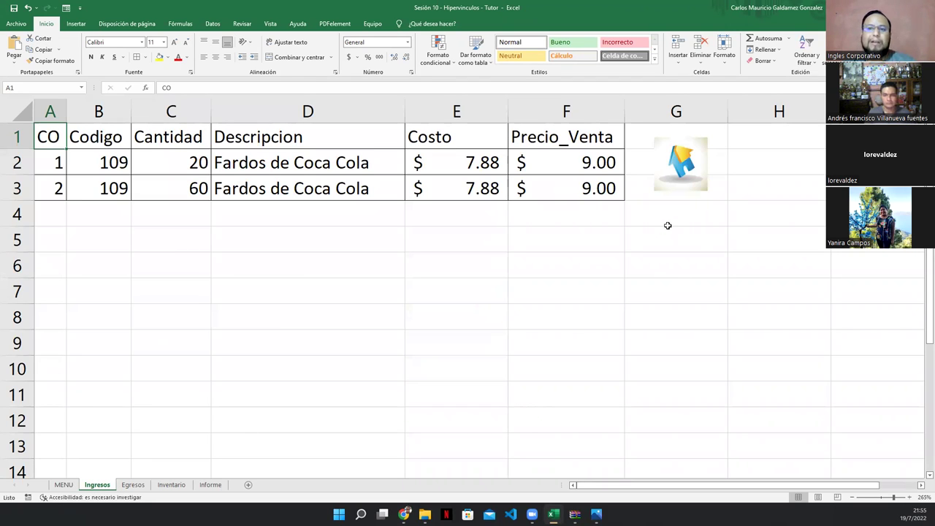
pyautogui.rightClick(691, 156)
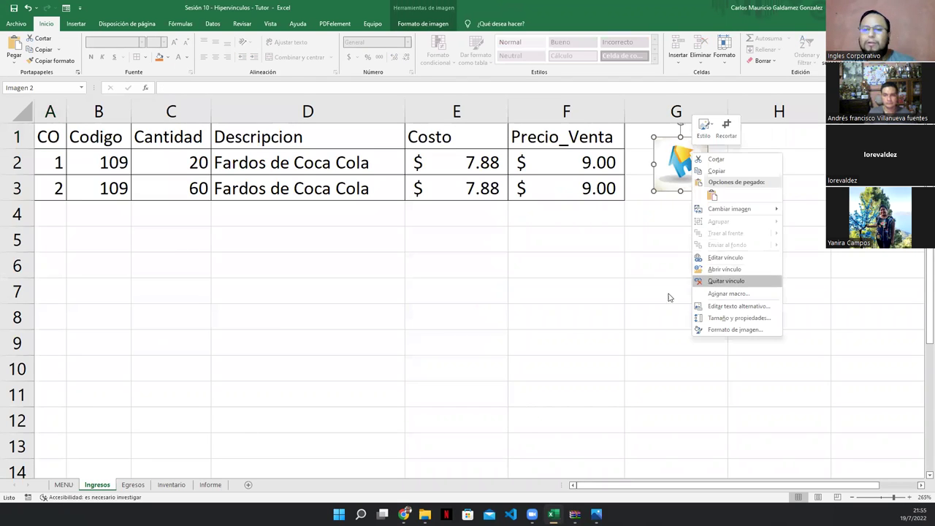
pyautogui.click(540, 318)
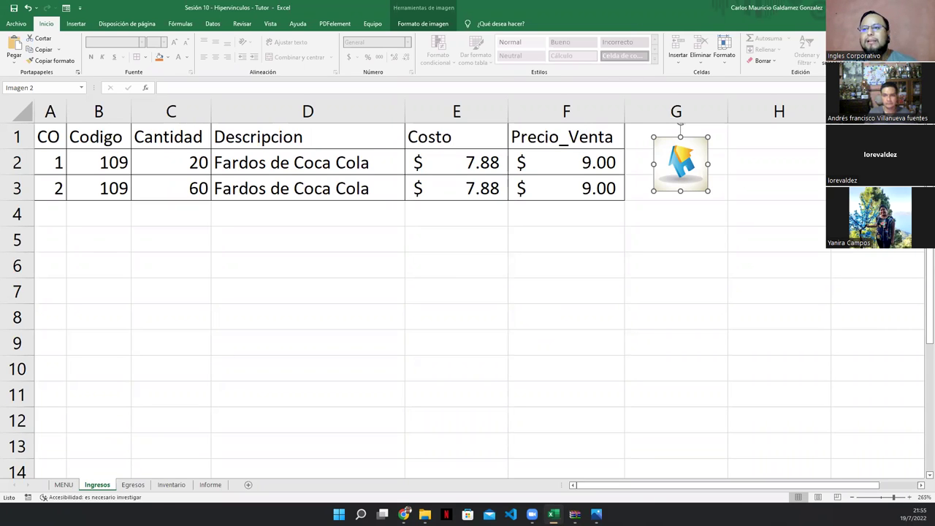
pyautogui.click(65, 485)
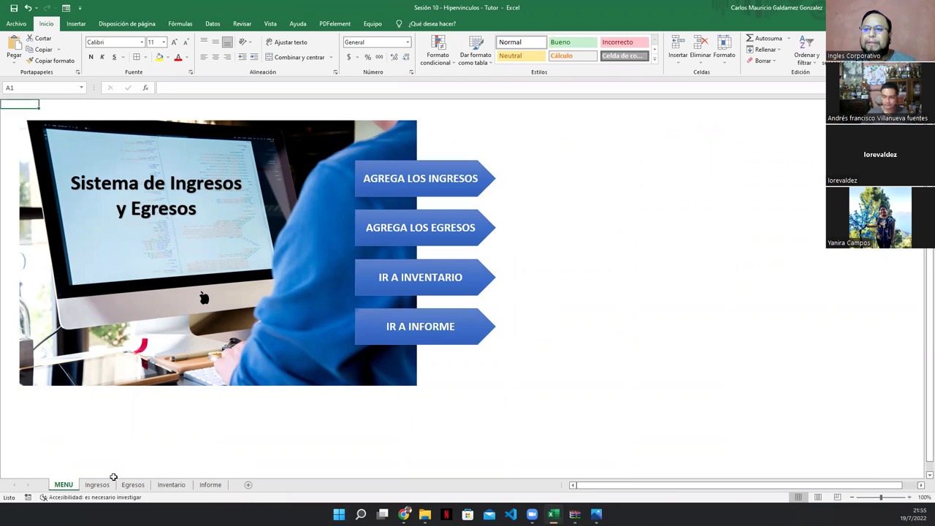
# Show the Ingresos sheet with the Accessibility pane closed, selecting G4 and then the D3 description.
pyautogui.click(97, 497)
pyautogui.click(97, 484)
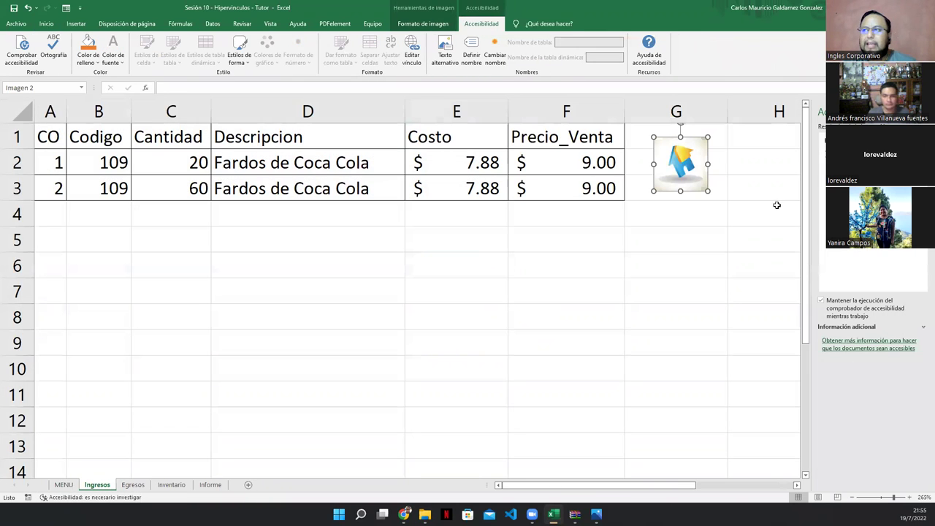
pyautogui.click(88, 497)
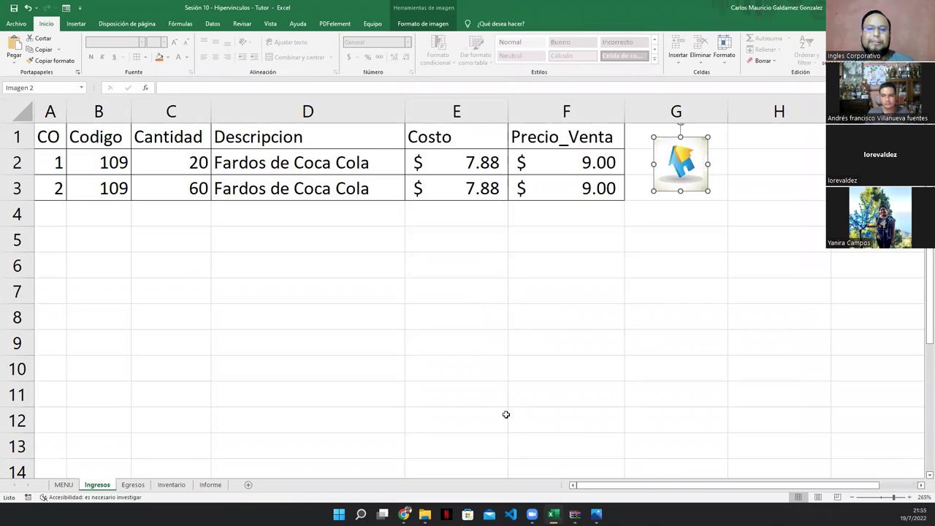
pyautogui.click(668, 271)
pyautogui.click(643, 232)
pyautogui.click(638, 217)
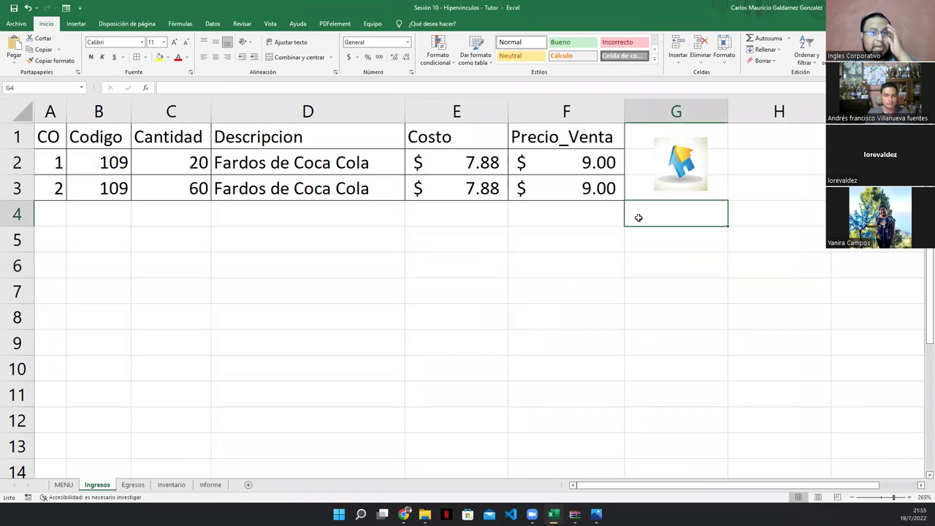
pyautogui.click(299, 180)
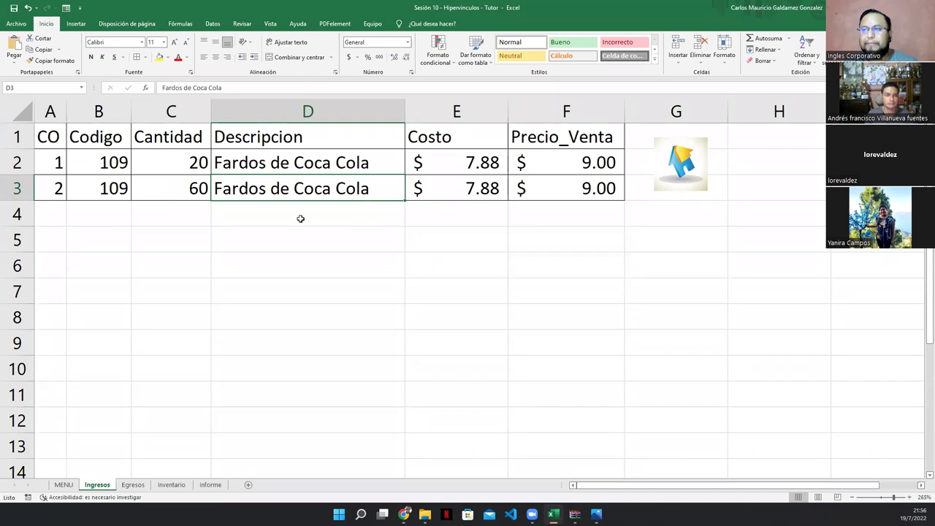
pyautogui.click(111, 167)
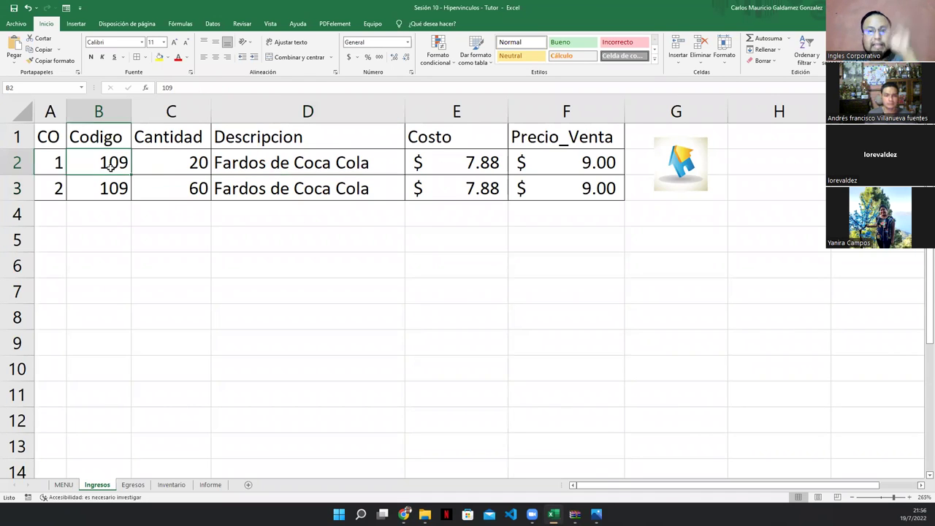
pyautogui.click(71, 11)
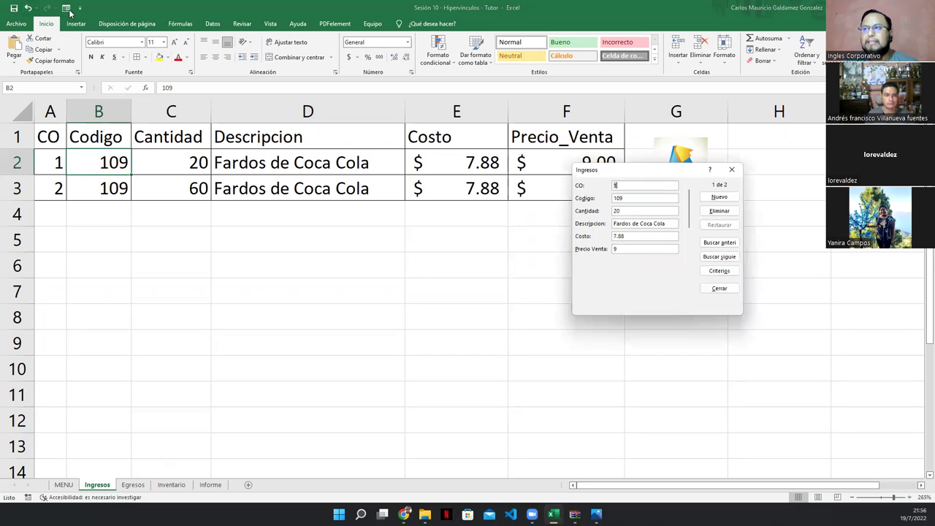
pyautogui.click(727, 169)
pyautogui.moveTo(53, 139); pyautogui.dragTo(555, 135)
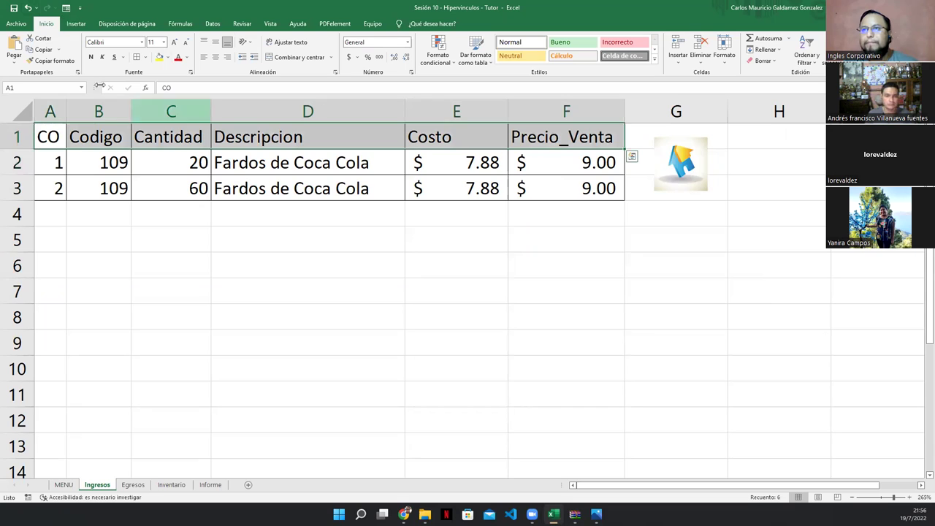
pyautogui.click(66, 9)
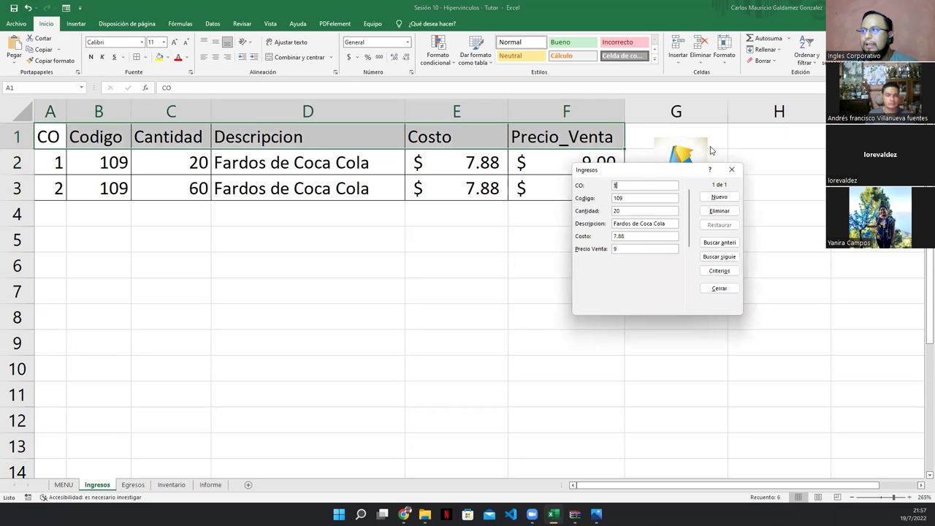
pyautogui.click(732, 171)
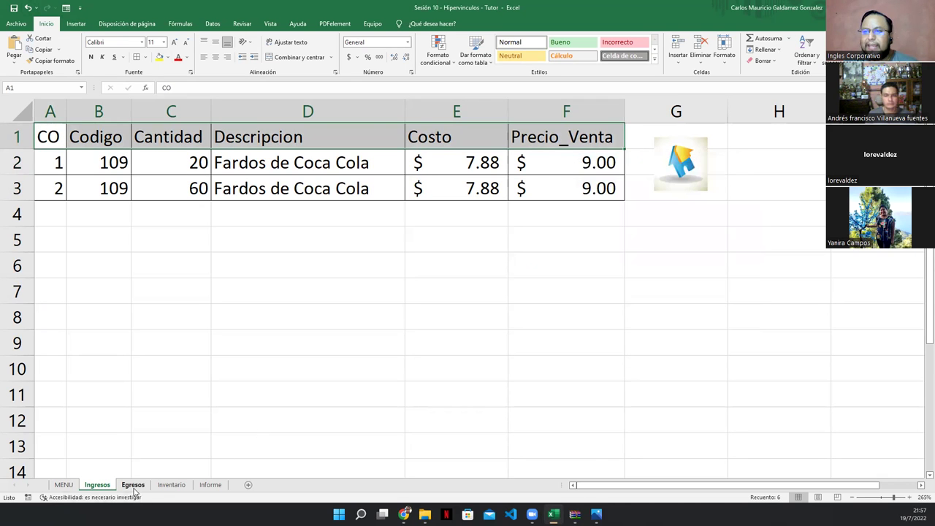
# Select the Egresos headers A1:E1 and open the record form, then close it.
pyautogui.click(134, 486)
pyautogui.moveTo(38, 130); pyautogui.dragTo(83, 126)
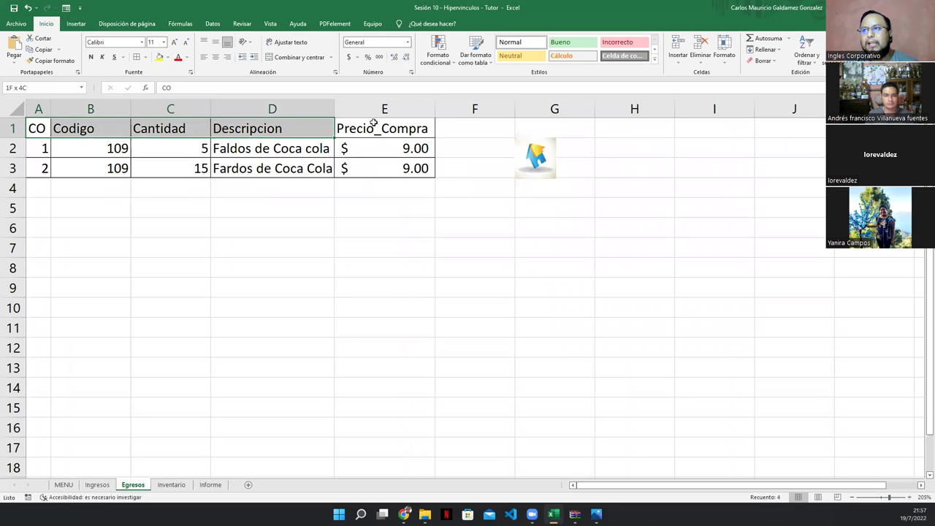
pyautogui.moveTo(82, 127); pyautogui.dragTo(419, 138)
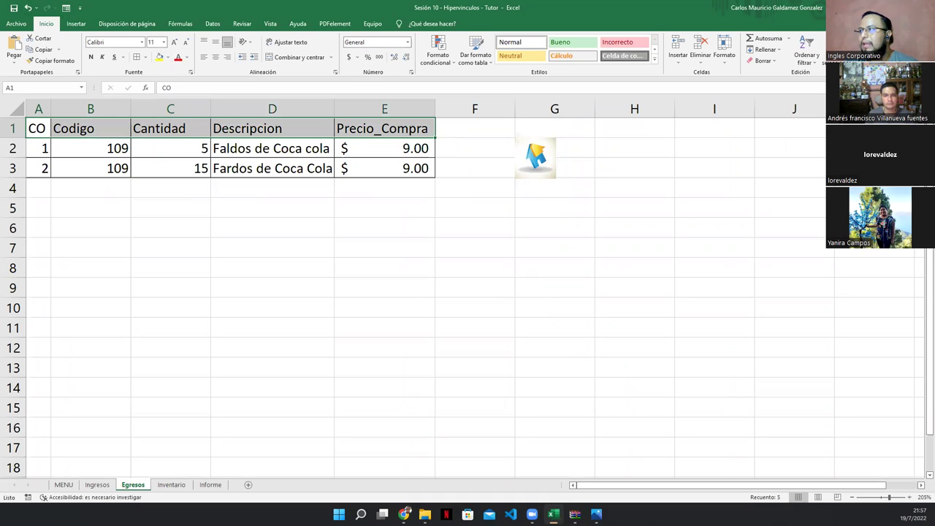
pyautogui.hotkey('alt', '4')
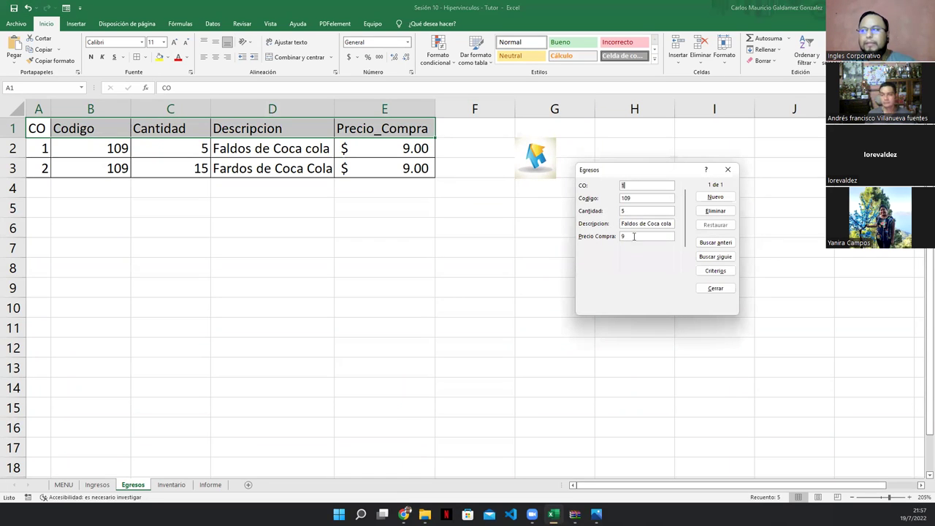
pyautogui.click(727, 169)
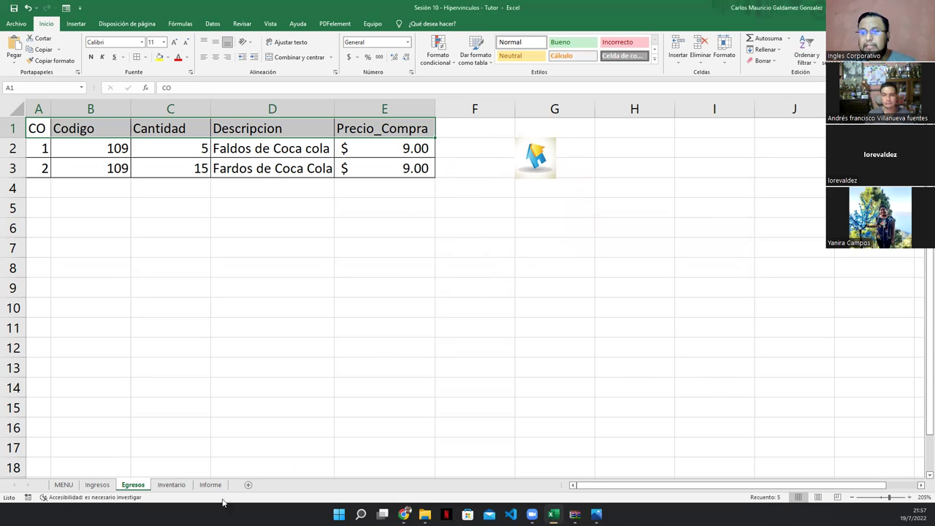
# On Ingresos, select the Codigo and Cantidad values (20 and 60) to review their total.
pyautogui.click(97, 485)
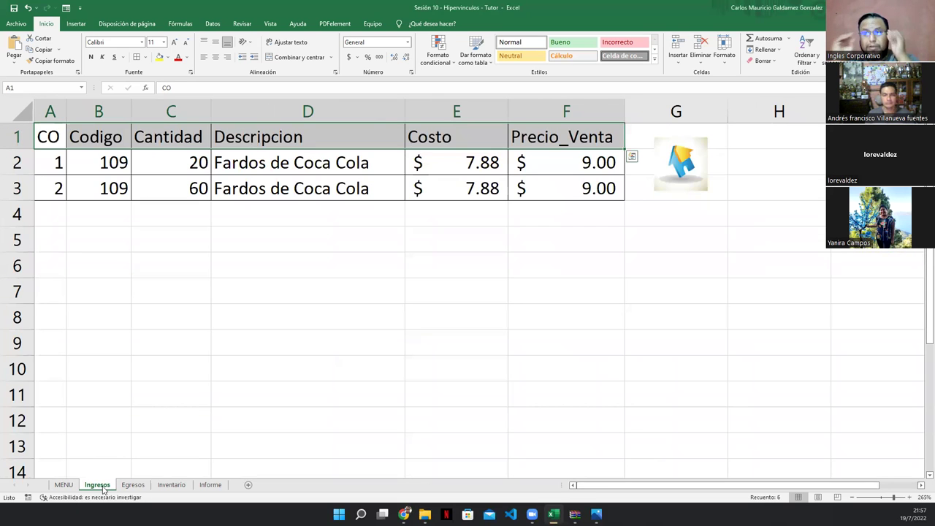
pyautogui.moveTo(162, 170); pyautogui.dragTo(163, 180)
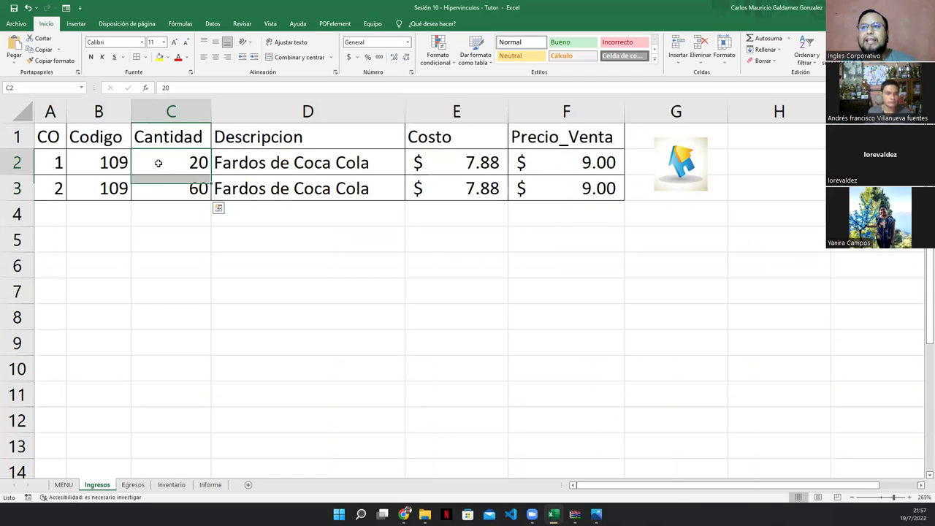
pyautogui.moveTo(106, 170); pyautogui.dragTo(103, 189)
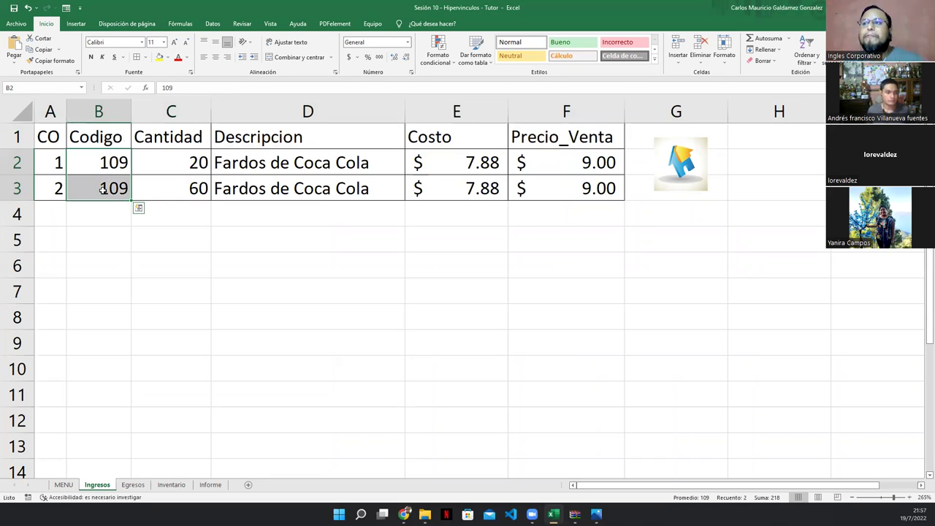
pyautogui.click(234, 193)
pyautogui.click(176, 185)
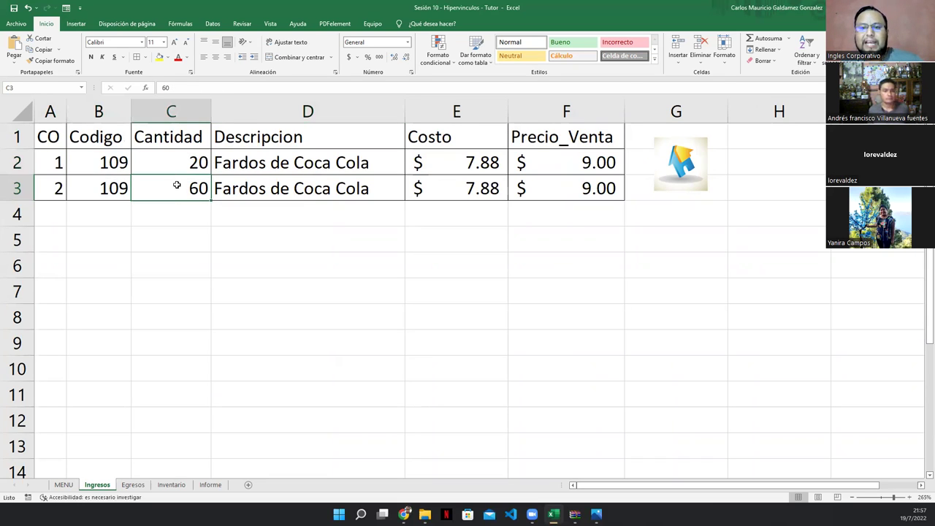
pyautogui.click(179, 160)
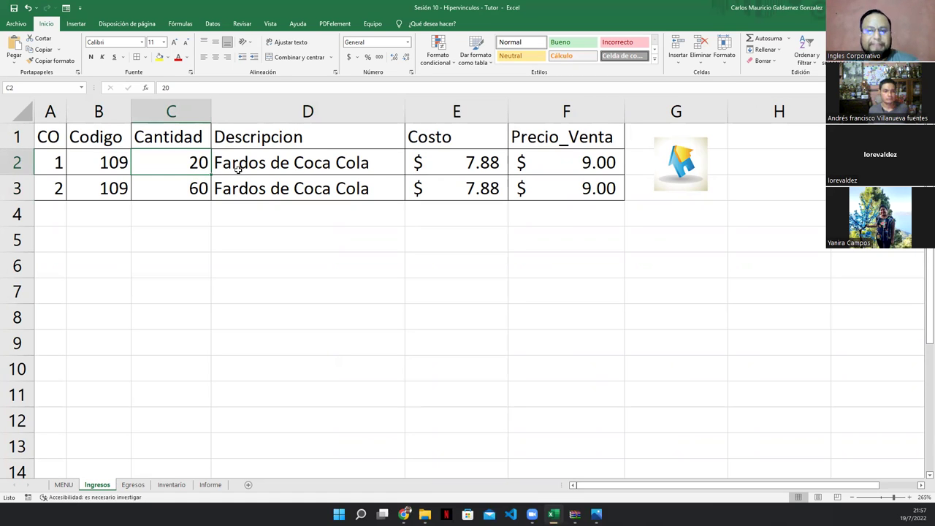
pyautogui.moveTo(174, 175); pyautogui.dragTo(167, 181)
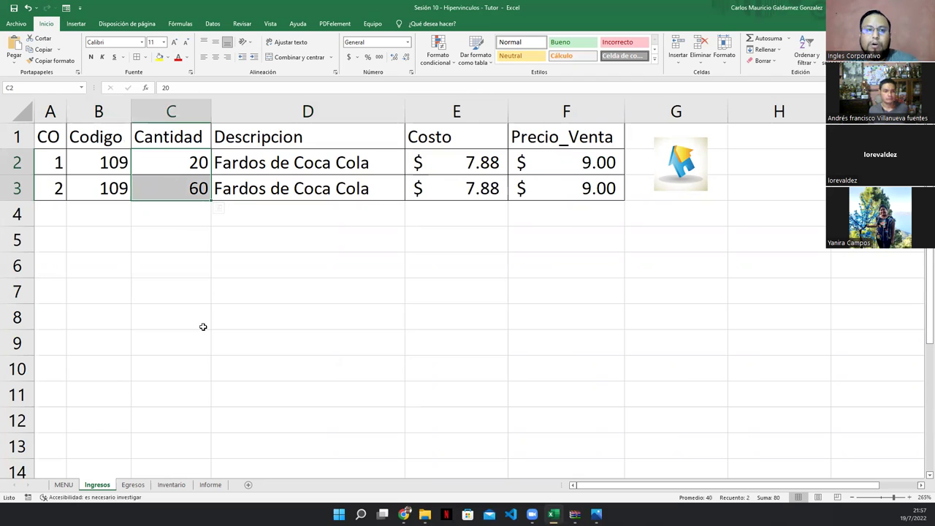
# Check the Egresos Cantidad values C2:C3, then open the Ingresos record form from B2.
pyautogui.click(130, 485)
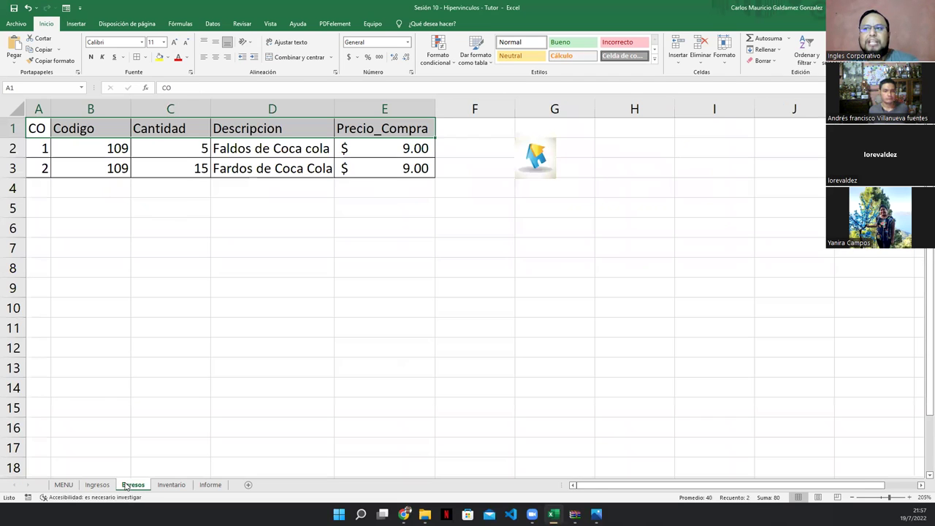
pyautogui.moveTo(184, 151); pyautogui.dragTo(184, 170)
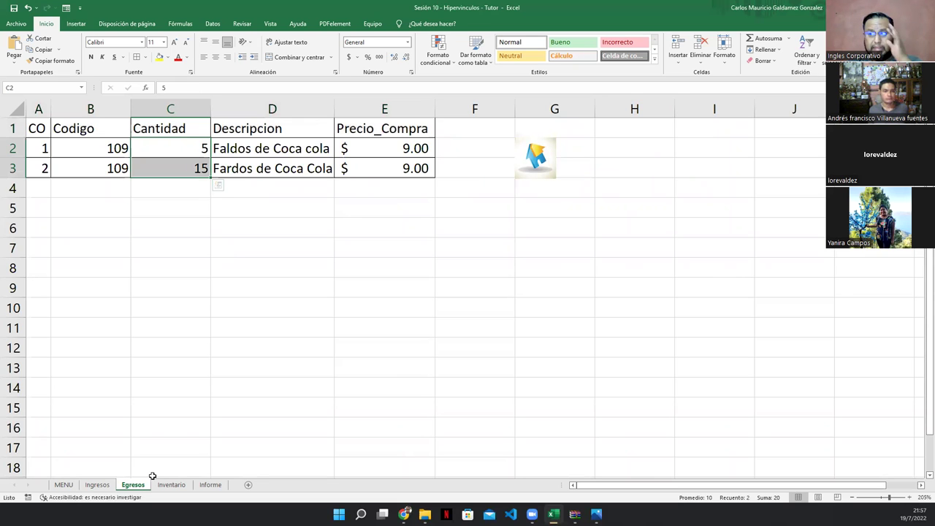
pyautogui.click(97, 485)
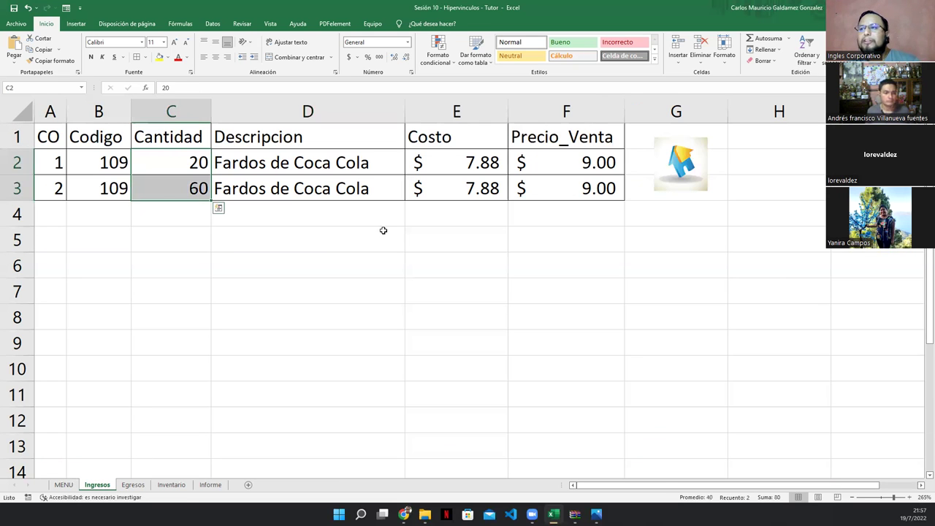
pyautogui.click(78, 156)
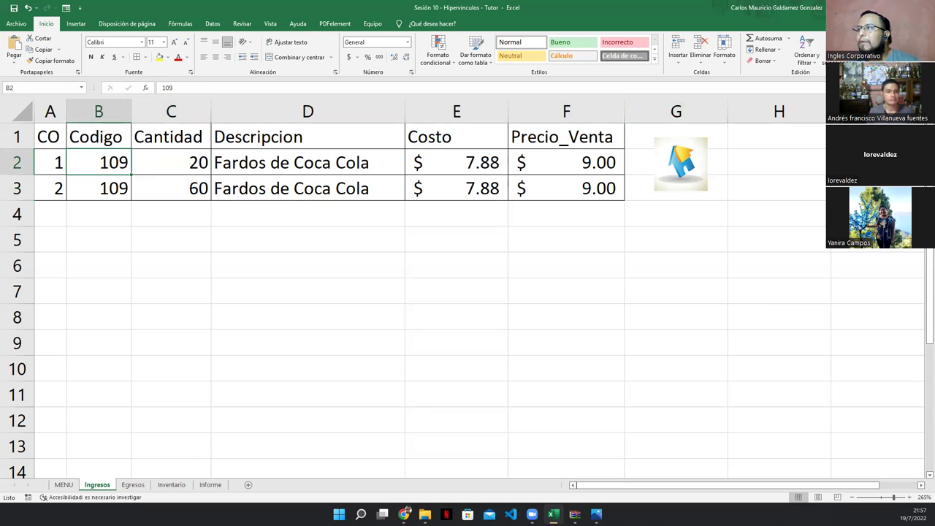
pyautogui.click(680, 162)
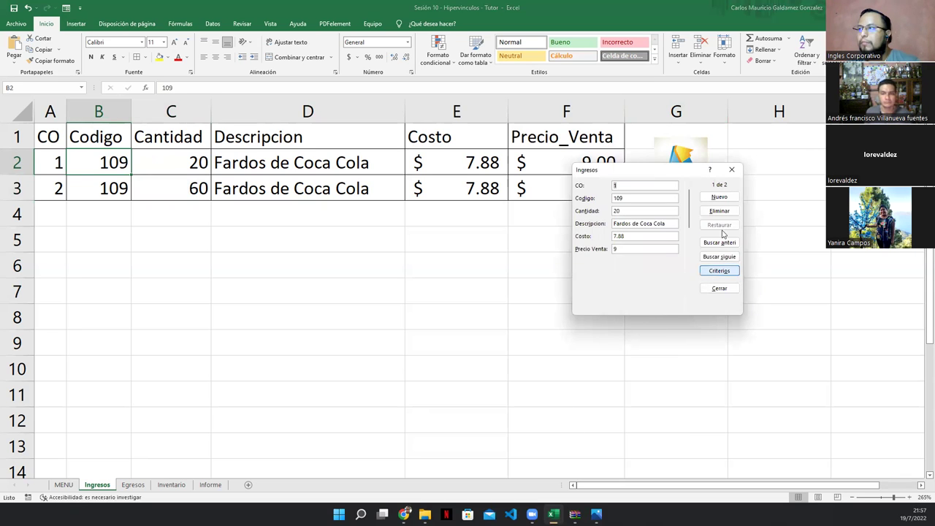
# Add Ingresos record CO 3: code 110, 25 Fardos de Sopa Marruchan, cost 4.87, price 5.75.
pyautogui.moveTo(651, 170); pyautogui.dragTo(346, 226)
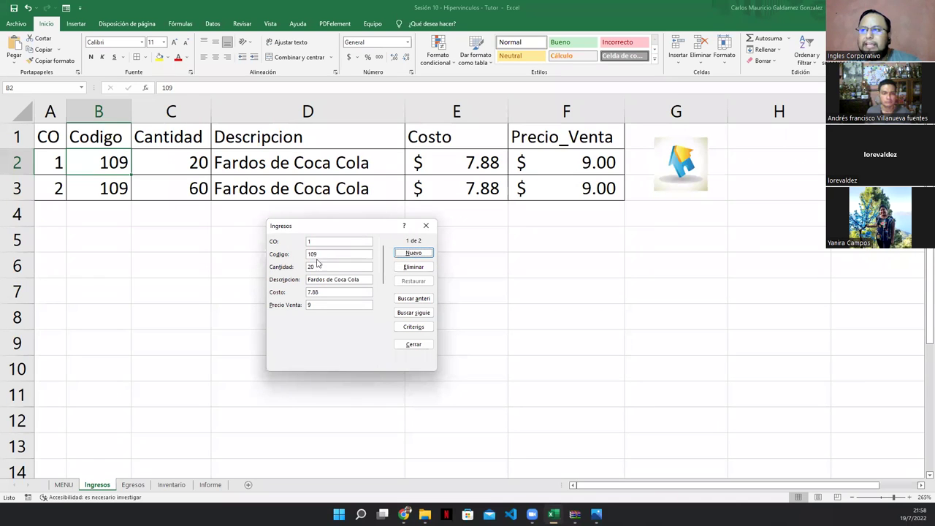
pyautogui.click(414, 255)
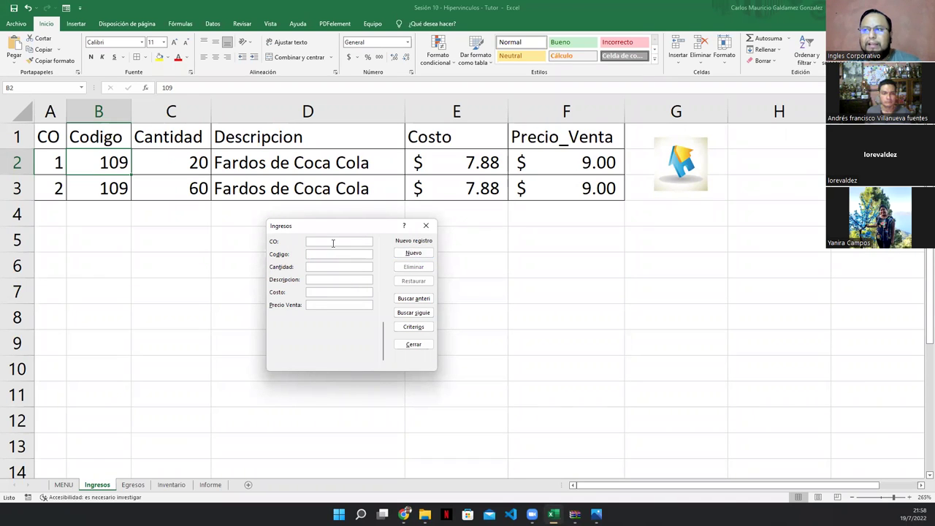
pyautogui.write('3')
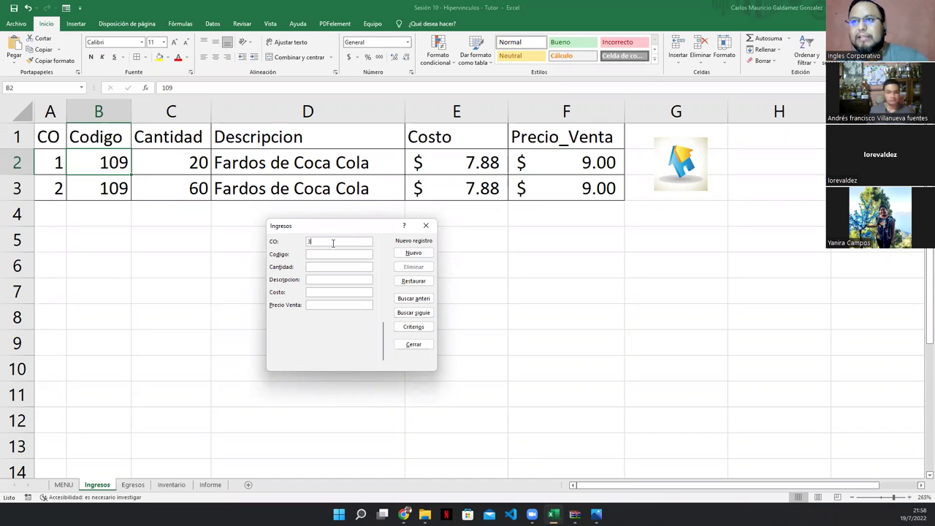
pyautogui.press('Tab')
pyautogui.write('110')
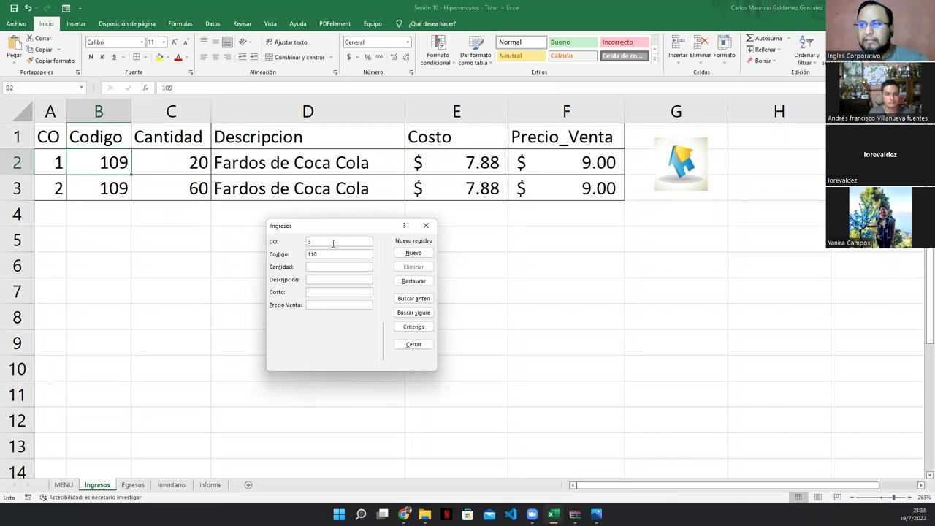
pyautogui.press('Tab')
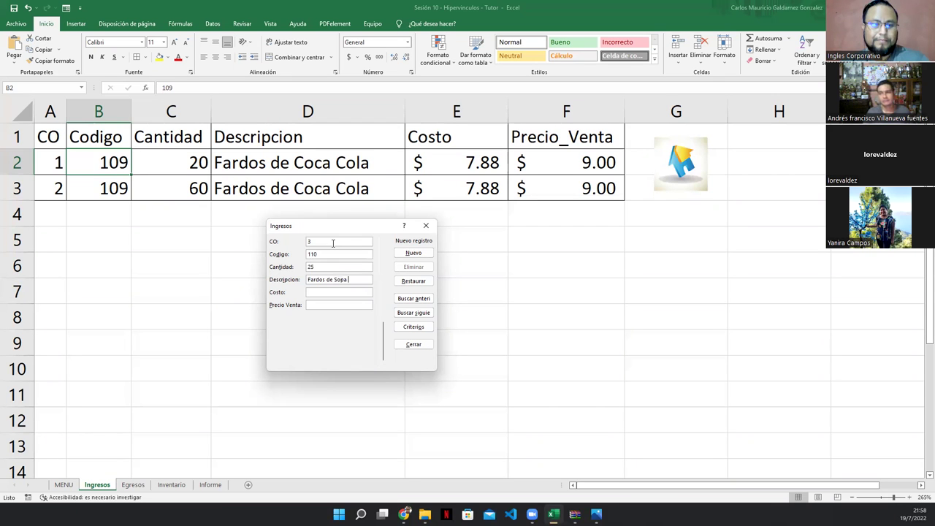
pyautogui.write('arruchan')
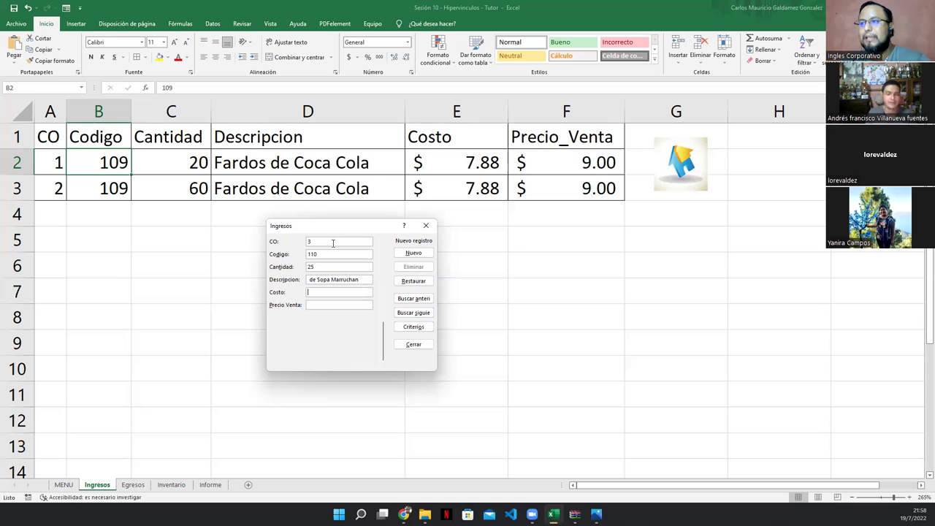
pyautogui.press('Tab')
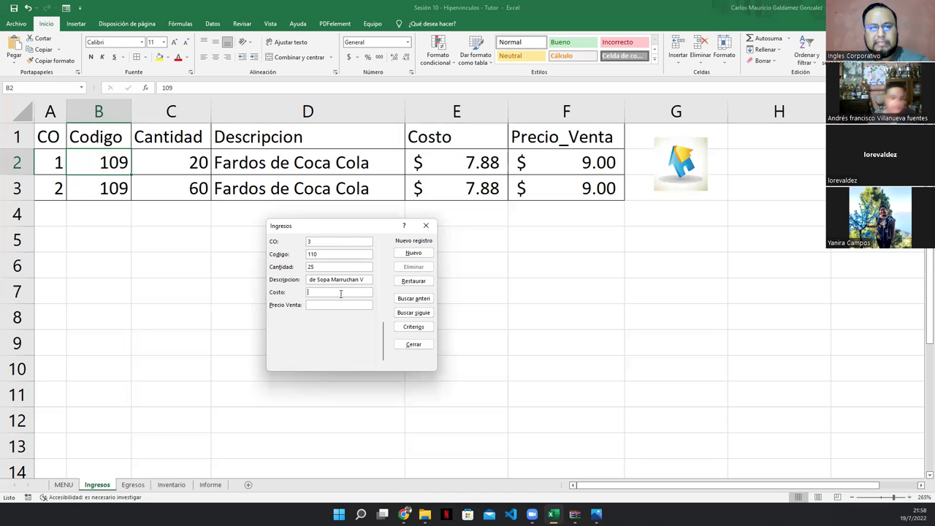
pyautogui.write('4.87')
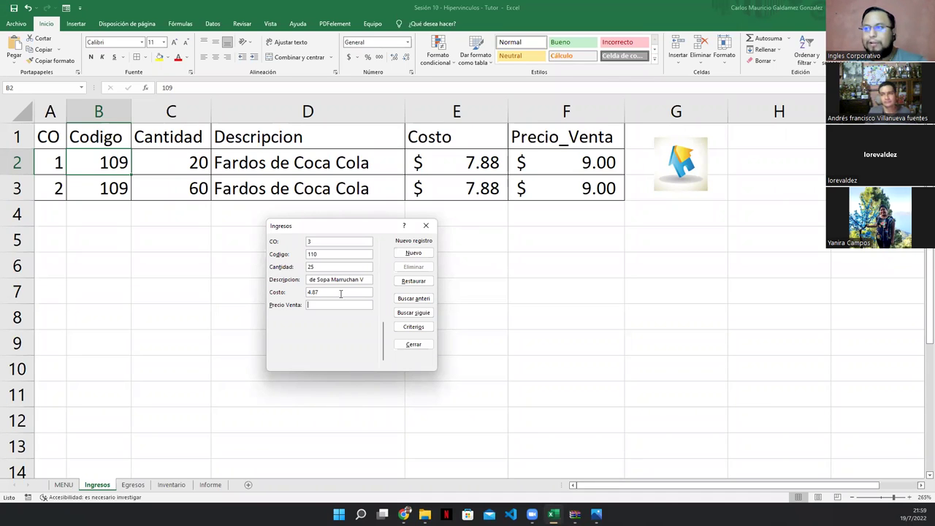
pyautogui.press('Tab')
pyautogui.write('5')
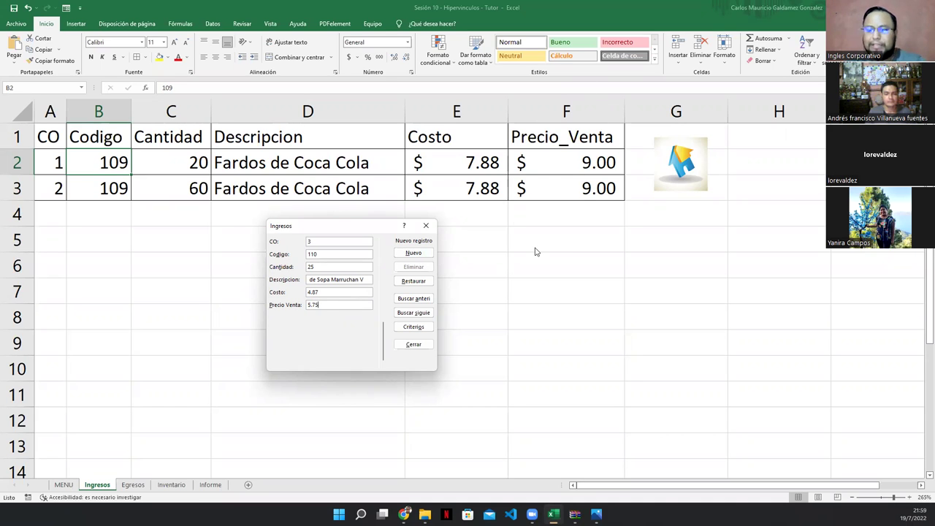
pyautogui.press('Return')
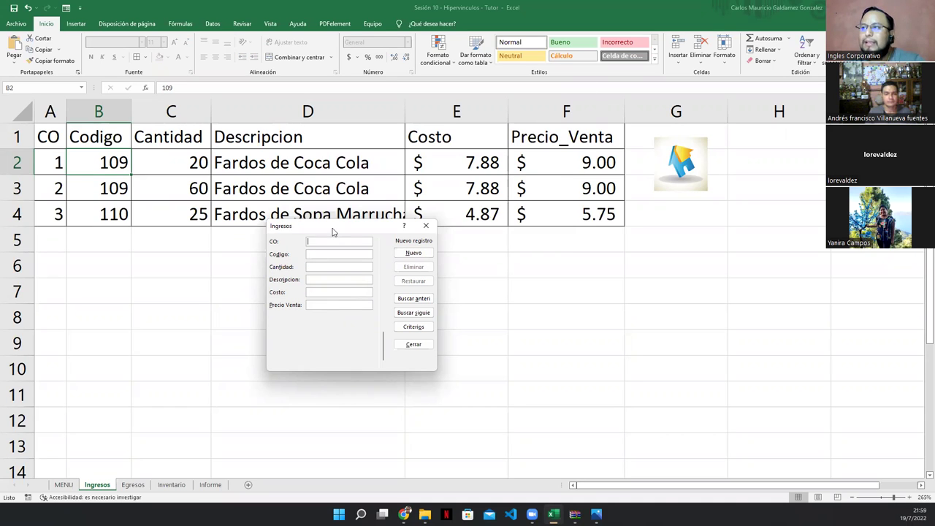
pyautogui.moveTo(332, 231); pyautogui.dragTo(389, 277)
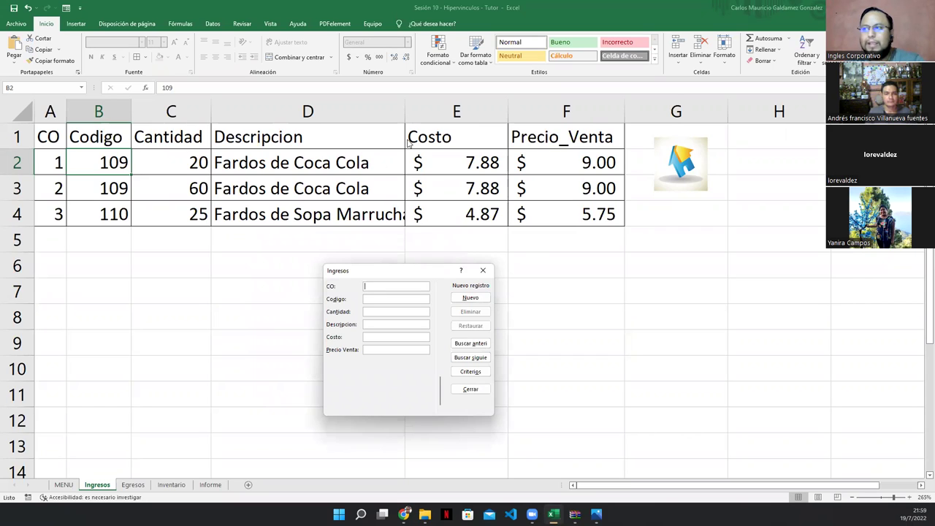
# Through the Egresos data form, add CO 3, code 110, 3 Fardos de Sopa Marruchan at 7.25.
pyautogui.click(483, 271)
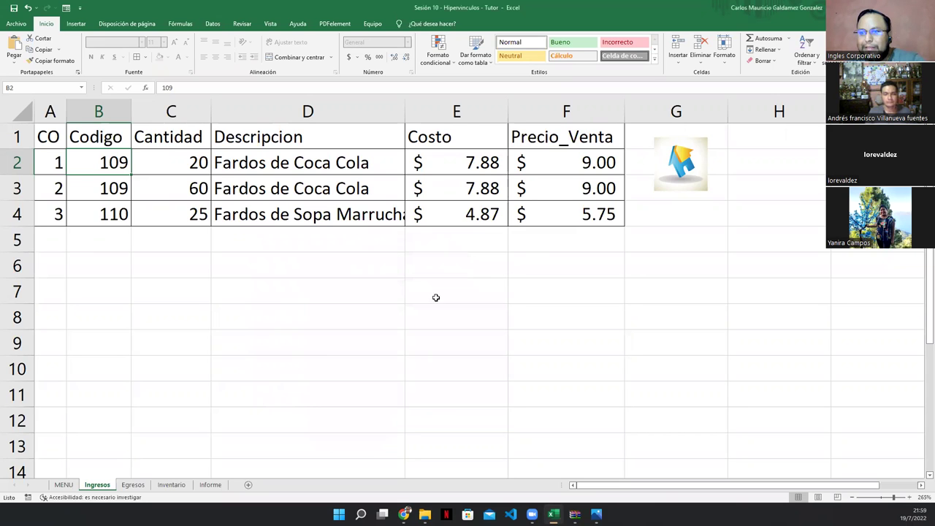
pyautogui.click(133, 484)
pyautogui.click(90, 150)
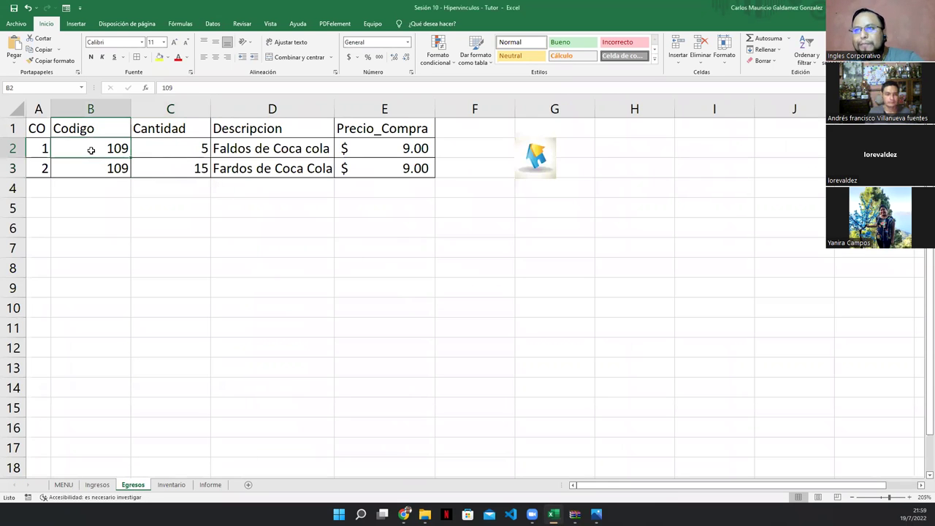
pyautogui.hotkey('alt', '4')
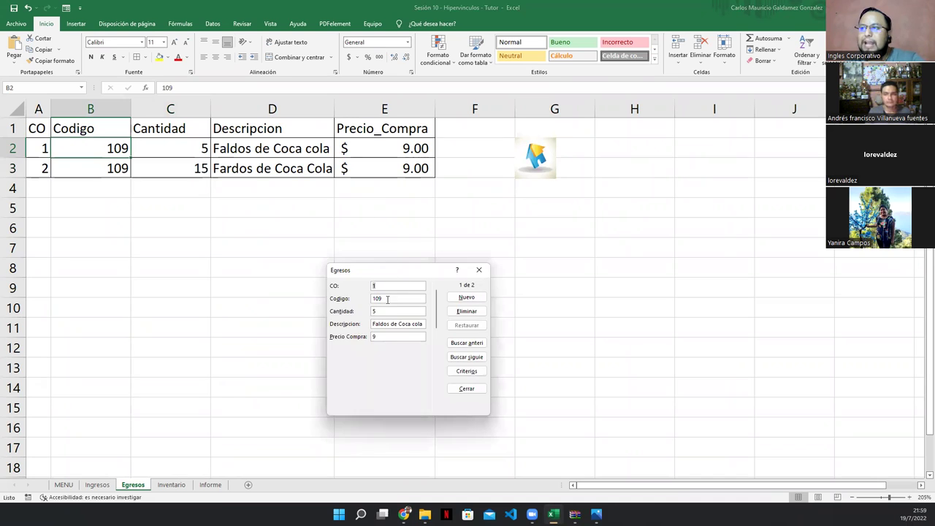
pyautogui.click(466, 297)
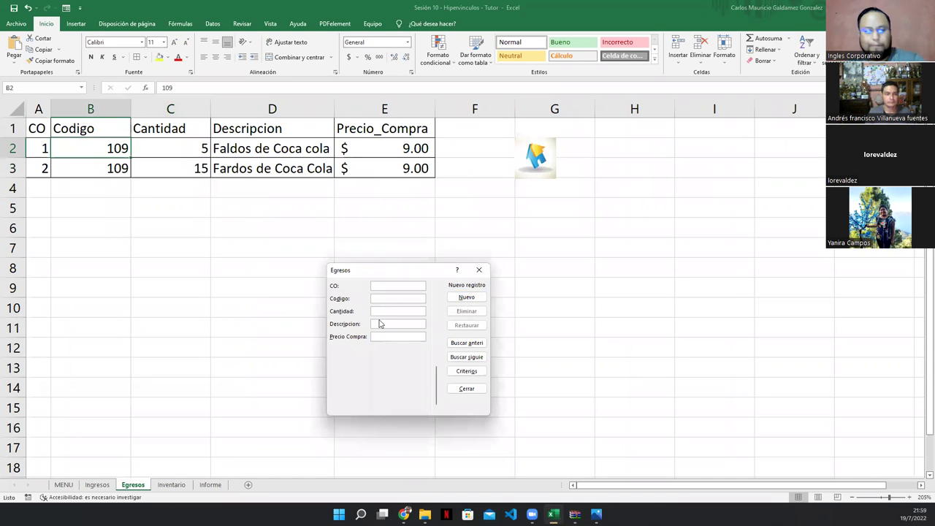
pyautogui.write('3')
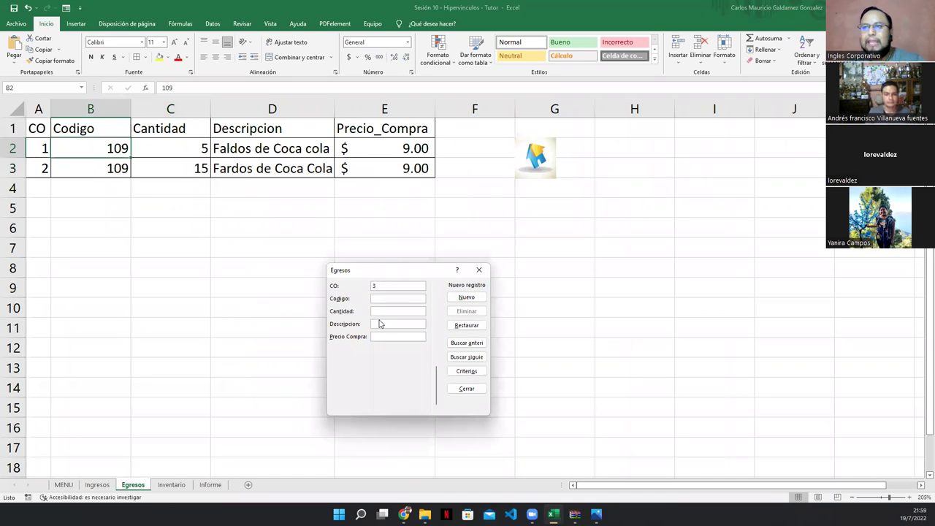
pyautogui.write('10')
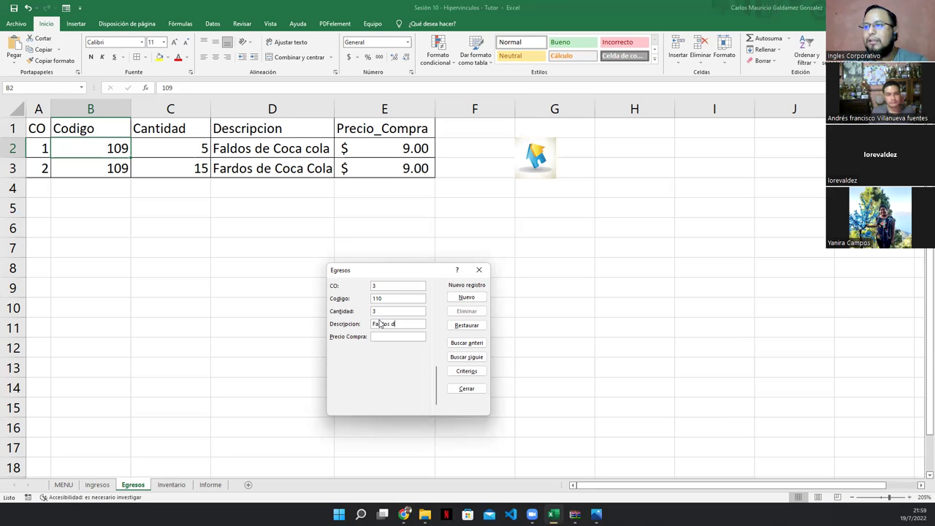
pyautogui.write('e M')
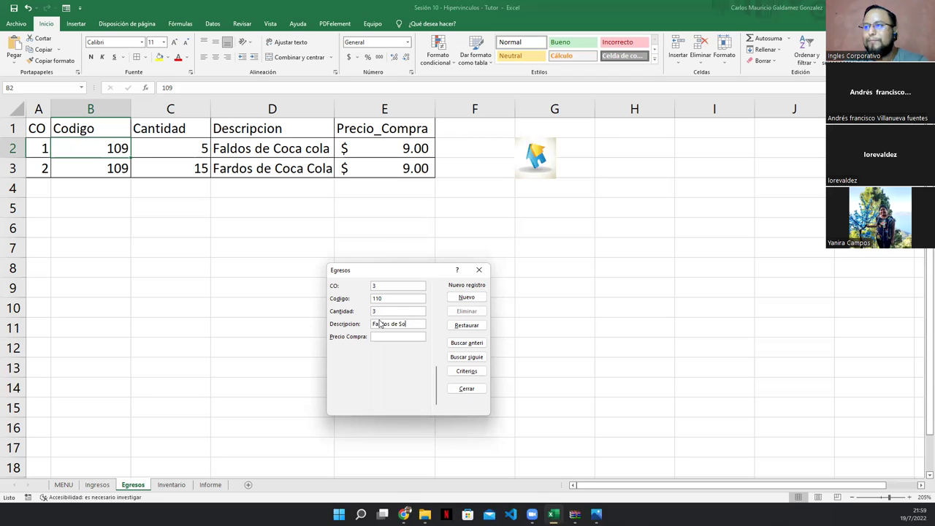
pyautogui.write('pa Marruchan')
pyautogui.press('BackSpace')
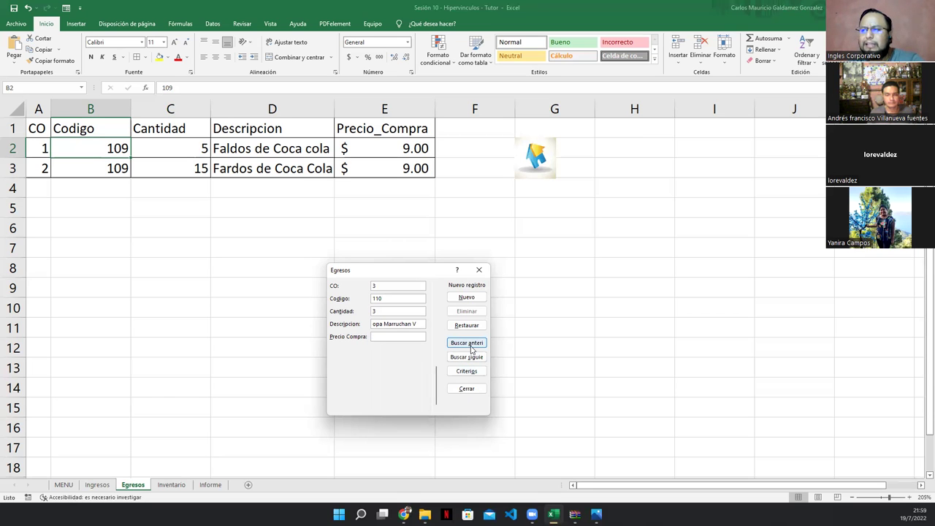
pyautogui.write('7.25')
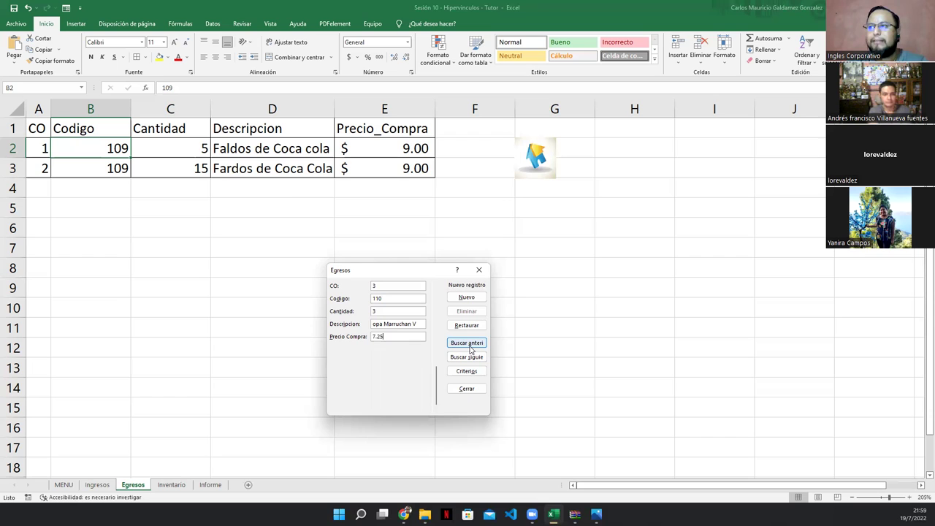
pyautogui.press('Return')
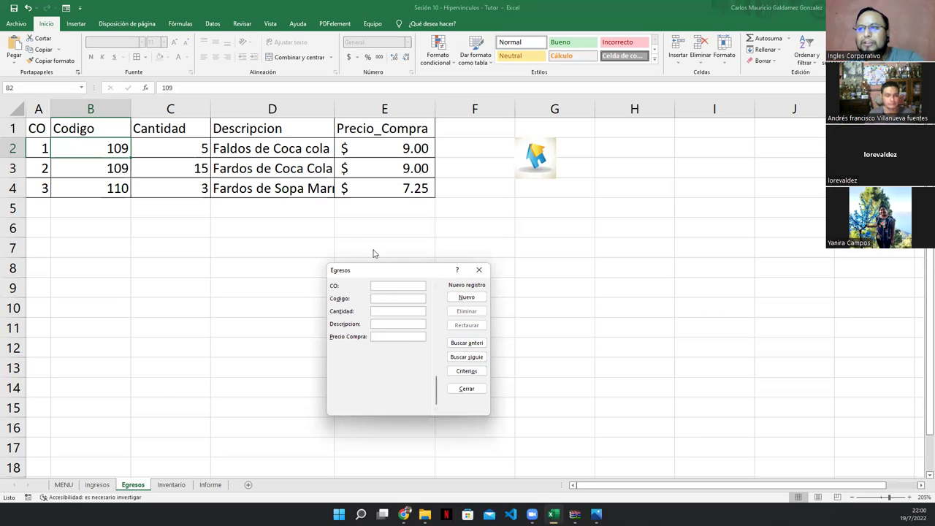
pyautogui.click(480, 272)
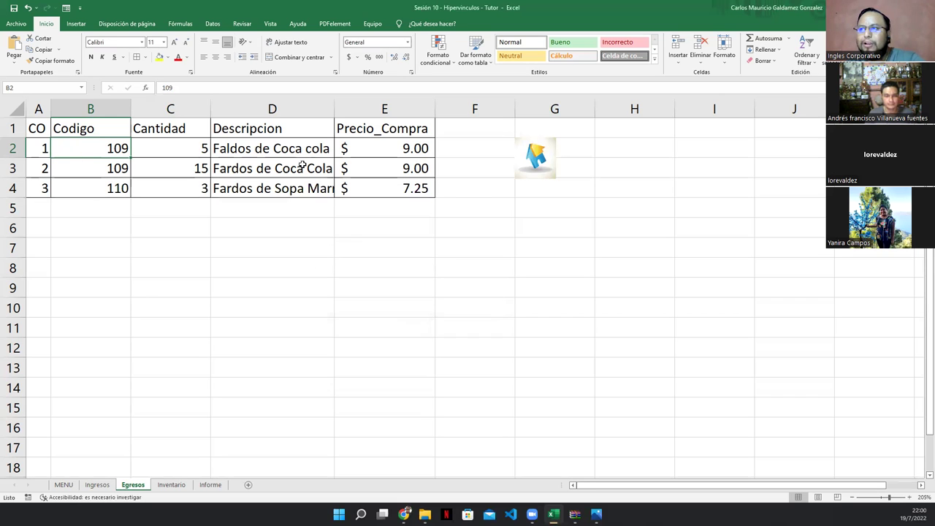
# Autofit column D on Egresos and Ingresos so 'Fardos de Sopa Marruchan' shows in full.
pyautogui.doubleClick(334, 103)
pyautogui.click(104, 484)
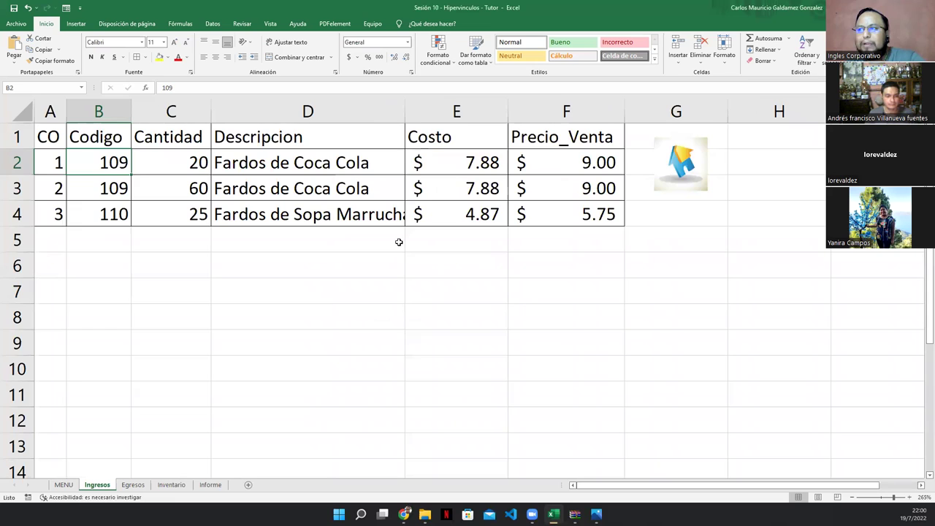
pyautogui.doubleClick(404, 106)
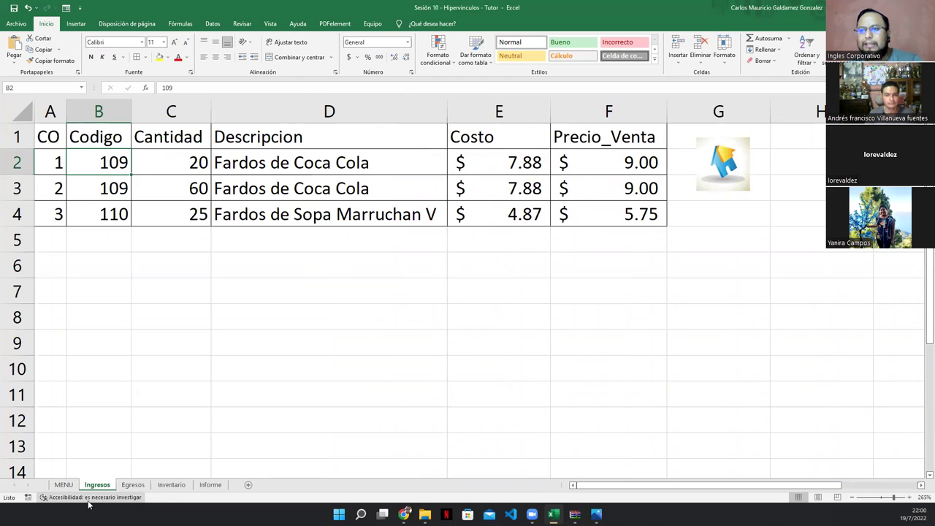
pyautogui.click(133, 485)
pyautogui.click(94, 485)
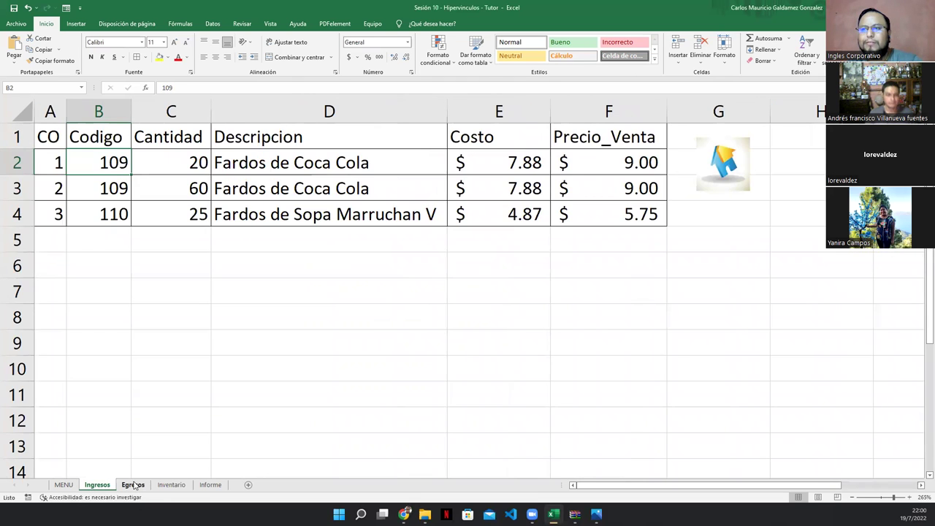
# Set both the Ingresos and Egresos sheets to 190% zoom.
pyautogui.click(133, 485)
pyautogui.click(106, 485)
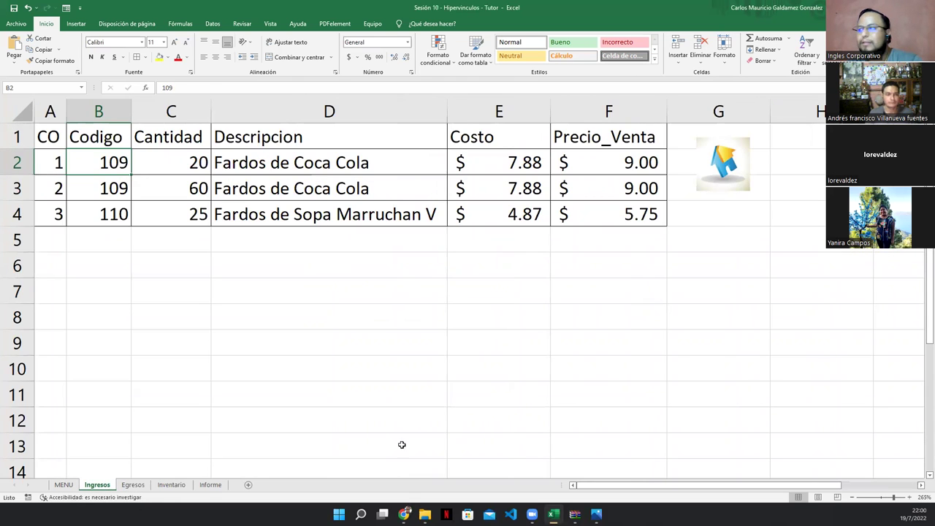
pyautogui.moveTo(894, 497); pyautogui.dragTo(888, 497)
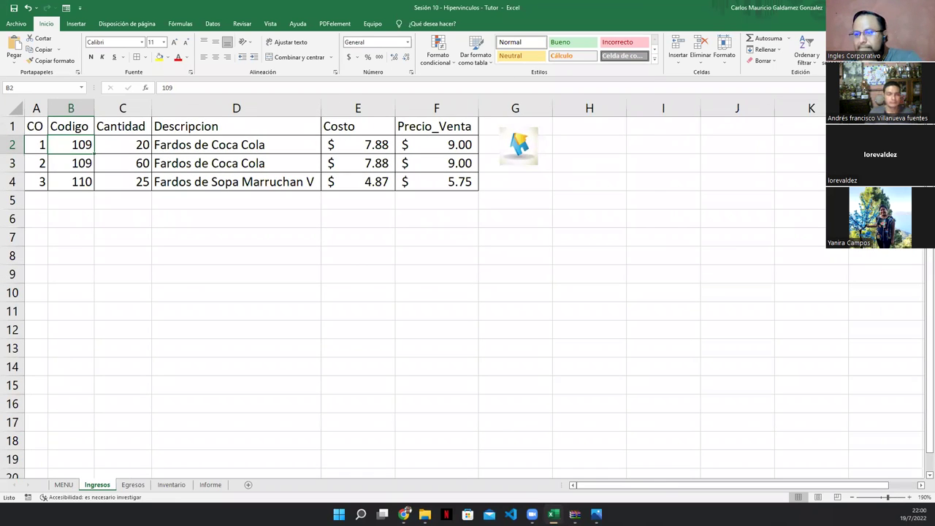
pyautogui.click(133, 485)
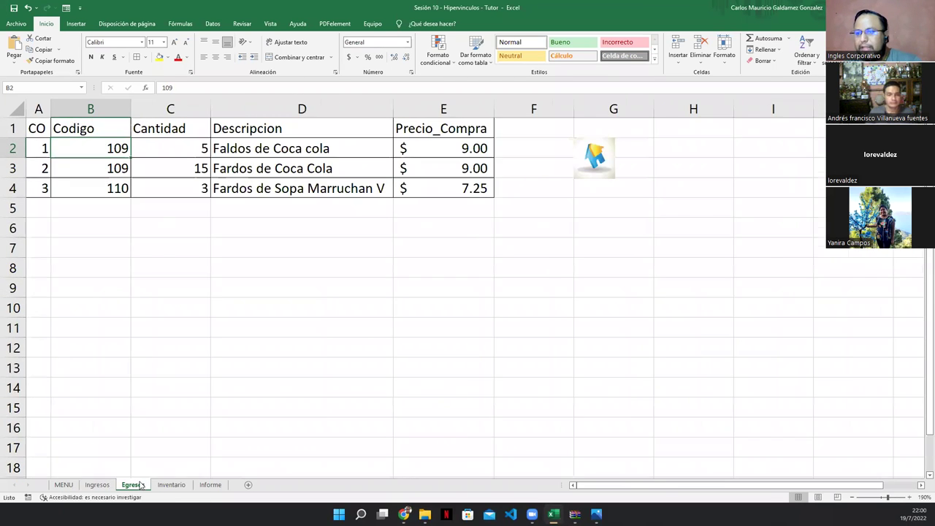
pyautogui.click(924, 497)
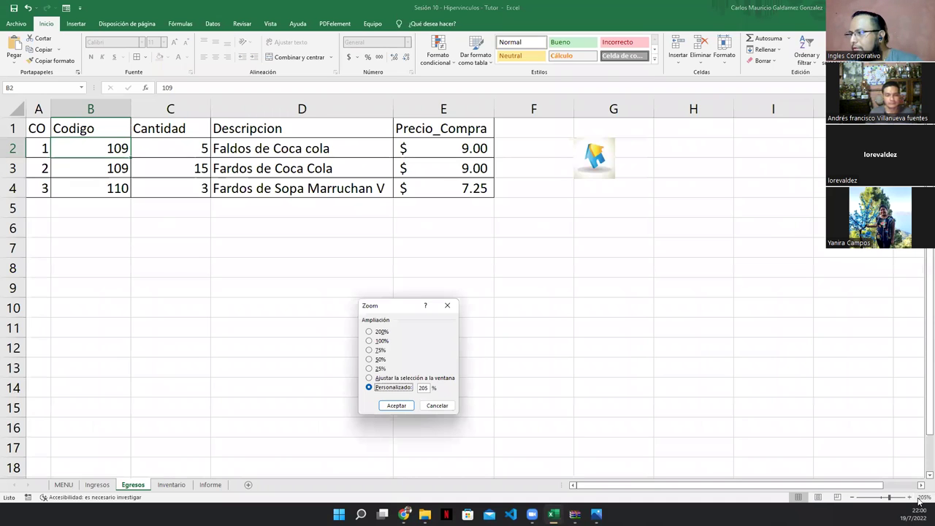
pyautogui.doubleClick(428, 388)
pyautogui.write('190')
pyautogui.press('Return')
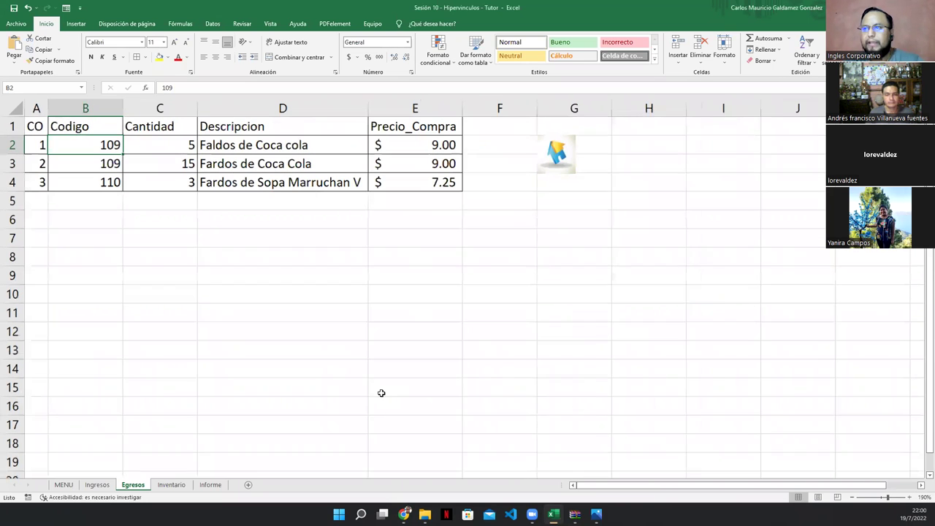
# Browse the Inventario, MENU, Ingresos, Egresos and Informe sheets, ending on Inventario.
pyautogui.click(181, 486)
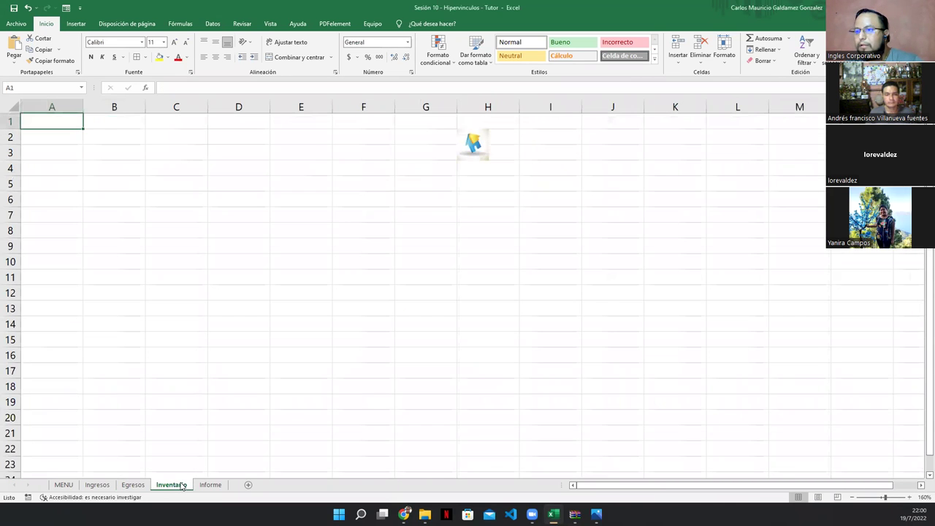
pyautogui.click(63, 486)
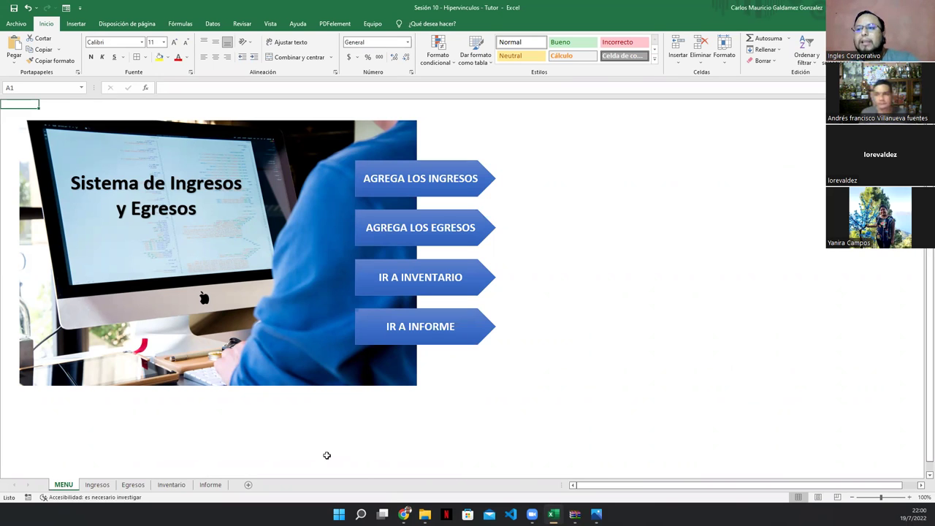
pyautogui.click(172, 485)
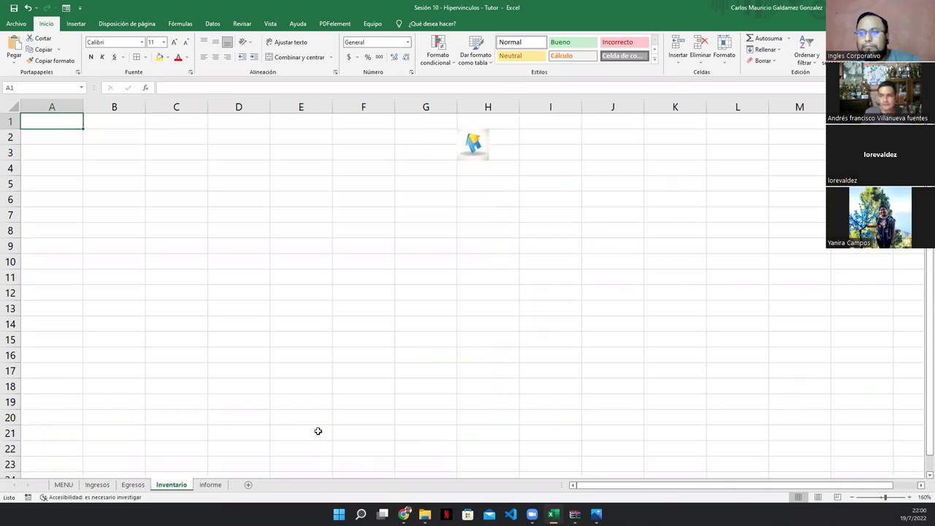
pyautogui.click(97, 485)
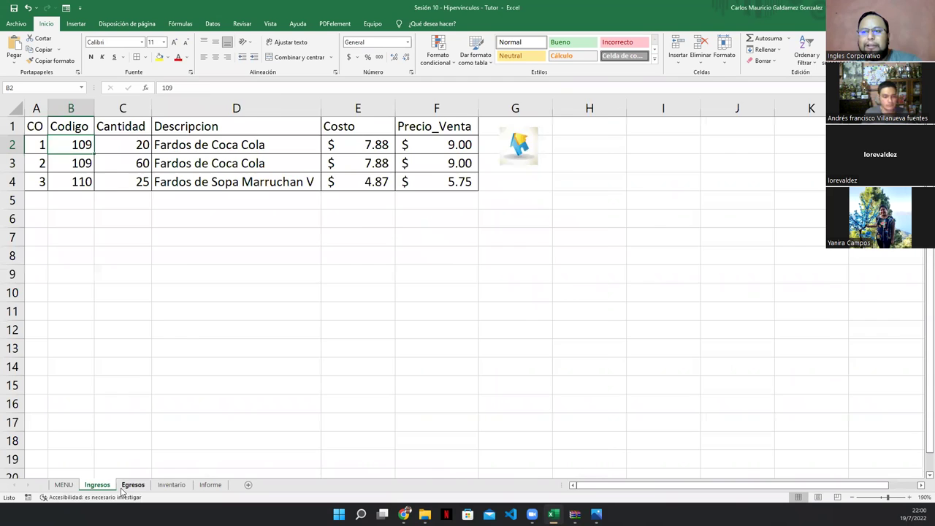
pyautogui.click(133, 485)
pyautogui.click(210, 485)
pyautogui.click(171, 484)
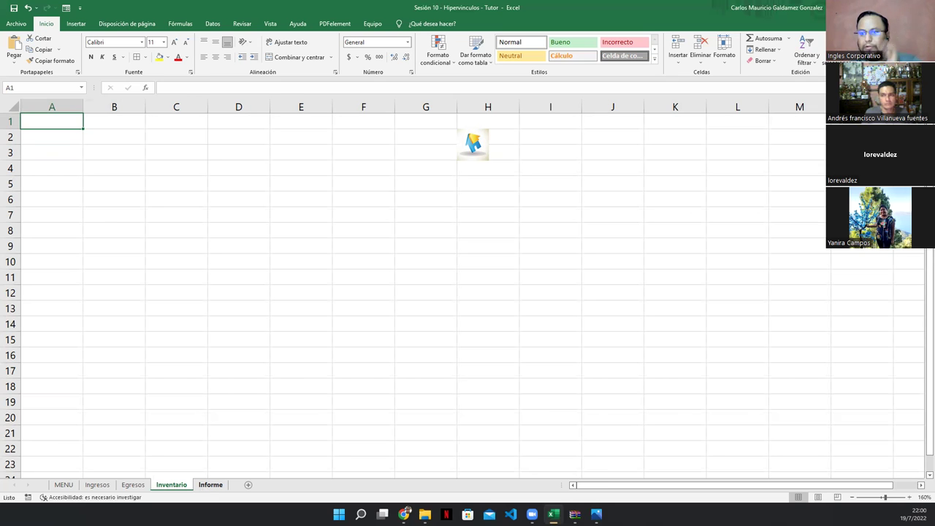
# Select the Ingresos table A1:F4 and the Egresos table A1:E4 for review.
pyautogui.click(97, 485)
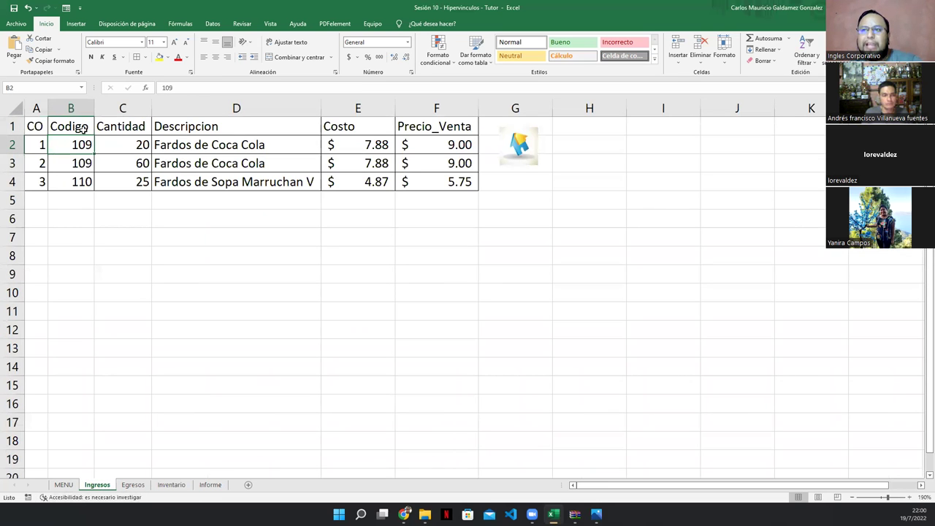
pyautogui.moveTo(38, 127); pyautogui.dragTo(438, 184)
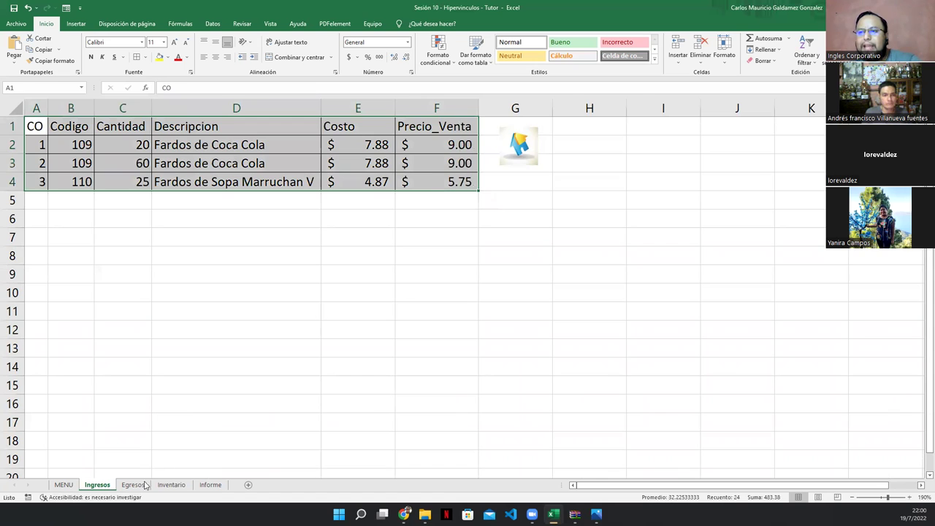
pyautogui.click(144, 485)
pyautogui.moveTo(34, 125); pyautogui.dragTo(404, 175)
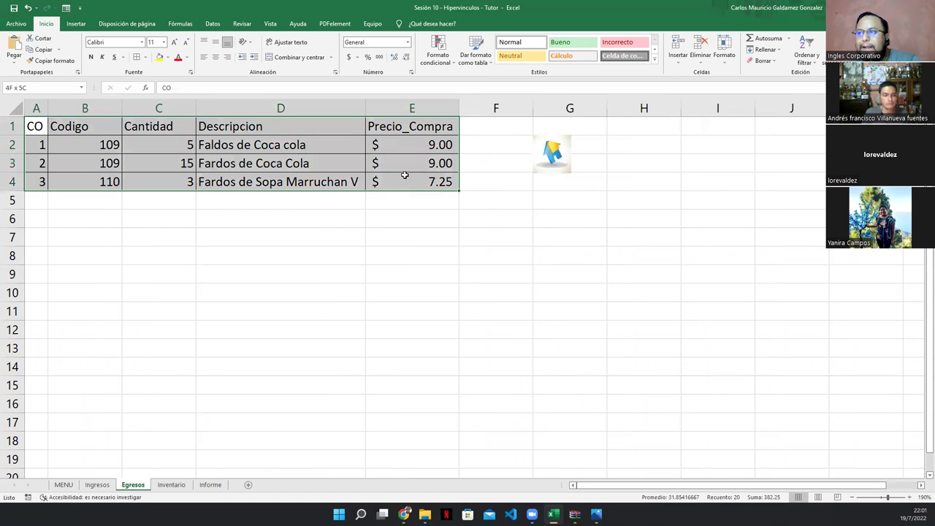
# Mark out A1:G8 on Inventario, then A1:F8 narrowed to A1:F2 on the empty Informe sheet.
pyautogui.click(169, 485)
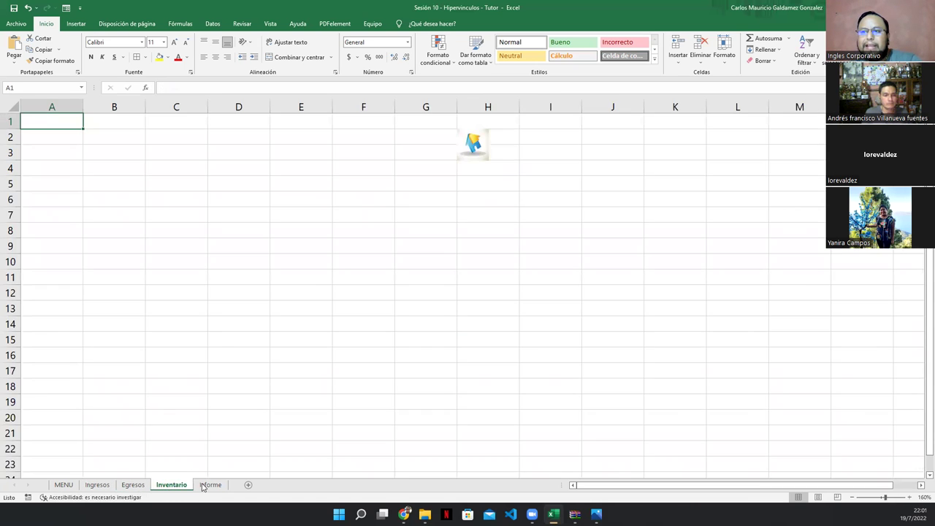
pyautogui.moveTo(56, 120)
pyautogui.mouseDown()
pyautogui.moveTo(328, 236)
pyautogui.moveTo(417, 232)
pyautogui.mouseUp()
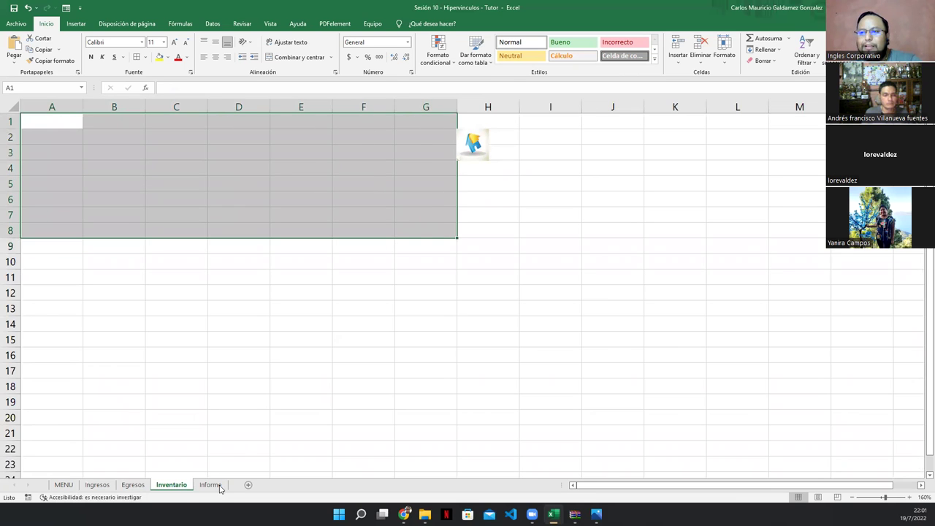
pyautogui.click(210, 485)
pyautogui.moveTo(49, 119)
pyautogui.mouseDown()
pyautogui.moveTo(246, 204)
pyautogui.moveTo(394, 228)
pyautogui.mouseUp()
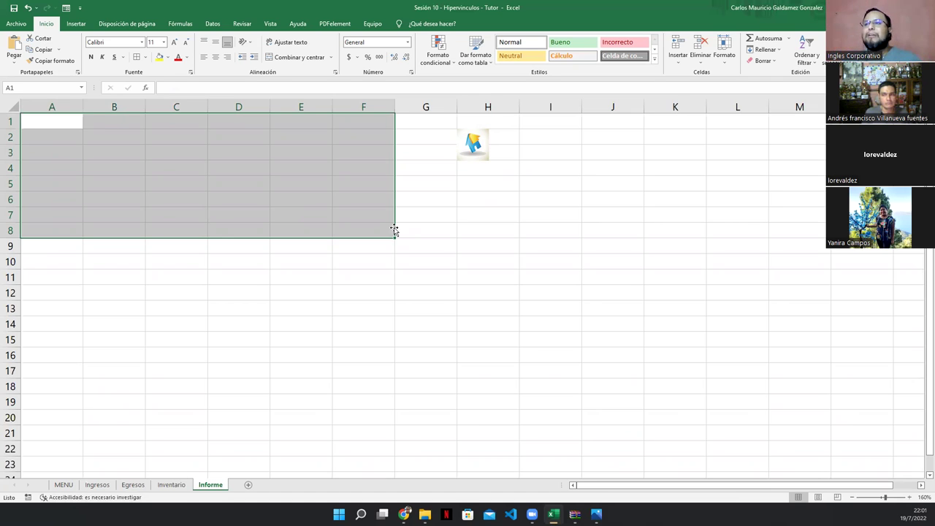
pyautogui.moveTo(46, 125); pyautogui.dragTo(409, 135)
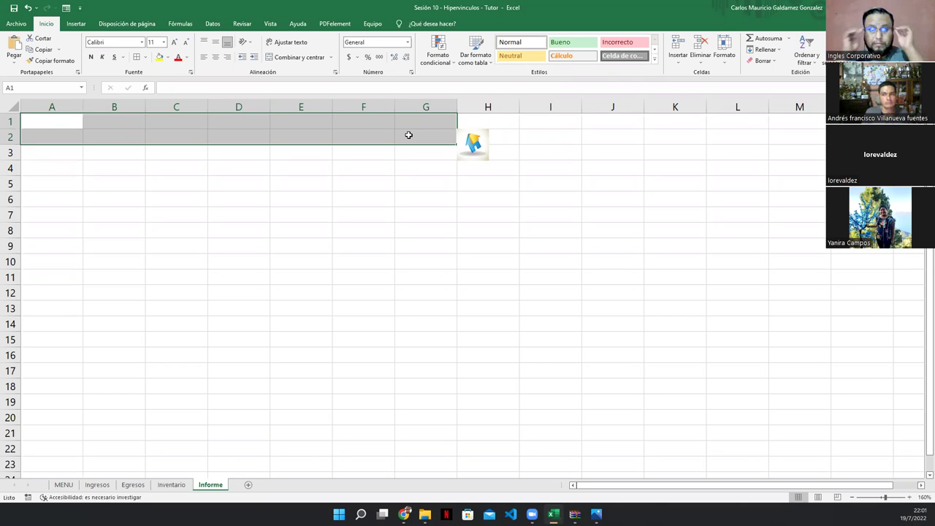
# Test the linked picture and the AGREGA LOS INGRESOS, AGREGA LOS EGRESOS, IR A INVENTARIO and IR A INFORME links.
pyautogui.moveTo(307, 166); pyautogui.dragTo(355, 167)
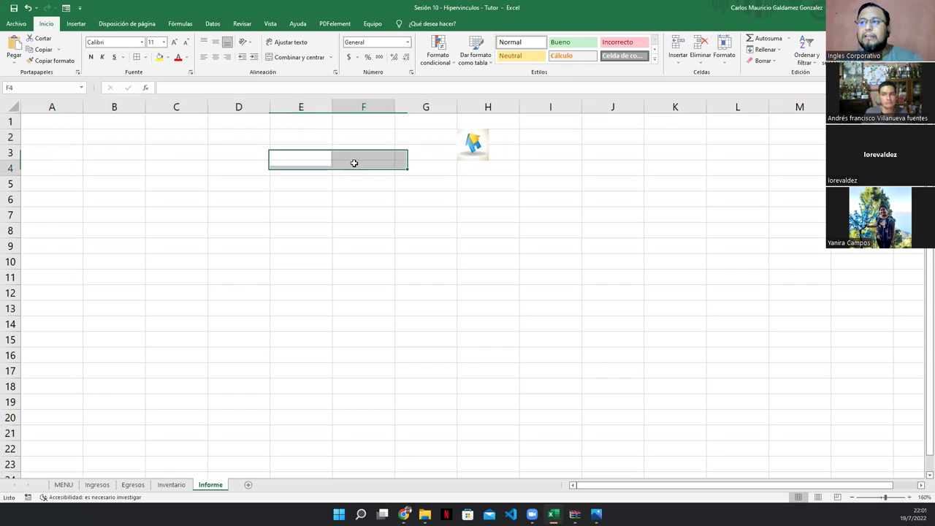
pyautogui.click(468, 146)
pyautogui.click(434, 185)
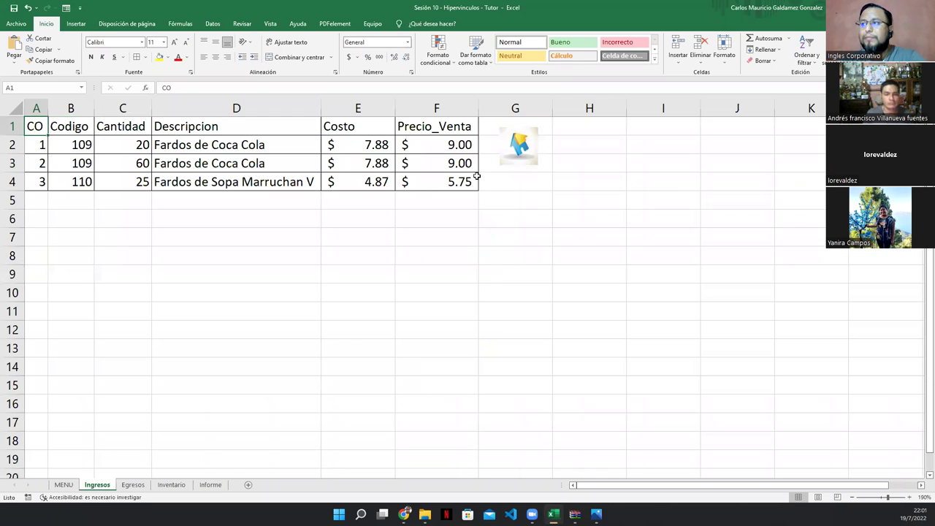
pyautogui.click(513, 152)
pyautogui.click(447, 225)
pyautogui.click(548, 160)
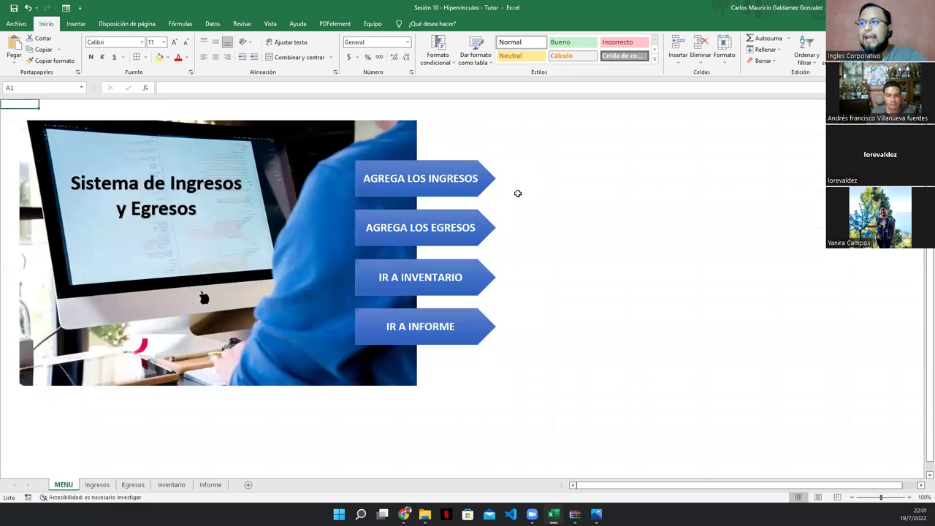
pyautogui.click(438, 273)
pyautogui.click(473, 140)
pyautogui.click(426, 327)
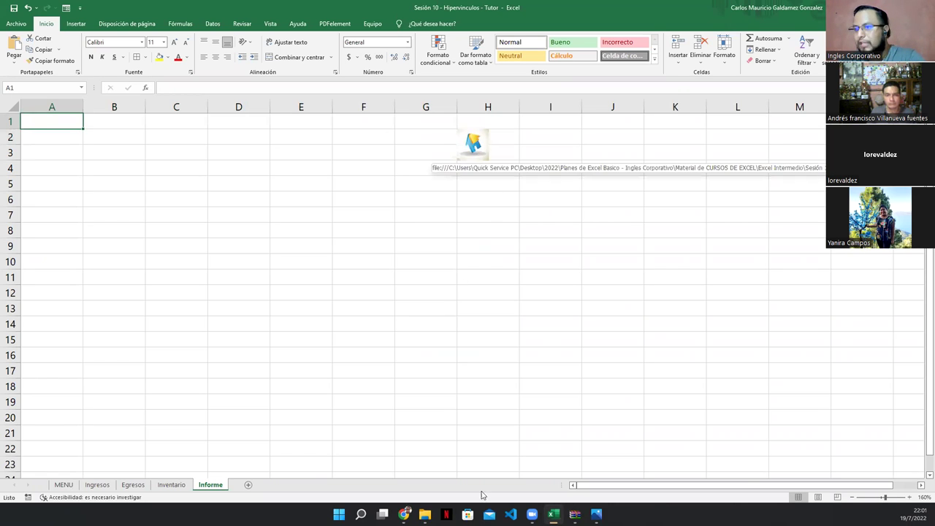
# Set the Inventario sheet's zoom to a custom 190%.
pyautogui.click(922, 497)
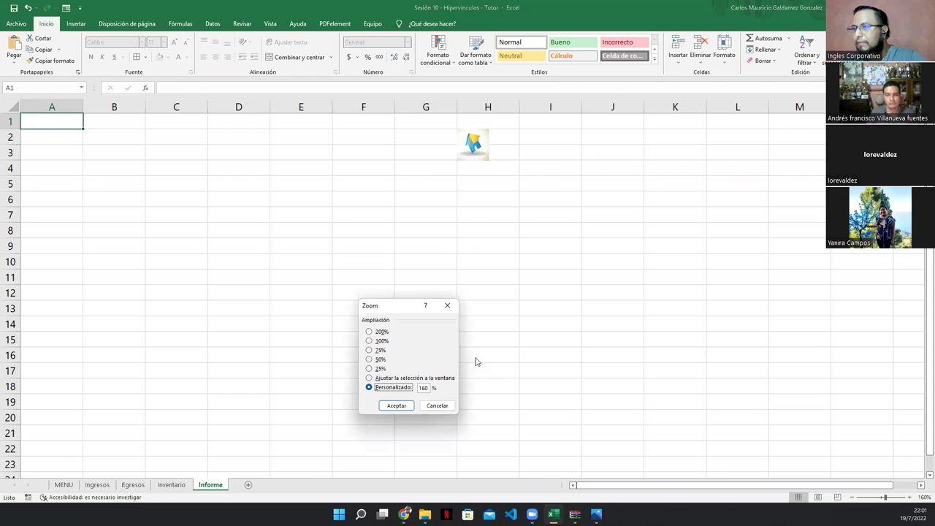
pyautogui.doubleClick(422, 388)
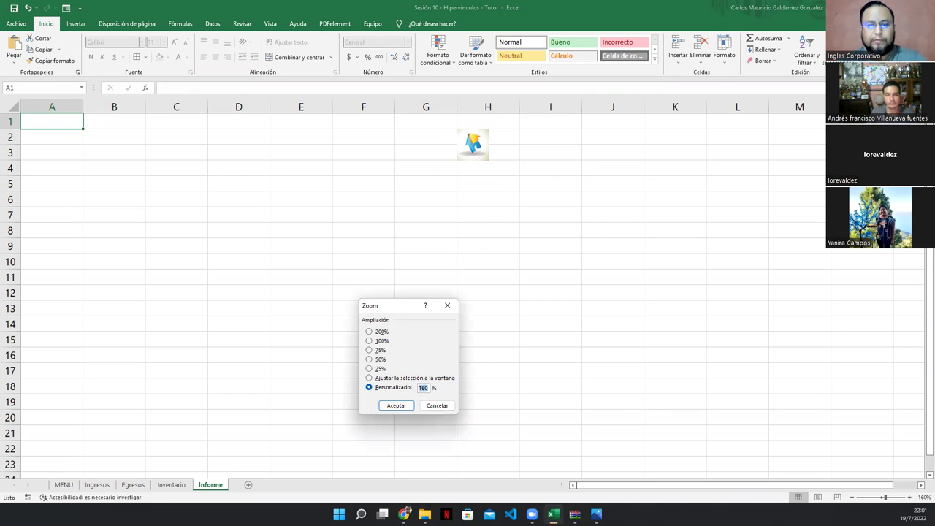
pyautogui.write('190')
pyautogui.press('Return')
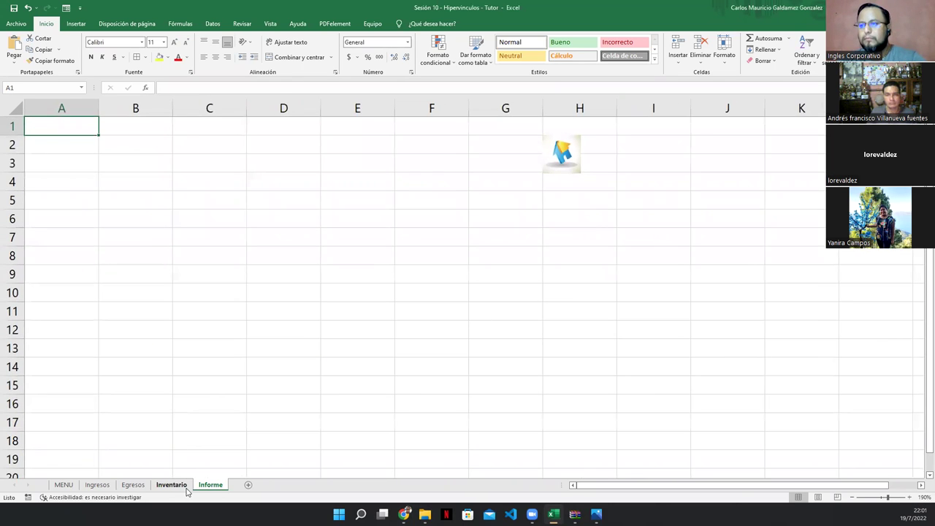
pyautogui.click(188, 487)
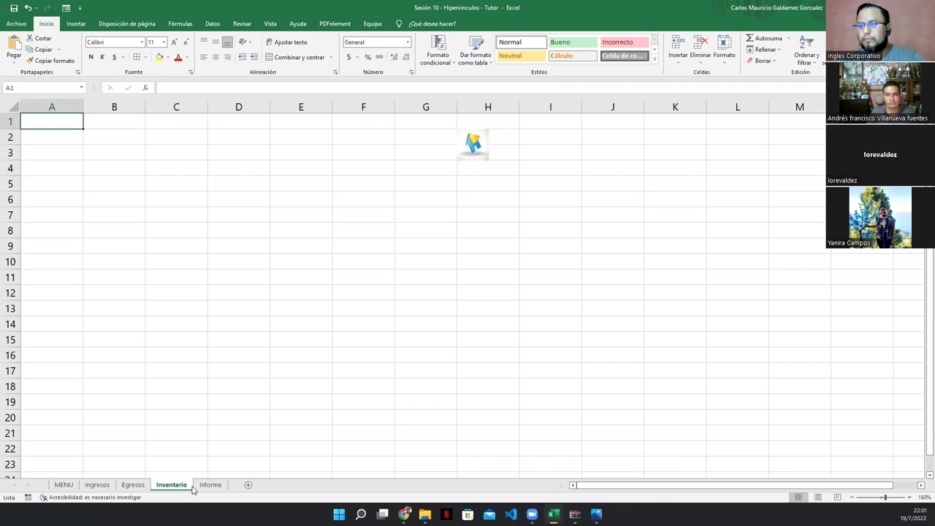
pyautogui.click(923, 498)
pyautogui.doubleClick(429, 388)
pyautogui.write('1')
pyautogui.press('Return')
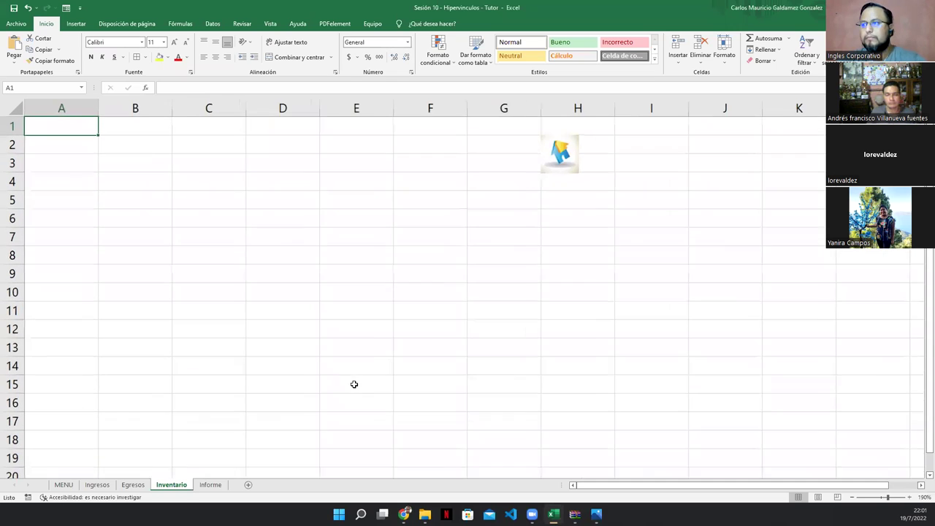
# Return to the MENU sheet by way of Egresos and Ingresos.
pyautogui.click(133, 485)
pyautogui.click(108, 486)
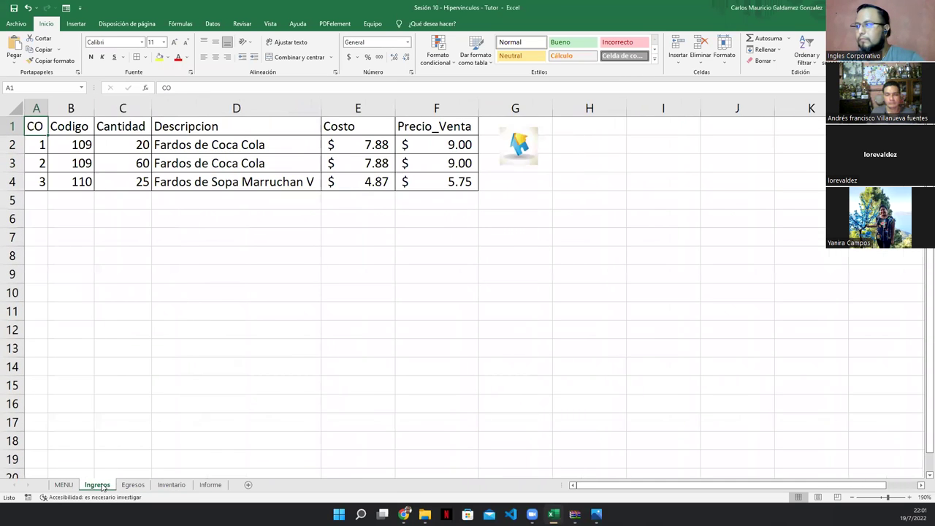
pyautogui.click(66, 486)
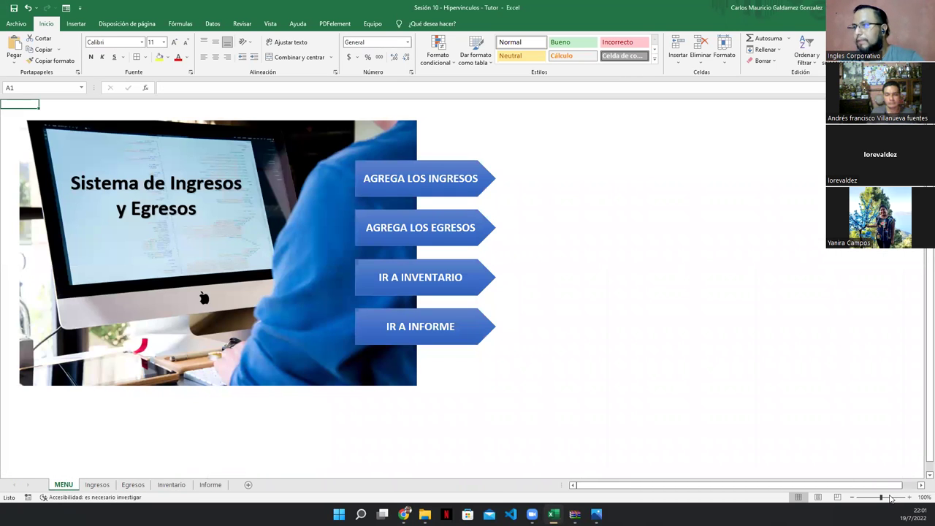
pyautogui.click(924, 496)
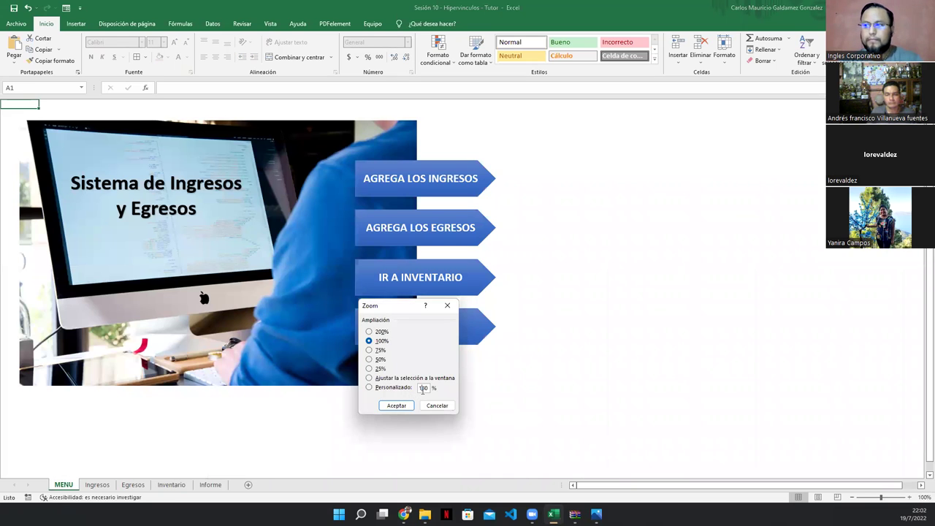
# Apply a custom 175% zoom to MENU, reduce it to 130%, then switch to the browser.
pyautogui.write('5')
pyautogui.press('Return')
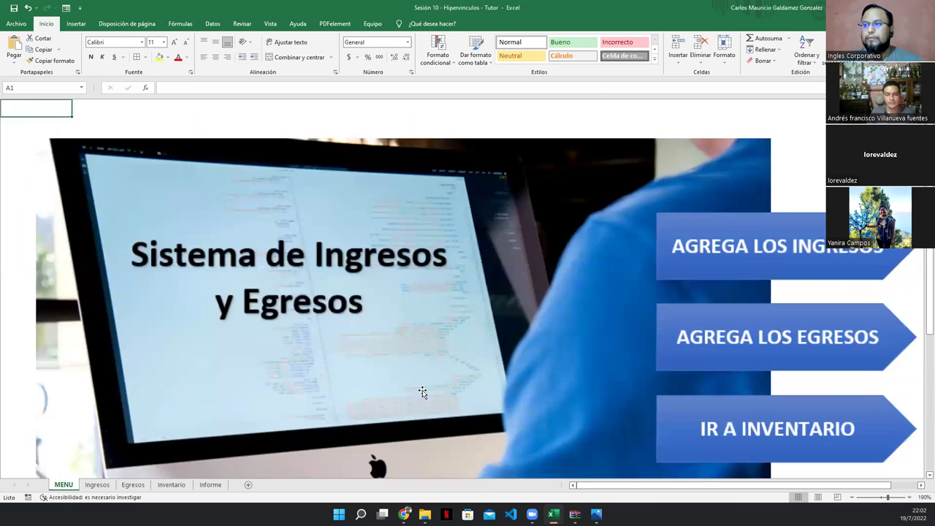
pyautogui.keyDown('ctrl'); pyautogui.scroll(-1, 409, 336); pyautogui.keyUp('ctrl')
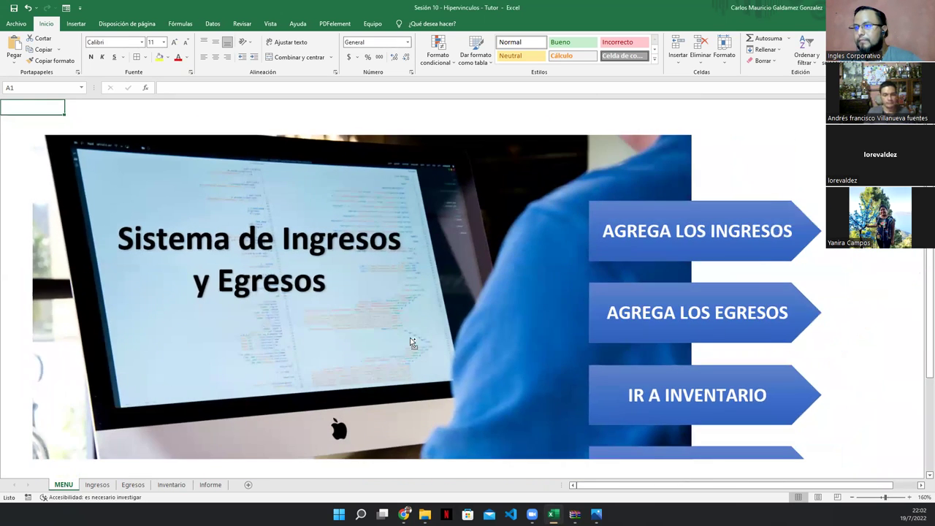
pyautogui.keyDown('ctrl'); pyautogui.scroll(-1, 410, 337); pyautogui.keyUp('ctrl')
pyautogui.keyDown('ctrl'); pyautogui.scroll(-1, 411, 336); pyautogui.keyUp('ctrl')
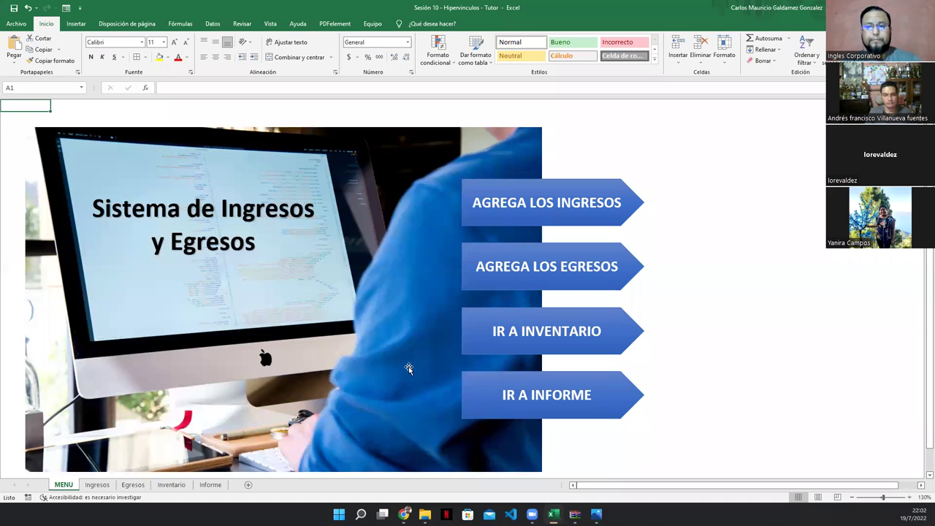
pyautogui.hotkey('alt', 'Tab')
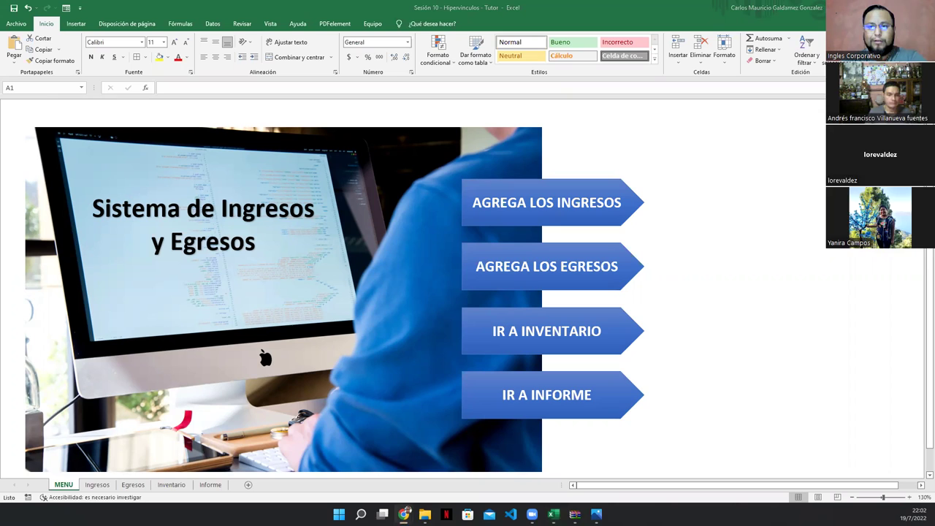
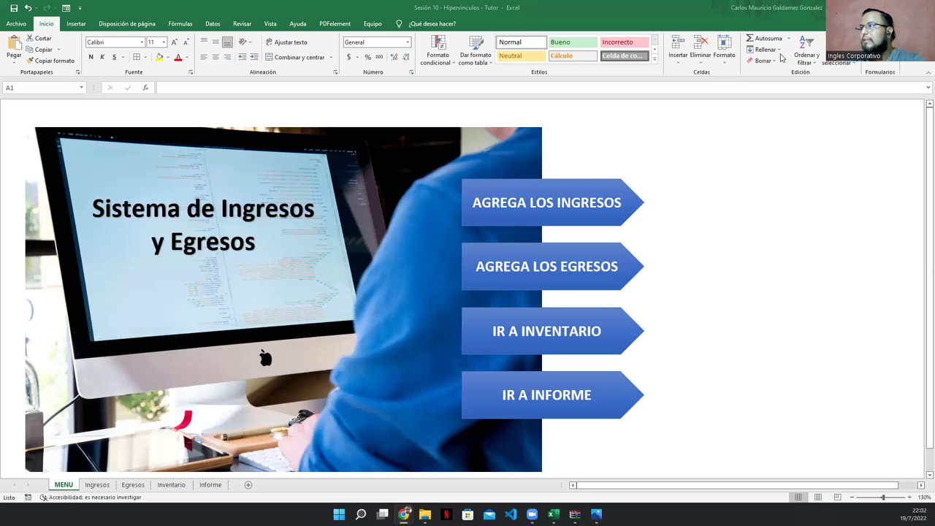
# Close the WinRAR archive and Photos viewer windows so the Excel workbook is in front.
pyautogui.click(12, 11)
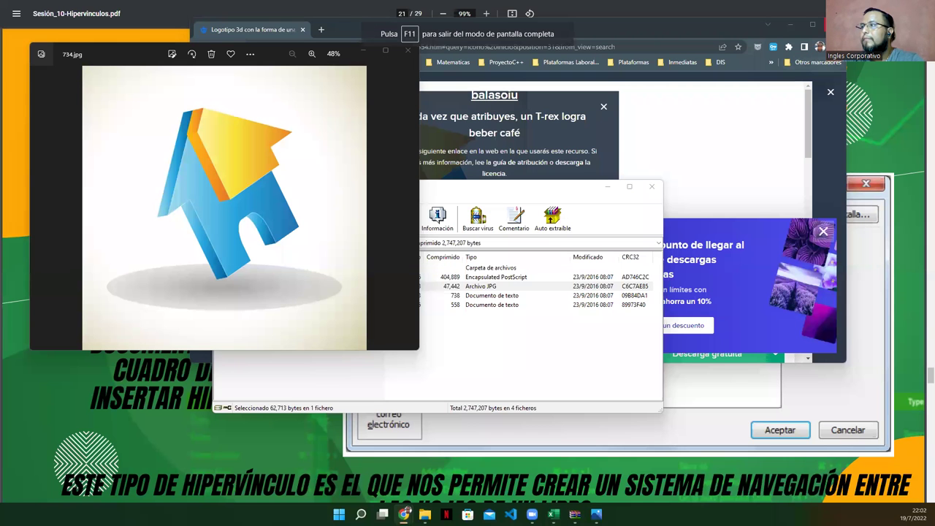
pyautogui.click(651, 188)
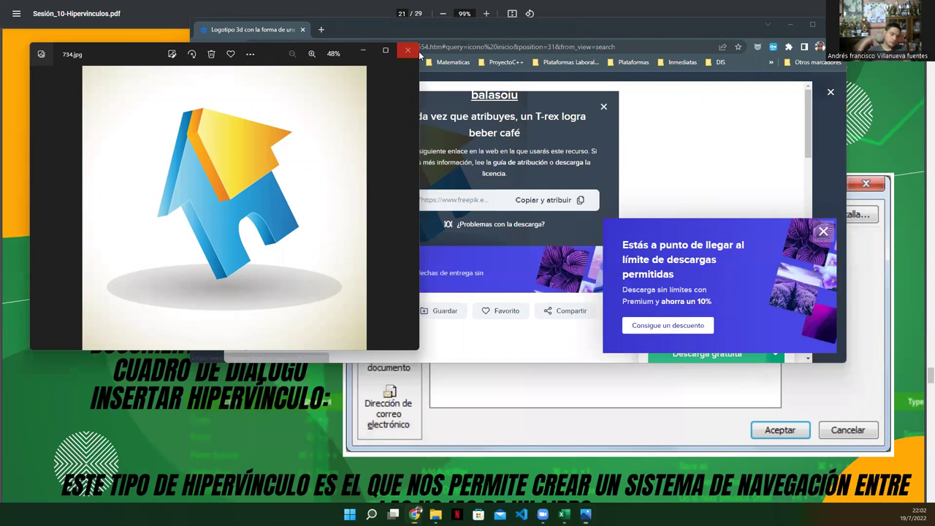
pyautogui.click(408, 50)
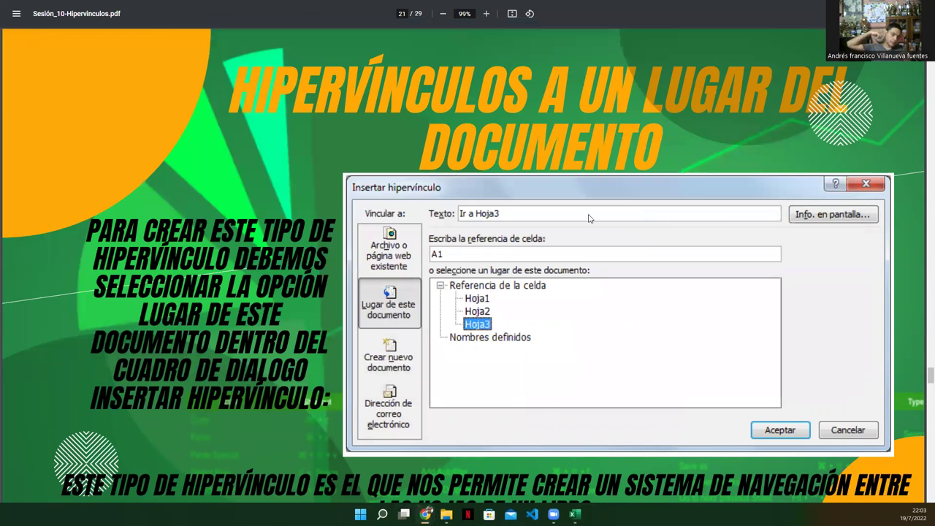
pyautogui.click(575, 514)
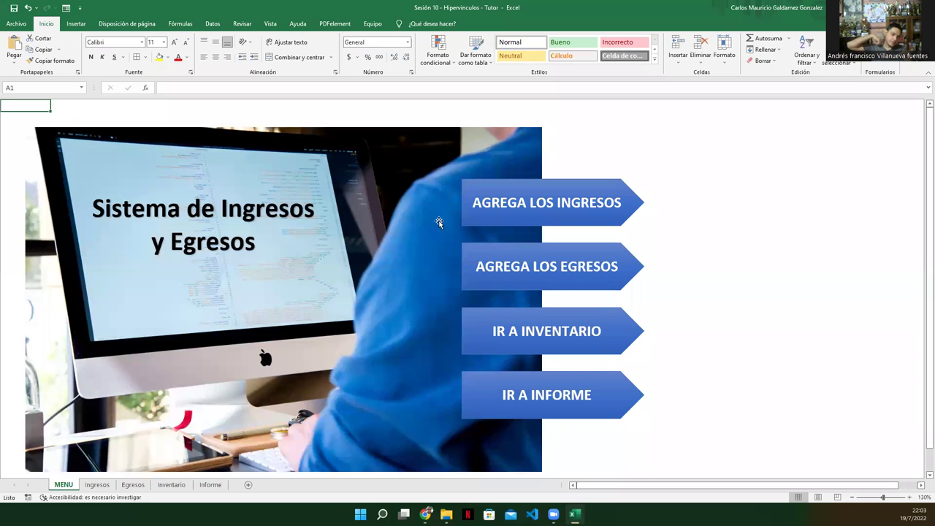
pyautogui.rightClick(516, 206)
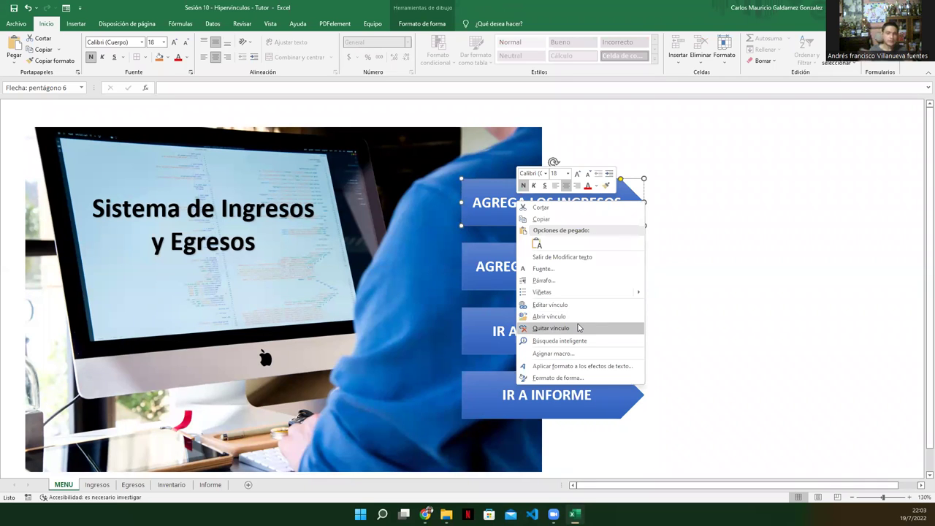
pyautogui.click(685, 293)
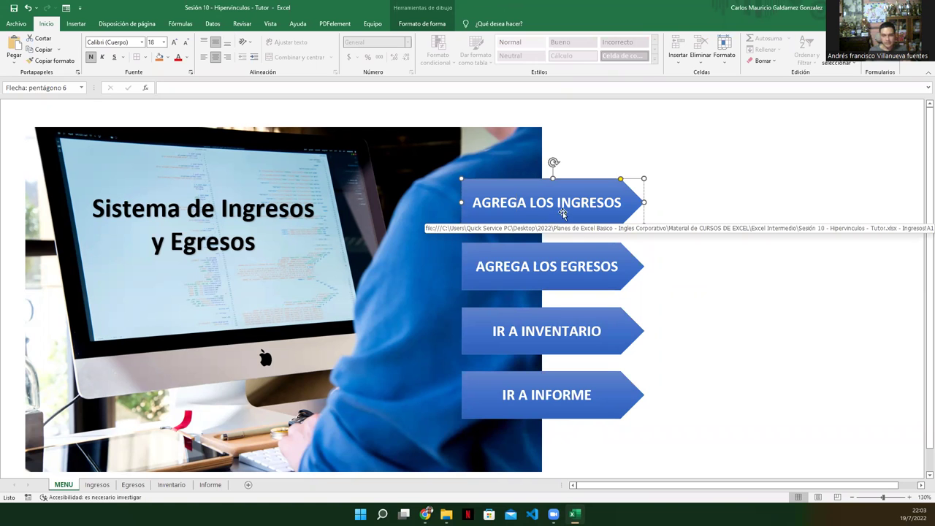
pyautogui.click(426, 514)
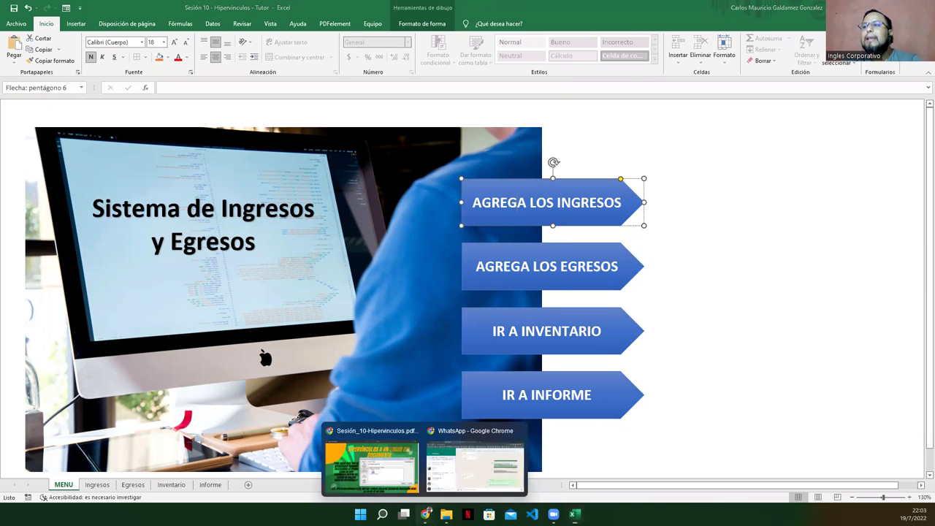
# Page through the Sesión_10-Hipervinculos PDF slides, from new-document hyperlinks to the Dudas o preguntas slide.
pyautogui.click(394, 469)
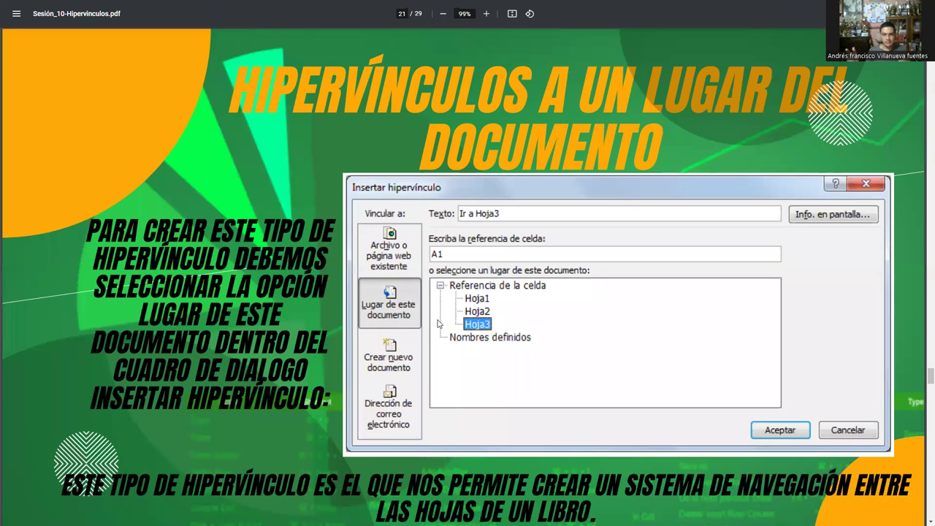
pyautogui.press('Right')
pyautogui.press('Right')
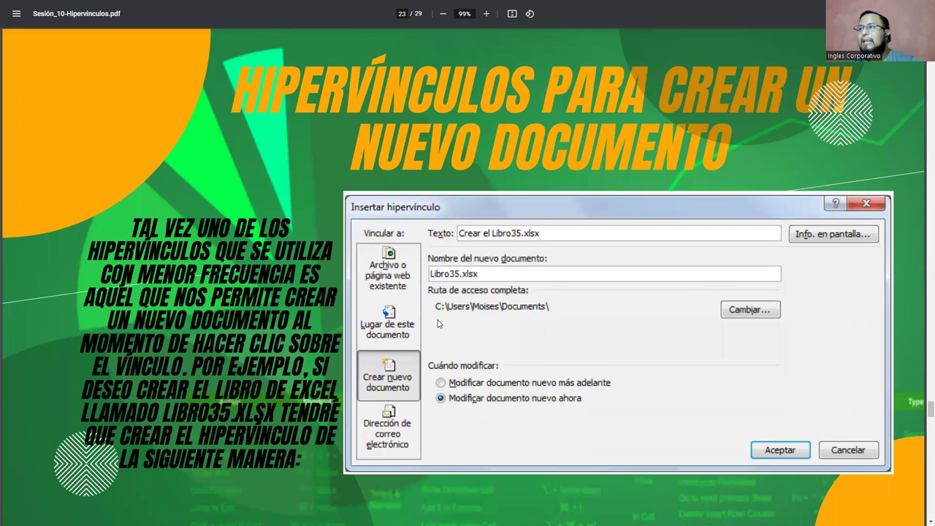
pyautogui.press('Right')
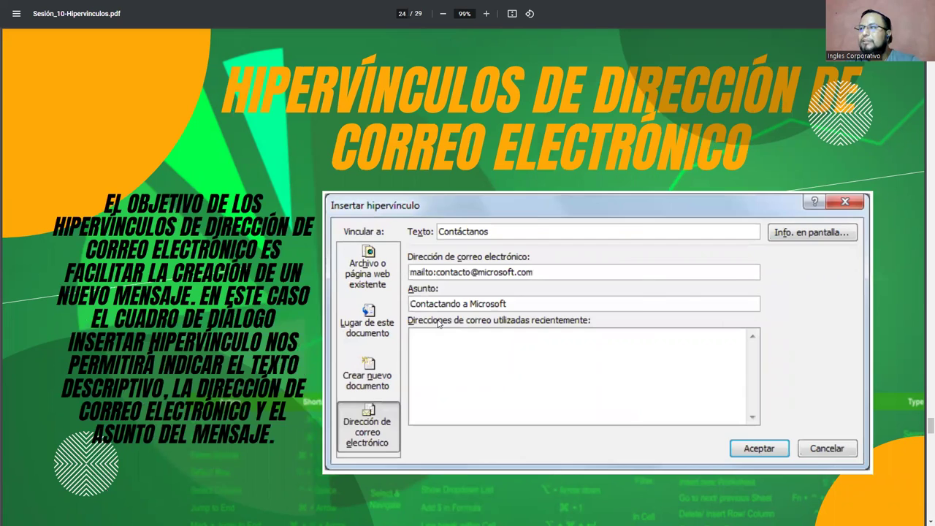
pyautogui.press('Right')
pyautogui.press('Right')
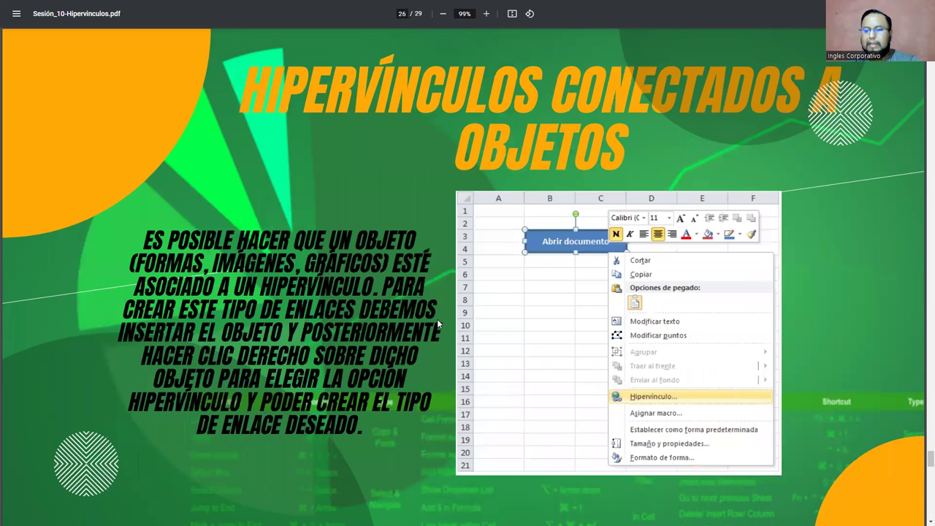
pyautogui.press('Left')
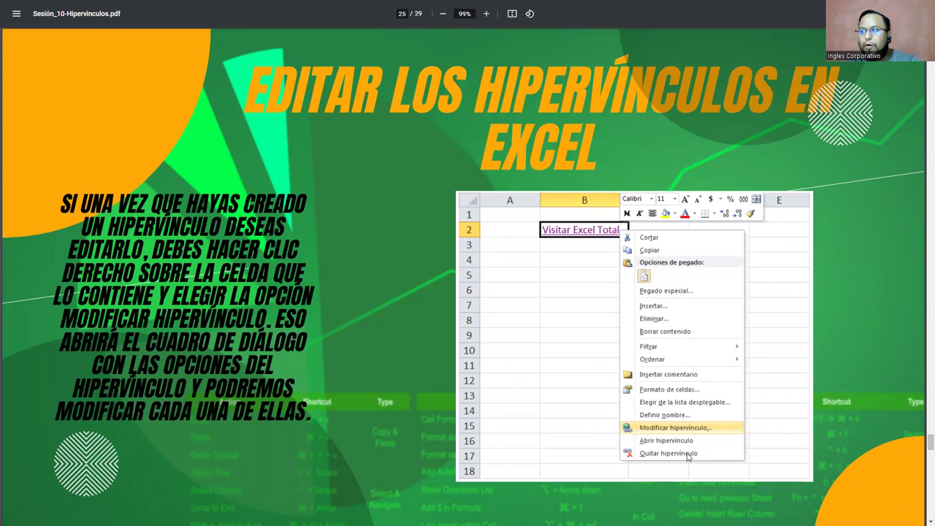
pyautogui.press('Right')
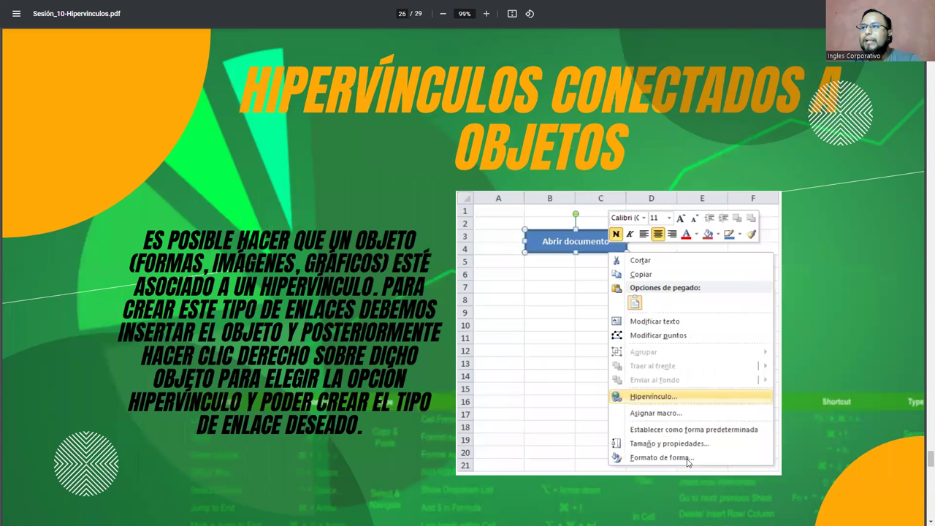
pyautogui.press('Right')
pyautogui.press('Right')
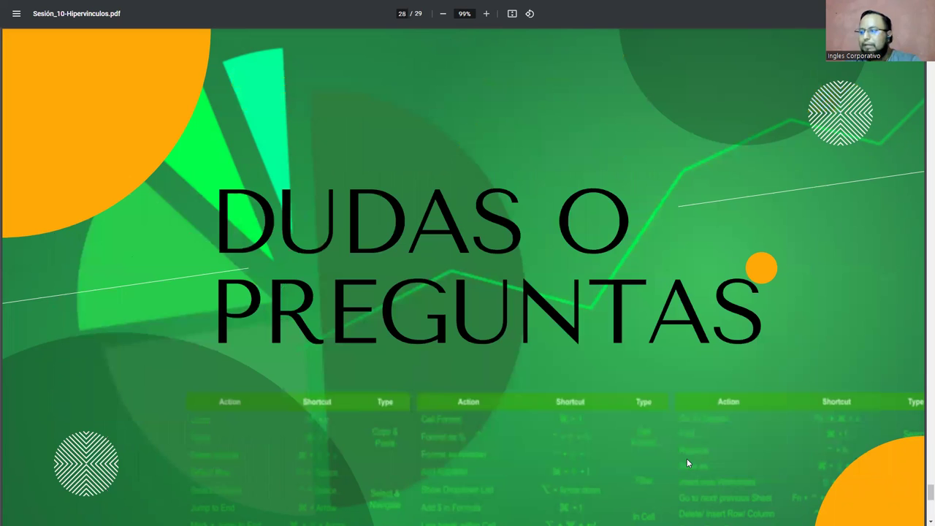
pyautogui.press('Right')
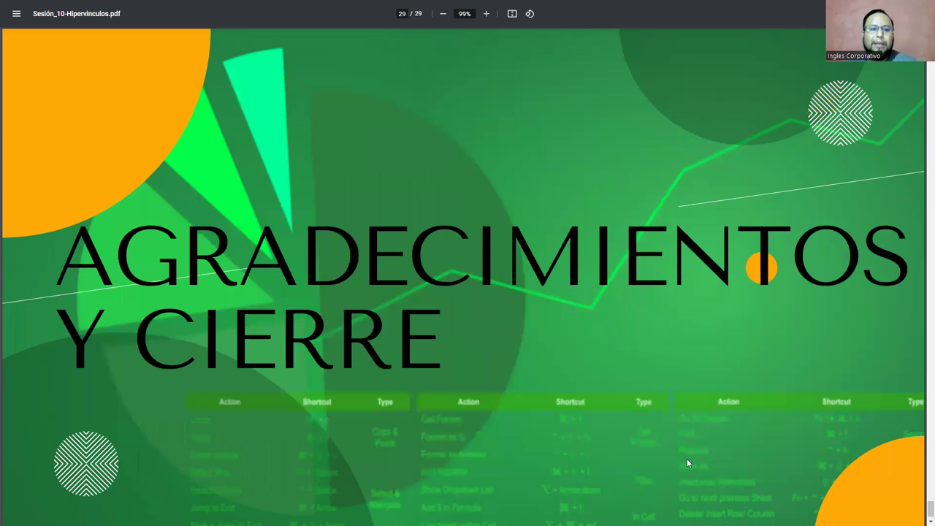